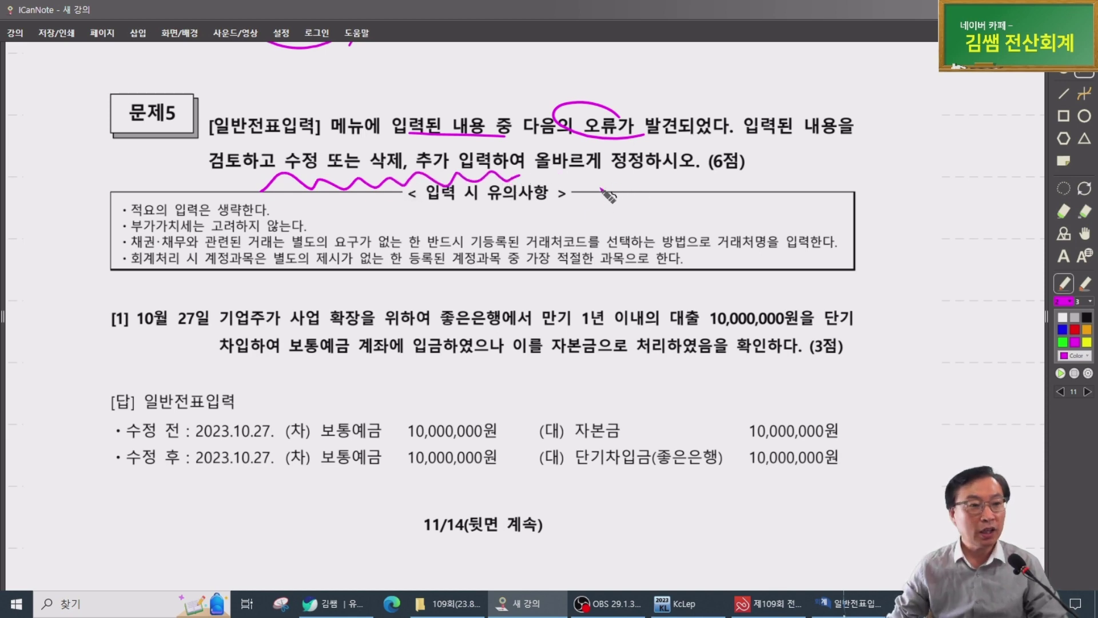
# Mark the key phrases of 문제5 [1] with the pen, and circle 자본금 and 단기차입금 in the answer, linked by an arrow
pyautogui.scroll(-1, 608, 196)
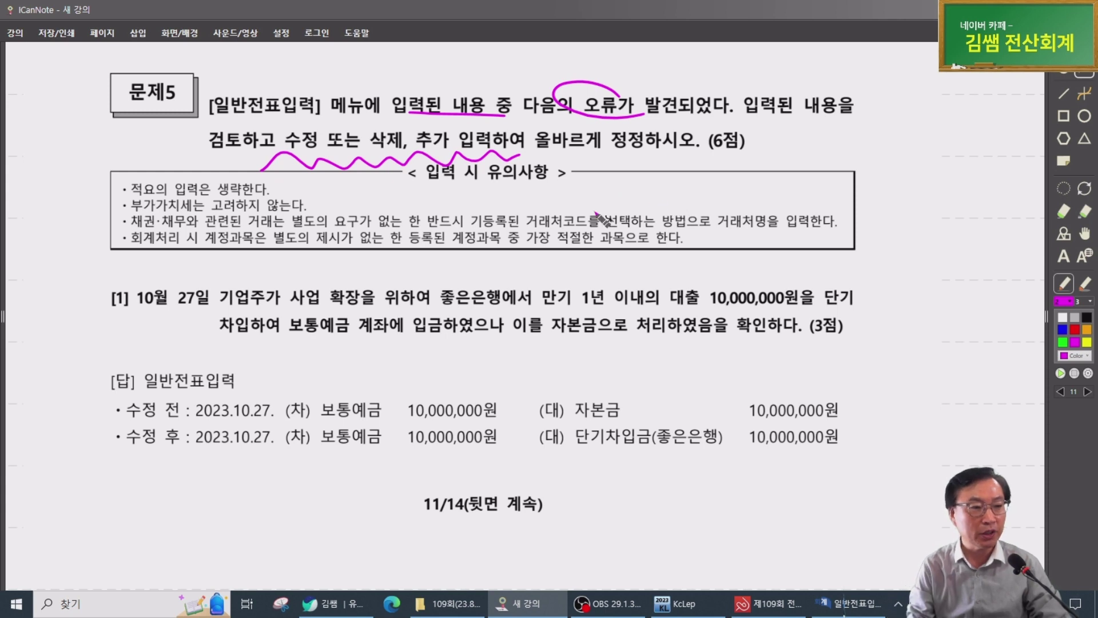
pyautogui.moveTo(251, 281)
pyautogui.mouseDown()
pyautogui.moveTo(277, 314)
pyautogui.moveTo(266, 319)
pyautogui.moveTo(379, 297)
pyautogui.moveTo(646, 307)
pyautogui.moveTo(664, 286)
pyautogui.moveTo(712, 317)
pyautogui.moveTo(875, 315)
pyautogui.mouseUp()
pyautogui.moveTo(807, 288); pyautogui.dragTo(866, 301)
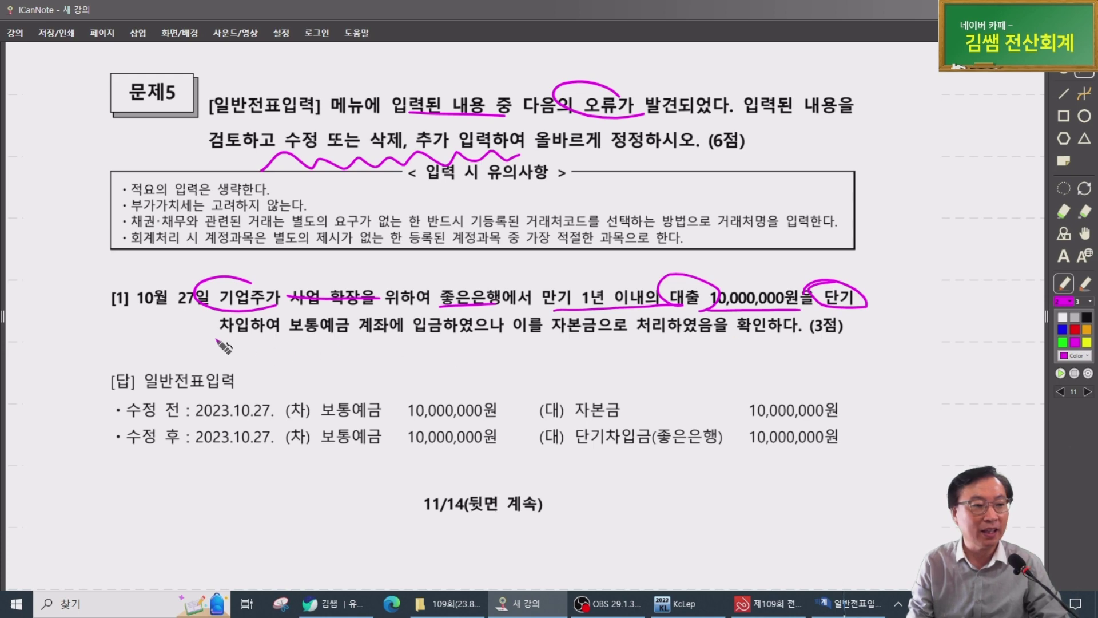
pyautogui.moveTo(251, 316); pyautogui.dragTo(231, 338)
pyautogui.moveTo(309, 342)
pyautogui.mouseDown()
pyautogui.moveTo(347, 325)
pyautogui.moveTo(352, 337)
pyautogui.mouseUp()
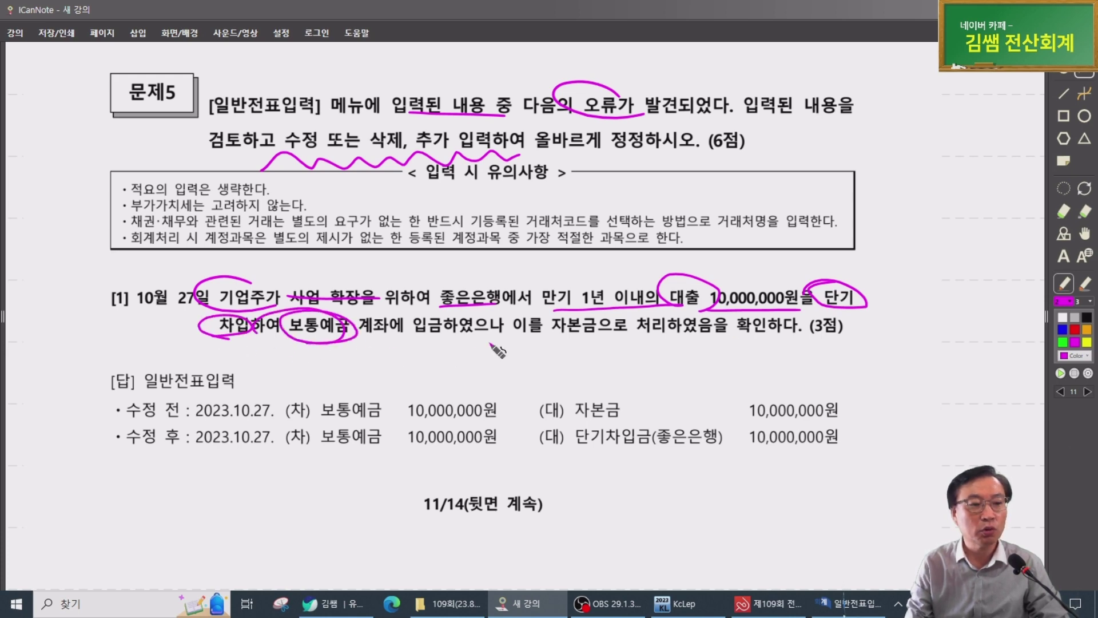
pyautogui.moveTo(546, 340)
pyautogui.mouseDown()
pyautogui.moveTo(618, 326)
pyautogui.moveTo(606, 345)
pyautogui.mouseUp()
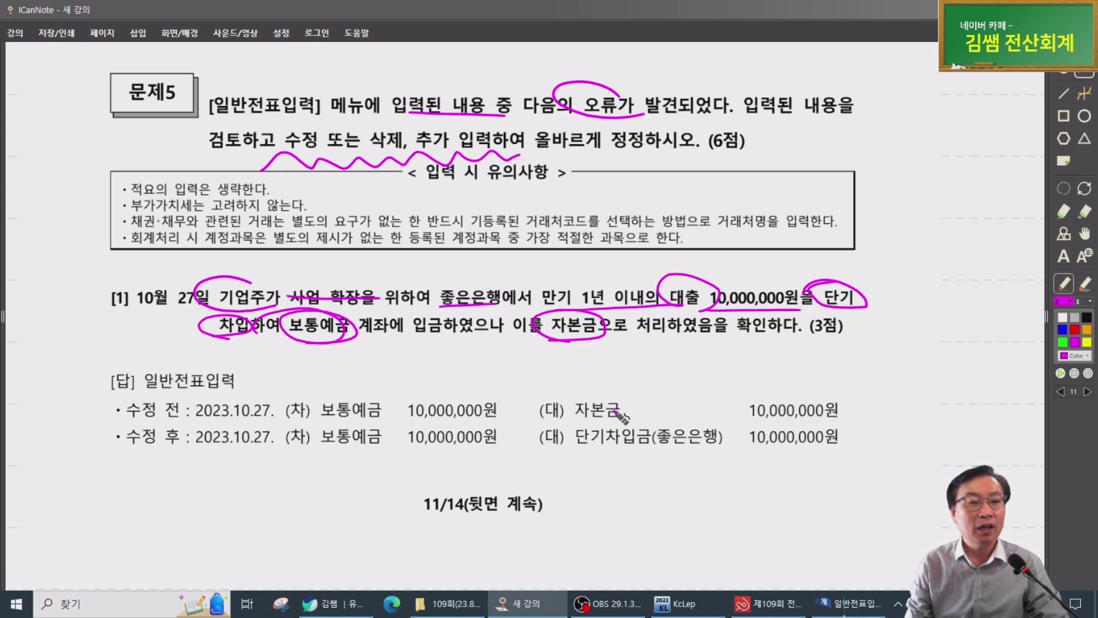
pyautogui.moveTo(619, 414)
pyautogui.mouseDown()
pyautogui.moveTo(615, 391)
pyautogui.moveTo(661, 409)
pyautogui.moveTo(653, 457)
pyautogui.mouseUp()
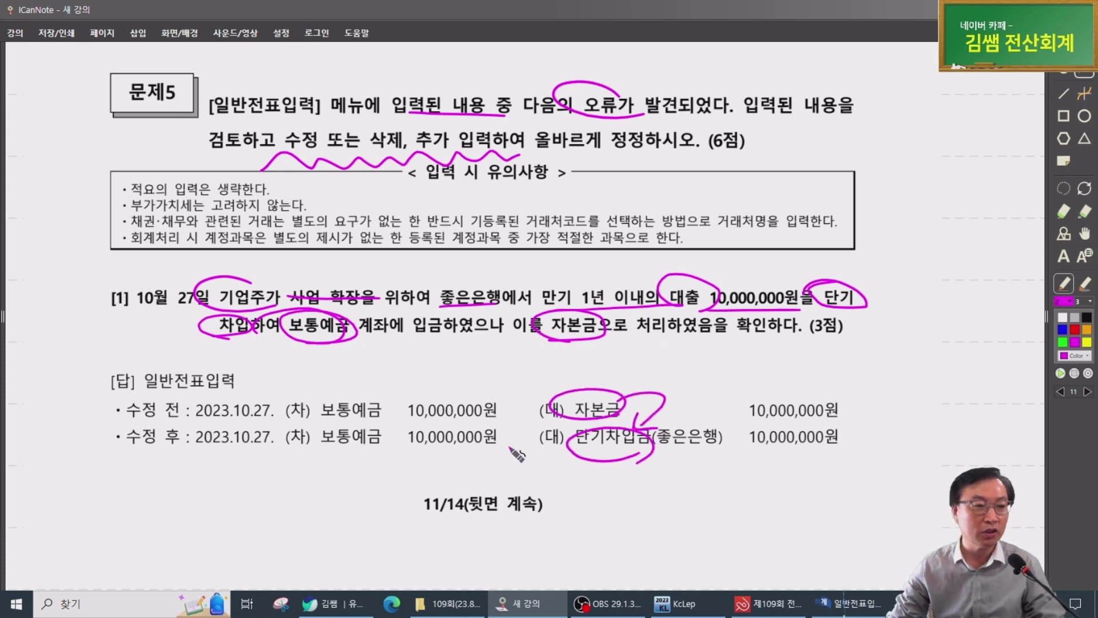
# Switch to the 일반전표입력 window in KcLep and look up the vouchers for October 27, 2023
pyautogui.click(854, 608)
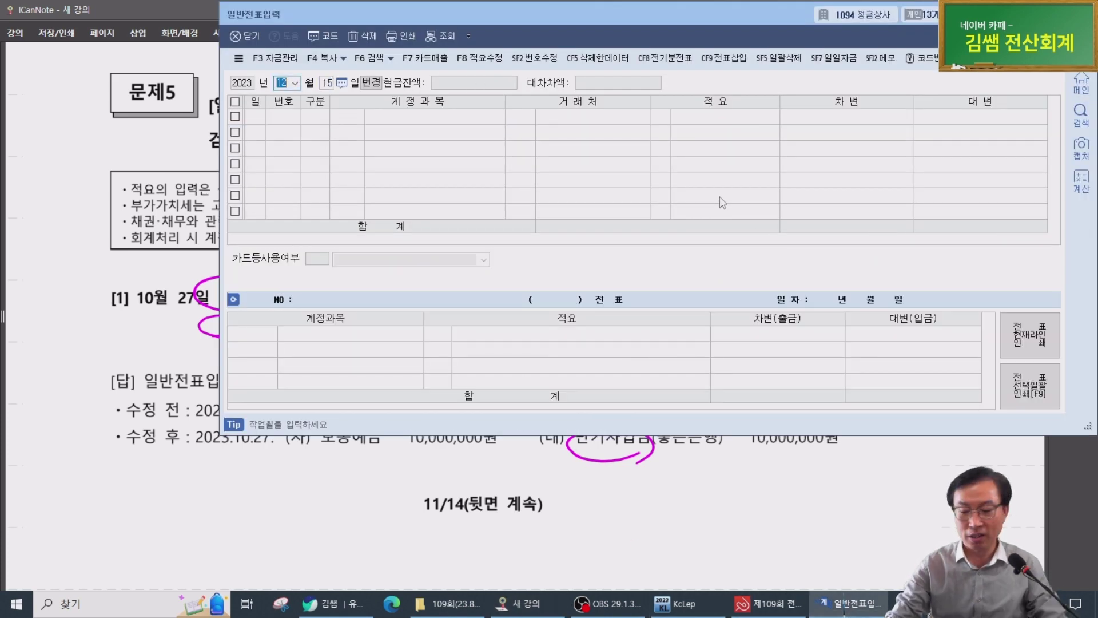
pyautogui.write('27')
pyautogui.press('Return')
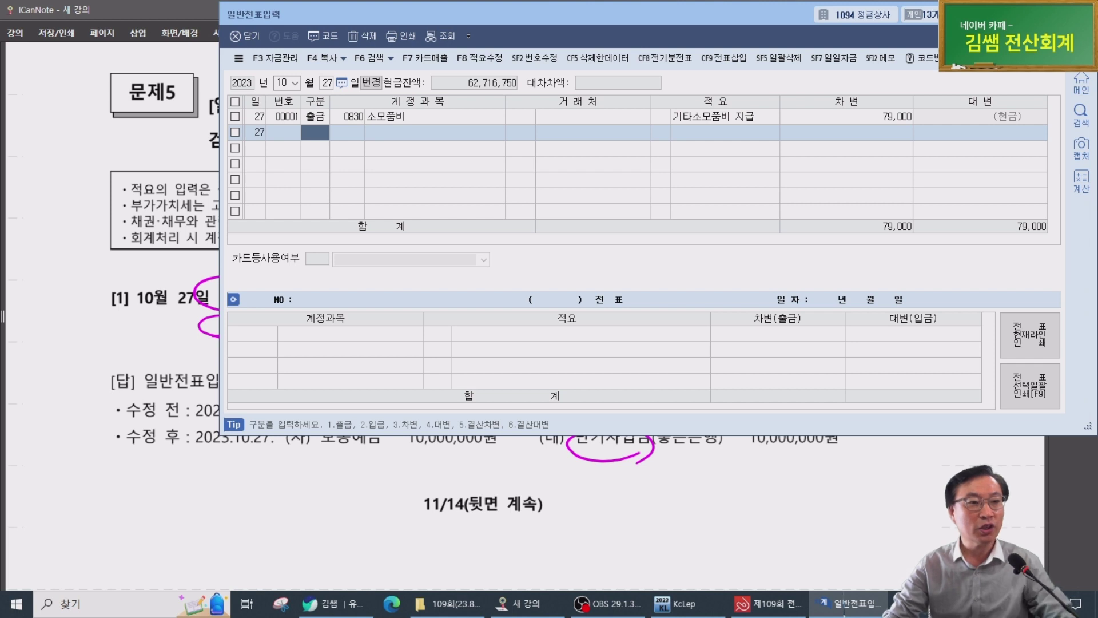
pyautogui.press('Escape')
# Switch back to ICanNote, circle 자본금 and 단기차입금 again in the answer, and underline 좋은은행
pyautogui.click(169, 306)
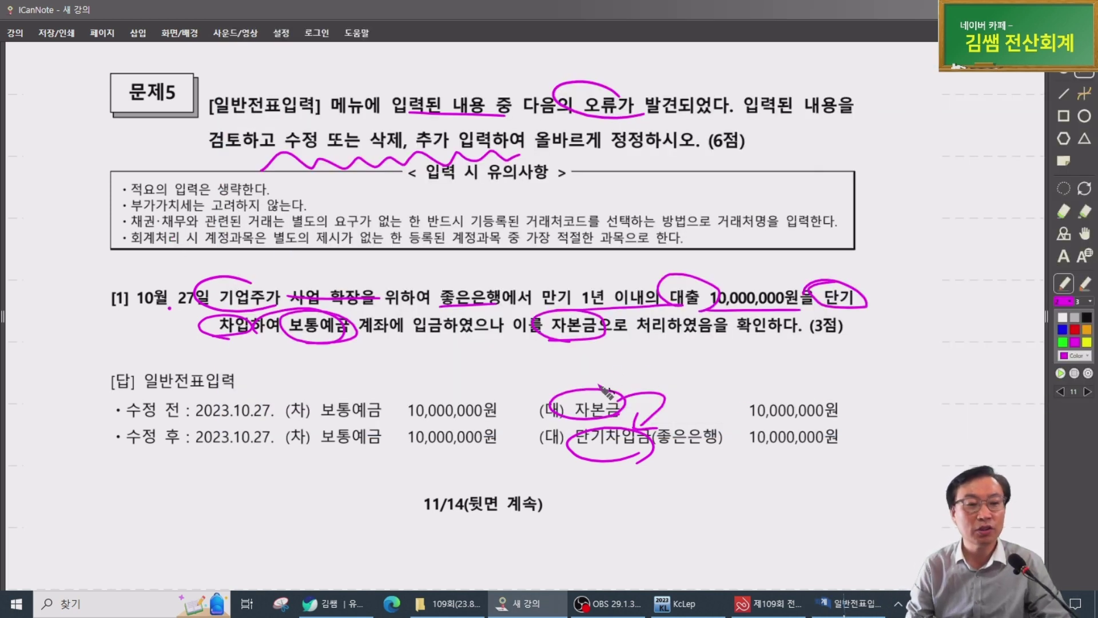
pyautogui.moveTo(580, 422); pyautogui.dragTo(625, 411)
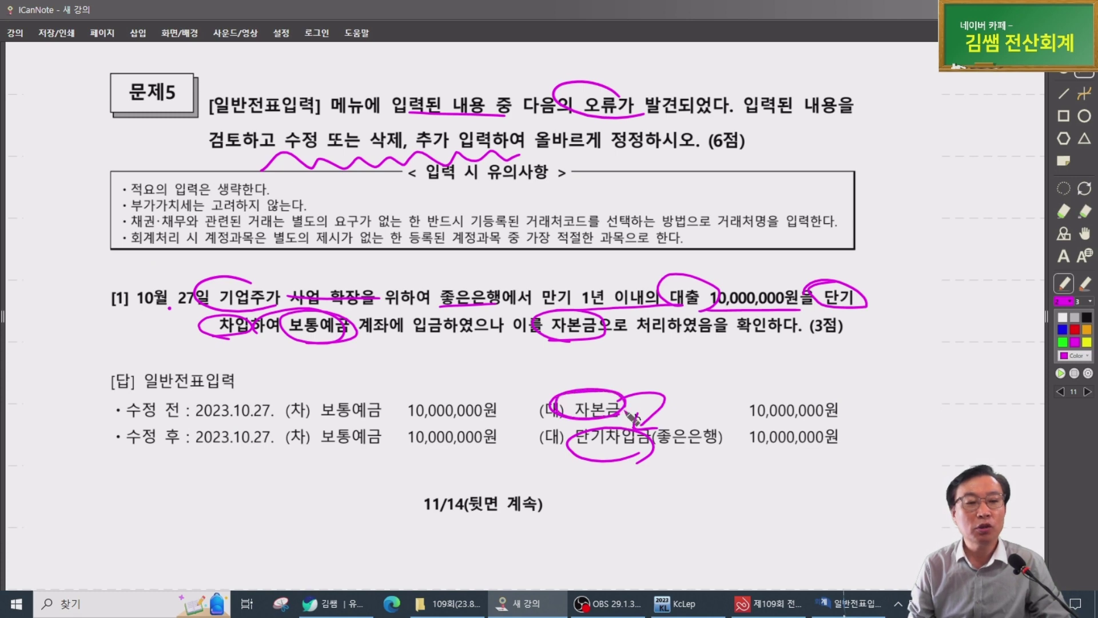
pyautogui.moveTo(628, 458)
pyautogui.mouseDown()
pyautogui.moveTo(572, 449)
pyautogui.moveTo(729, 452)
pyautogui.mouseUp()
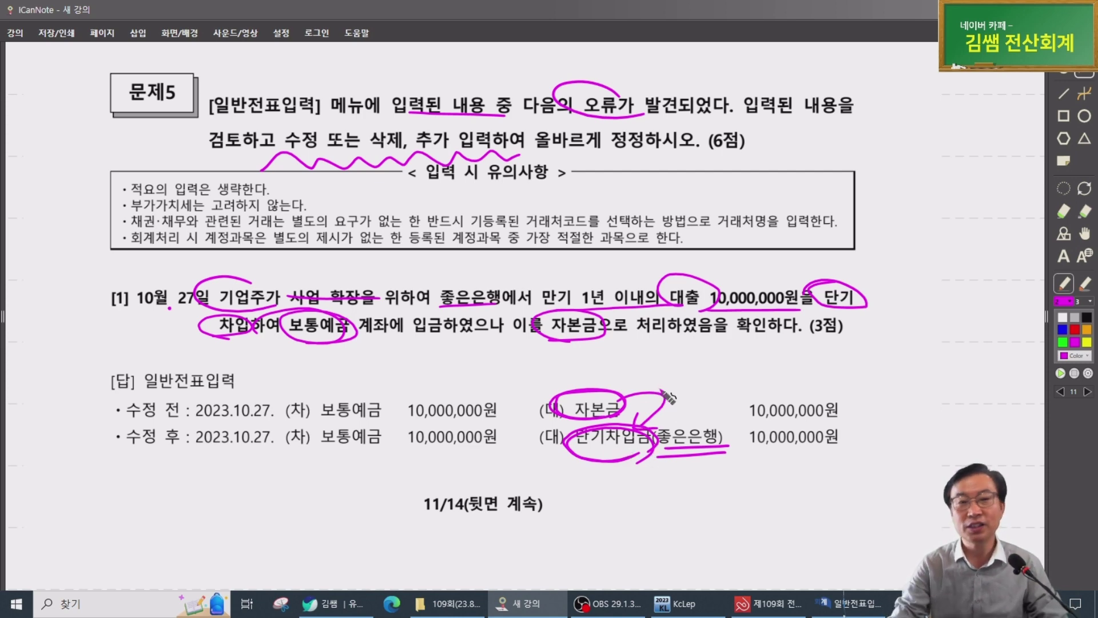
# On the next page, mark the key phrases of question [2] dated 11월 16일 and handwrite 상품 below 판매를 목적으로
pyautogui.press('pagedown')
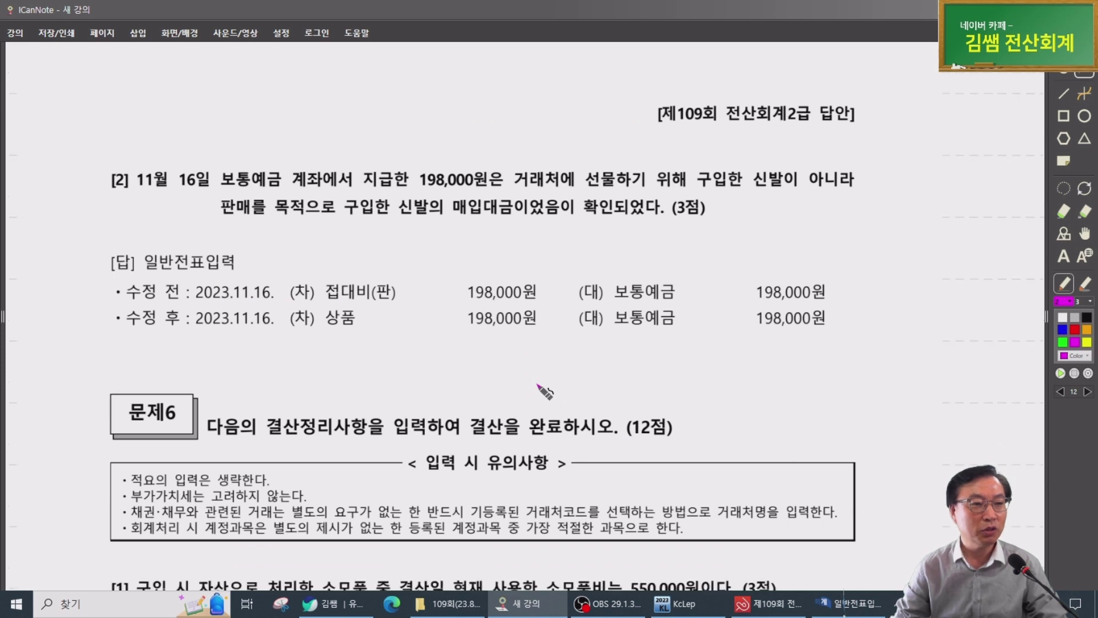
pyautogui.moveTo(275, 199)
pyautogui.mouseDown()
pyautogui.moveTo(252, 163)
pyautogui.moveTo(293, 183)
pyautogui.mouseUp()
pyautogui.moveTo(381, 189); pyautogui.dragTo(623, 187)
pyautogui.moveTo(534, 192)
pyautogui.mouseDown()
pyautogui.moveTo(508, 174)
pyautogui.moveTo(589, 191)
pyautogui.mouseUp()
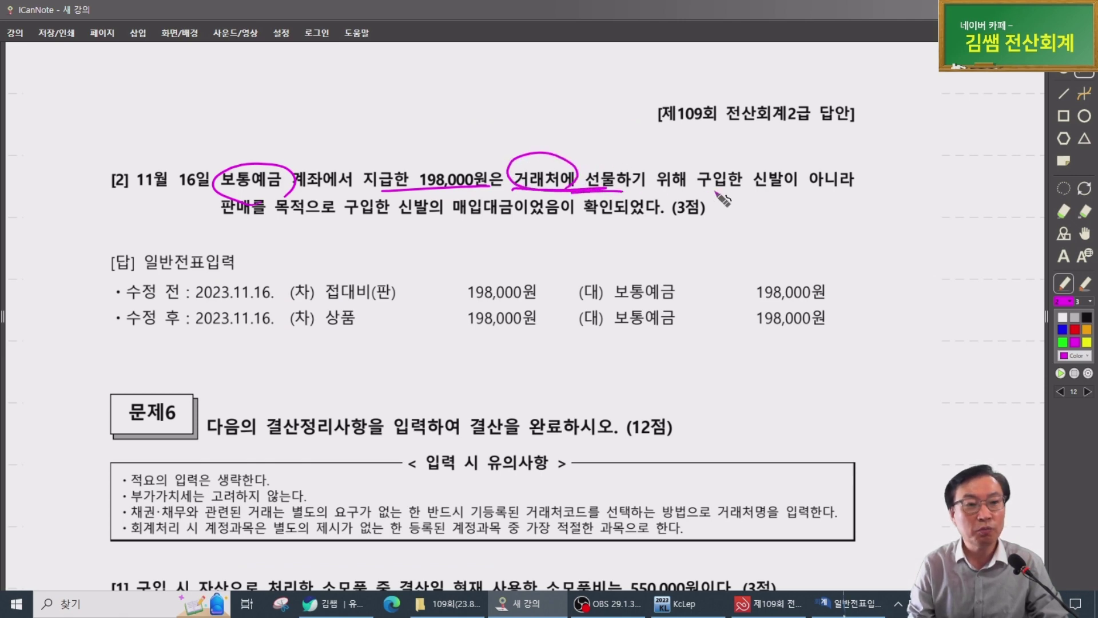
pyautogui.moveTo(732, 187); pyautogui.dragTo(826, 193)
pyautogui.moveTo(194, 224); pyautogui.dragTo(338, 221)
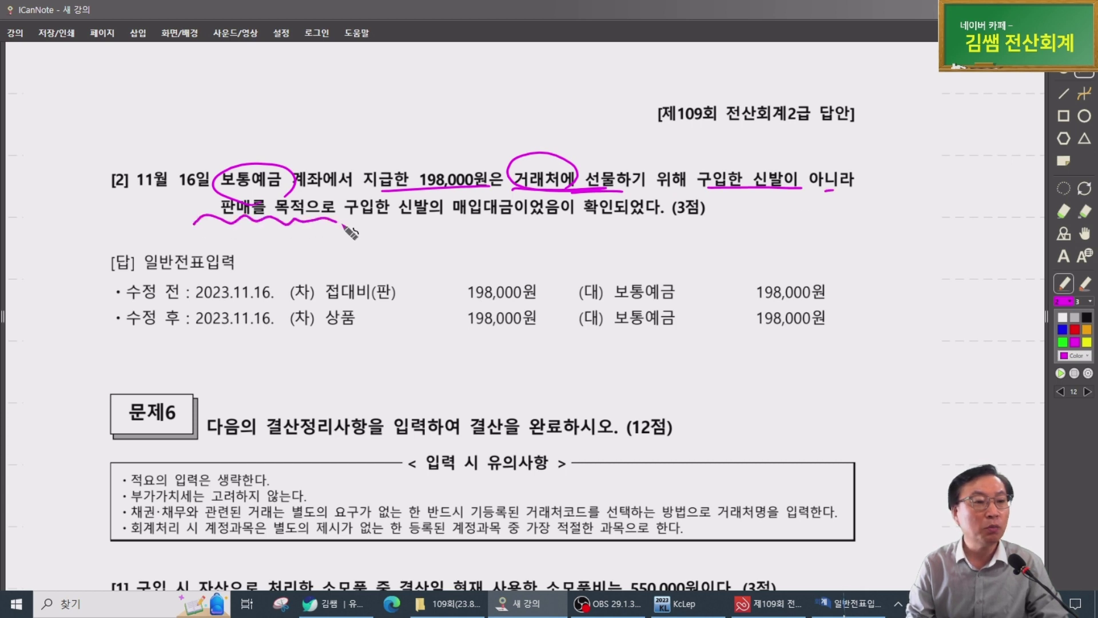
pyautogui.moveTo(199, 228)
pyautogui.mouseDown()
pyautogui.moveTo(353, 215)
pyautogui.moveTo(535, 219)
pyautogui.moveTo(498, 189)
pyautogui.moveTo(538, 214)
pyautogui.mouseUp()
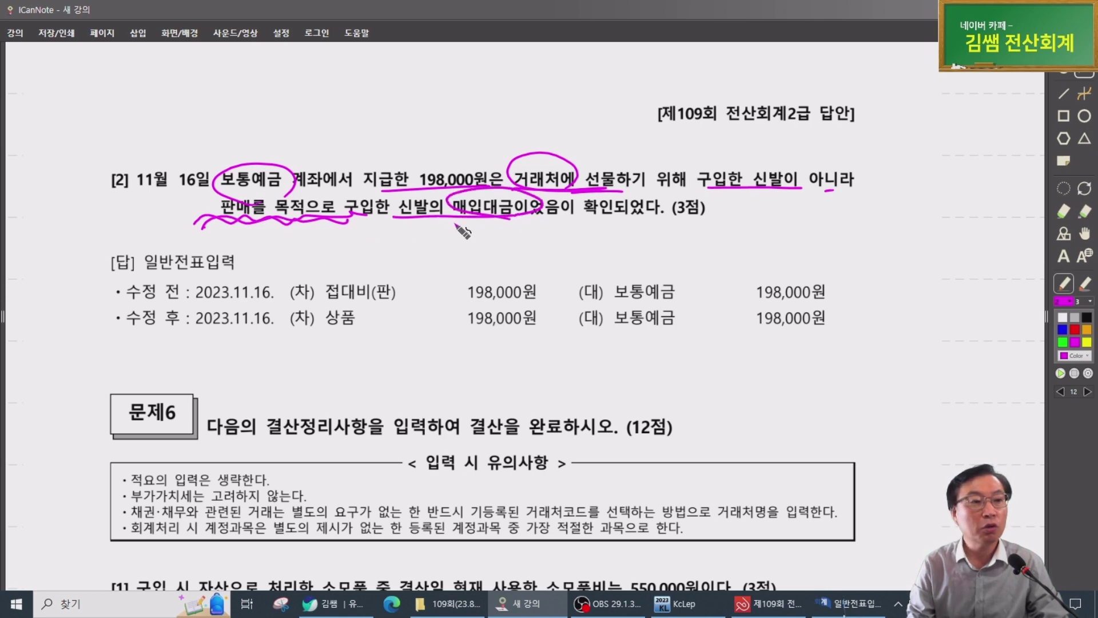
pyautogui.moveTo(296, 223)
pyautogui.mouseDown()
pyautogui.moveTo(302, 243)
pyautogui.moveTo(345, 238)
pyautogui.mouseUp()
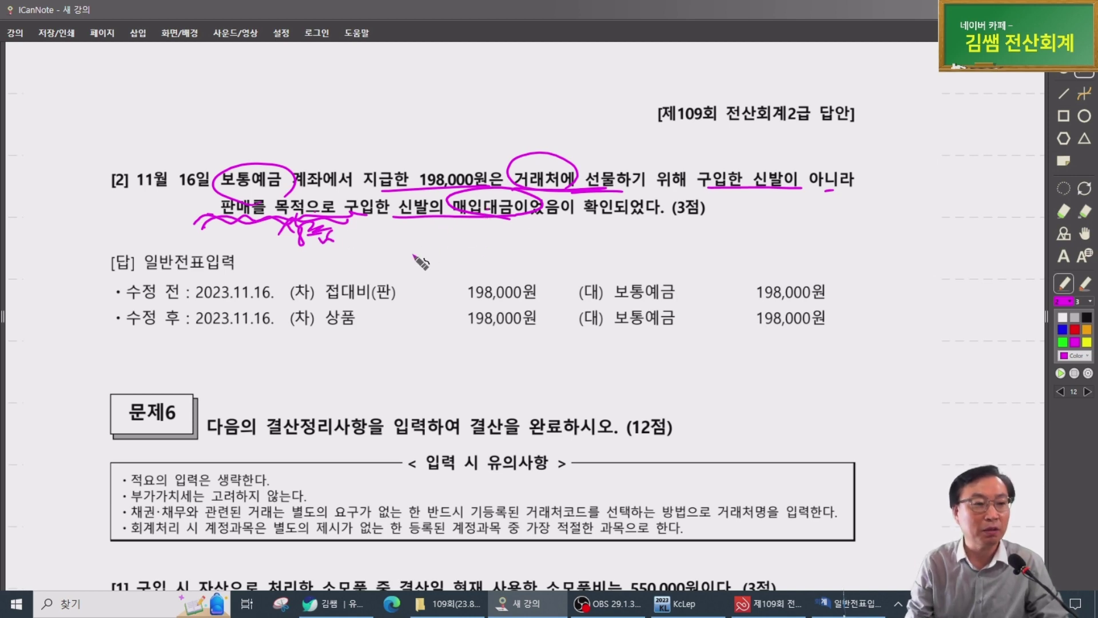
# Underline 선물하기 in question [2], and circle 접대비(판) and 상품 in its answer, linked by an arrow
pyautogui.moveTo(382, 299)
pyautogui.mouseDown()
pyautogui.moveTo(312, 286)
pyautogui.moveTo(396, 296)
pyautogui.mouseUp()
pyautogui.moveTo(584, 186); pyautogui.dragTo(646, 183)
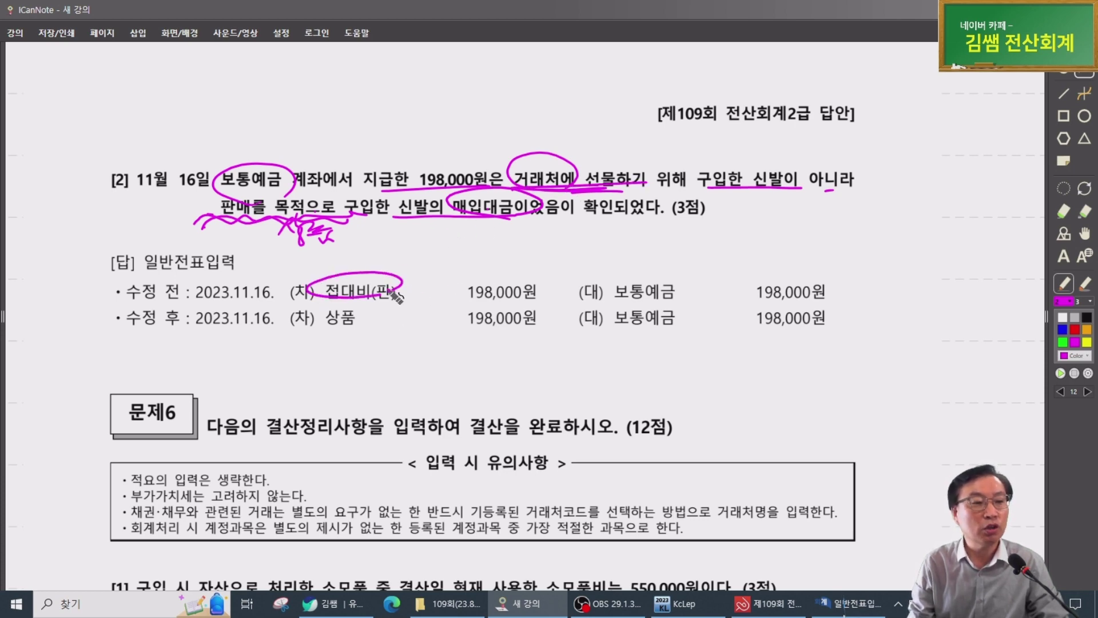
pyautogui.moveTo(395, 294); pyautogui.dragTo(427, 298)
pyautogui.moveTo(344, 329)
pyautogui.mouseDown()
pyautogui.moveTo(413, 317)
pyautogui.moveTo(377, 334)
pyautogui.moveTo(393, 327)
pyautogui.mouseUp()
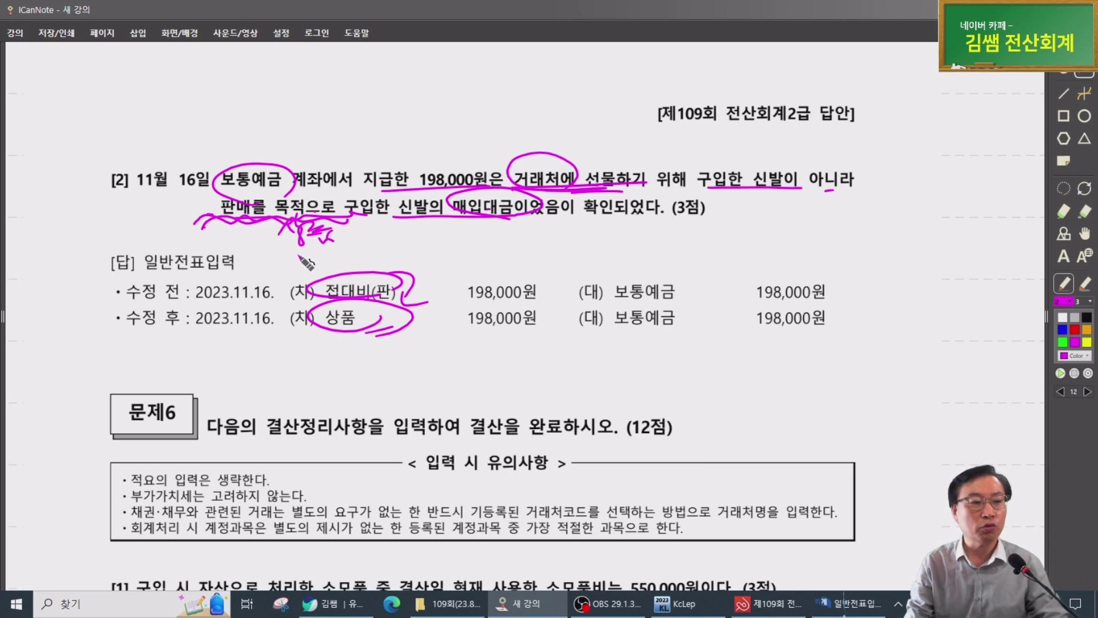
pyautogui.moveTo(359, 297)
pyautogui.mouseDown()
pyautogui.moveTo(403, 298)
pyautogui.moveTo(308, 322)
pyautogui.moveTo(391, 338)
pyautogui.mouseUp()
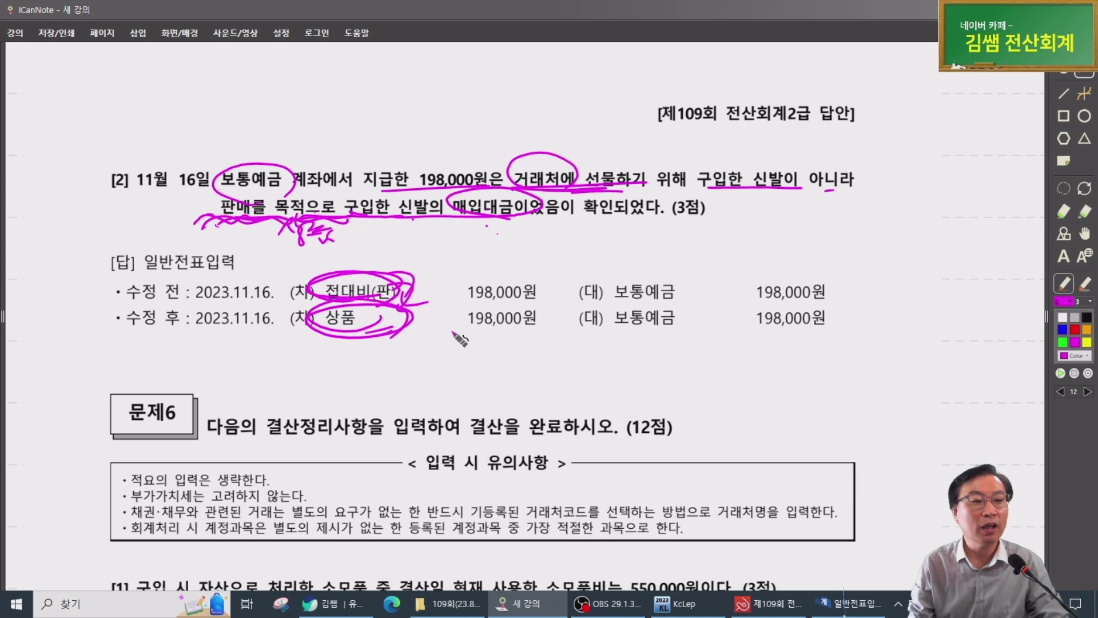
pyautogui.moveTo(417, 293); pyautogui.dragTo(409, 312)
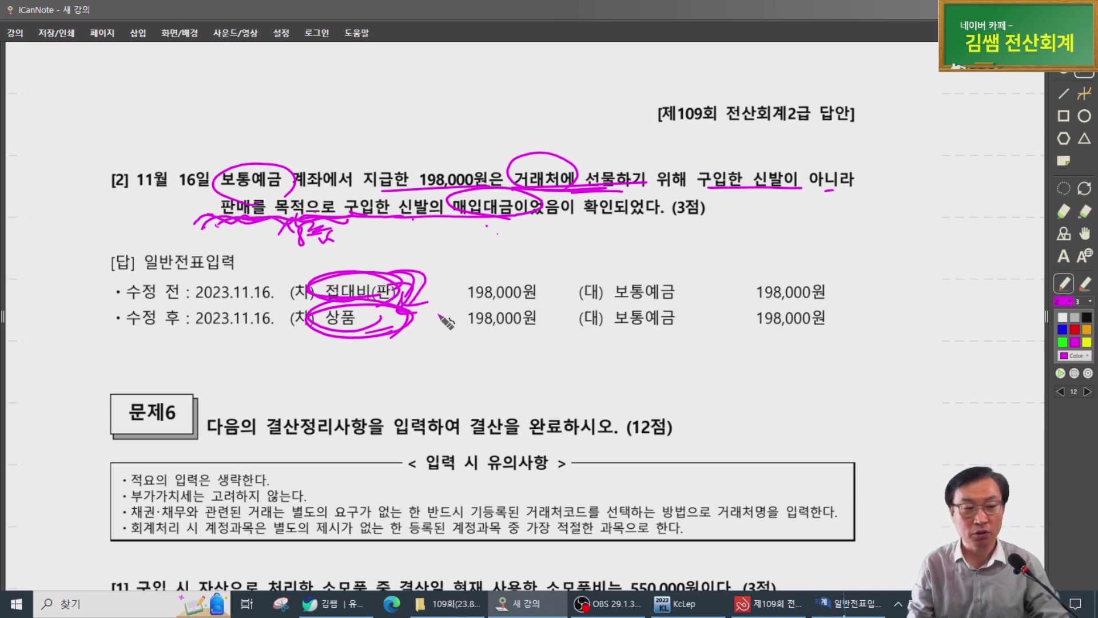
# Circle 결산정리 in the 문제6 heading and handwrite a closing-order note above it going from 수동 to 자동 to F3
pyautogui.scroll(-5, 457, 324)
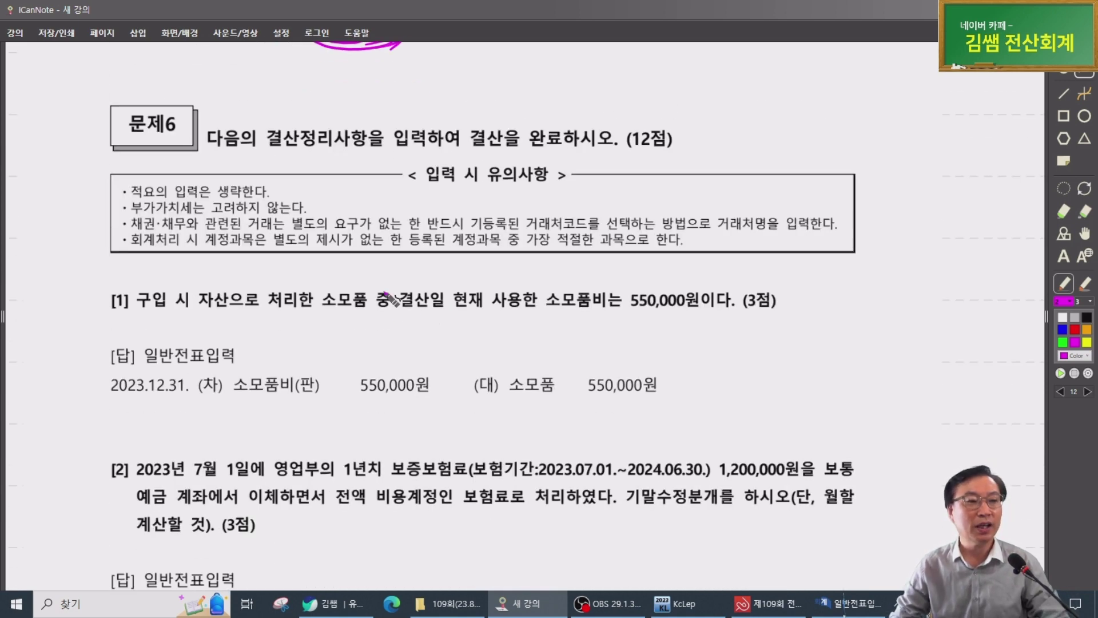
pyautogui.moveTo(313, 143); pyautogui.dragTo(329, 163)
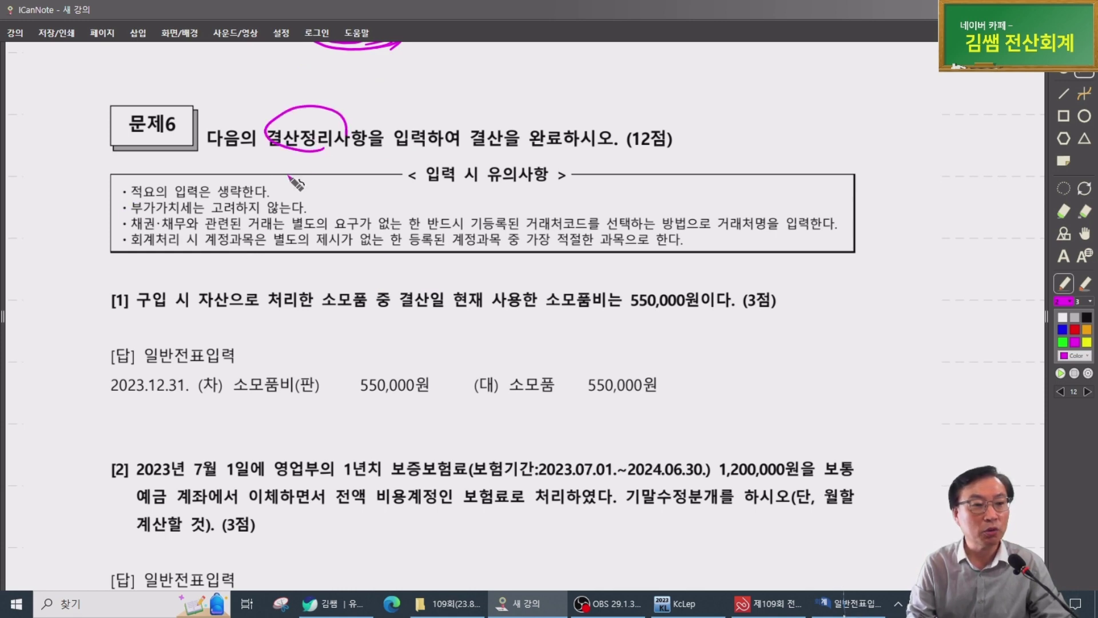
pyautogui.moveTo(367, 90)
pyautogui.mouseDown()
pyautogui.moveTo(378, 129)
pyautogui.moveTo(395, 106)
pyautogui.moveTo(478, 115)
pyautogui.moveTo(496, 96)
pyautogui.moveTo(529, 106)
pyautogui.moveTo(512, 117)
pyautogui.moveTo(590, 129)
pyautogui.moveTo(606, 100)
pyautogui.moveTo(724, 94)
pyautogui.moveTo(725, 115)
pyautogui.moveTo(824, 92)
pyautogui.moveTo(817, 137)
pyautogui.moveTo(854, 112)
pyautogui.mouseUp()
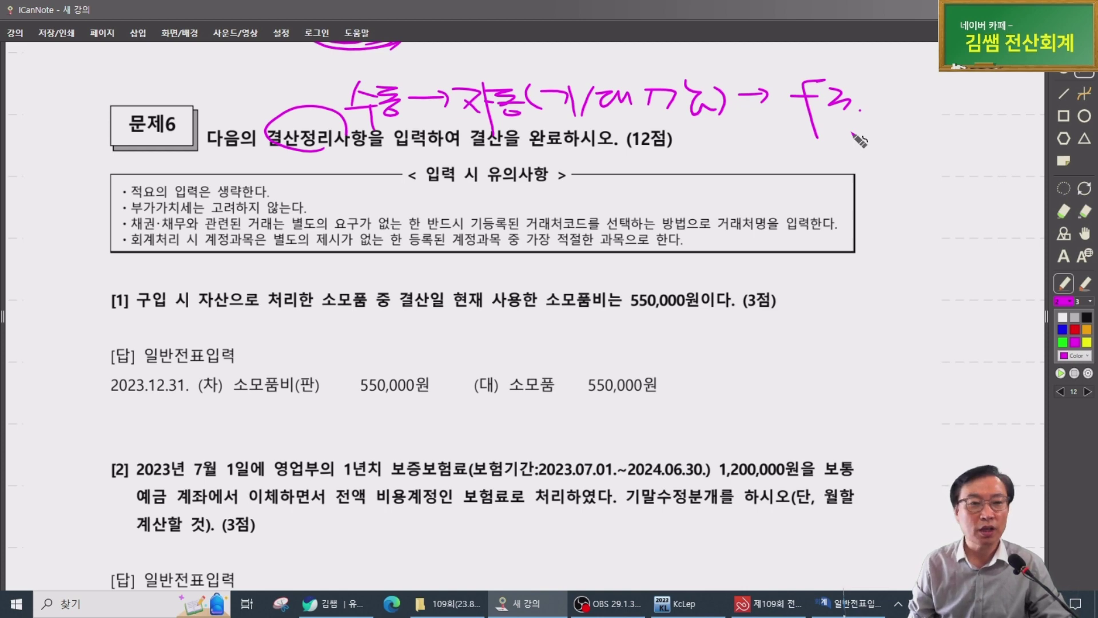
# Handwrite 수 beside question [1] of 문제6, and mark 구입 시, 자산, 소모품, 사용한 and 소모품비 in its text
pyautogui.scroll(-2, 858, 139)
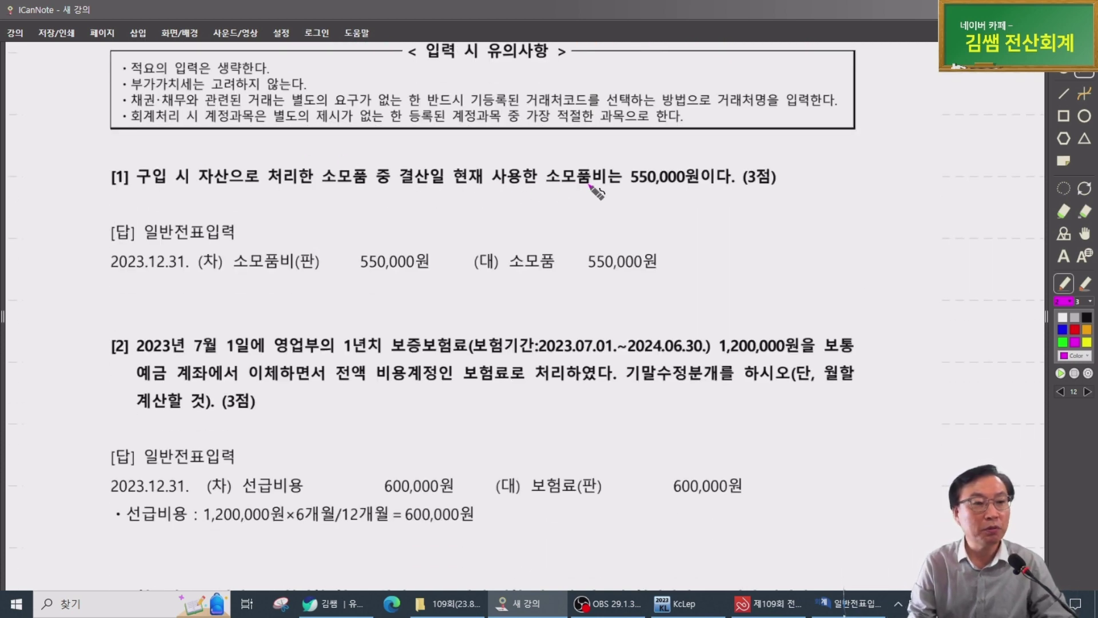
pyautogui.moveTo(590, 185); pyautogui.dragTo(578, 189)
pyautogui.moveTo(87, 145); pyautogui.dragTo(81, 167)
pyautogui.moveTo(84, 158); pyautogui.dragTo(108, 163)
pyautogui.moveTo(48, 183); pyautogui.dragTo(108, 169)
pyautogui.moveTo(94, 172)
pyautogui.mouseDown()
pyautogui.moveTo(119, 224)
pyautogui.moveTo(222, 190)
pyautogui.moveTo(232, 197)
pyautogui.mouseUp()
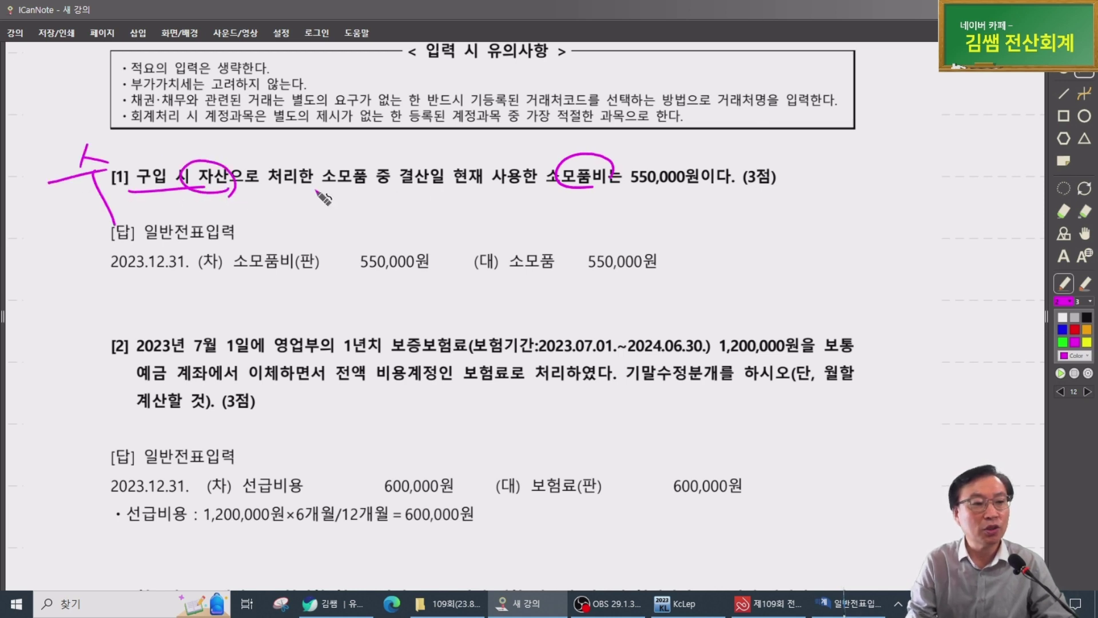
pyautogui.moveTo(315, 188); pyautogui.dragTo(375, 188)
pyautogui.moveTo(601, 188)
pyautogui.mouseDown()
pyautogui.moveTo(544, 176)
pyautogui.moveTo(546, 191)
pyautogui.moveTo(641, 189)
pyautogui.mouseUp()
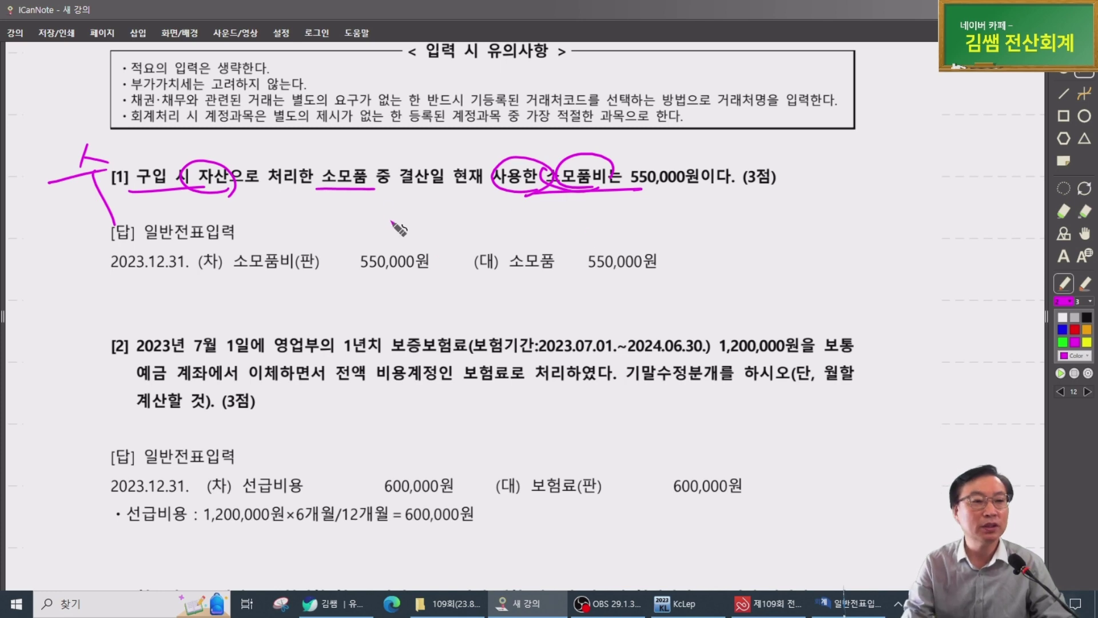
pyautogui.moveTo(235, 182)
pyautogui.mouseDown()
pyautogui.moveTo(197, 197)
pyautogui.moveTo(234, 172)
pyautogui.mouseUp()
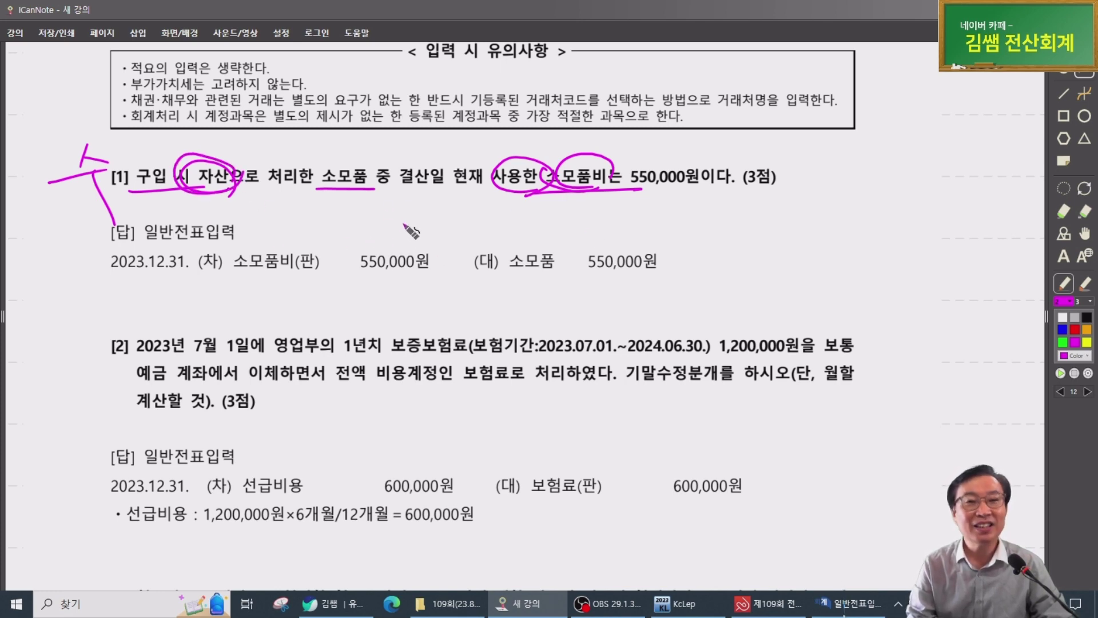
# Handwrite the purchase entry 구입: 소모품 ×× under question [1], with a debit/credit divider and the note 미사용
pyautogui.moveTo(135, 206)
pyautogui.mouseDown()
pyautogui.moveTo(150, 231)
pyautogui.moveTo(179, 209)
pyautogui.moveTo(198, 226)
pyautogui.moveTo(303, 226)
pyautogui.moveTo(311, 216)
pyautogui.moveTo(341, 232)
pyautogui.mouseUp()
pyautogui.moveTo(472, 197); pyautogui.dragTo(463, 238)
pyautogui.moveTo(387, 209)
pyautogui.mouseDown()
pyautogui.moveTo(397, 218)
pyautogui.moveTo(388, 218)
pyautogui.mouseUp()
pyautogui.moveTo(401, 210); pyautogui.dragTo(403, 221)
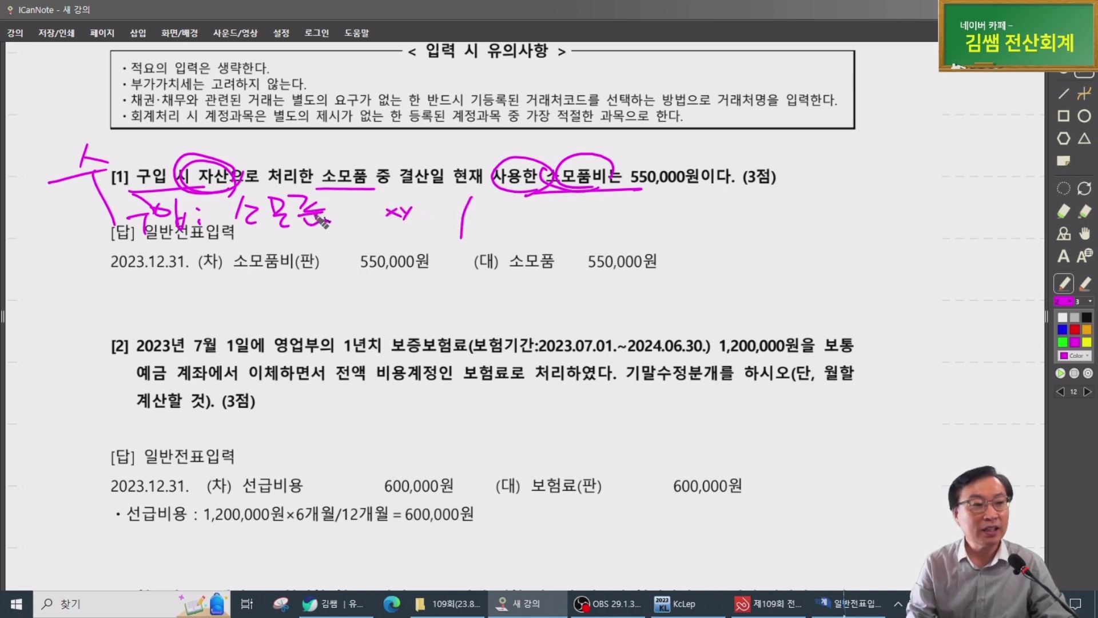
pyautogui.moveTo(323, 222)
pyautogui.mouseDown()
pyautogui.moveTo(343, 243)
pyautogui.moveTo(357, 229)
pyautogui.moveTo(394, 247)
pyautogui.moveTo(407, 229)
pyautogui.moveTo(417, 252)
pyautogui.moveTo(382, 260)
pyautogui.mouseUp()
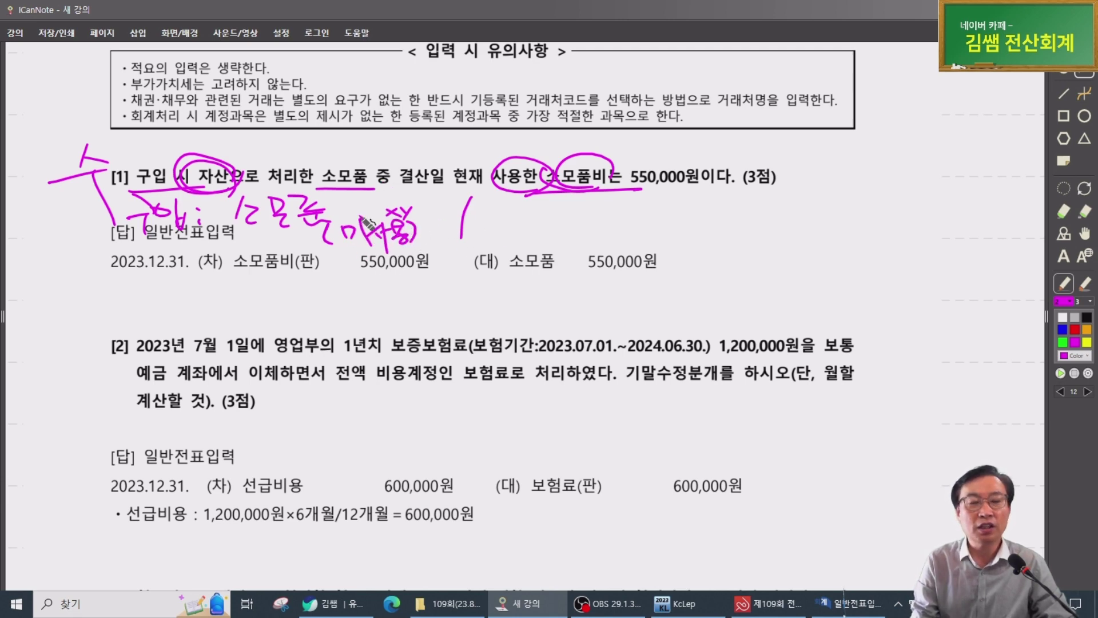
# Circle 미사용 with an arrow to 소모품, handwrite 사용 below the credit amount, and draw a wavy underline beneath 소모품비(판)
pyautogui.moveTo(427, 241)
pyautogui.mouseDown()
pyautogui.moveTo(337, 234)
pyautogui.moveTo(523, 249)
pyautogui.mouseUp()
pyautogui.moveTo(601, 296)
pyautogui.mouseDown()
pyautogui.moveTo(628, 289)
pyautogui.moveTo(640, 303)
pyautogui.mouseUp()
pyautogui.moveTo(640, 286)
pyautogui.mouseDown()
pyautogui.moveTo(664, 277)
pyautogui.moveTo(658, 297)
pyautogui.moveTo(668, 284)
pyautogui.mouseUp()
pyautogui.moveTo(652, 289); pyautogui.dragTo(668, 295)
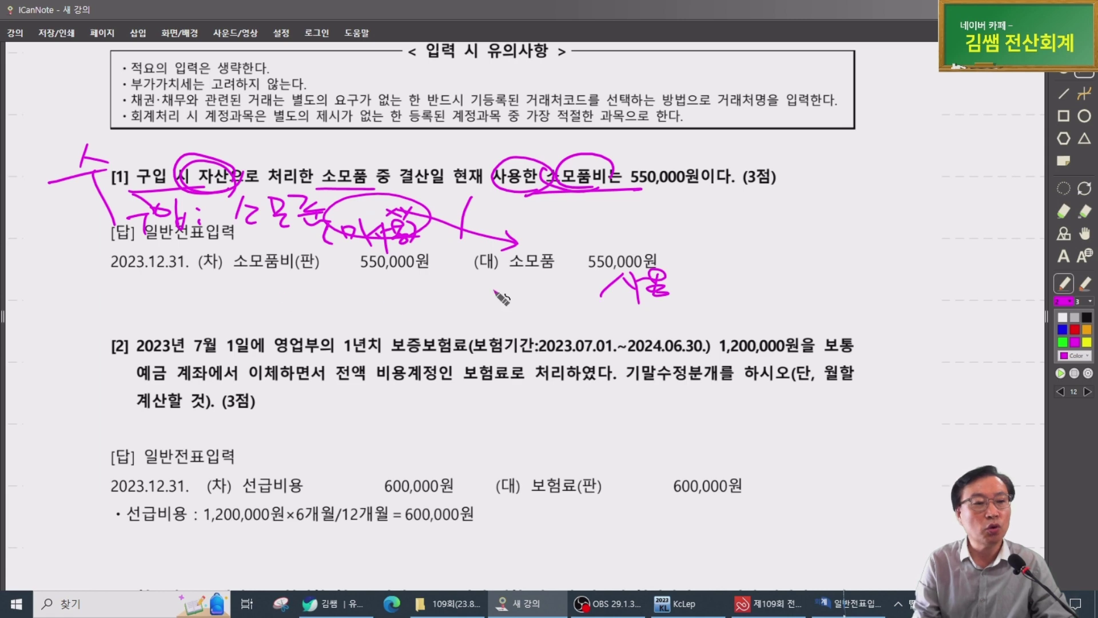
pyautogui.moveTo(234, 282); pyautogui.dragTo(371, 272)
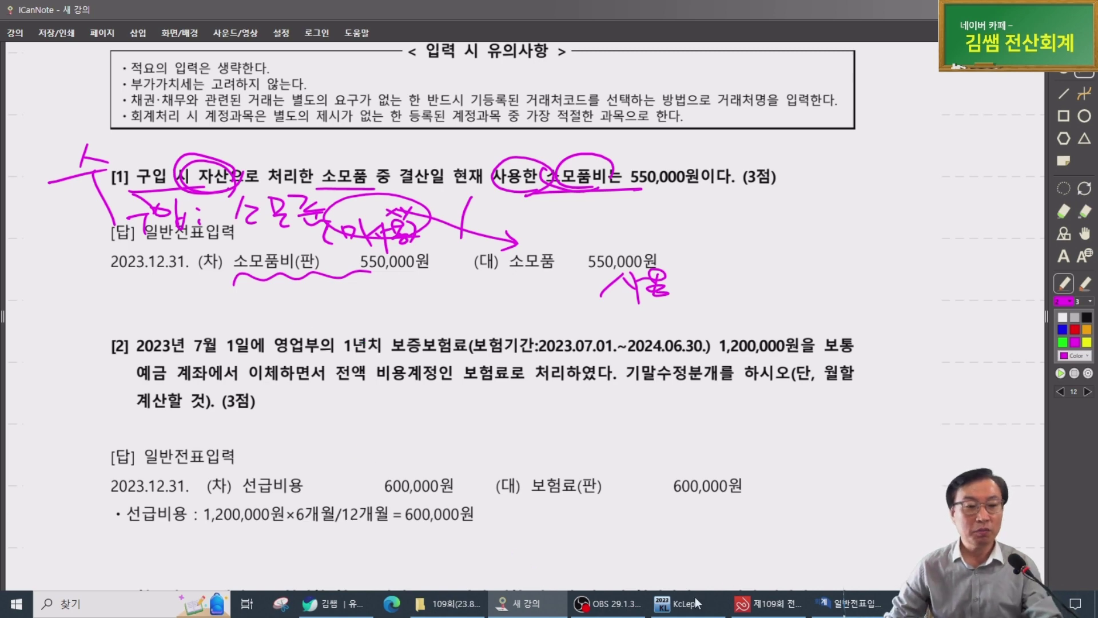
# Reopen 일반전표입력 from the KcLep main window and set the voucher date to December 31
pyautogui.click(851, 603)
pyautogui.press('Escape')
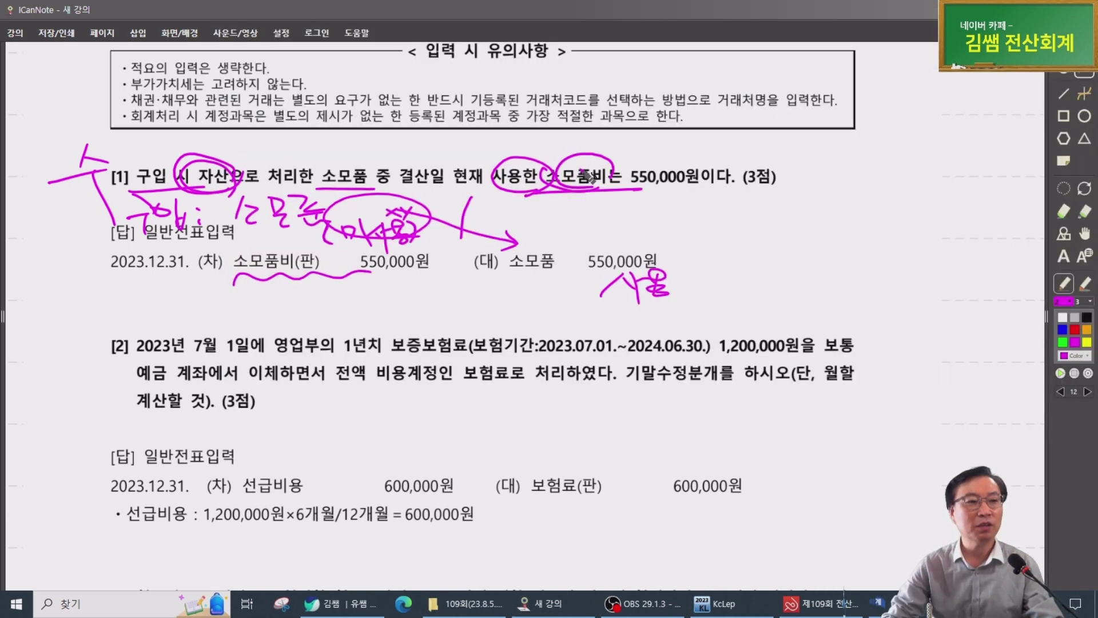
pyautogui.click(736, 603)
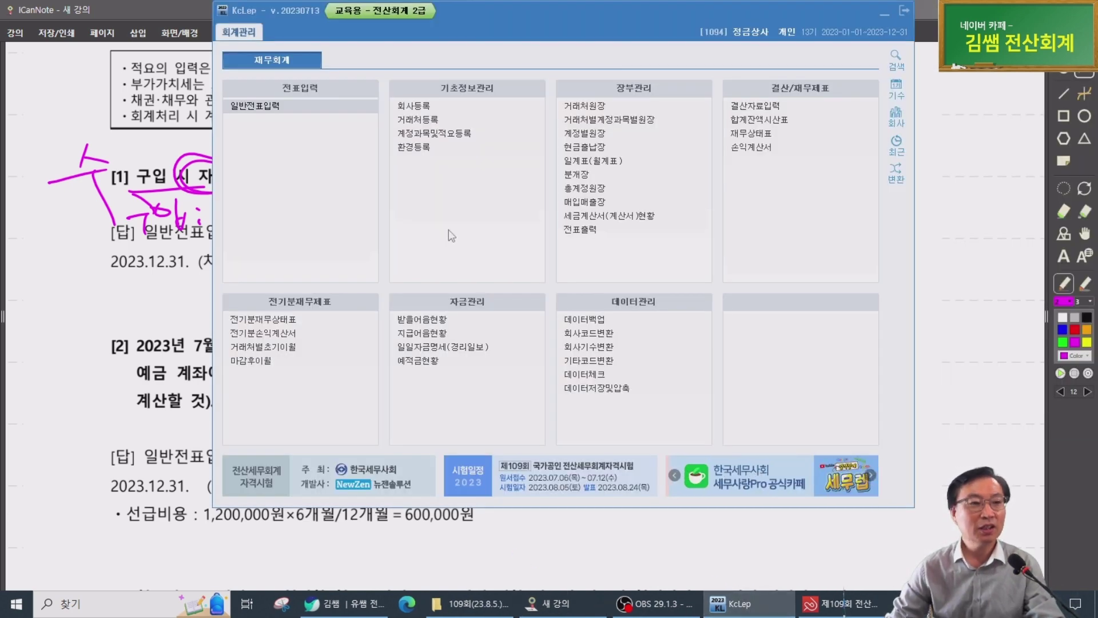
pyautogui.click(272, 107)
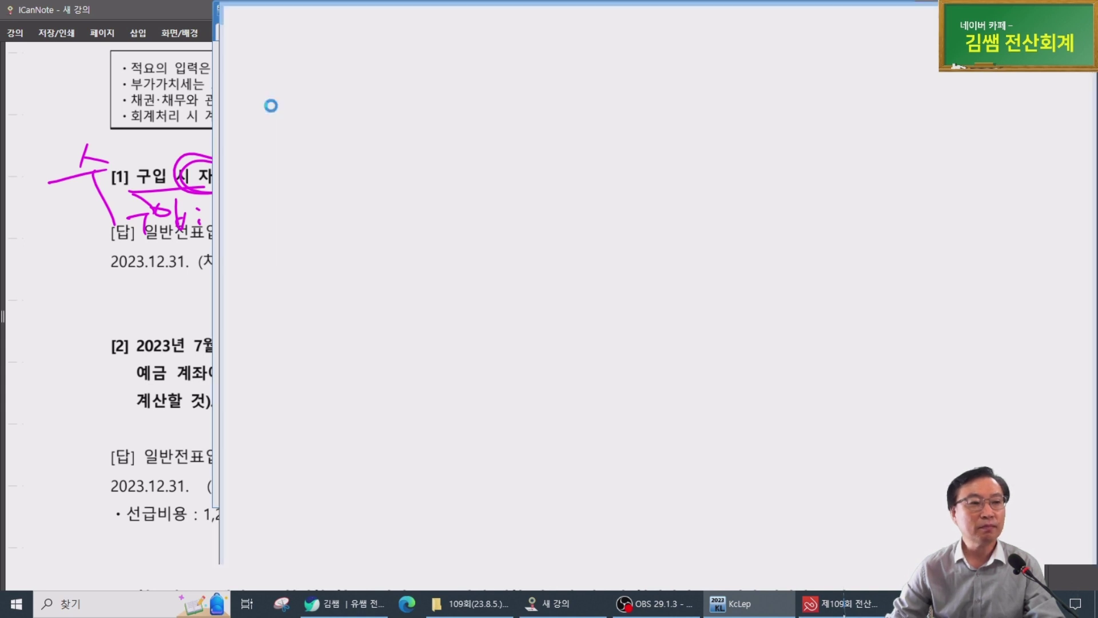
pyautogui.write('12')
pyautogui.press('Return')
pyautogui.write('31')
pyautogui.press('Return')
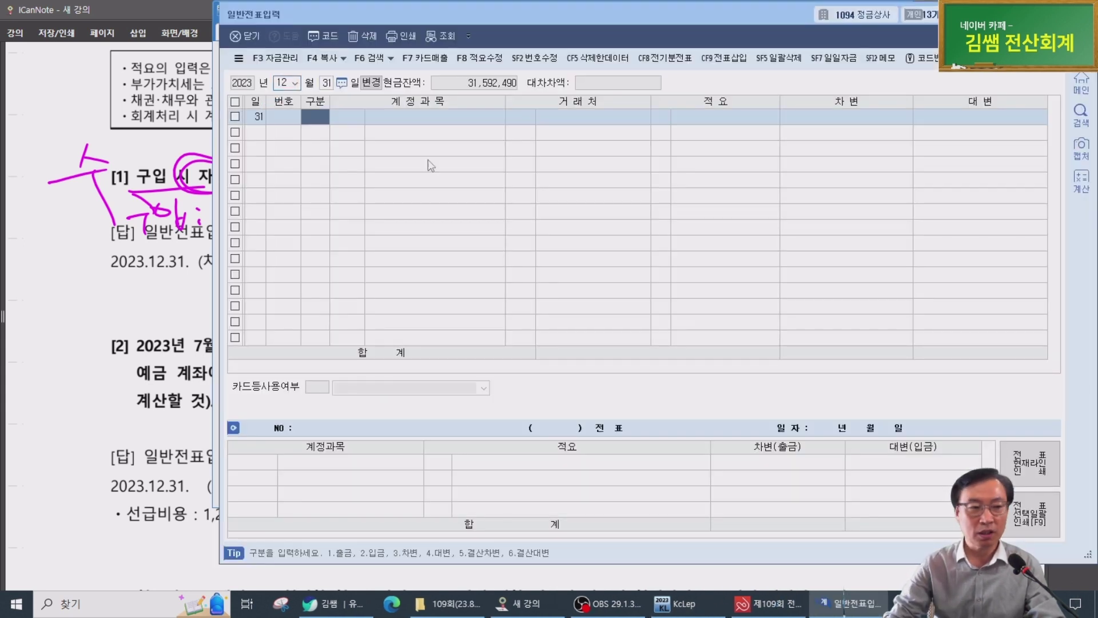
# Enter a credit line for account 0173 소모품 with an amount of 550,000 in the December 31 voucher
pyautogui.write('4')
pyautogui.press('Return')
pyautogui.write('소모')
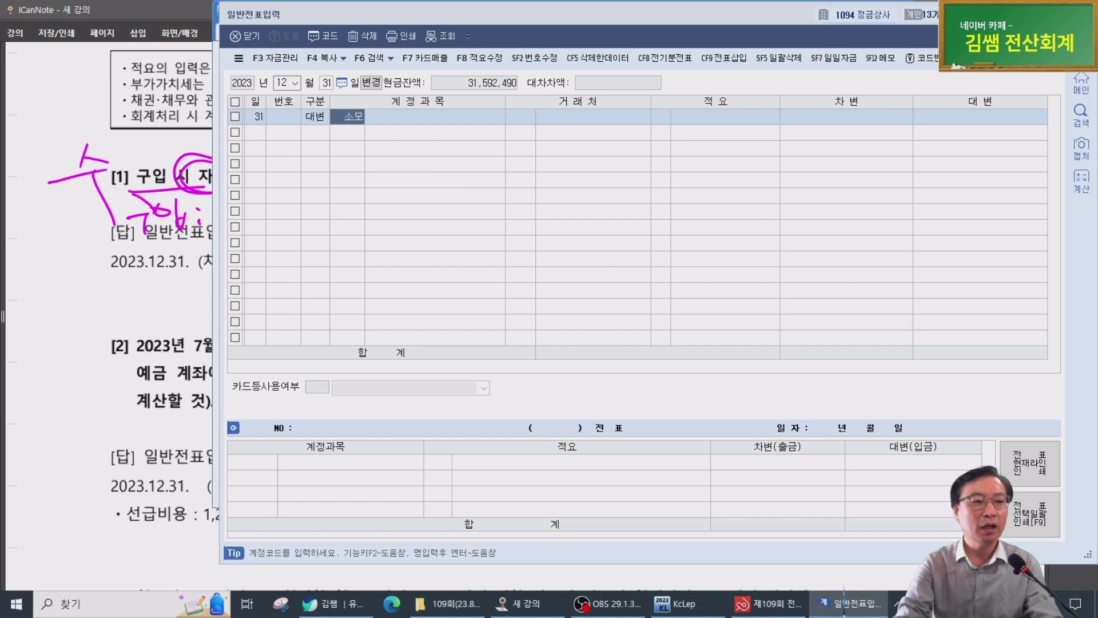
pyautogui.press('Return')
pyautogui.press('Return')
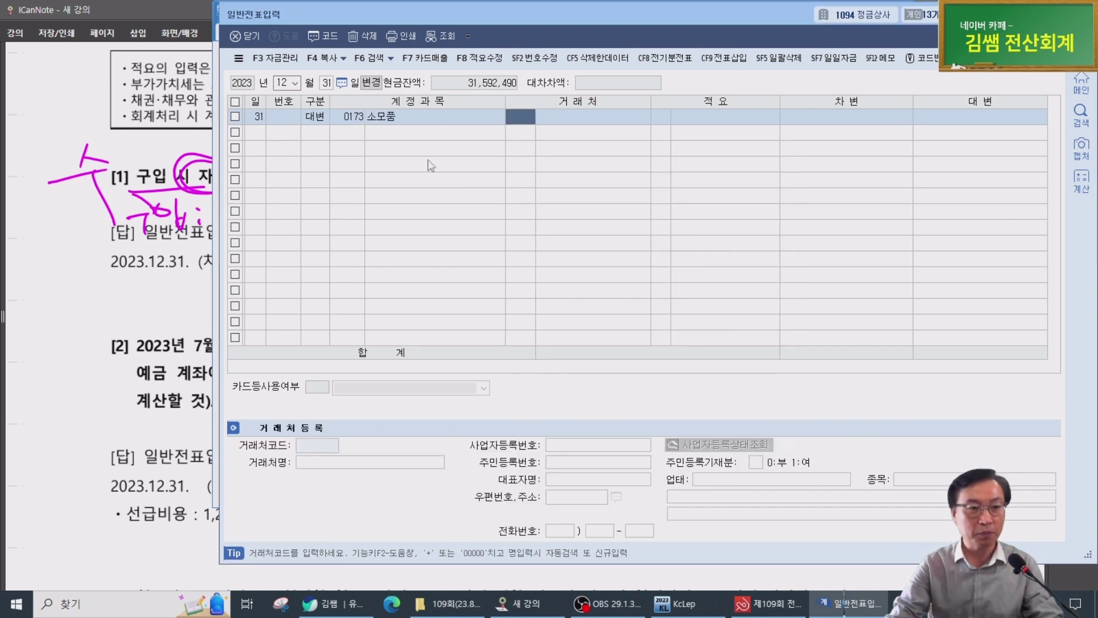
pyautogui.press('Return')
pyautogui.press('Return')
pyautogui.press('Return')
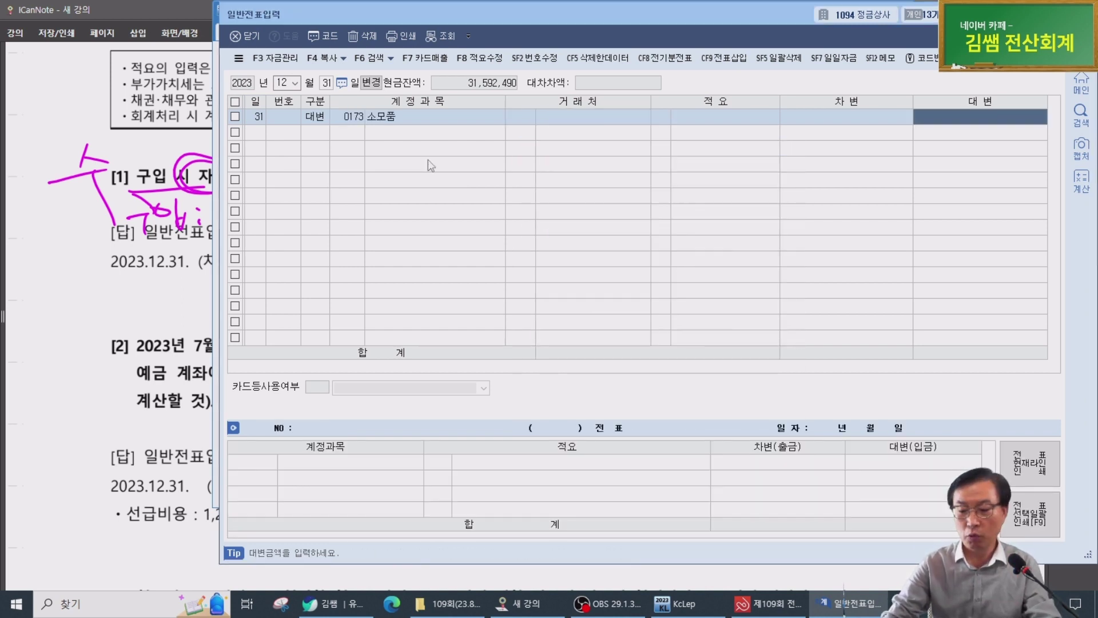
pyautogui.write('550,000')
pyautogui.press('Return')
# Add the matching debit line using account 0830 소모품비 (판매관리비) to balance the voucher
pyautogui.write('3')
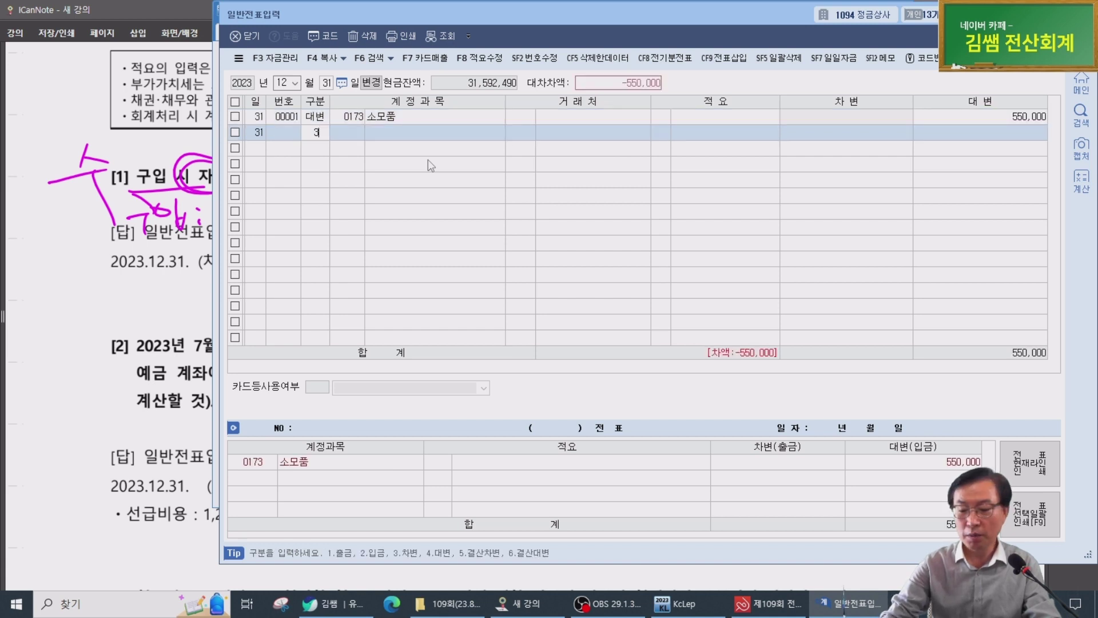
pyautogui.press('Return')
pyautogui.write('소모')
pyautogui.press('Return')
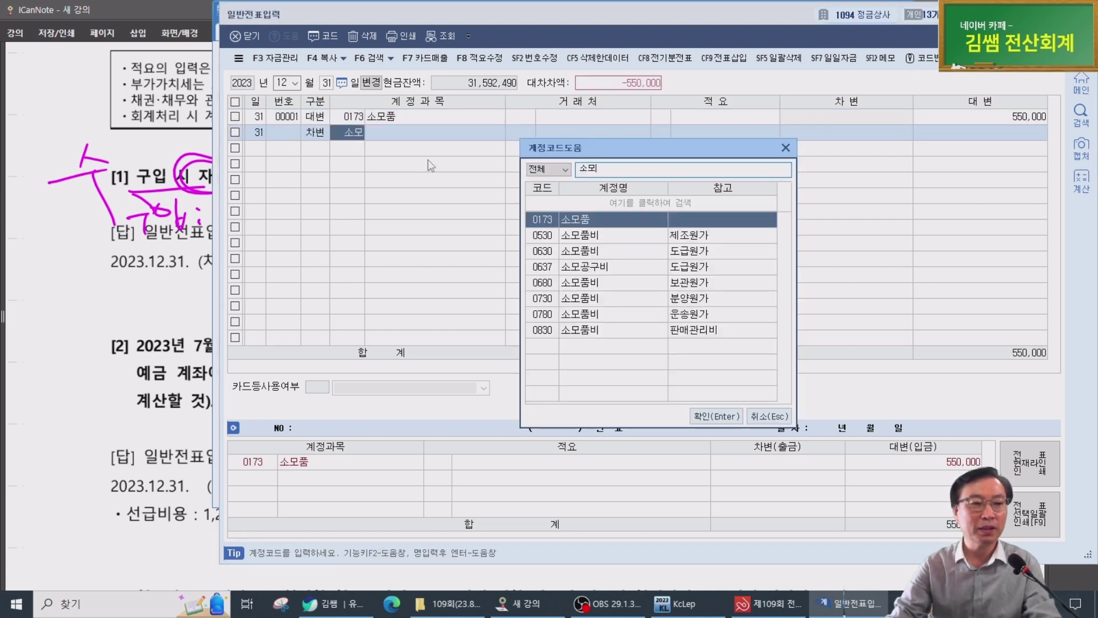
pyautogui.press('Down')
pyautogui.press('Down')
pyautogui.press('Down')
pyautogui.press('Down')
pyautogui.press('Down')
pyautogui.press('Down')
pyautogui.press('Down')
pyautogui.press('Return')
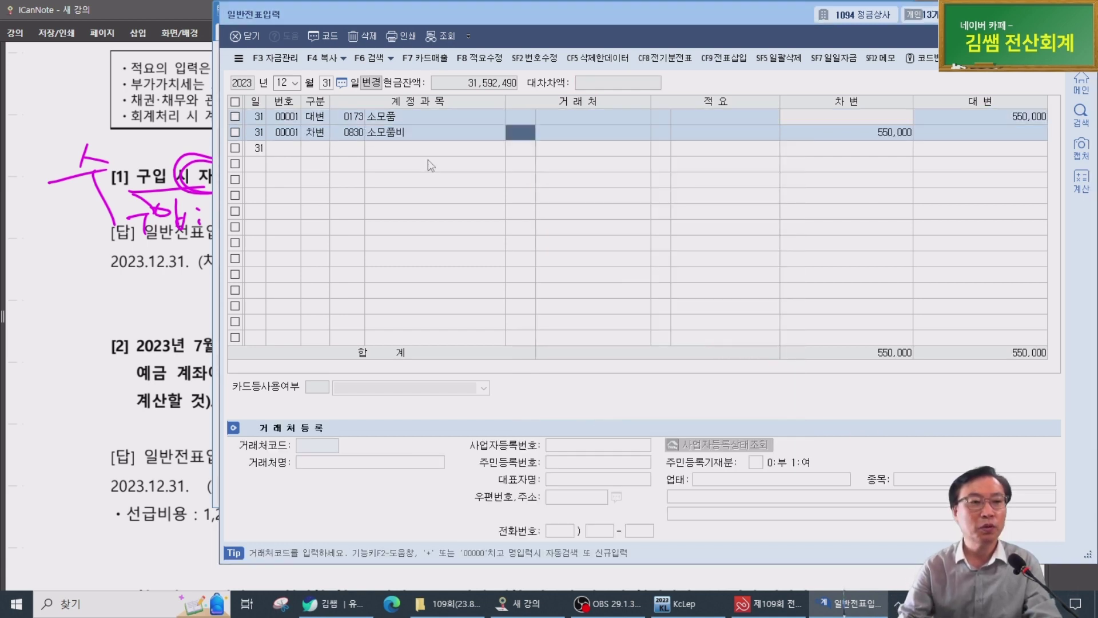
# Return to ICanNote and handwrite in blue 비용~ → 소모품비 ××(사용) above question [1], circling ××(사용), with a divider and an arrow down to the credit side
pyautogui.click(174, 221)
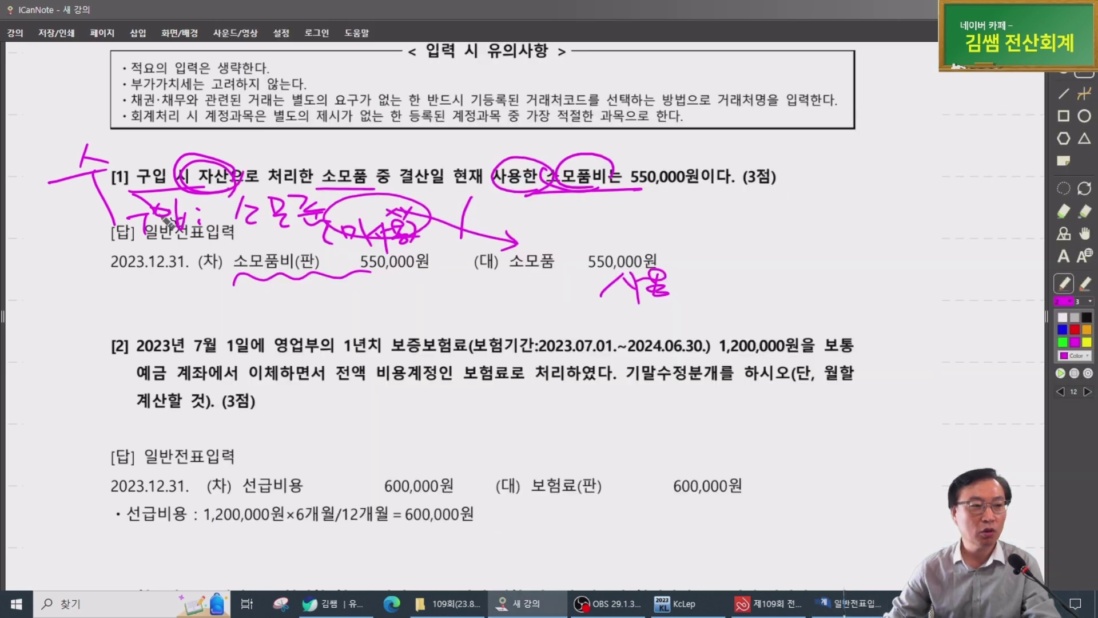
pyautogui.scroll(-1, 131, 190)
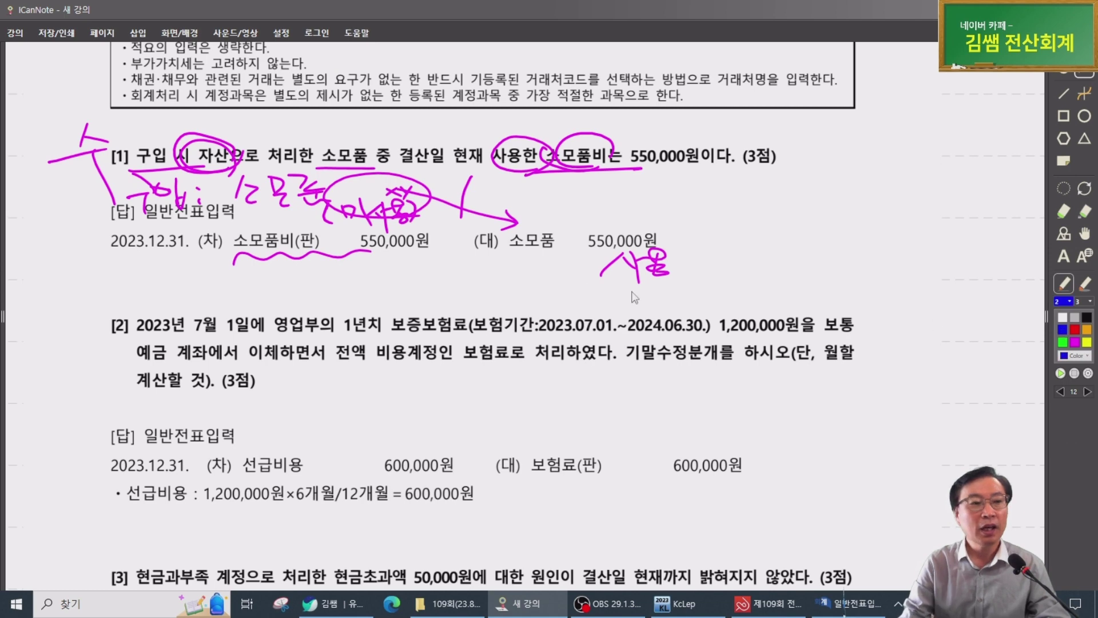
pyautogui.moveTo(204, 125); pyautogui.dragTo(290, 120)
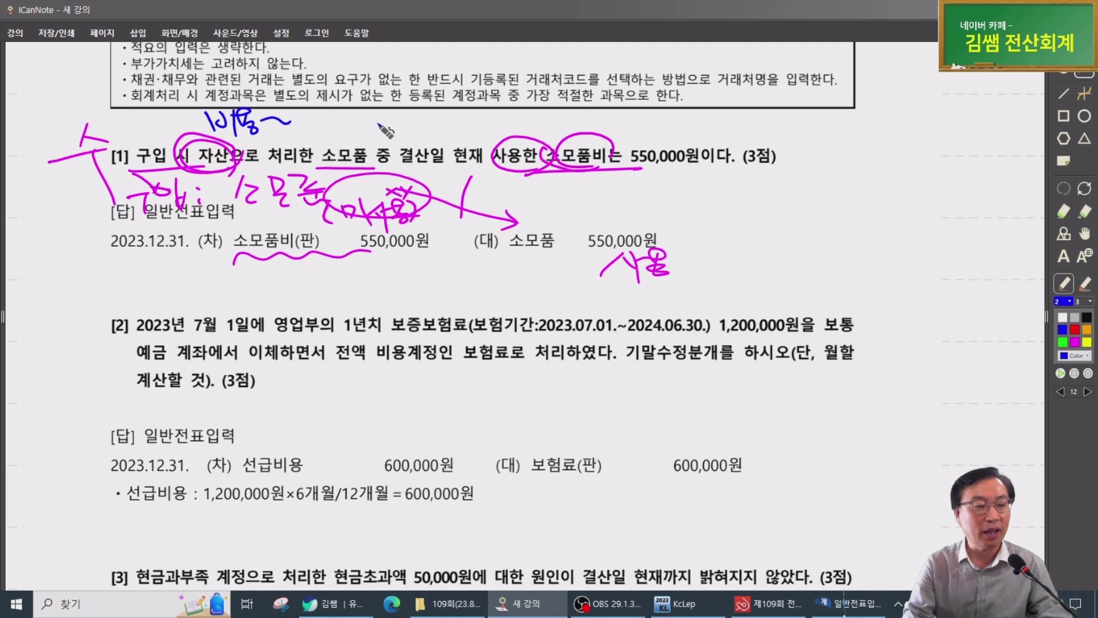
pyautogui.moveTo(337, 125); pyautogui.dragTo(358, 124)
pyautogui.moveTo(351, 118); pyautogui.dragTo(351, 131)
pyautogui.moveTo(408, 127)
pyautogui.mouseDown()
pyautogui.moveTo(518, 134)
pyautogui.moveTo(595, 123)
pyautogui.moveTo(655, 135)
pyautogui.moveTo(663, 121)
pyautogui.moveTo(703, 140)
pyautogui.mouseUp()
pyautogui.moveTo(738, 180); pyautogui.dragTo(696, 221)
pyautogui.moveTo(539, 134); pyautogui.dragTo(749, 195)
pyautogui.moveTo(673, 134); pyautogui.dragTo(664, 117)
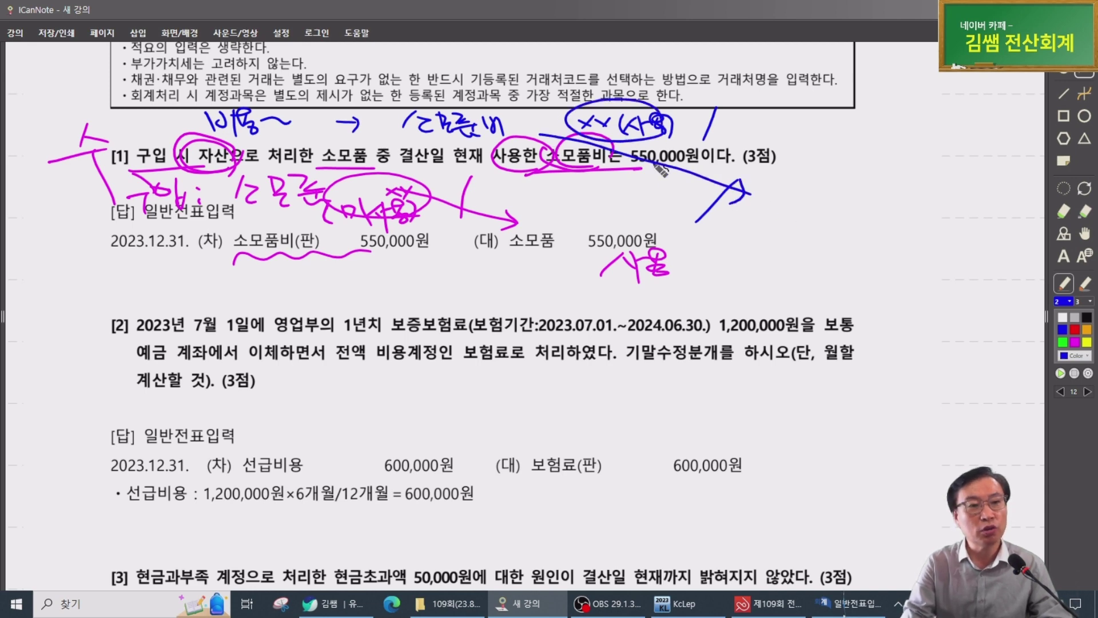
# Handwrite the blue adjusting entry with credit 소모품비 ××, the note (미사용액) beneath it, and debit 소모품 ××
pyautogui.moveTo(769, 192)
pyautogui.mouseDown()
pyautogui.moveTo(756, 213)
pyautogui.moveTo(786, 217)
pyautogui.moveTo(816, 197)
pyautogui.moveTo(830, 223)
pyautogui.moveTo(824, 202)
pyautogui.moveTo(851, 213)
pyautogui.mouseUp()
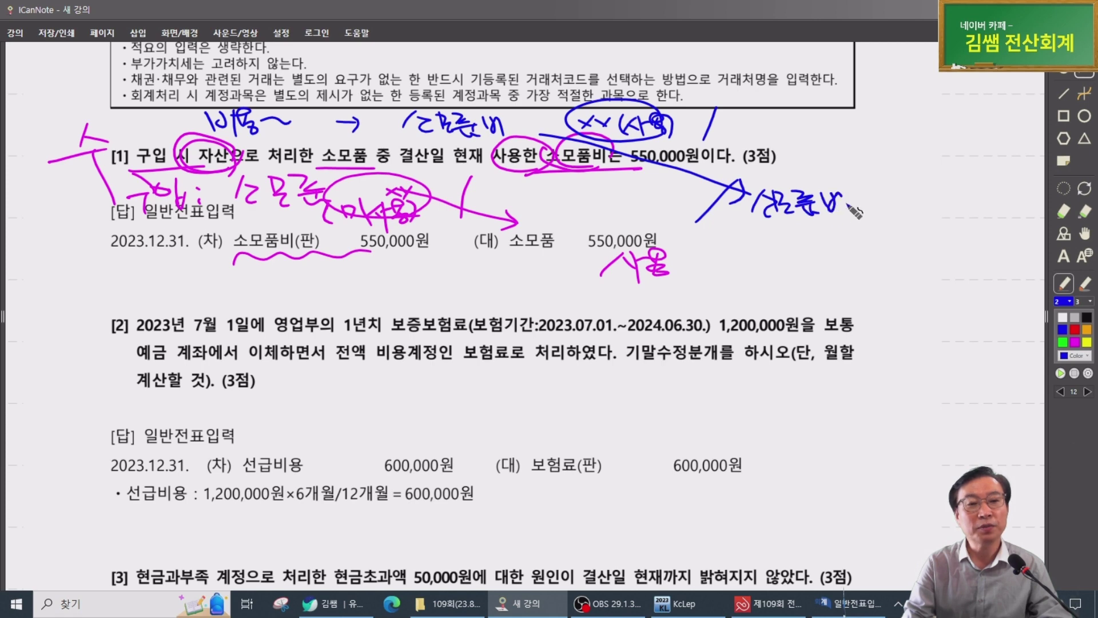
pyautogui.moveTo(798, 235)
pyautogui.mouseDown()
pyautogui.moveTo(795, 252)
pyautogui.moveTo(839, 254)
pyautogui.moveTo(880, 226)
pyautogui.moveTo(884, 246)
pyautogui.moveTo(887, 234)
pyautogui.moveTo(918, 239)
pyautogui.mouseUp()
pyautogui.moveTo(888, 193); pyautogui.dragTo(901, 203)
pyautogui.moveTo(902, 194)
pyautogui.mouseDown()
pyautogui.moveTo(888, 203)
pyautogui.moveTo(921, 203)
pyautogui.mouseUp()
pyautogui.moveTo(921, 195); pyautogui.dragTo(910, 203)
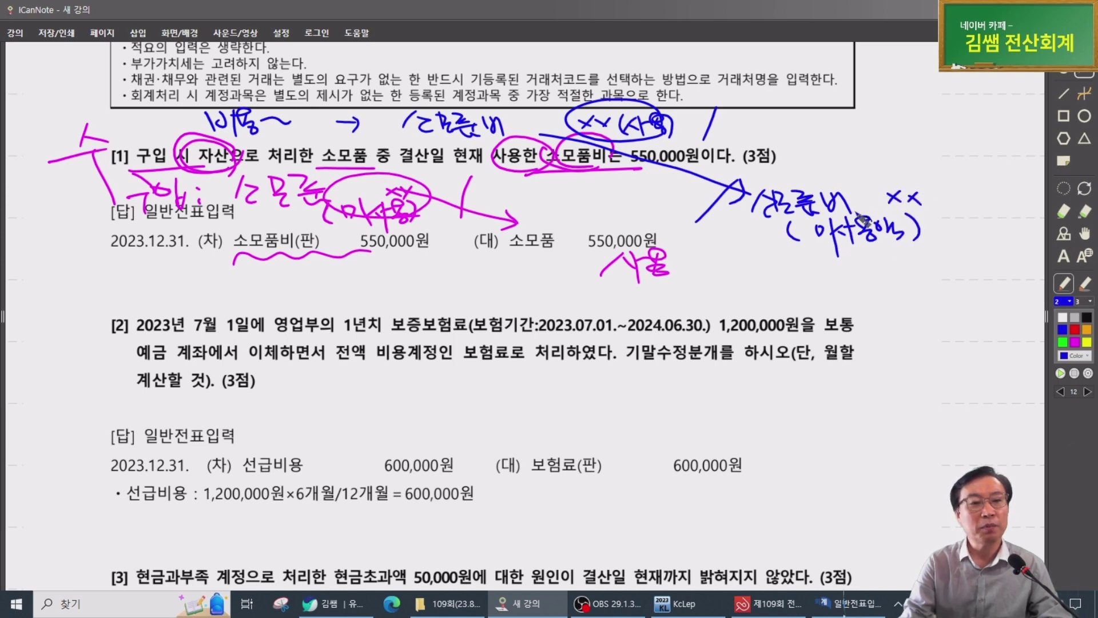
pyautogui.moveTo(578, 181)
pyautogui.mouseDown()
pyautogui.moveTo(589, 206)
pyautogui.moveTo(607, 194)
pyautogui.moveTo(641, 204)
pyautogui.moveTo(698, 199)
pyautogui.moveTo(686, 199)
pyautogui.mouseUp()
pyautogui.moveTo(704, 189)
pyautogui.mouseDown()
pyautogui.moveTo(715, 198)
pyautogui.moveTo(704, 198)
pyautogui.mouseUp()
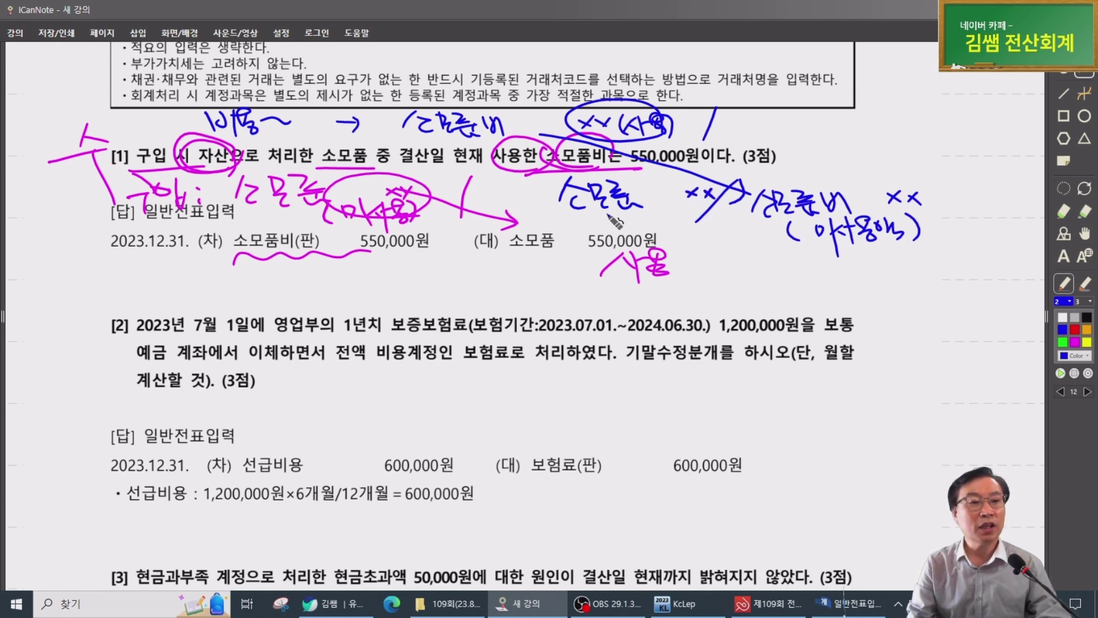
# Underline the blue adjusting entry and the printed answer of question [1], draw an arrow beside 비용~, and circle 사용 and 미사용액
pyautogui.moveTo(596, 215); pyautogui.dragTo(922, 207)
pyautogui.moveTo(237, 269); pyautogui.dragTo(635, 264)
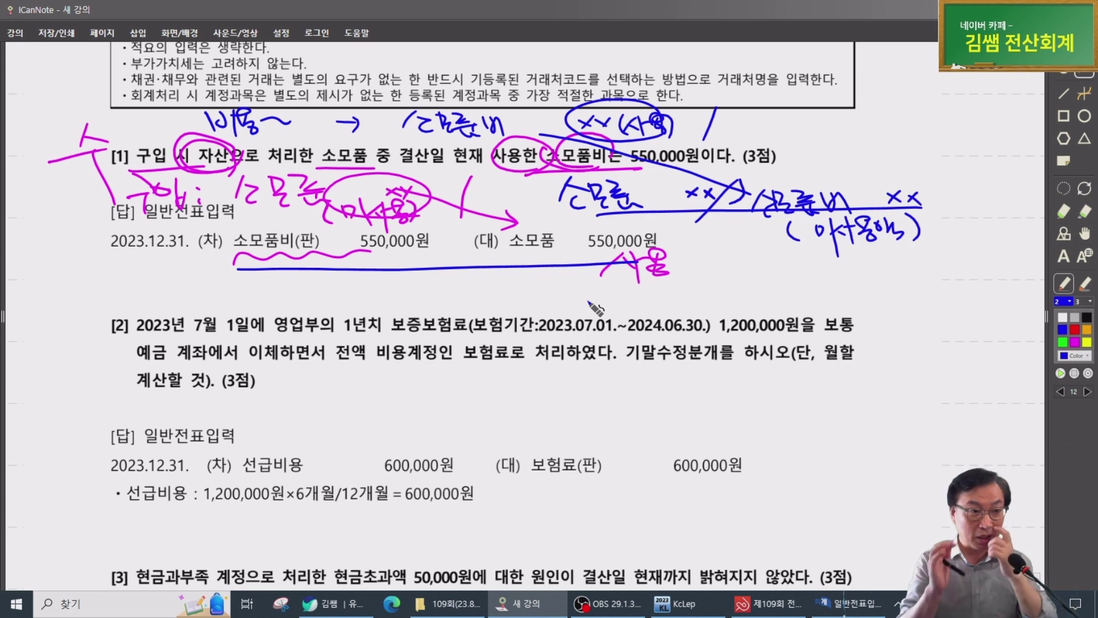
pyautogui.moveTo(194, 136); pyautogui.dragTo(159, 138)
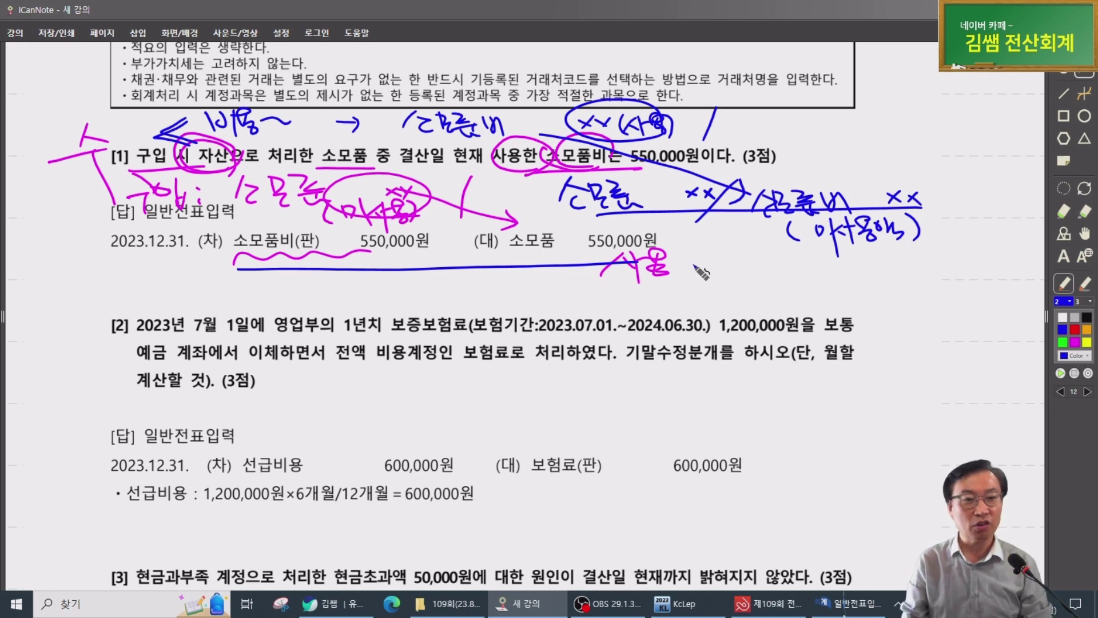
pyautogui.moveTo(695, 274); pyautogui.dragTo(685, 280)
pyautogui.moveTo(884, 251)
pyautogui.mouseDown()
pyautogui.moveTo(852, 255)
pyautogui.moveTo(913, 241)
pyautogui.mouseUp()
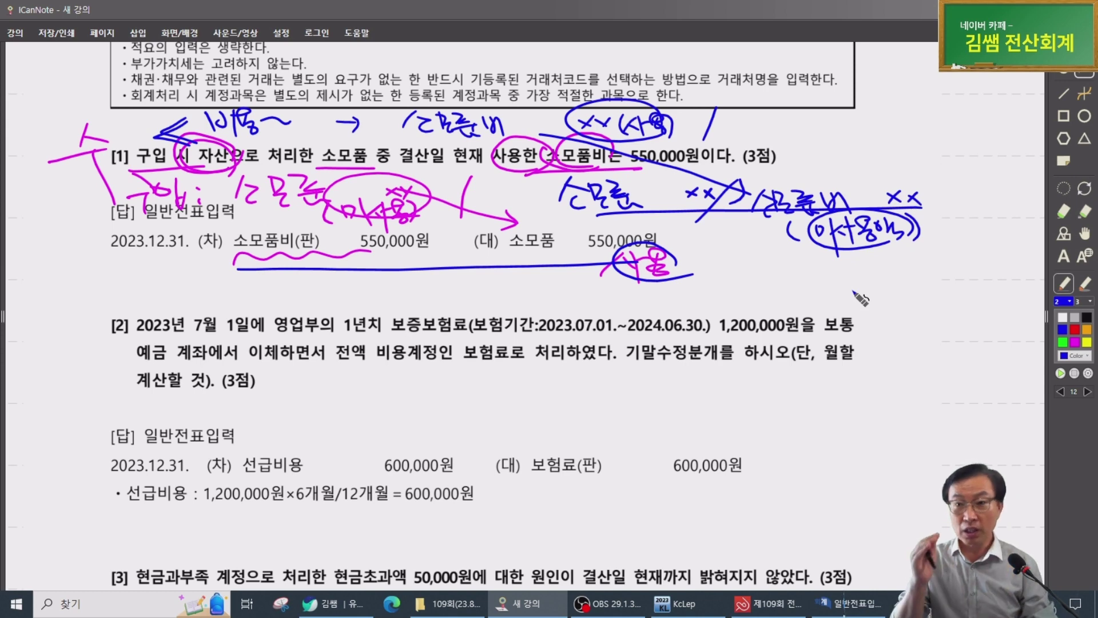
# In magenta, mark 7월 1일, 1년치, 보증보험료, the insurance period, 1,200,000원 and 보통 in question [2], with an arrow from the amount to the period
pyautogui.scroll(-3, 861, 298)
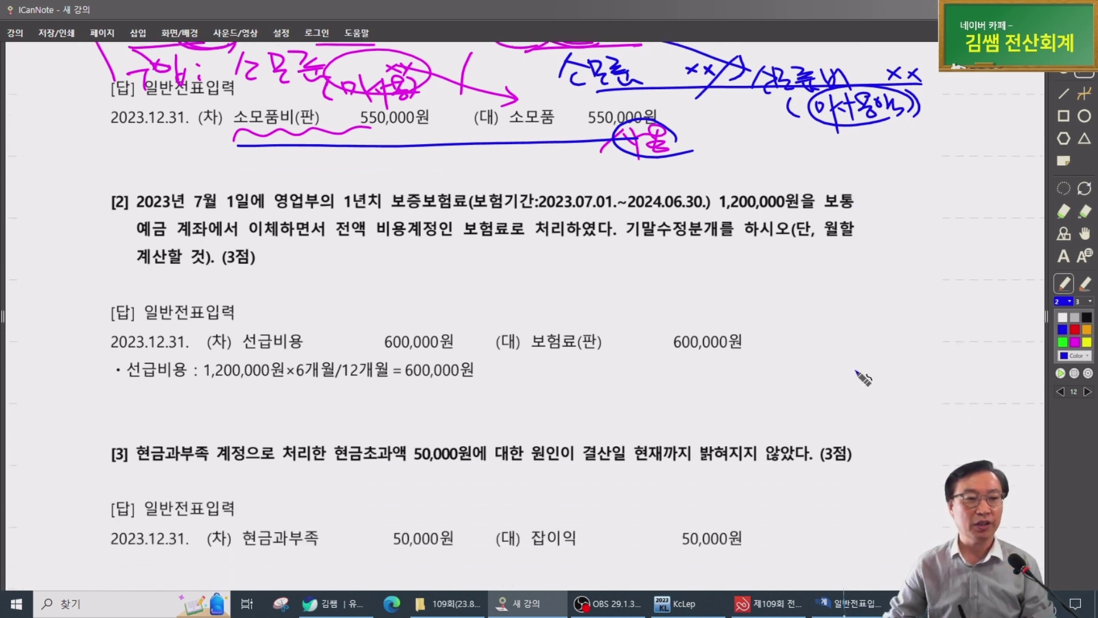
pyautogui.click(1078, 341)
pyautogui.moveTo(171, 201)
pyautogui.mouseDown()
pyautogui.moveTo(183, 166)
pyautogui.moveTo(255, 197)
pyautogui.moveTo(426, 187)
pyautogui.mouseUp()
pyautogui.moveTo(591, 193); pyautogui.dragTo(694, 196)
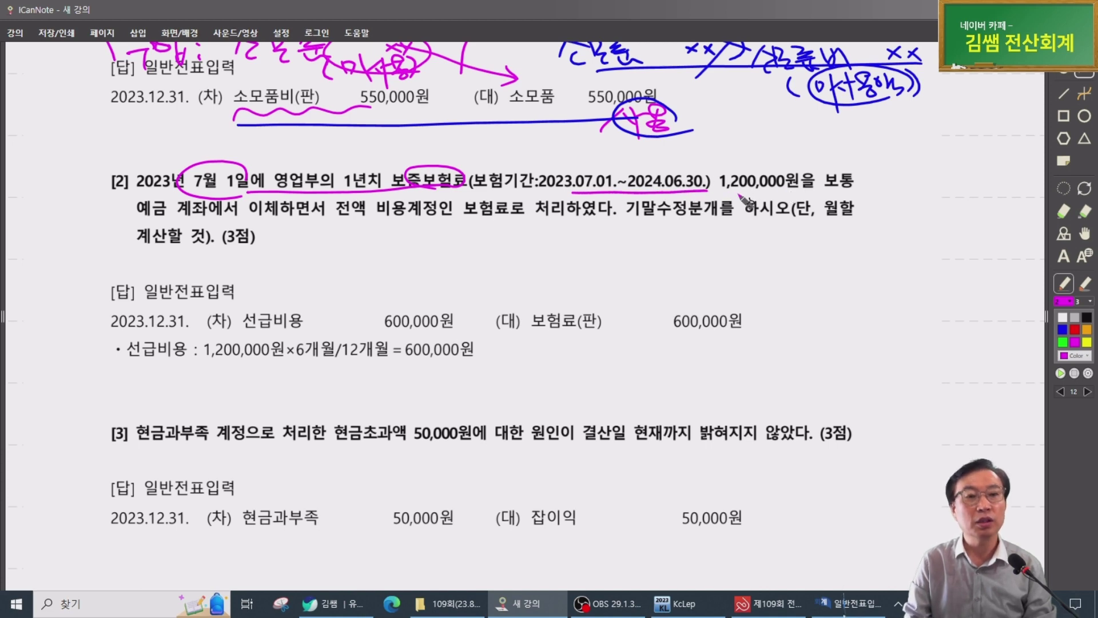
pyautogui.moveTo(798, 202)
pyautogui.mouseDown()
pyautogui.moveTo(818, 182)
pyautogui.moveTo(662, 167)
pyautogui.mouseUp()
pyautogui.moveTo(836, 163); pyautogui.dragTo(858, 187)
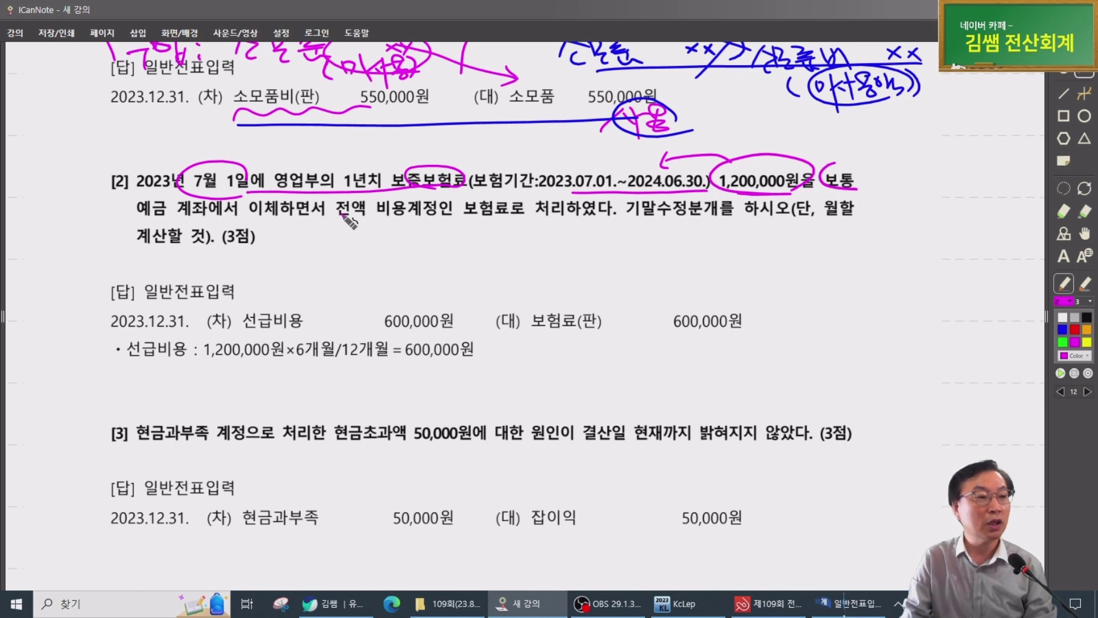
# Mark 예금, underline 비용계정 and 기말수정분개, and circle 보험료 twice in question [2]
pyautogui.moveTo(139, 203)
pyautogui.mouseDown()
pyautogui.moveTo(165, 212)
pyautogui.moveTo(137, 221)
pyautogui.mouseUp()
pyautogui.moveTo(379, 220)
pyautogui.mouseDown()
pyautogui.moveTo(452, 218)
pyautogui.moveTo(518, 197)
pyautogui.moveTo(527, 221)
pyautogui.mouseUp()
pyautogui.moveTo(627, 219); pyautogui.dragTo(717, 218)
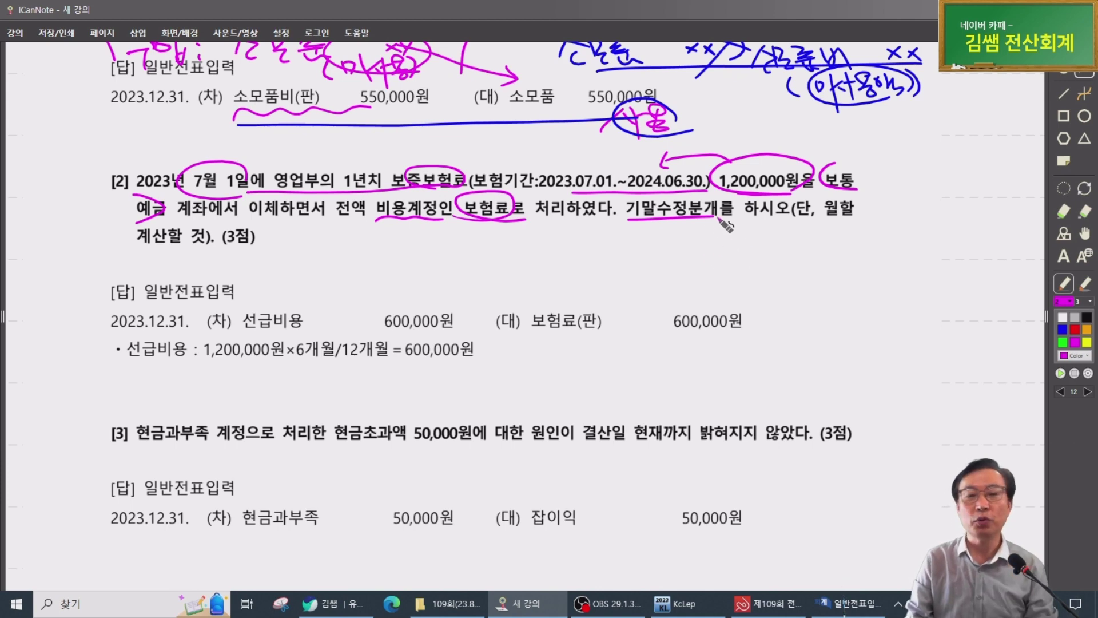
pyautogui.moveTo(495, 226); pyautogui.dragTo(530, 217)
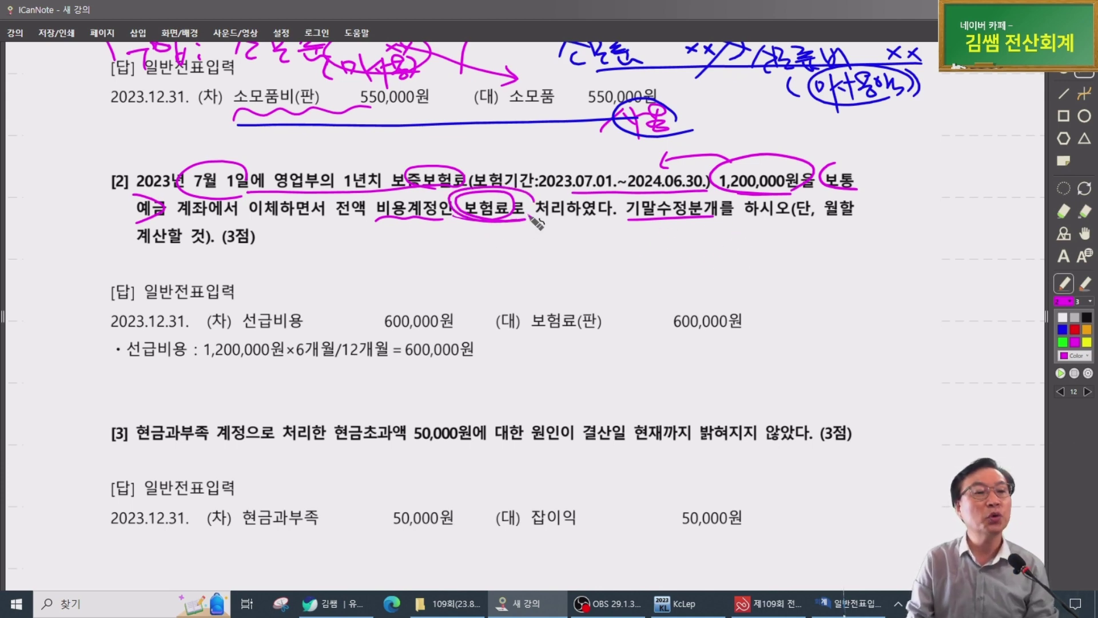
# Underline 소모품비, 미사용 and 소모품 in magenta within the blue notes of question [1]
pyautogui.scroll(3, 520, 239)
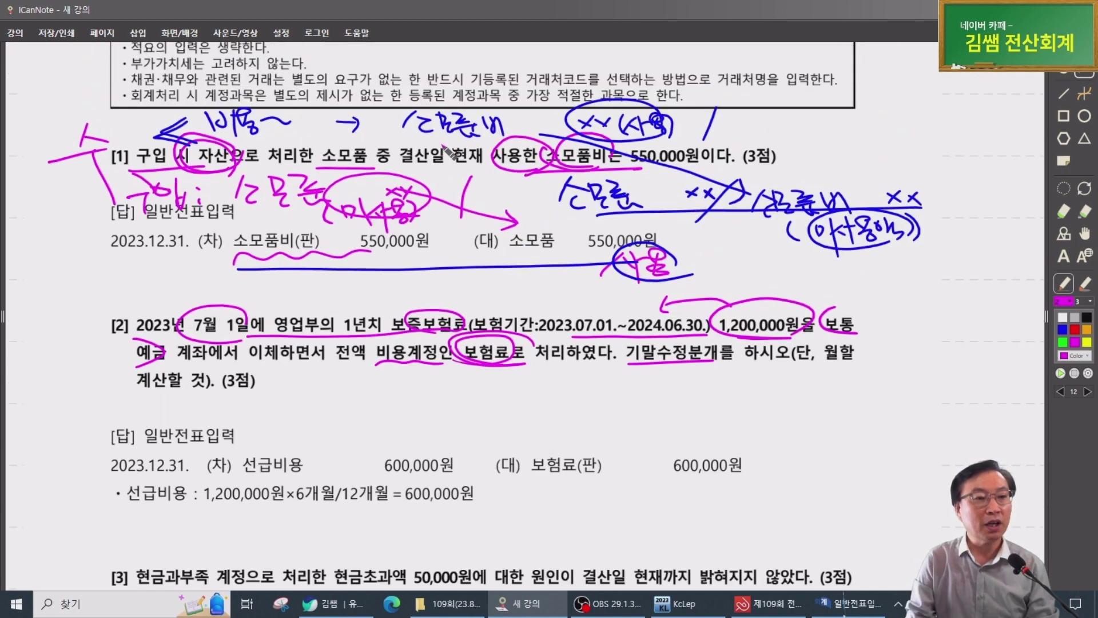
pyautogui.moveTo(449, 144); pyautogui.dragTo(569, 148)
pyautogui.moveTo(769, 217)
pyautogui.mouseDown()
pyautogui.moveTo(824, 216)
pyautogui.moveTo(847, 251)
pyautogui.mouseUp()
pyautogui.moveTo(584, 218); pyautogui.dragTo(649, 218)
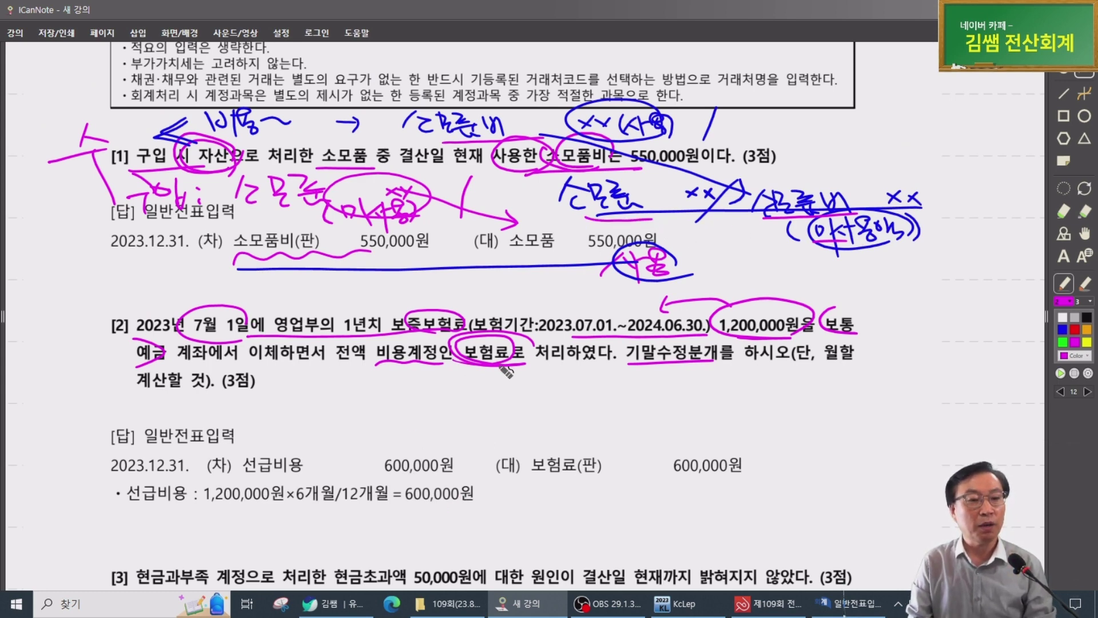
# Handwrite 보험료 120 with a divider under question [2], branching into 당기 경과분 60 and 차기 미경과분 60
pyautogui.moveTo(286, 369)
pyautogui.mouseDown()
pyautogui.moveTo(312, 394)
pyautogui.moveTo(496, 385)
pyautogui.moveTo(512, 431)
pyautogui.moveTo(505, 444)
pyautogui.mouseUp()
pyautogui.moveTo(359, 395); pyautogui.dragTo(398, 422)
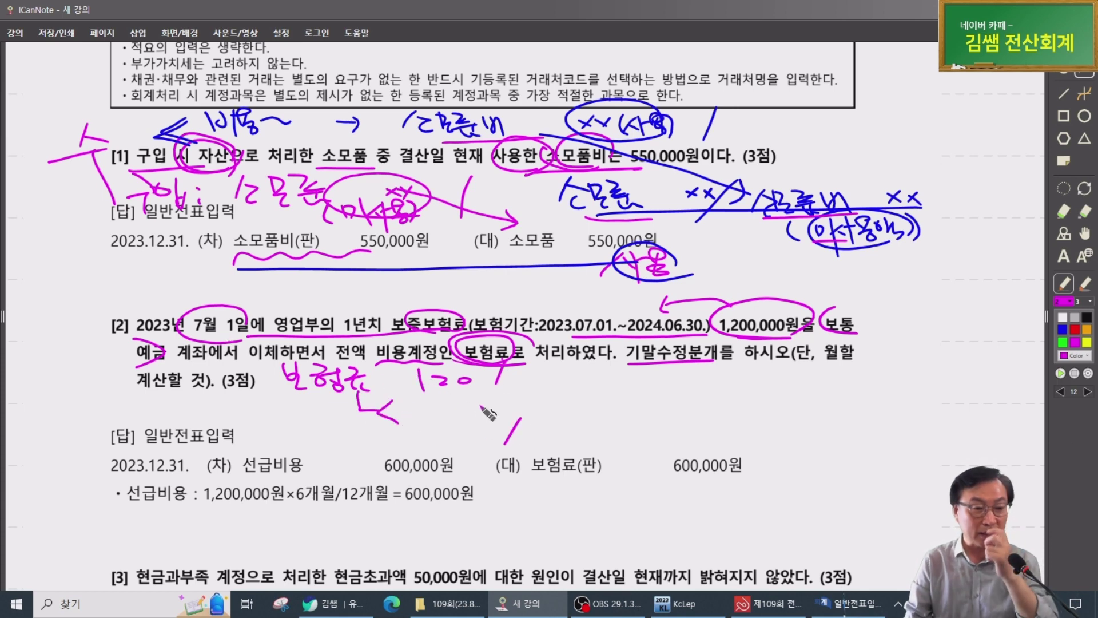
pyautogui.moveTo(403, 398)
pyautogui.mouseDown()
pyautogui.moveTo(461, 415)
pyautogui.moveTo(514, 402)
pyautogui.moveTo(512, 423)
pyautogui.moveTo(531, 409)
pyautogui.moveTo(543, 418)
pyautogui.moveTo(556, 401)
pyautogui.moveTo(566, 412)
pyautogui.moveTo(598, 402)
pyautogui.mouseUp()
pyautogui.moveTo(613, 395); pyautogui.dragTo(622, 401)
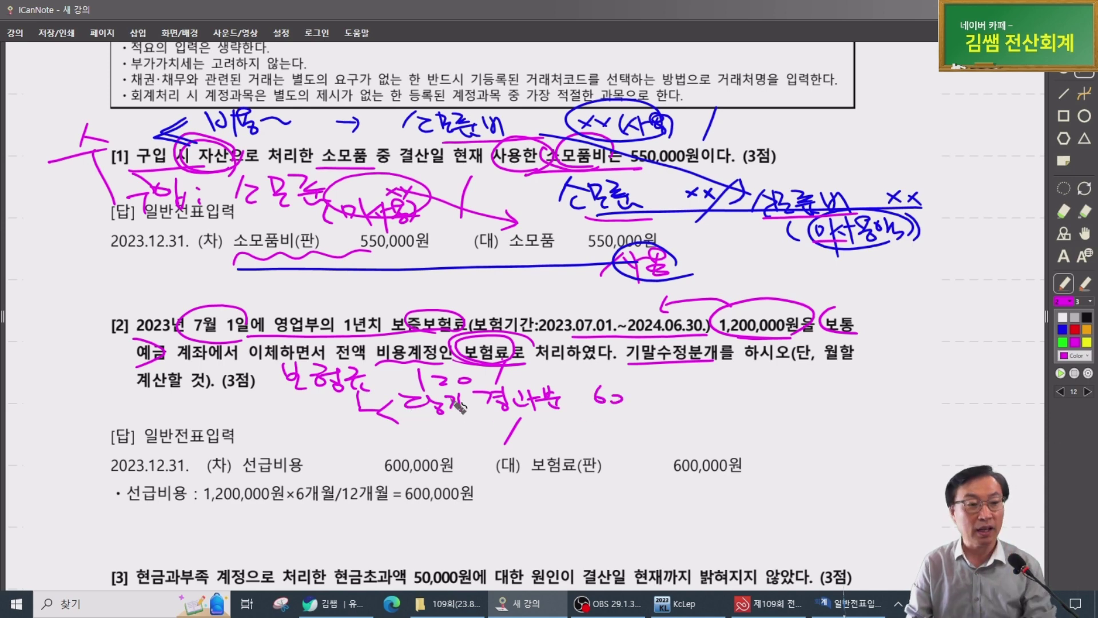
pyautogui.moveTo(430, 430)
pyautogui.mouseDown()
pyautogui.moveTo(541, 426)
pyautogui.moveTo(584, 437)
pyautogui.moveTo(598, 423)
pyautogui.moveTo(588, 433)
pyautogui.moveTo(646, 424)
pyautogui.mouseUp()
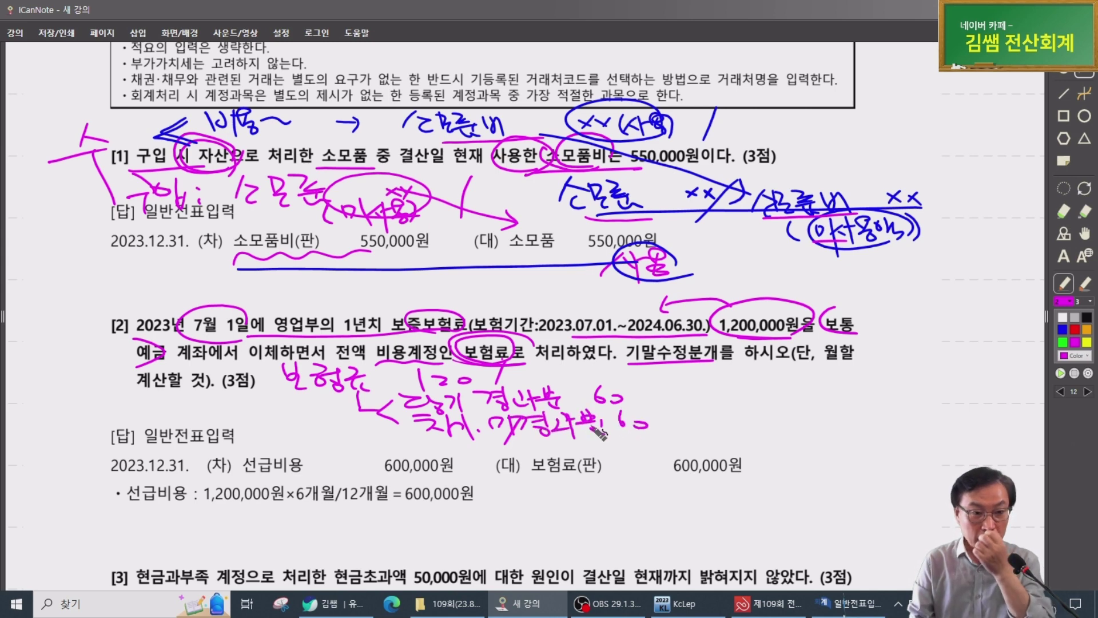
# Underline 보험료 120, draw an arrow to the credit side, strike a line along 보험료(판) 600,000원, and handwrite 미경과 below it
pyautogui.moveTo(296, 394); pyautogui.dragTo(460, 396)
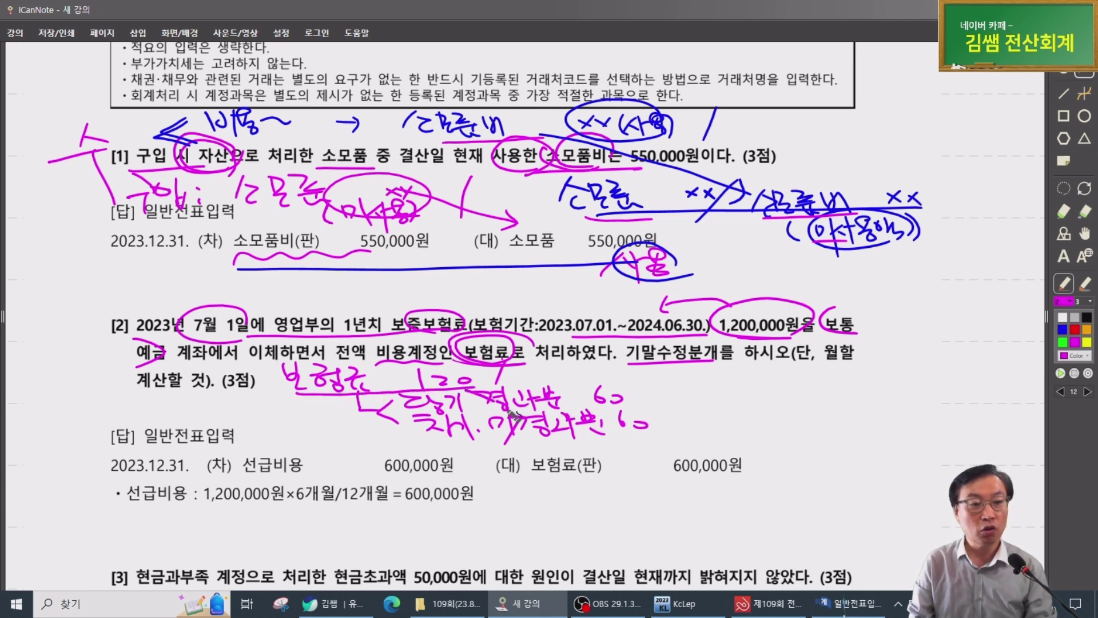
pyautogui.moveTo(474, 393)
pyautogui.mouseDown()
pyautogui.moveTo(601, 441)
pyautogui.moveTo(605, 453)
pyautogui.mouseUp()
pyautogui.moveTo(544, 469); pyautogui.dragTo(742, 466)
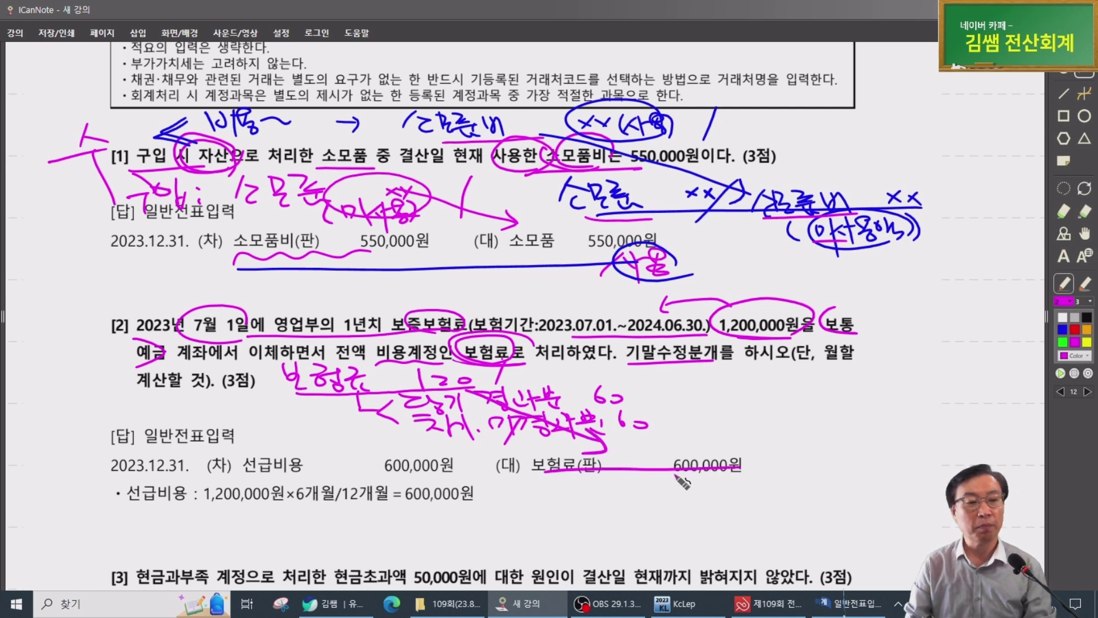
pyautogui.moveTo(649, 468)
pyautogui.mouseDown()
pyautogui.moveTo(687, 504)
pyautogui.moveTo(712, 486)
pyautogui.moveTo(718, 504)
pyautogui.moveTo(745, 503)
pyautogui.mouseUp()
pyautogui.moveTo(744, 486); pyautogui.dragTo(760, 483)
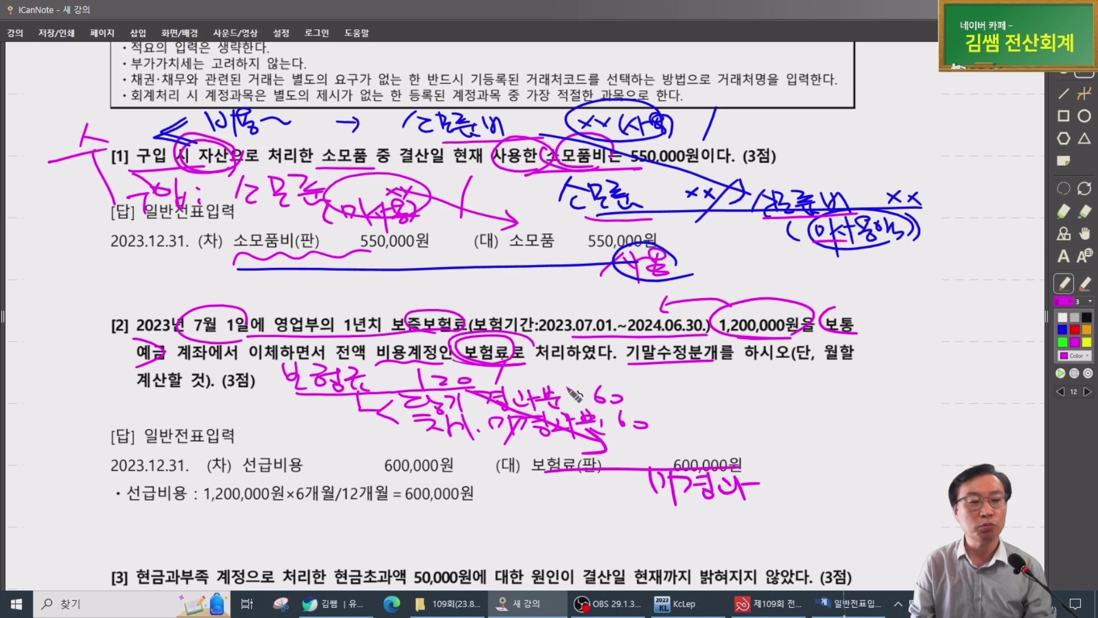
# Handwrite the alternative split 70 and 50 beside the two 60 amounts, underline the 50 row, and note 50 beside the credit amount
pyautogui.moveTo(664, 393); pyautogui.dragTo(689, 397)
pyautogui.moveTo(672, 419); pyautogui.dragTo(713, 420)
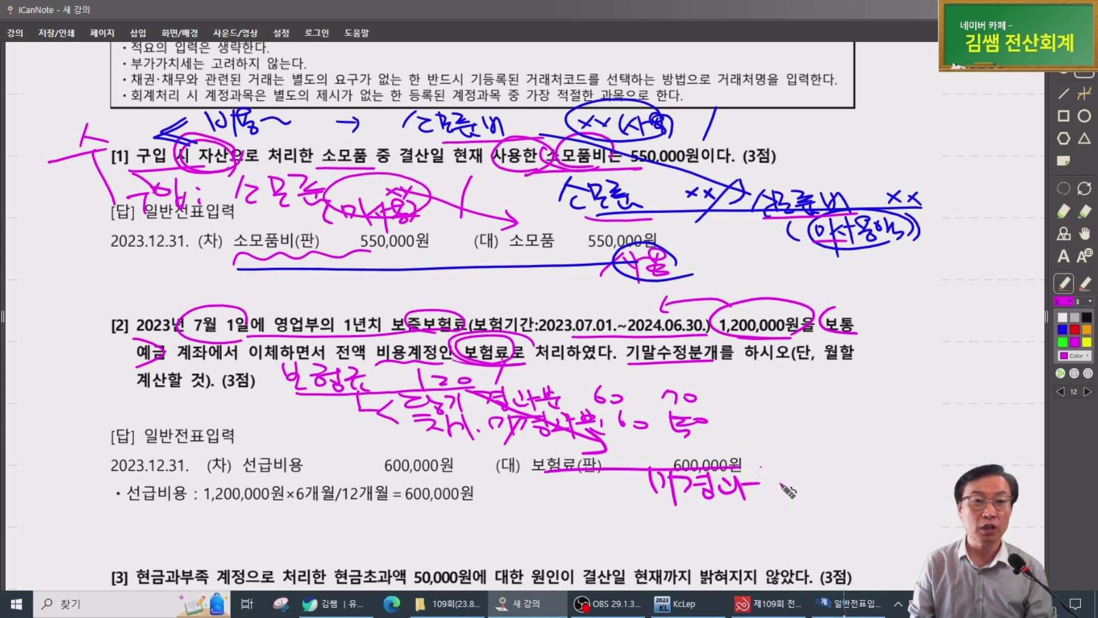
pyautogui.moveTo(619, 435); pyautogui.dragTo(723, 433)
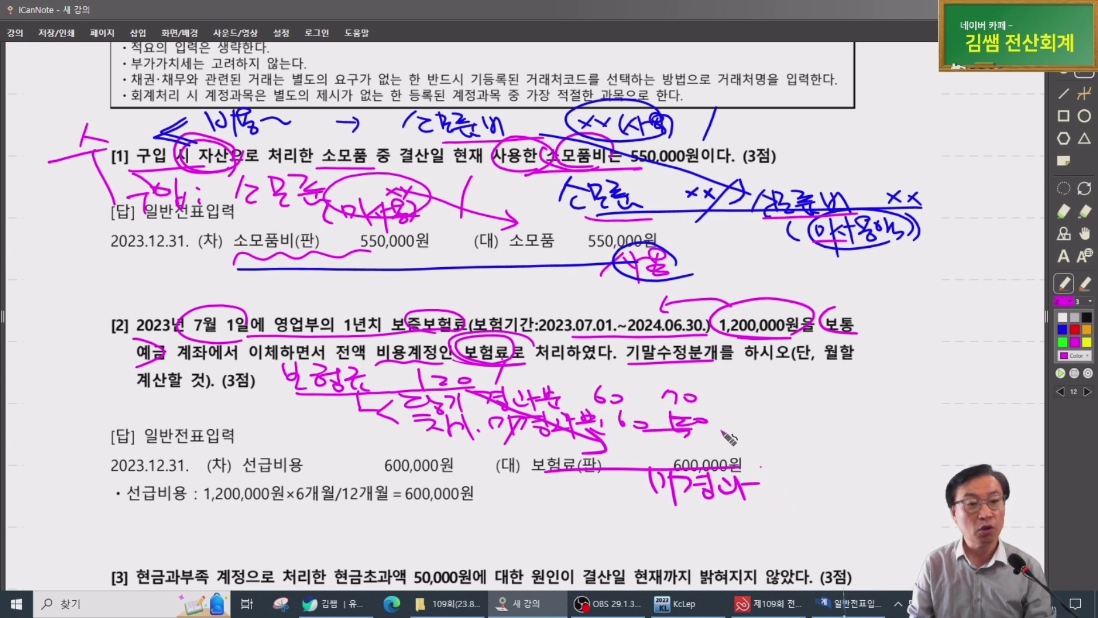
pyautogui.moveTo(790, 453)
pyautogui.mouseDown()
pyautogui.moveTo(789, 467)
pyautogui.moveTo(817, 460)
pyautogui.mouseUp()
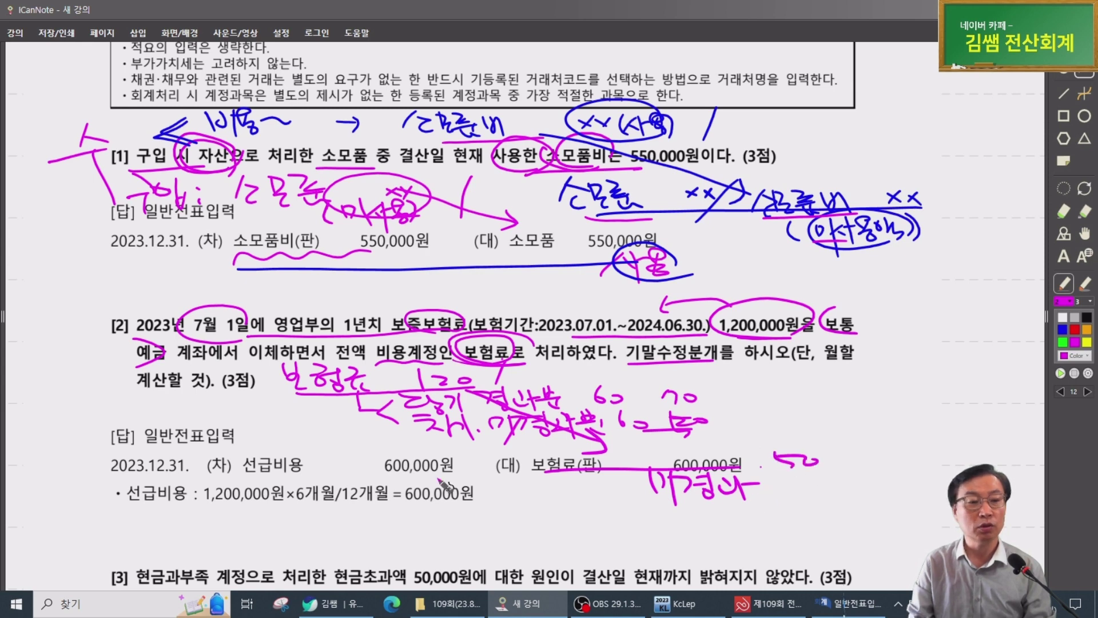
# Circle and underline 선급비용, underline 보험료(판) in question [2]'s answer, and underline 소모품 and 소모품비 in question [1]'s blue entry
pyautogui.moveTo(324, 479); pyautogui.dragTo(338, 473)
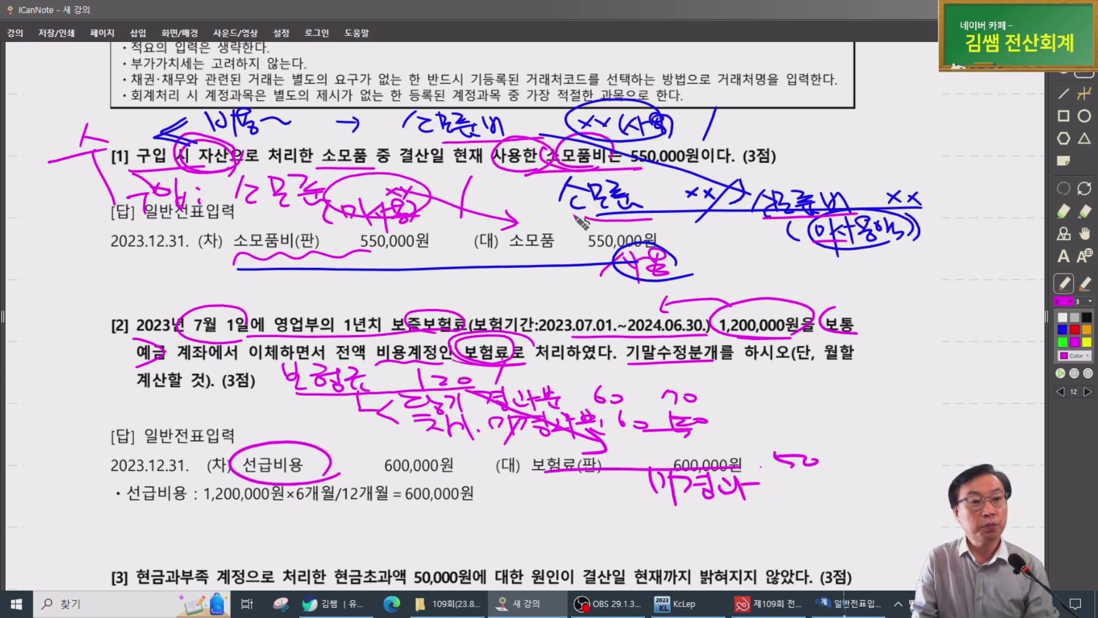
pyautogui.moveTo(560, 216); pyautogui.dragTo(644, 213)
pyautogui.moveTo(761, 210); pyautogui.dragTo(863, 209)
pyautogui.moveTo(260, 476); pyautogui.dragTo(295, 475)
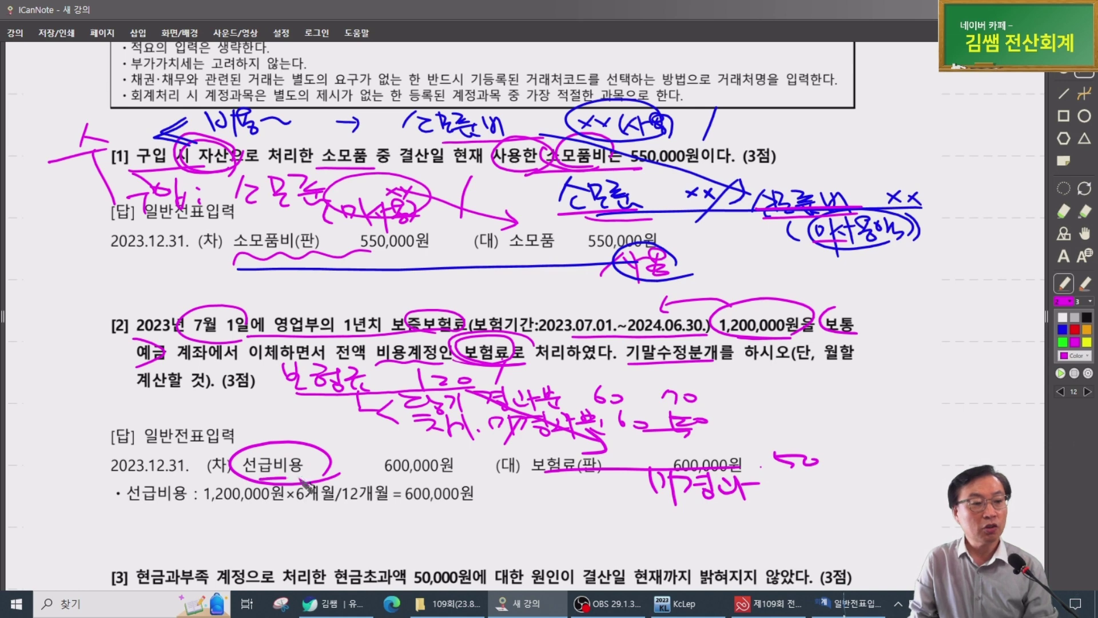
pyautogui.moveTo(533, 479); pyautogui.dragTo(616, 476)
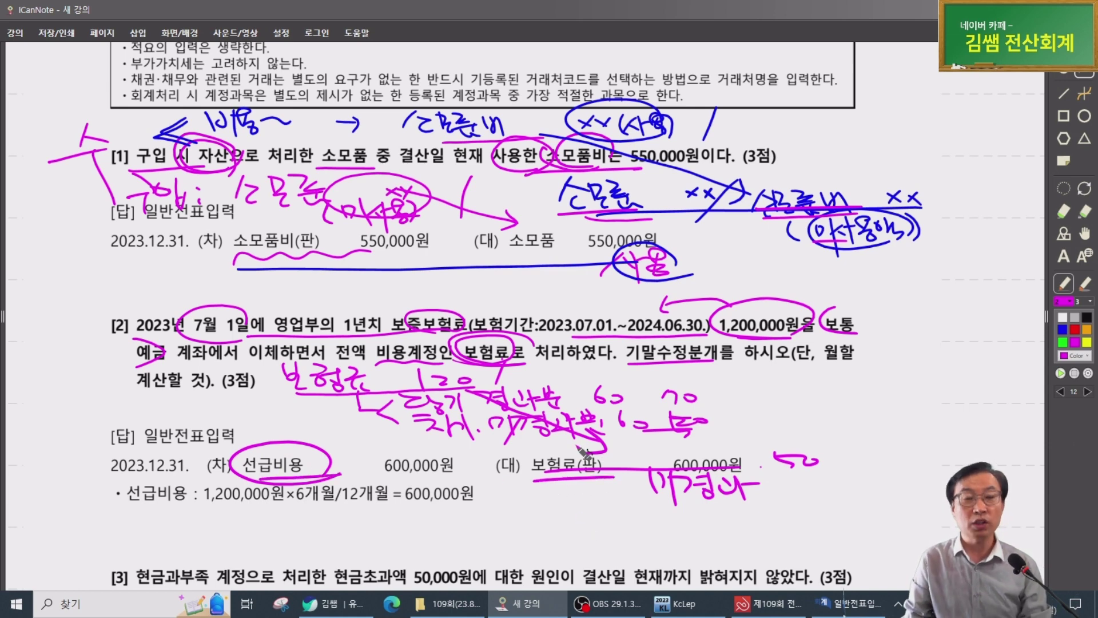
# Circle 비용 above question [1], underline 보험료 120 in question [2], and circle the notes 미경과 and 미사용액
pyautogui.moveTo(220, 141); pyautogui.dragTo(242, 165)
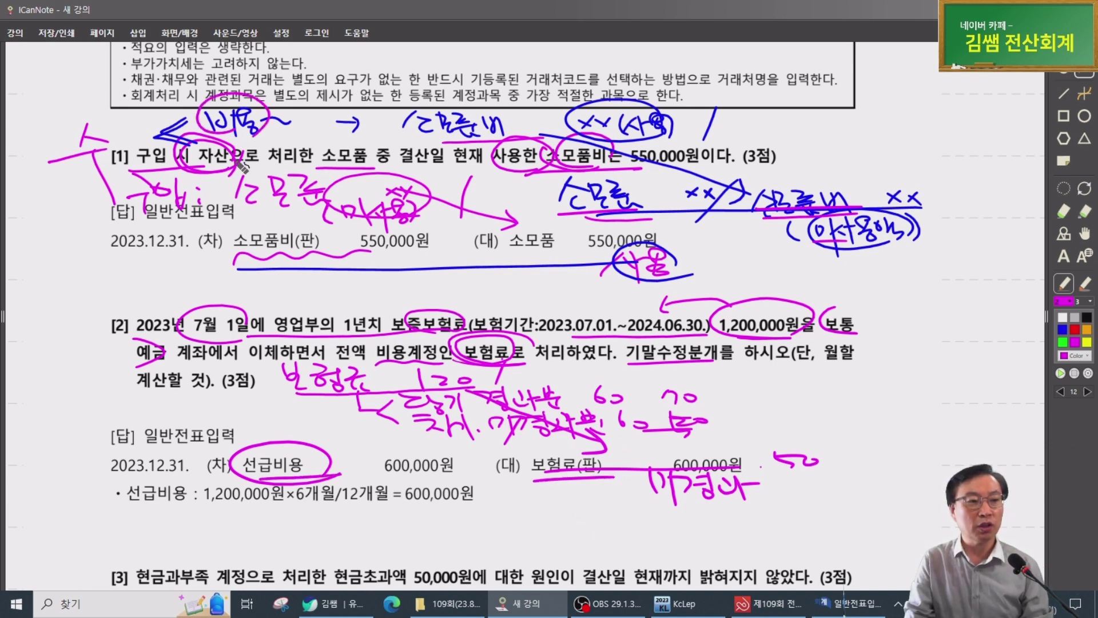
pyautogui.moveTo(288, 393); pyautogui.dragTo(469, 387)
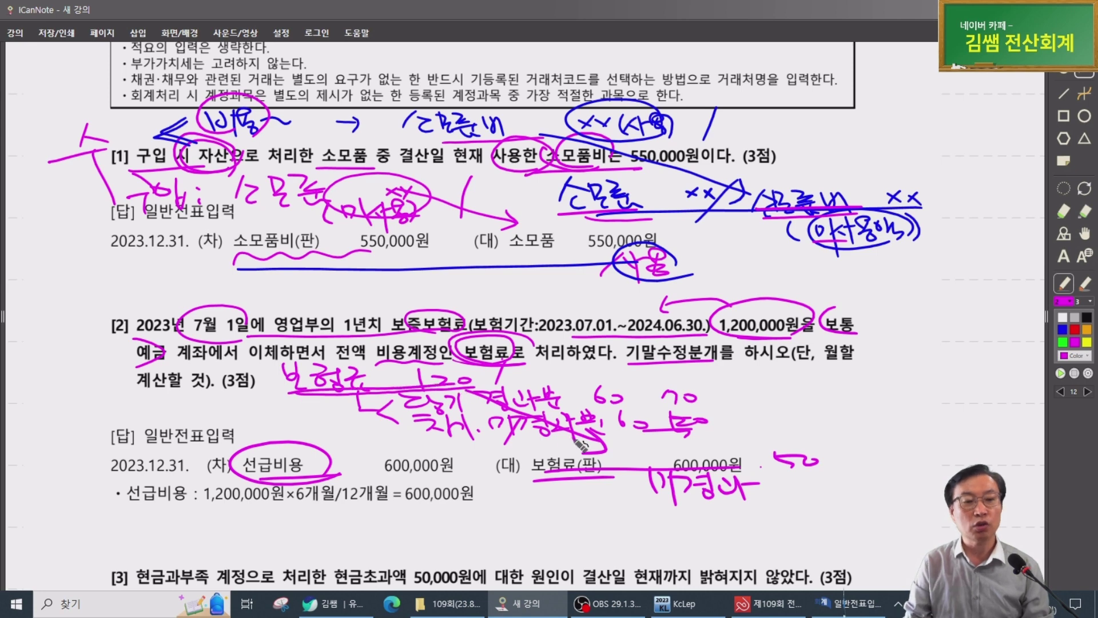
pyautogui.moveTo(742, 509); pyautogui.dragTo(731, 510)
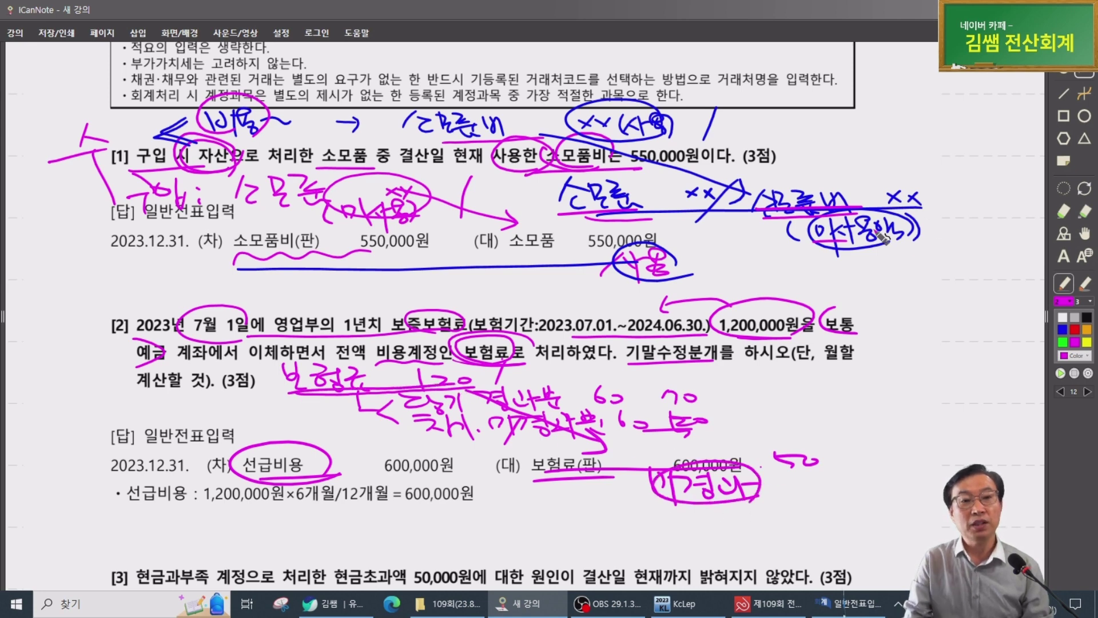
pyautogui.moveTo(878, 232); pyautogui.dragTo(881, 244)
pyautogui.moveTo(741, 511); pyautogui.dragTo(750, 472)
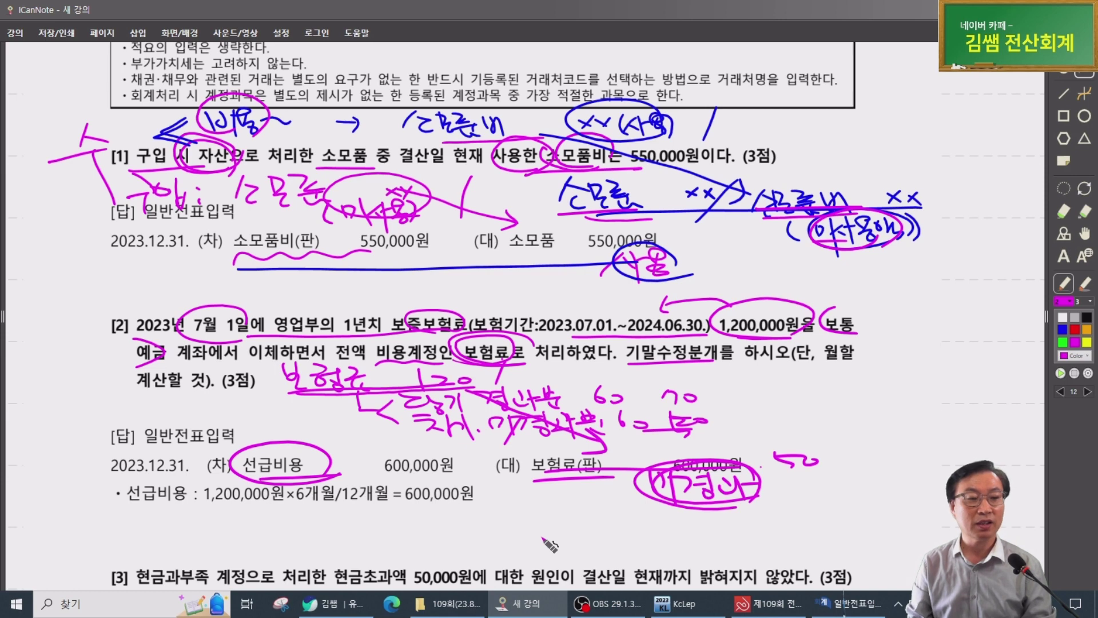
# In blue, underline 비용계정인 보험료 in question [2] and handwrite the alternative 자산~ : 선급비용 120 with a divider and an arrow
pyautogui.scroll(-1, 574, 536)
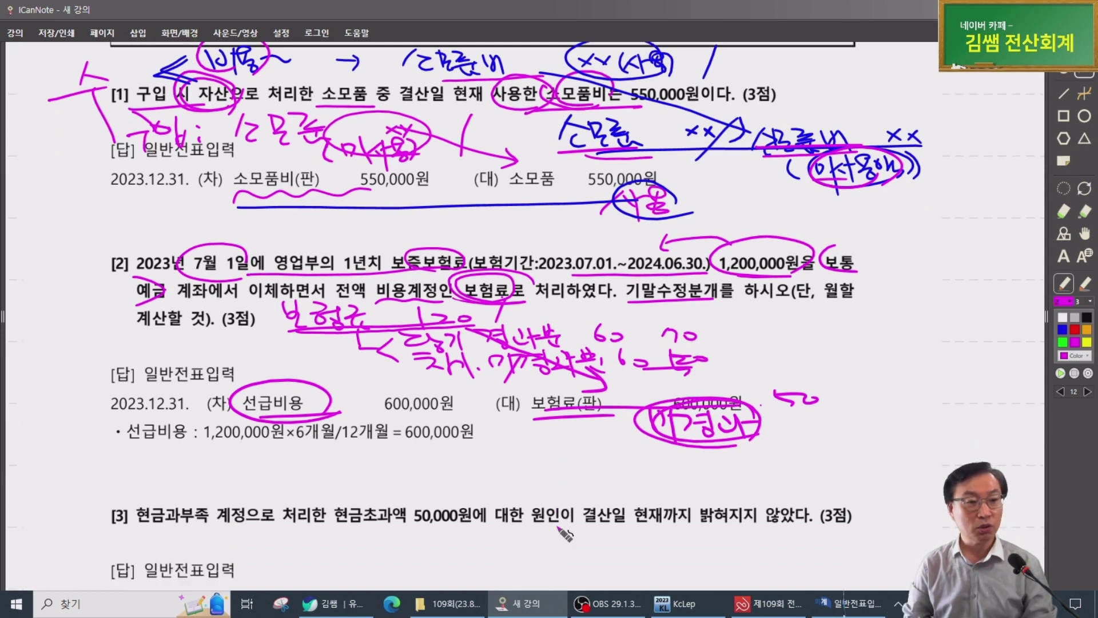
pyautogui.scroll(-1, 566, 535)
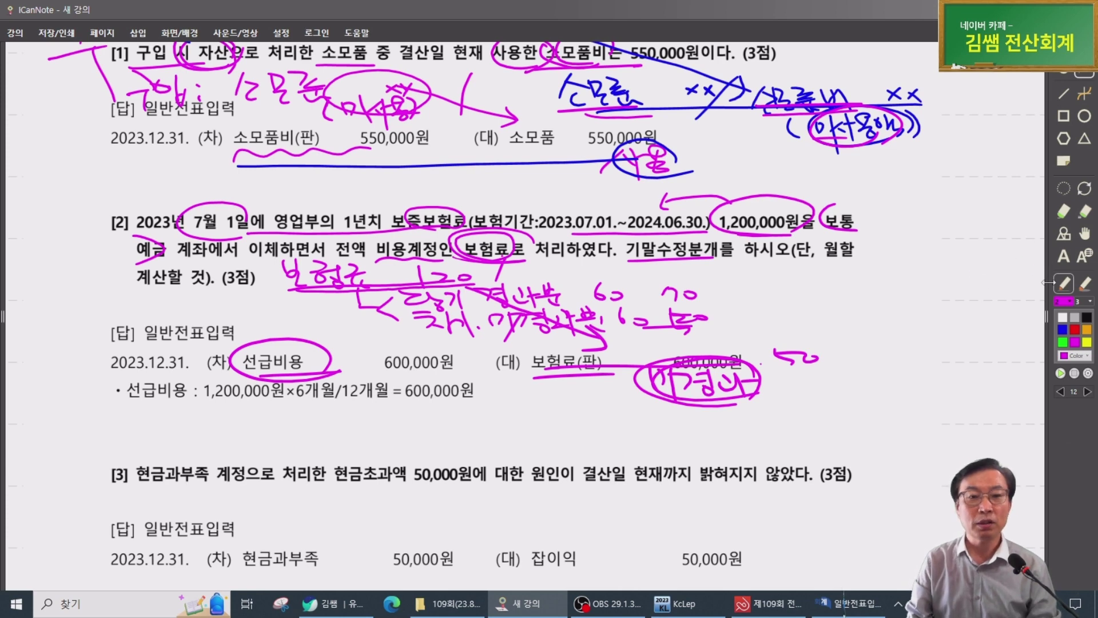
pyautogui.click(1063, 330)
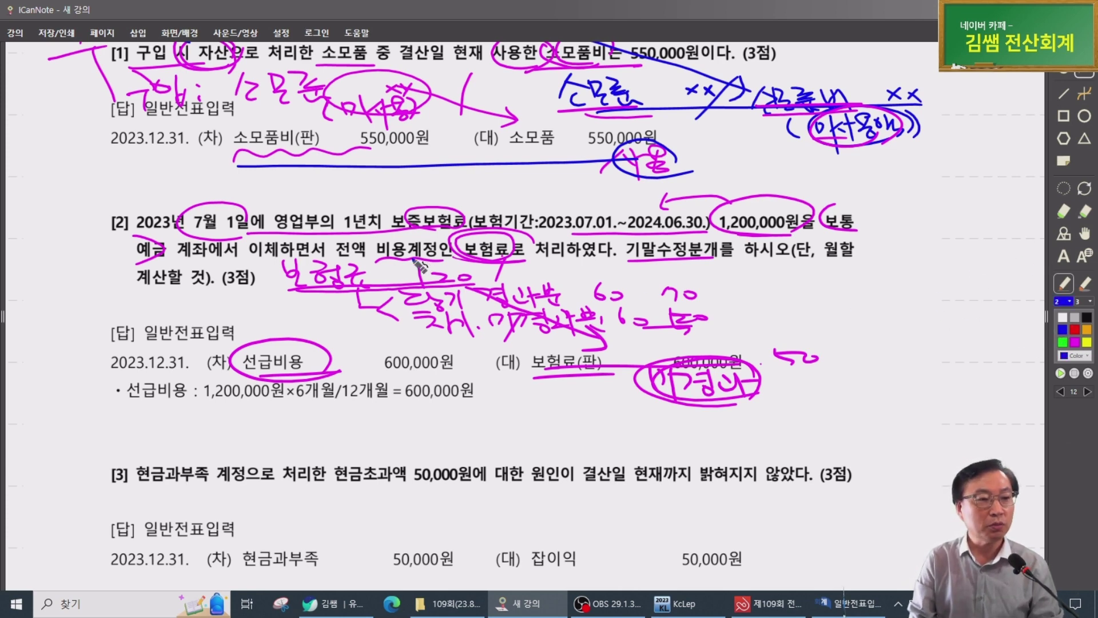
pyautogui.moveTo(386, 262); pyautogui.dragTo(502, 262)
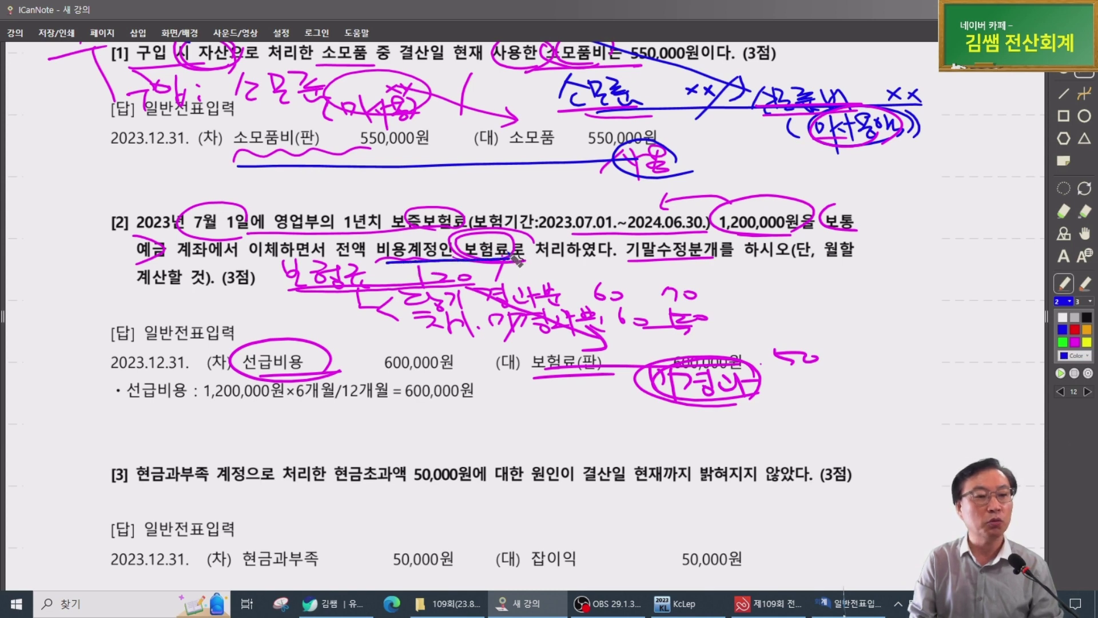
pyautogui.moveTo(517, 264); pyautogui.dragTo(524, 261)
pyautogui.moveTo(534, 273)
pyautogui.mouseDown()
pyautogui.moveTo(507, 272)
pyautogui.moveTo(592, 269)
pyautogui.moveTo(598, 283)
pyautogui.moveTo(630, 267)
pyautogui.mouseUp()
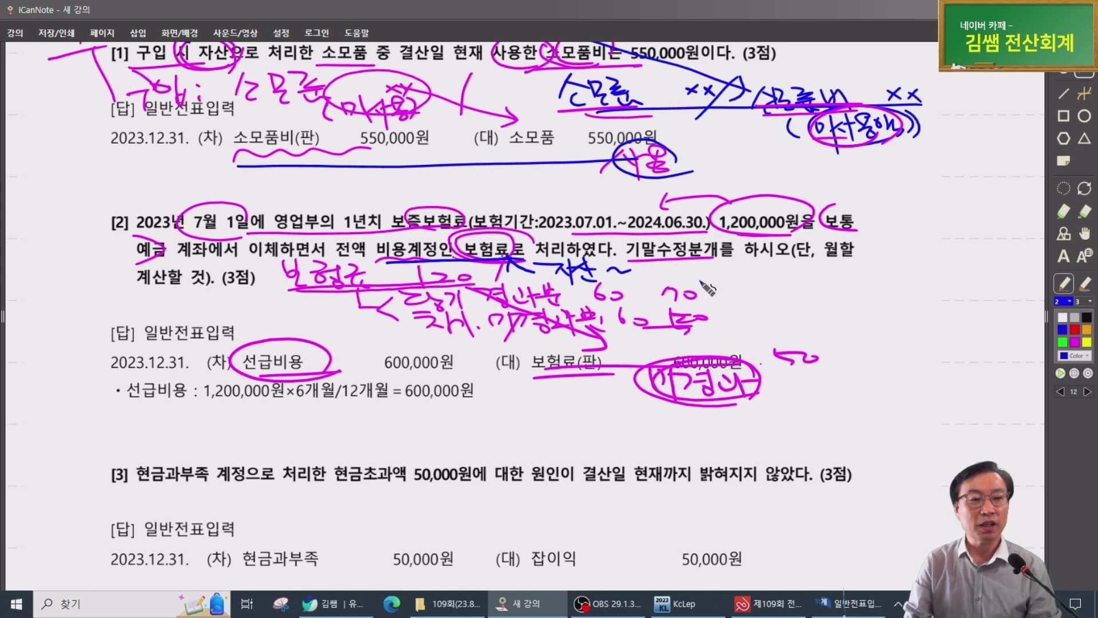
pyautogui.moveTo(664, 274)
pyautogui.mouseDown()
pyautogui.moveTo(683, 286)
pyautogui.moveTo(704, 269)
pyautogui.moveTo(735, 287)
pyautogui.moveTo(740, 266)
pyautogui.moveTo(745, 295)
pyautogui.moveTo(765, 270)
pyautogui.moveTo(770, 286)
pyautogui.moveTo(834, 274)
pyautogui.moveTo(857, 284)
pyautogui.mouseUp()
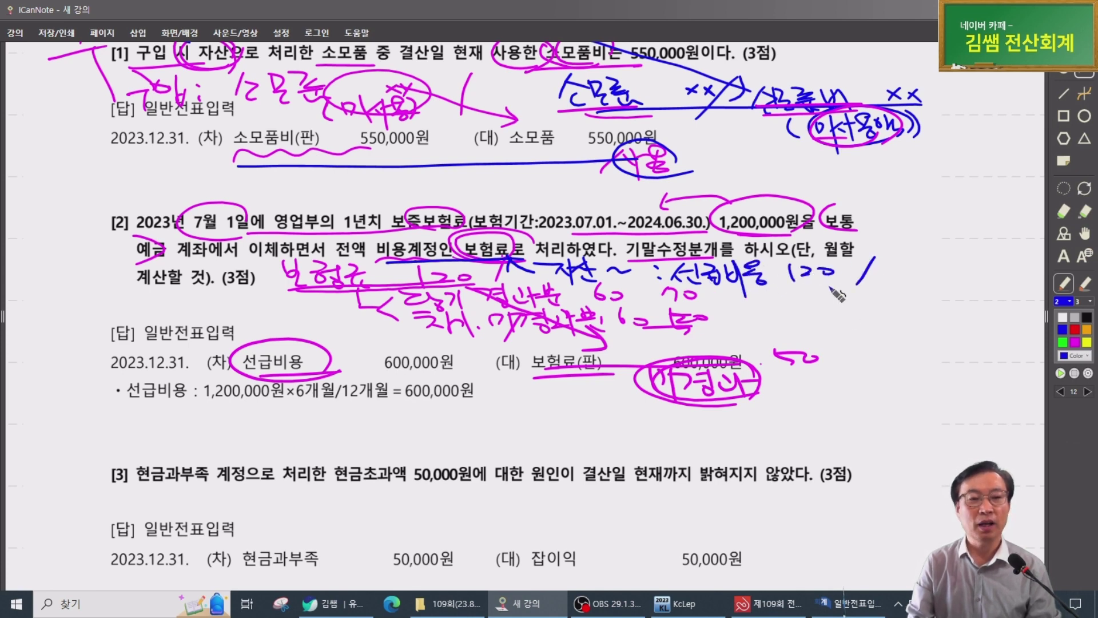
# Underline 선급비용 120, draw an arrow noted 경과 down from it, and handwrite the underlined entry 보험료 / 선급비용 70, marking over the 70 and 50 split
pyautogui.moveTo(865, 395); pyautogui.dragTo(881, 376)
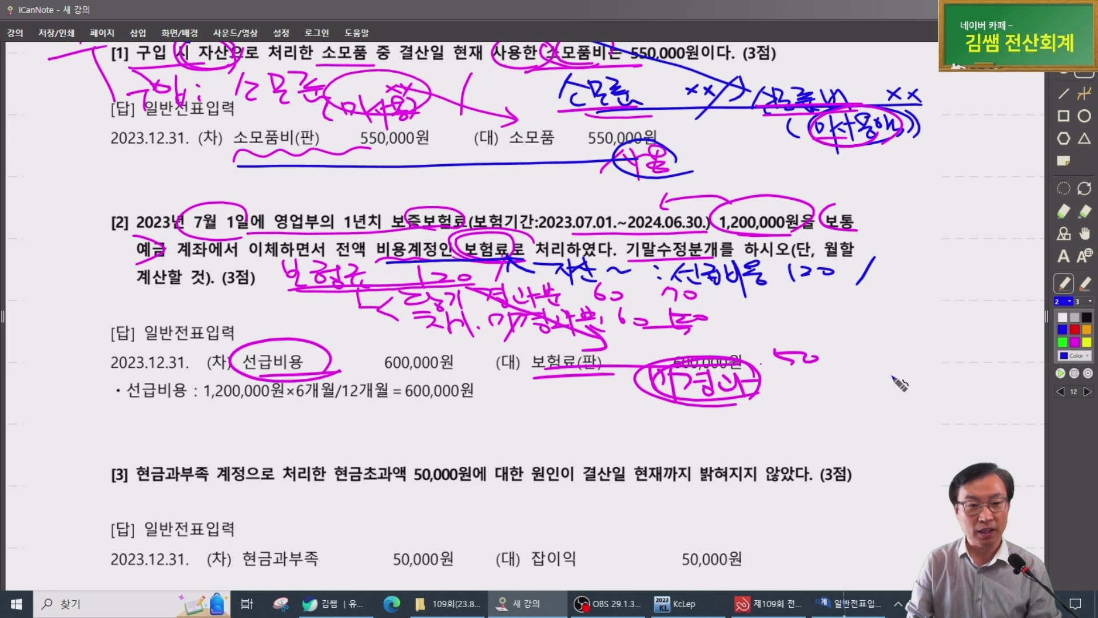
pyautogui.moveTo(711, 293)
pyautogui.mouseDown()
pyautogui.moveTo(826, 289)
pyautogui.moveTo(890, 362)
pyautogui.moveTo(893, 395)
pyautogui.mouseUp()
pyautogui.moveTo(909, 372); pyautogui.dragTo(920, 394)
pyautogui.moveTo(868, 332); pyautogui.dragTo(914, 358)
pyautogui.moveTo(901, 341); pyautogui.dragTo(941, 340)
pyautogui.moveTo(928, 343); pyautogui.dragTo(948, 350)
pyautogui.moveTo(948, 339); pyautogui.dragTo(954, 337)
pyautogui.moveTo(659, 290)
pyautogui.mouseDown()
pyautogui.moveTo(687, 333)
pyautogui.moveTo(707, 319)
pyautogui.mouseUp()
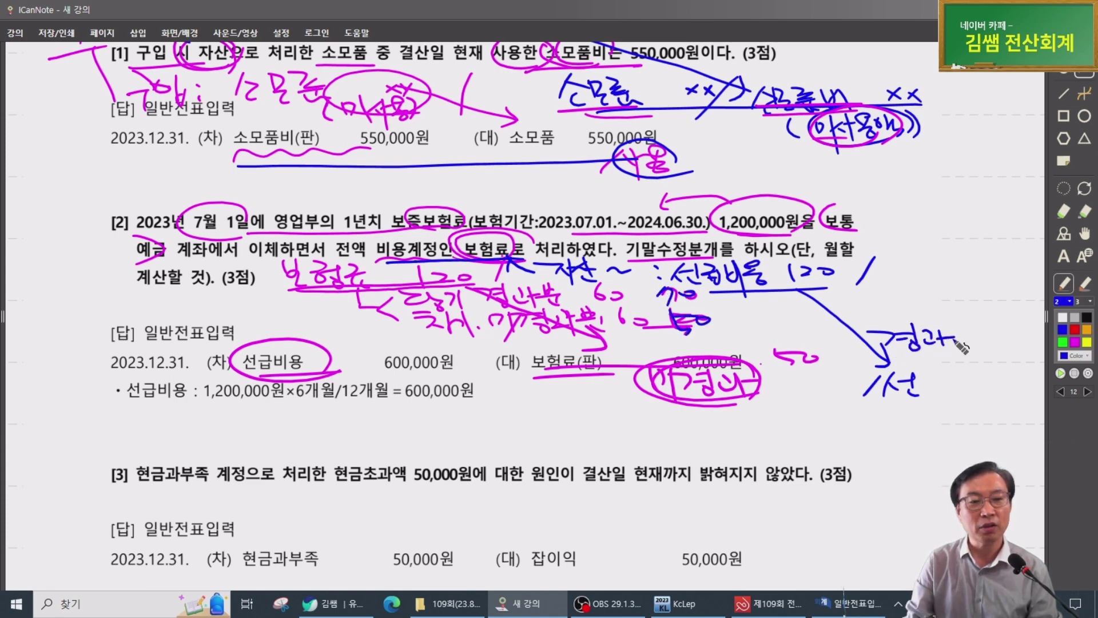
pyautogui.moveTo(929, 377)
pyautogui.mouseDown()
pyautogui.moveTo(970, 400)
pyautogui.moveTo(1001, 396)
pyautogui.mouseUp()
pyautogui.moveTo(1017, 382); pyautogui.dragTo(1016, 383)
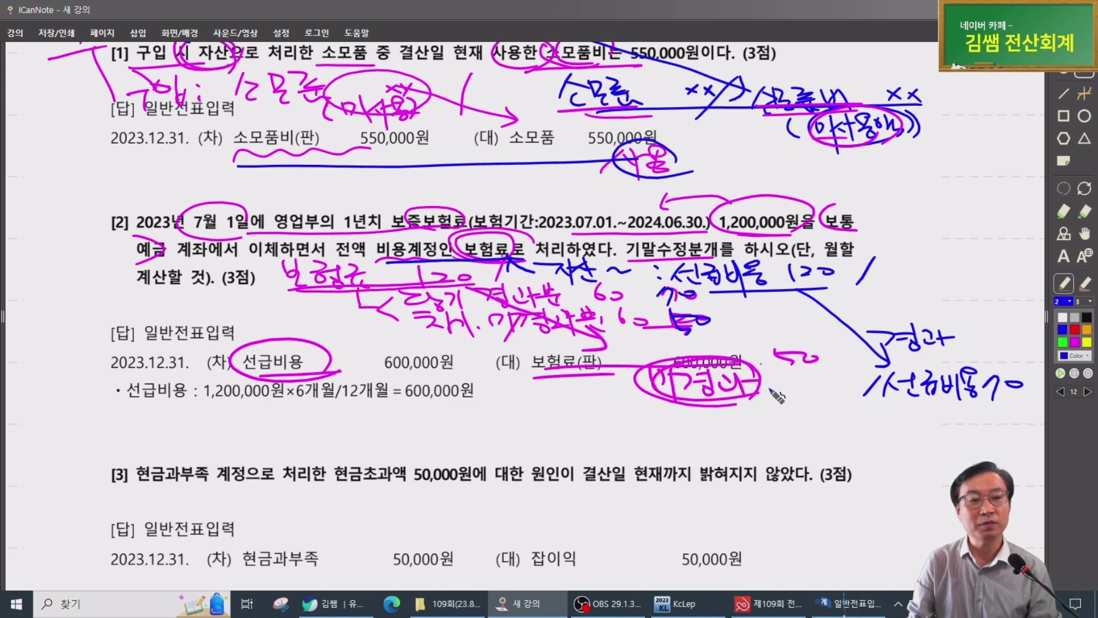
pyautogui.moveTo(764, 377)
pyautogui.mouseDown()
pyautogui.moveTo(825, 407)
pyautogui.moveTo(874, 391)
pyautogui.mouseUp()
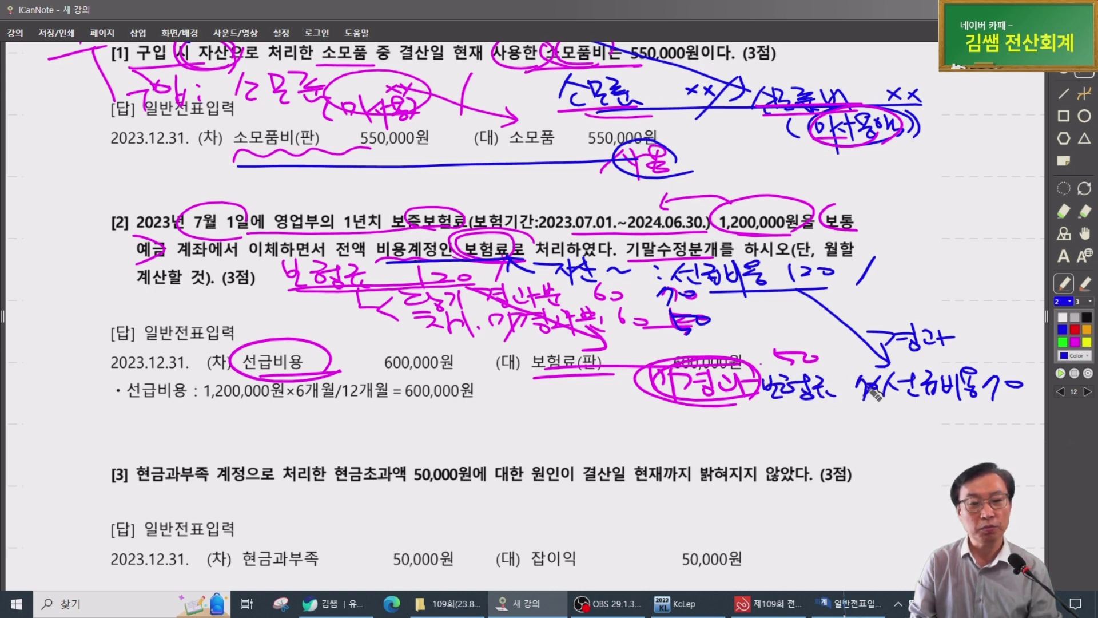
pyautogui.moveTo(731, 413); pyautogui.dragTo(984, 401)
# Underline question [2]'s printed entry, note 50 above both amounts, and emphasize the handwritten 보험료 entry, 미경과 and 경과
pyautogui.moveTo(316, 378); pyautogui.dragTo(554, 373)
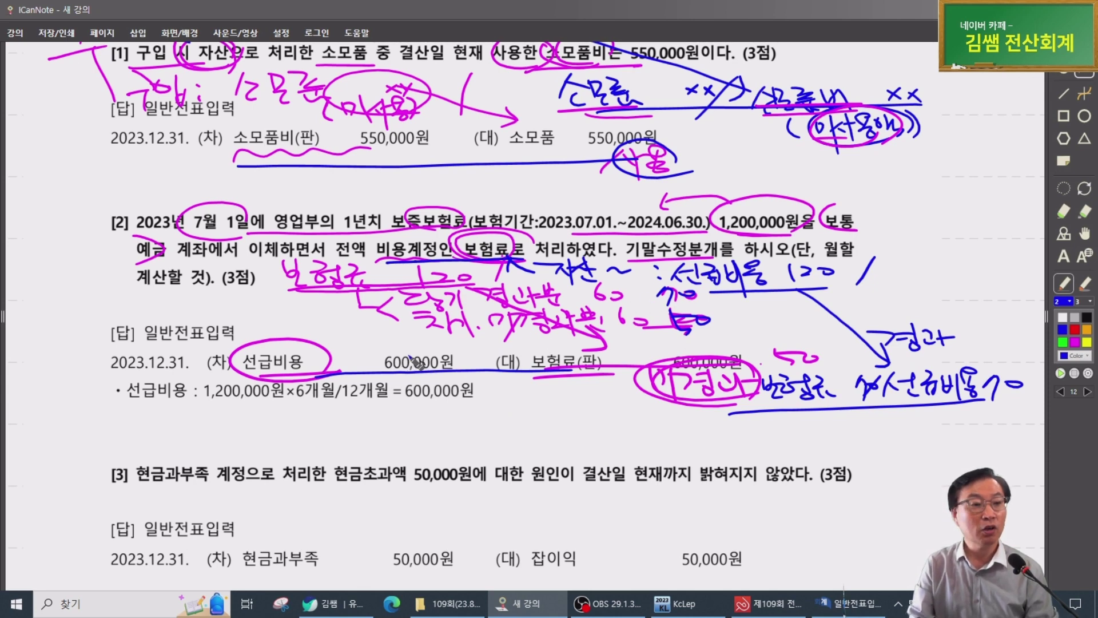
pyautogui.moveTo(399, 339); pyautogui.dragTo(438, 342)
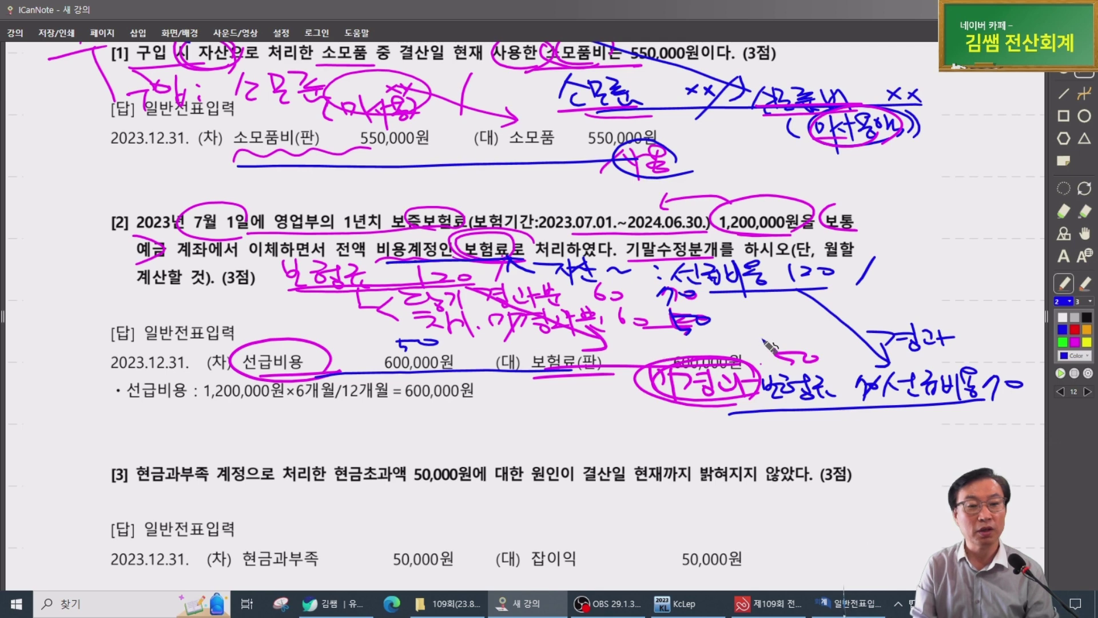
pyautogui.moveTo(761, 338)
pyautogui.mouseDown()
pyautogui.moveTo(764, 354)
pyautogui.moveTo(786, 346)
pyautogui.mouseUp()
pyautogui.moveTo(747, 411); pyautogui.dragTo(1024, 396)
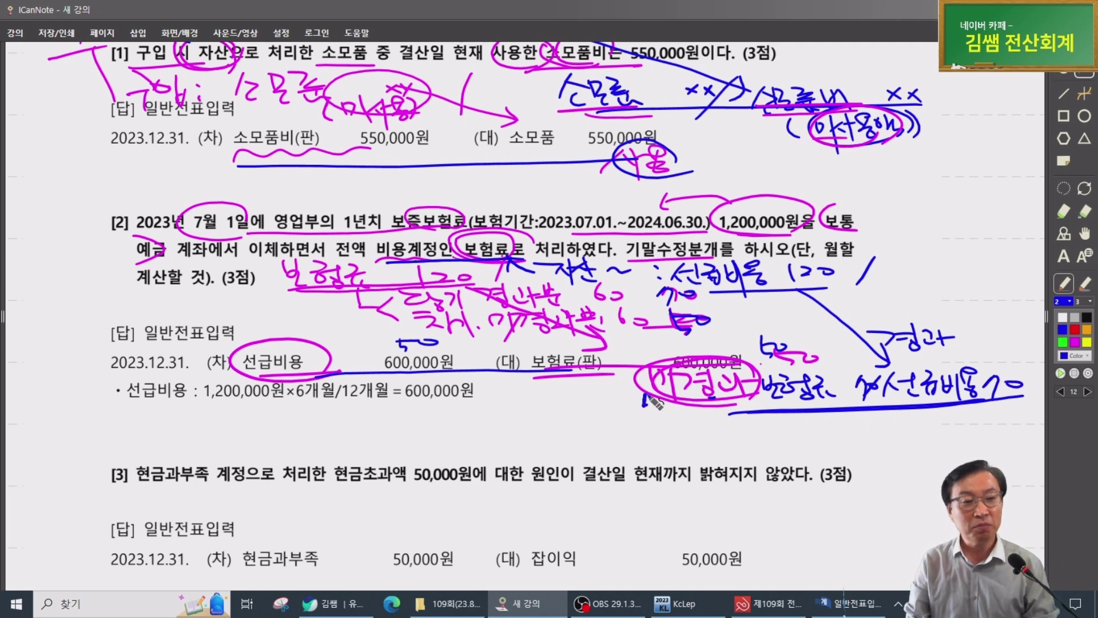
pyautogui.moveTo(645, 404); pyautogui.dragTo(726, 401)
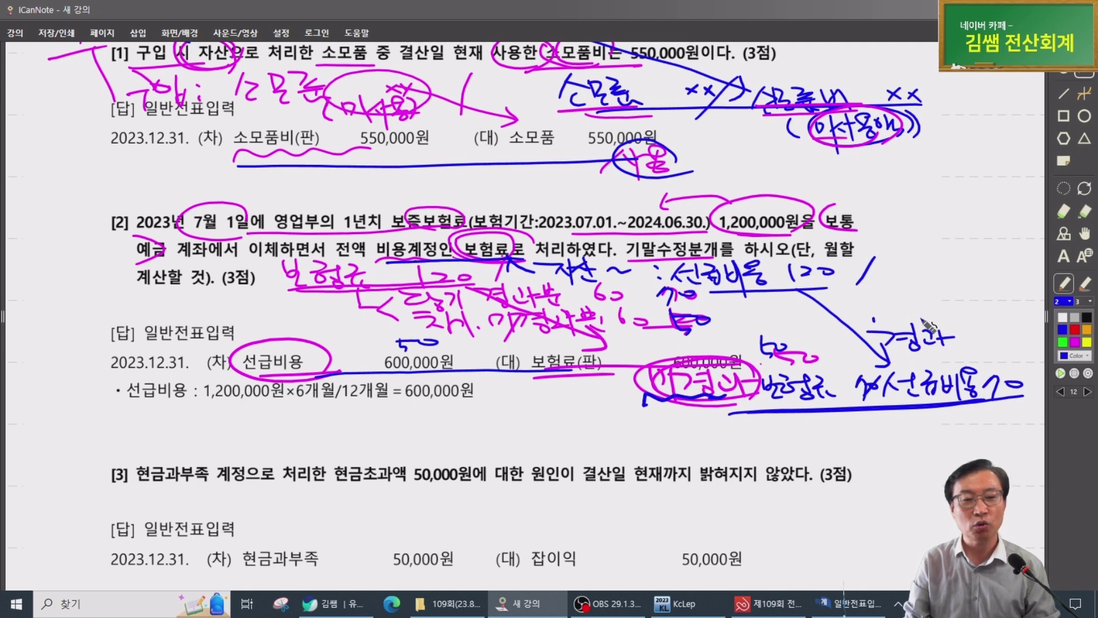
pyautogui.click(963, 316)
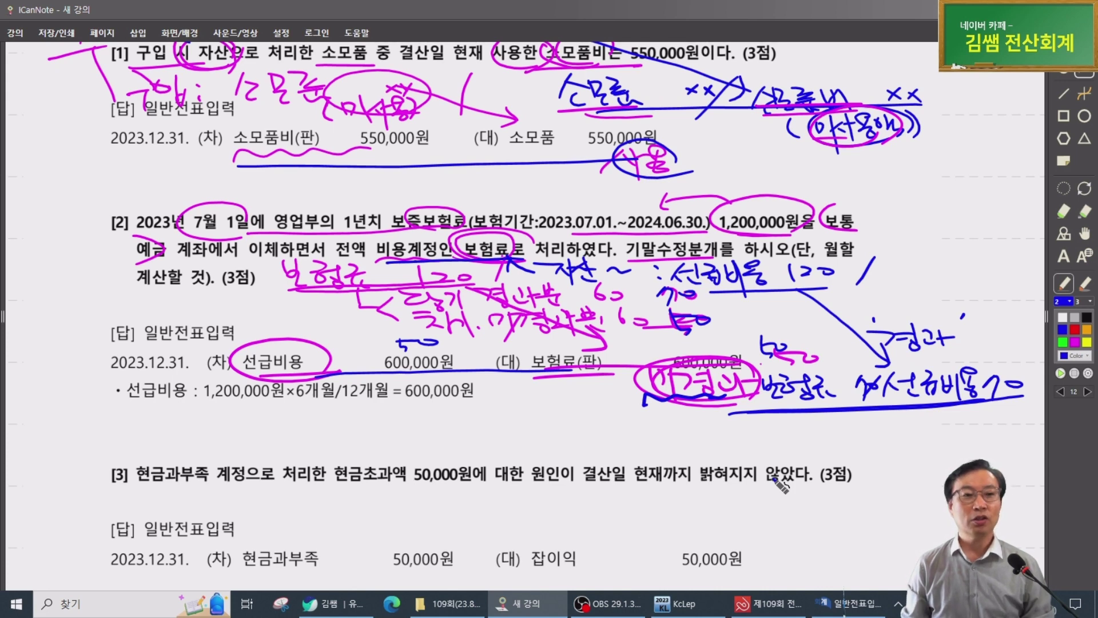
# Handwrite a blue mark beside question [2], link it to question [1] with a line, and circle 자산 in [1] and 비용 in [2]
pyautogui.scroll(2, 781, 485)
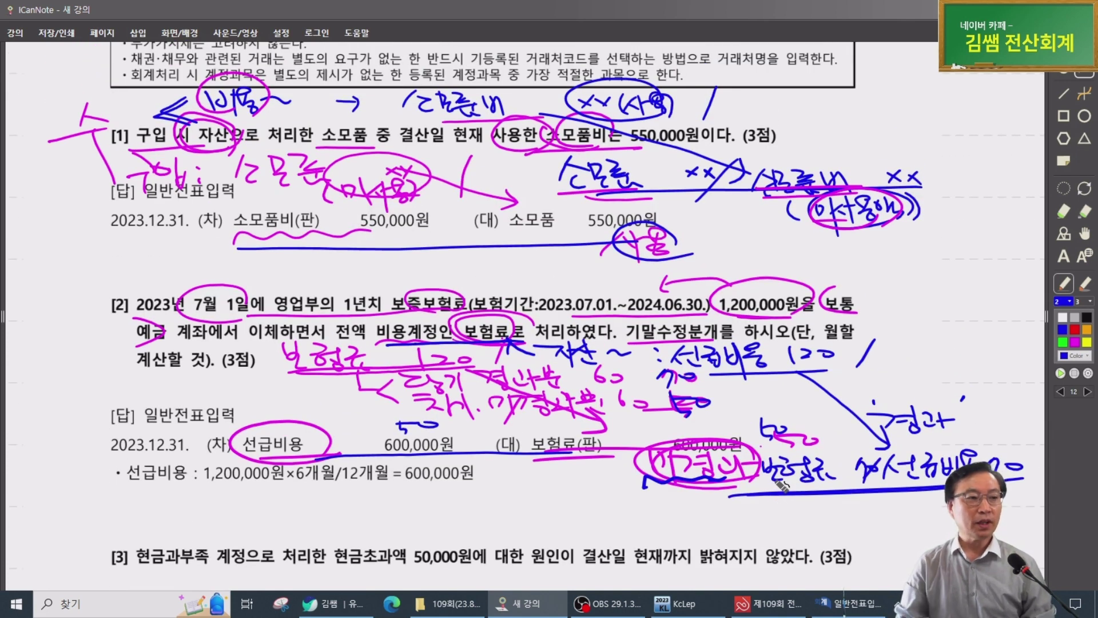
pyautogui.moveTo(85, 267)
pyautogui.mouseDown()
pyautogui.moveTo(86, 300)
pyautogui.moveTo(105, 282)
pyautogui.mouseUp()
pyautogui.moveTo(76, 307); pyautogui.dragTo(102, 301)
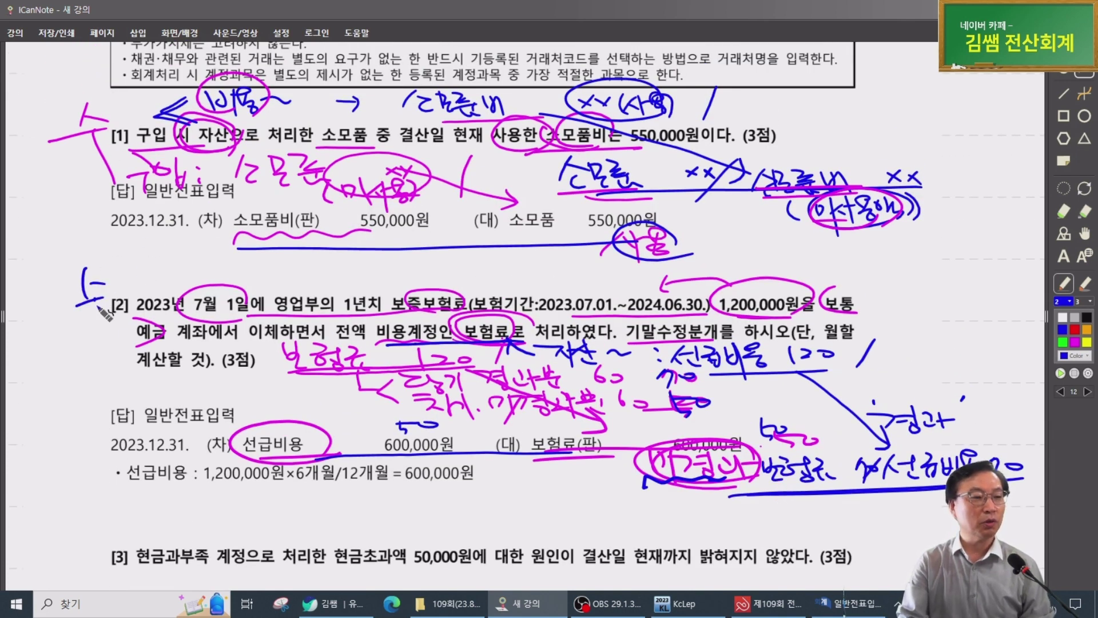
pyautogui.moveTo(86, 151)
pyautogui.mouseDown()
pyautogui.moveTo(69, 226)
pyautogui.moveTo(152, 280)
pyautogui.mouseUp()
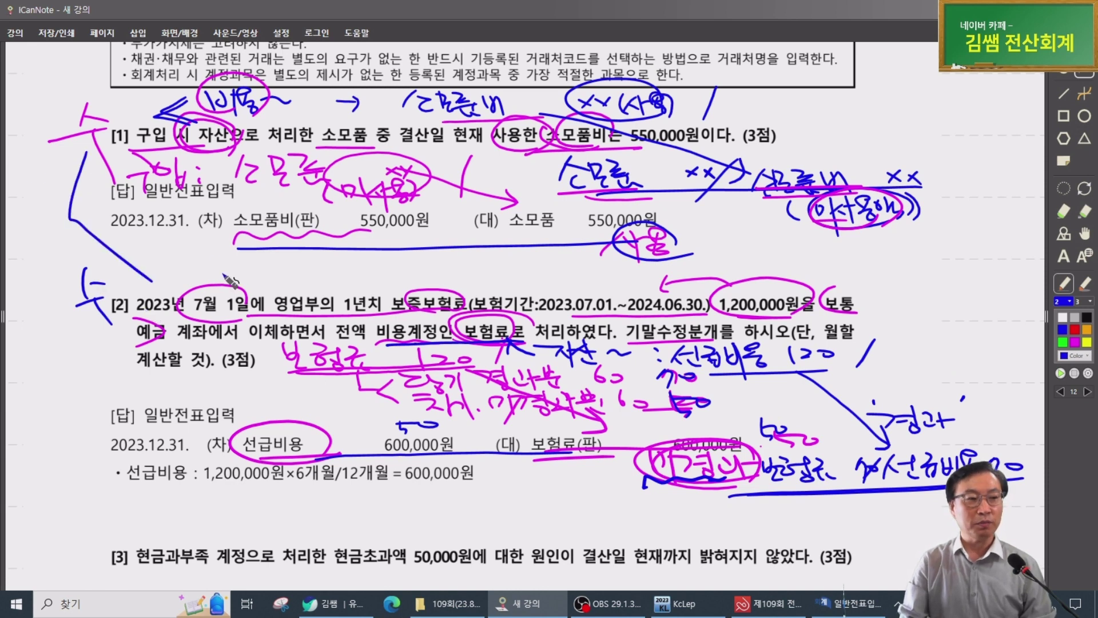
pyautogui.moveTo(243, 143); pyautogui.dragTo(235, 123)
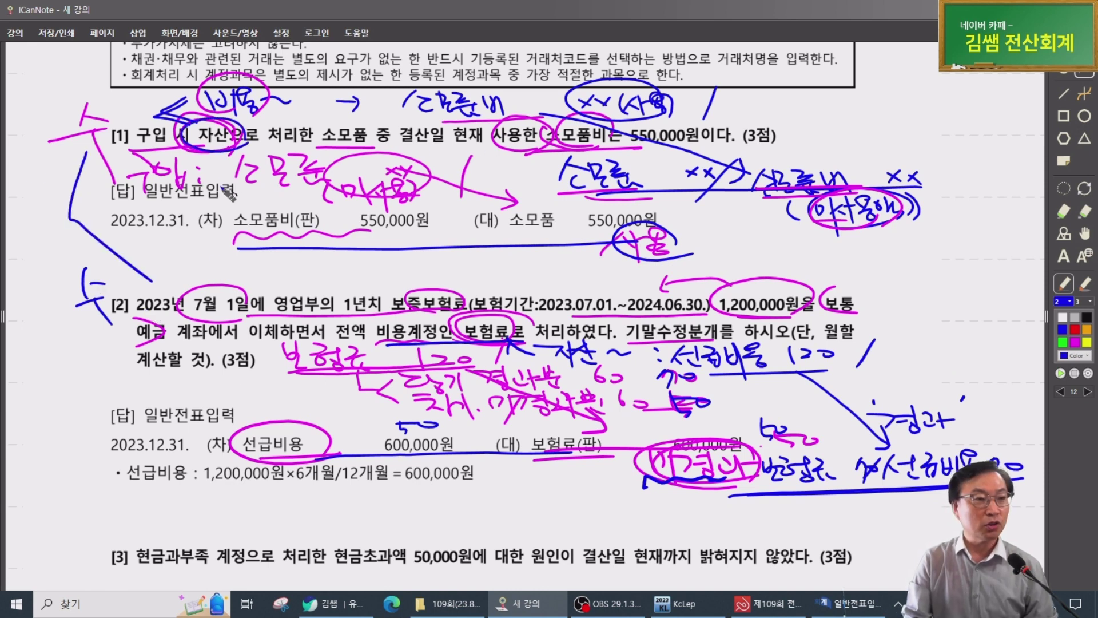
pyautogui.moveTo(415, 320)
pyautogui.mouseDown()
pyautogui.moveTo(369, 341)
pyautogui.moveTo(412, 317)
pyautogui.mouseUp()
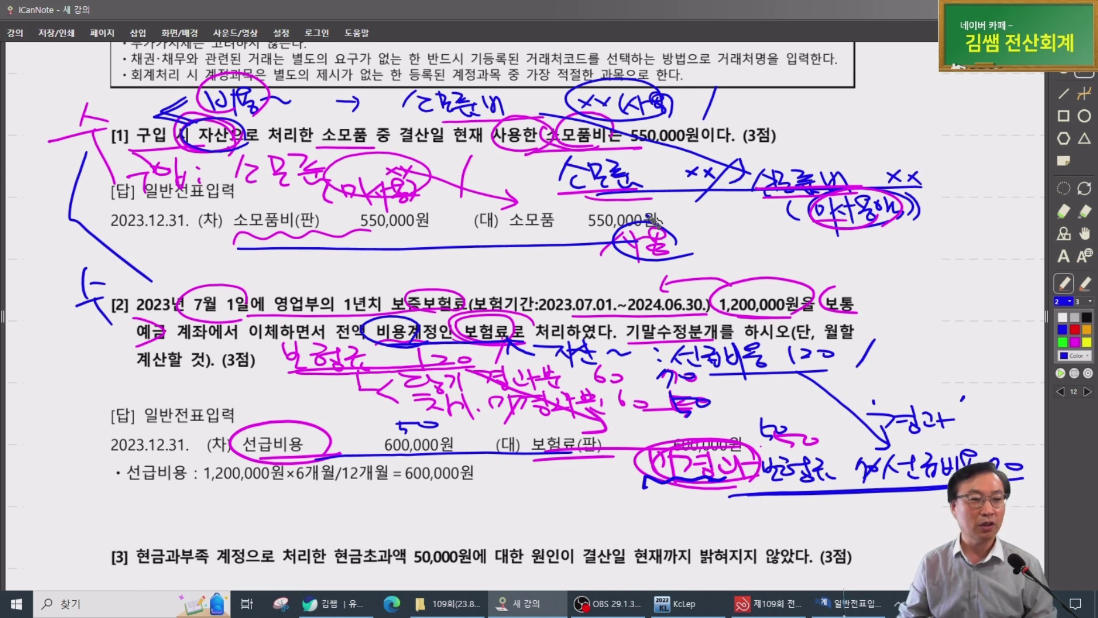
# In magenta, circle 현금과부족 in question [3] and handwrite 차 / 대 above it
pyautogui.scroll(-3, 617, 201)
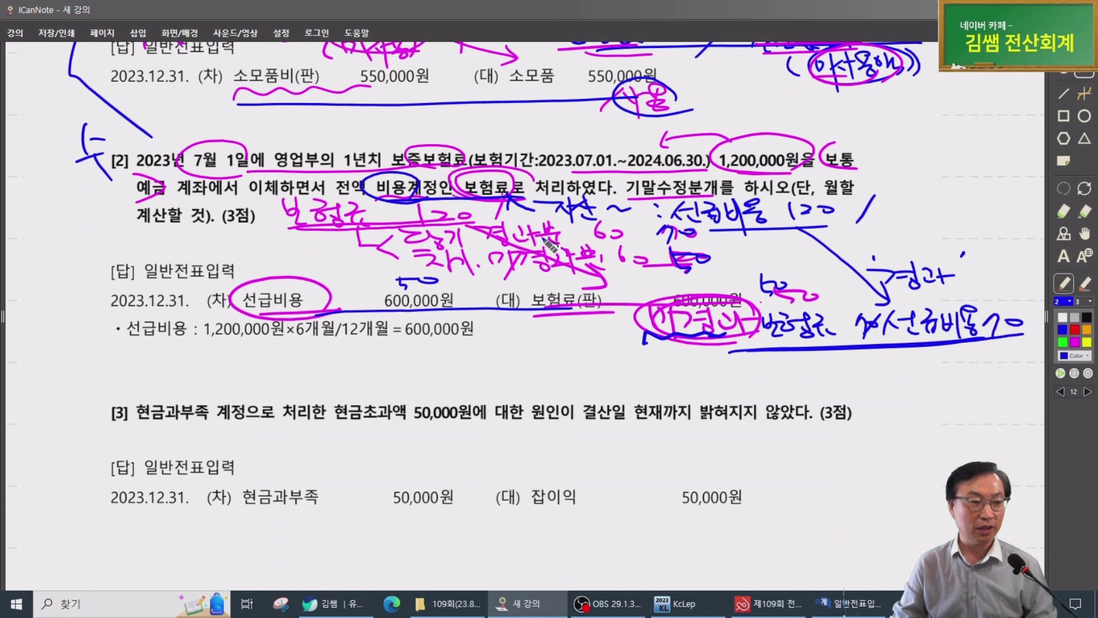
pyautogui.click(1075, 343)
pyautogui.moveTo(179, 424)
pyautogui.mouseDown()
pyautogui.moveTo(197, 408)
pyautogui.moveTo(195, 429)
pyautogui.mouseUp()
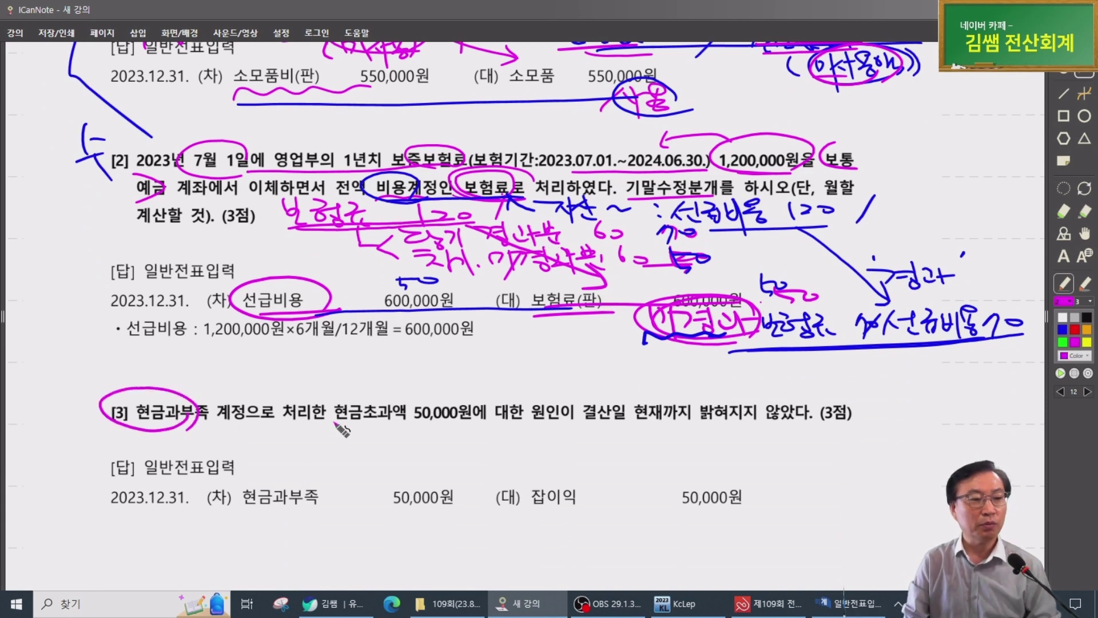
pyautogui.moveTo(178, 372)
pyautogui.mouseDown()
pyautogui.moveTo(189, 388)
pyautogui.moveTo(264, 372)
pyautogui.mouseUp()
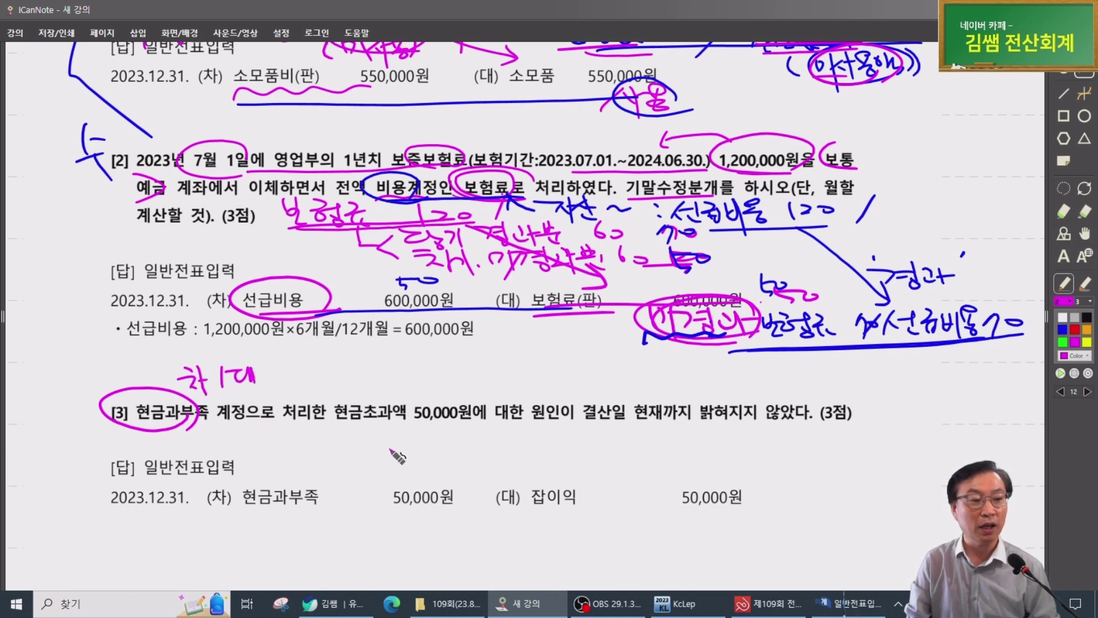
# Box 현금초과액 in question [3] and handwrite the entry 현금 / 현.과 above it with an arrow
pyautogui.moveTo(331, 436)
pyautogui.mouseDown()
pyautogui.moveTo(394, 434)
pyautogui.moveTo(410, 401)
pyautogui.moveTo(341, 438)
pyautogui.mouseUp()
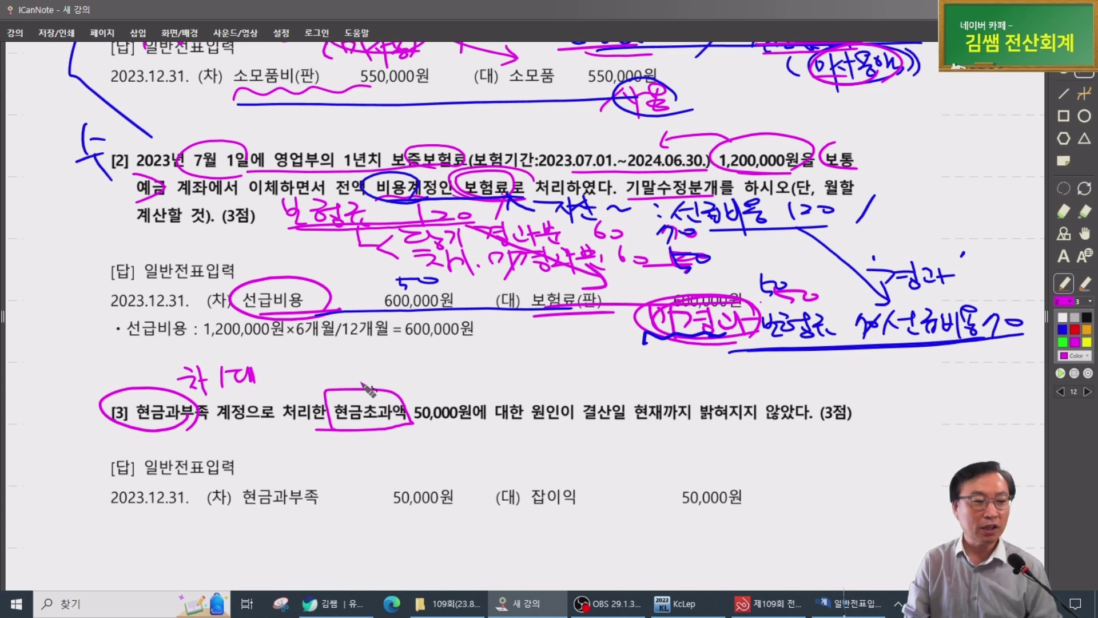
pyautogui.moveTo(350, 392)
pyautogui.mouseDown()
pyautogui.moveTo(358, 361)
pyautogui.moveTo(401, 361)
pyautogui.moveTo(442, 379)
pyautogui.mouseUp()
pyautogui.moveTo(516, 355)
pyautogui.mouseDown()
pyautogui.moveTo(508, 387)
pyautogui.moveTo(550, 368)
pyautogui.moveTo(572, 388)
pyautogui.moveTo(601, 366)
pyautogui.moveTo(608, 400)
pyautogui.mouseUp()
pyautogui.moveTo(608, 366); pyautogui.dragTo(619, 366)
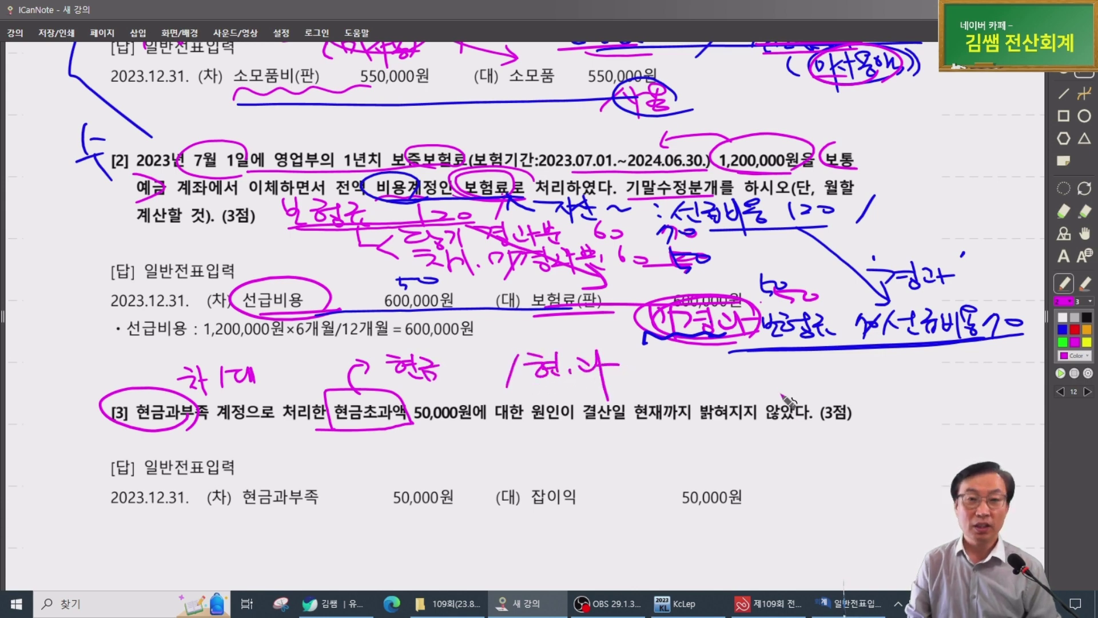
# Underline 결산일 현재까지 밝혀지지 in question [3], draw an arrow from 현.과 to the debit 현금과부족, and circle 잡이익
pyautogui.moveTo(539, 436); pyautogui.dragTo(765, 420)
pyautogui.moveTo(564, 387)
pyautogui.mouseDown()
pyautogui.moveTo(347, 483)
pyautogui.moveTo(380, 486)
pyautogui.mouseUp()
pyautogui.moveTo(595, 510)
pyautogui.mouseDown()
pyautogui.moveTo(515, 475)
pyautogui.moveTo(618, 487)
pyautogui.mouseUp()
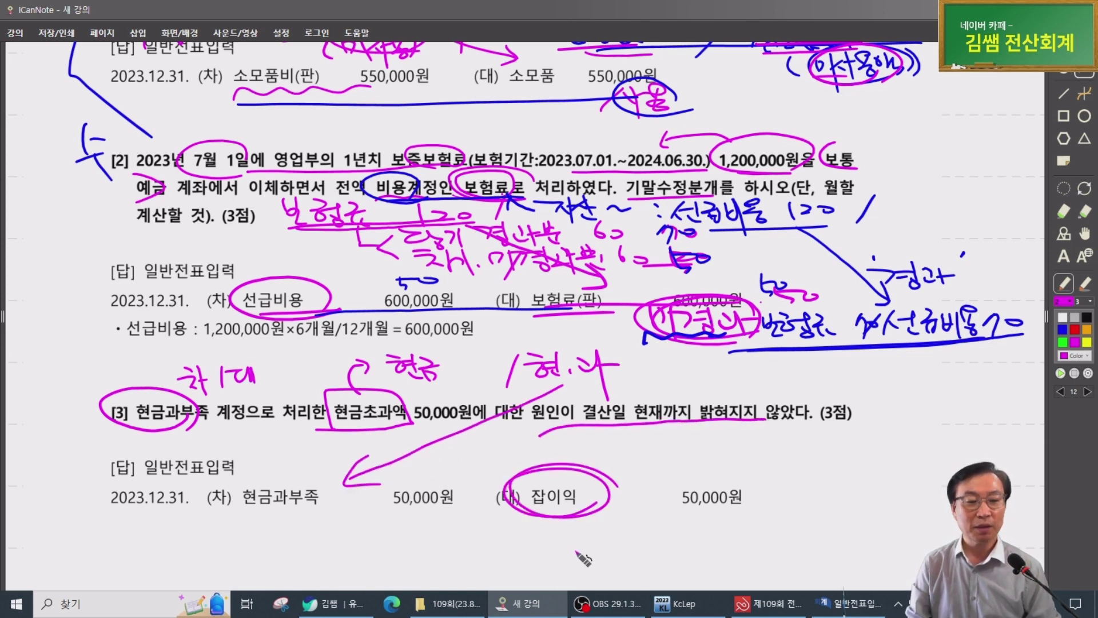
# Emphasize 현금초과액 50,000원, 밝혀지지 않았다 and 잡이익 with more underlines, and underline 현금과부족 in question [3]'s answer
pyautogui.moveTo(359, 433); pyautogui.dragTo(422, 420)
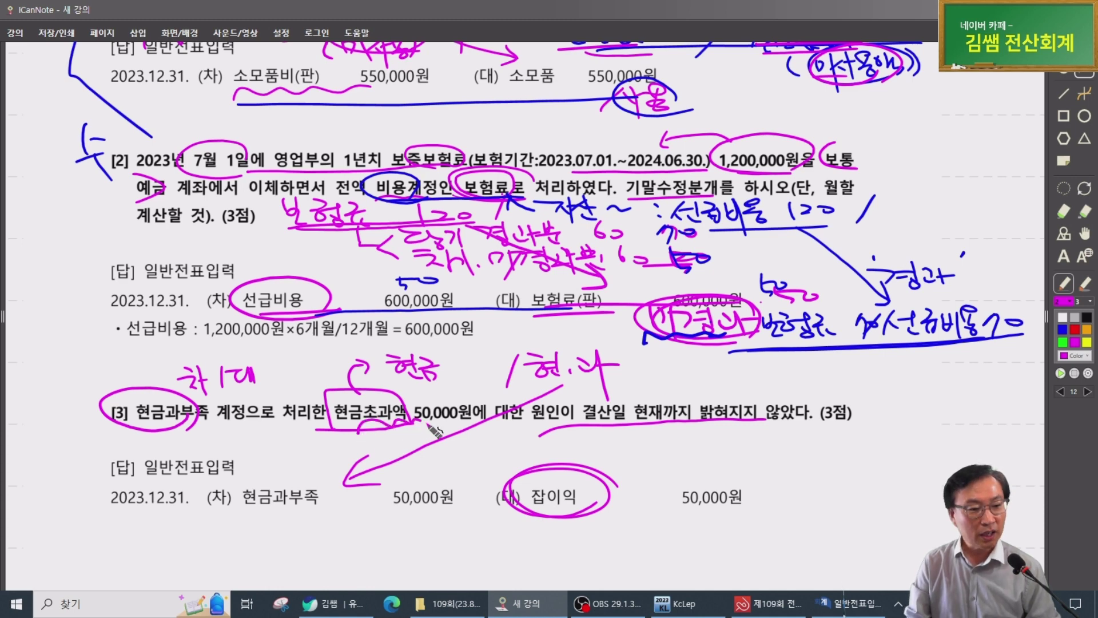
pyautogui.moveTo(693, 429); pyautogui.dragTo(811, 419)
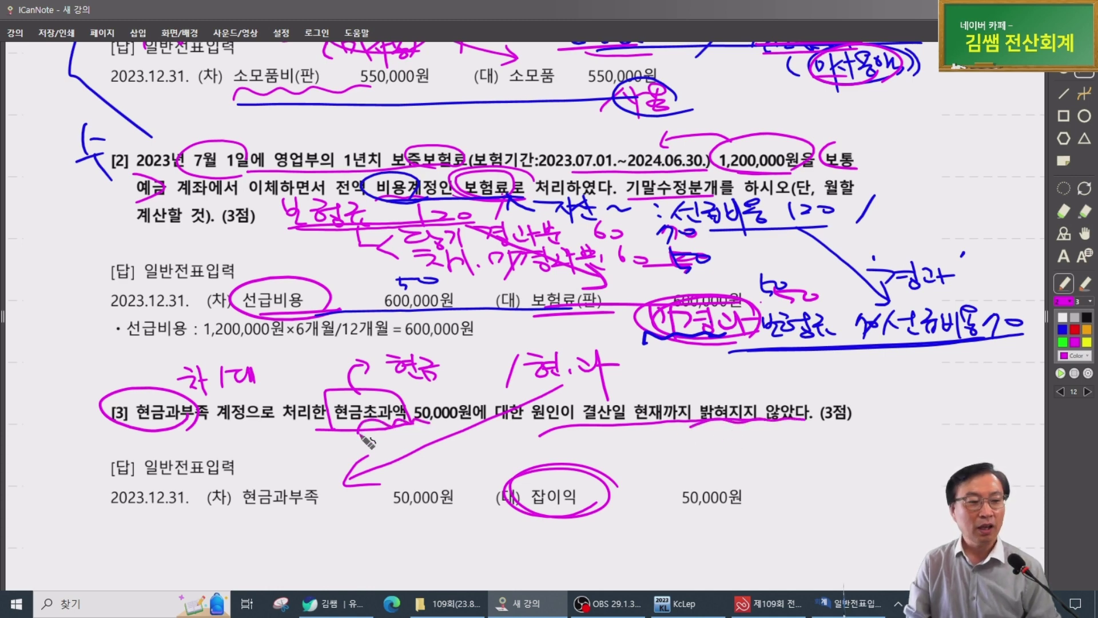
pyautogui.moveTo(367, 440); pyautogui.dragTo(442, 424)
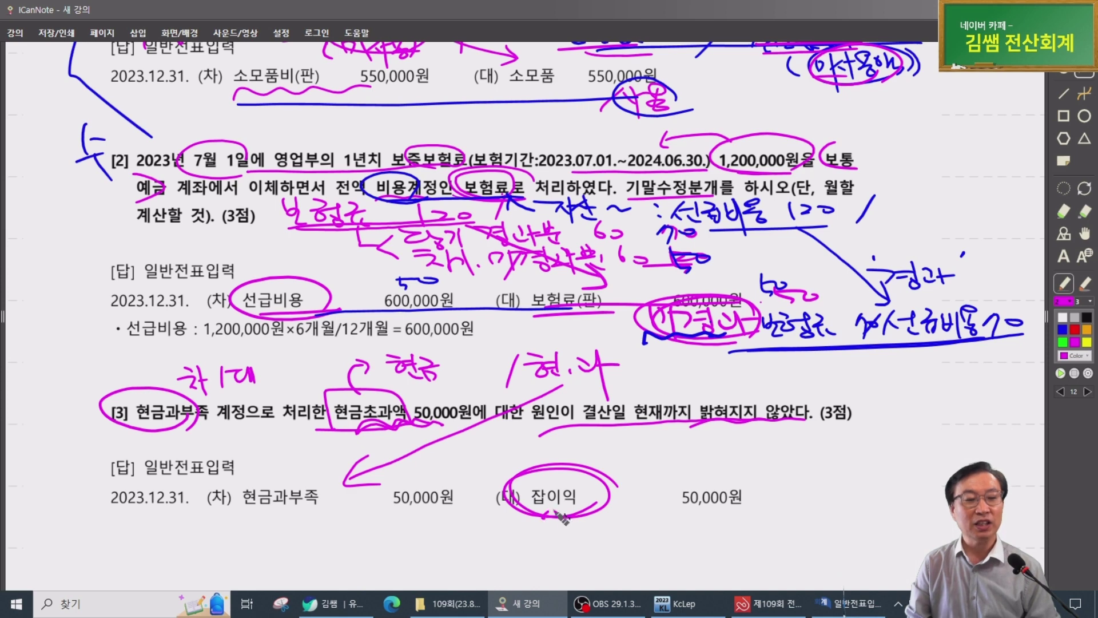
pyautogui.moveTo(558, 514)
pyautogui.mouseDown()
pyautogui.moveTo(641, 508)
pyautogui.moveTo(573, 518)
pyautogui.mouseUp()
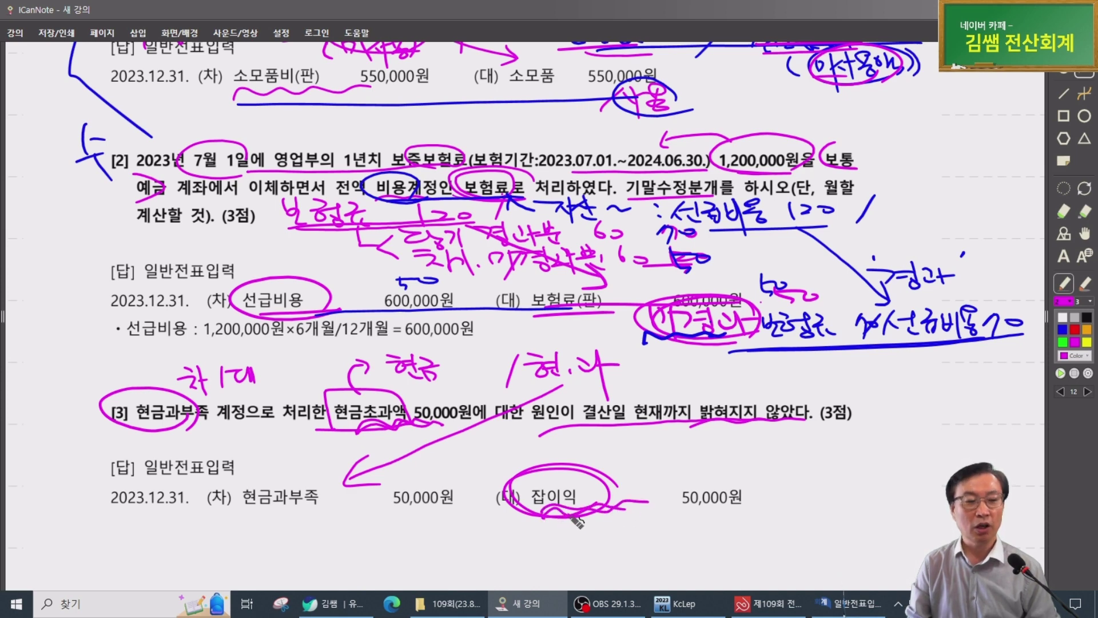
pyautogui.moveTo(240, 513); pyautogui.dragTo(366, 505)
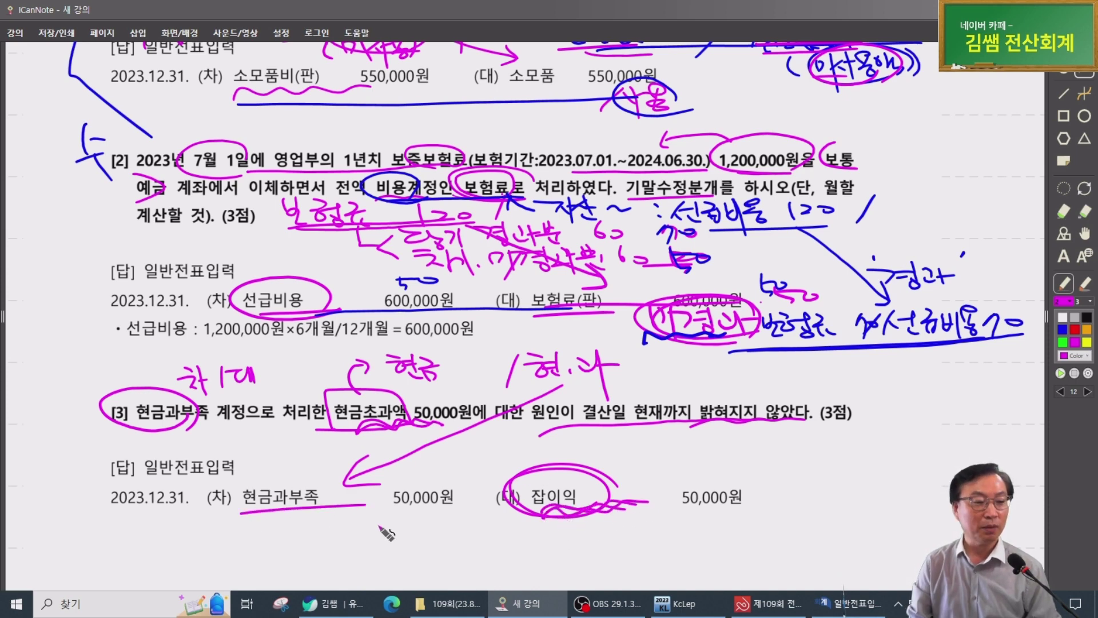
# Switch to KcLep's 일반전표입력 and enter question [2]'s credit line for 12월 31일: account 0821 보험료, amount 600,000
pyautogui.moveTo(449, 604)
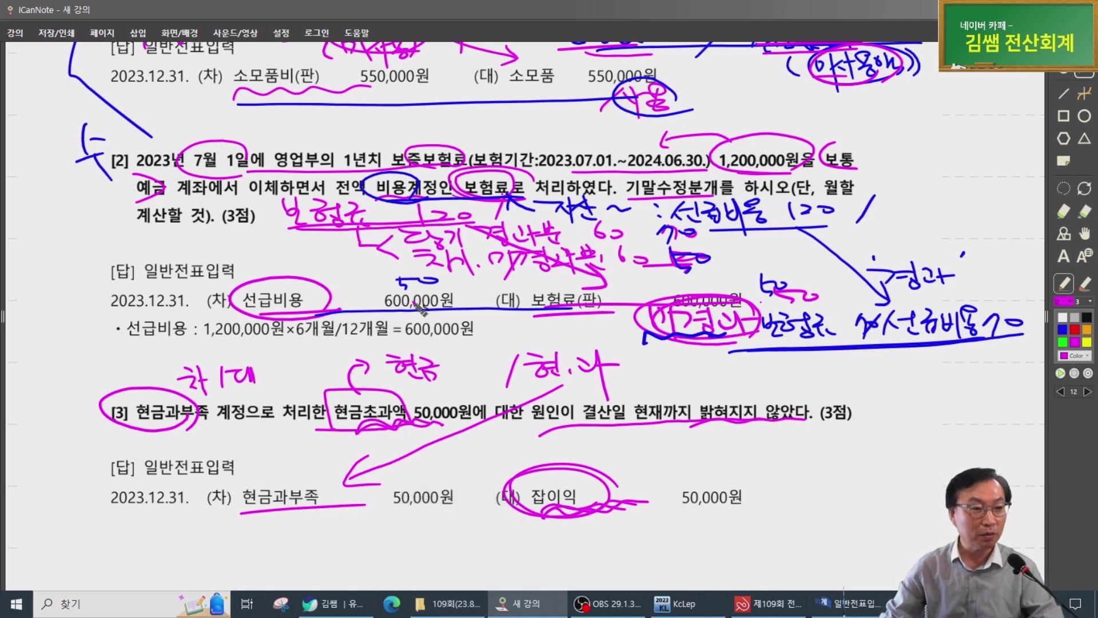
pyautogui.scroll(1, 572, 420)
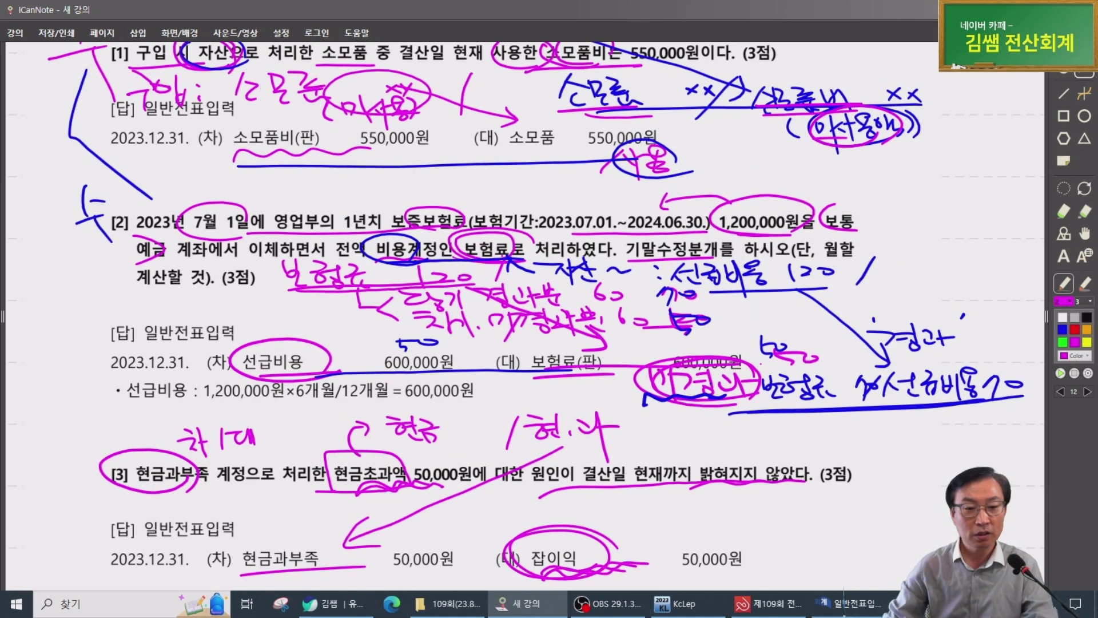
pyautogui.click(851, 604)
pyautogui.click(348, 152)
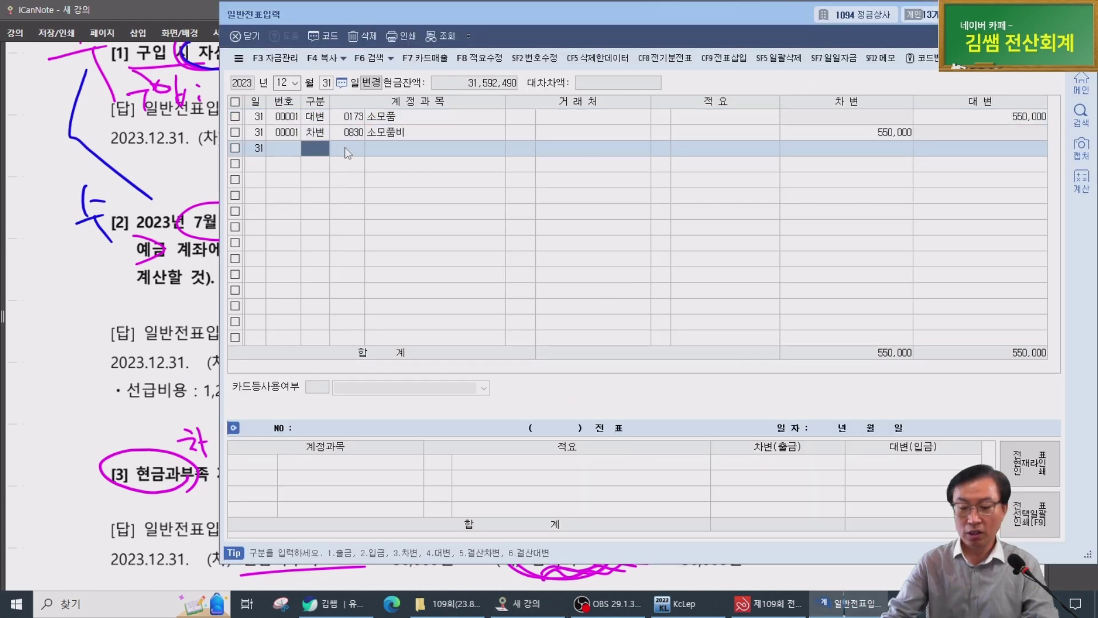
pyautogui.write('4')
pyautogui.press('Return')
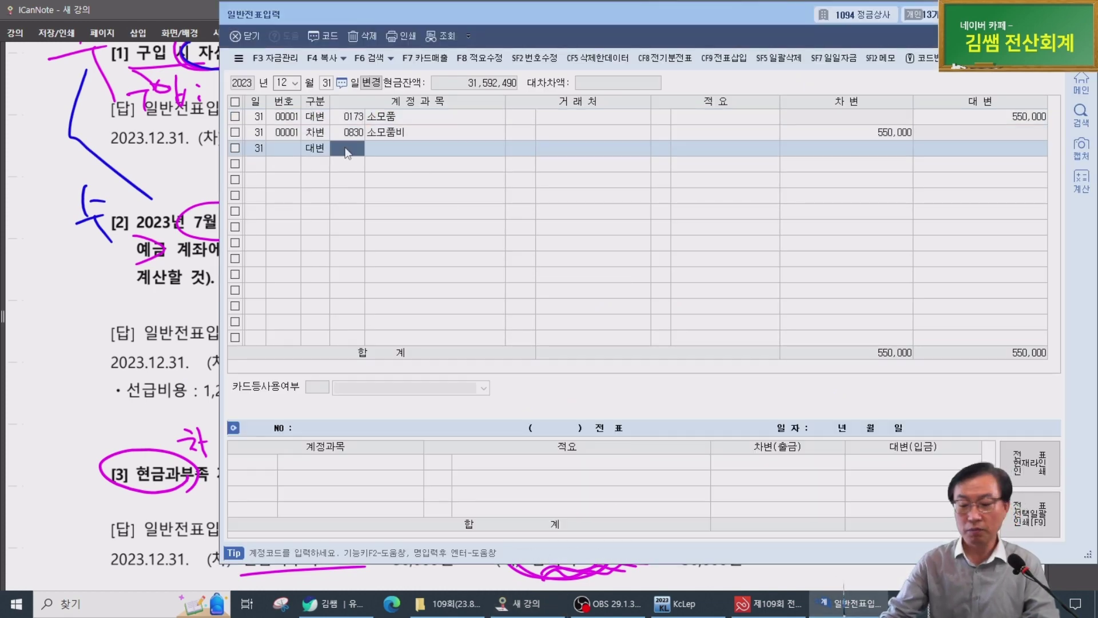
pyautogui.write('821')
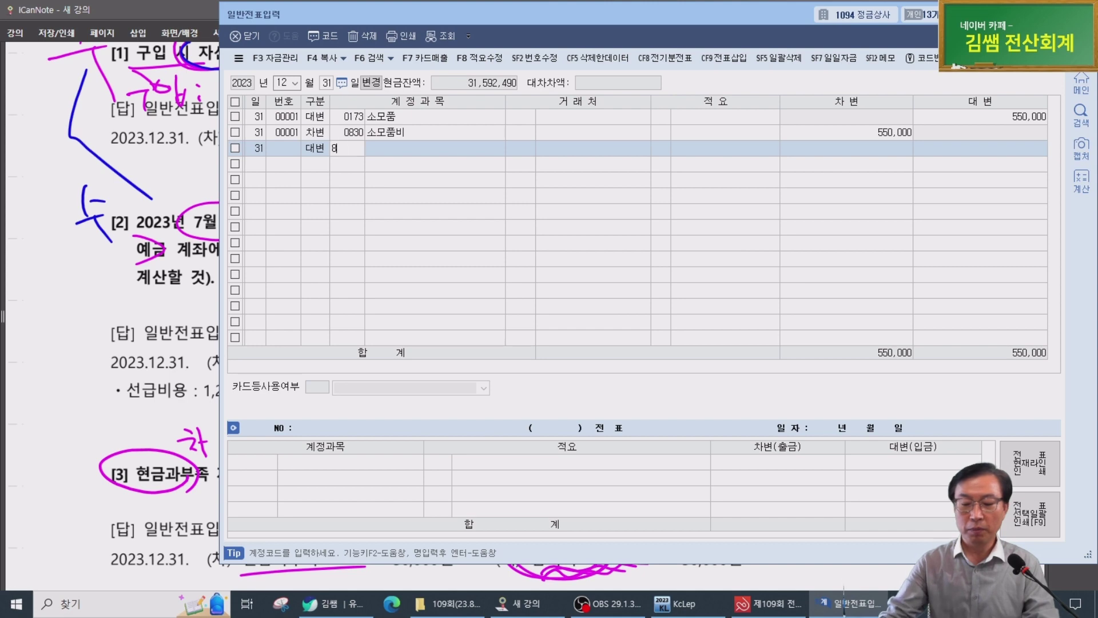
pyautogui.press('Return')
pyautogui.press('Return')
pyautogui.press('Return')
pyautogui.press('Return')
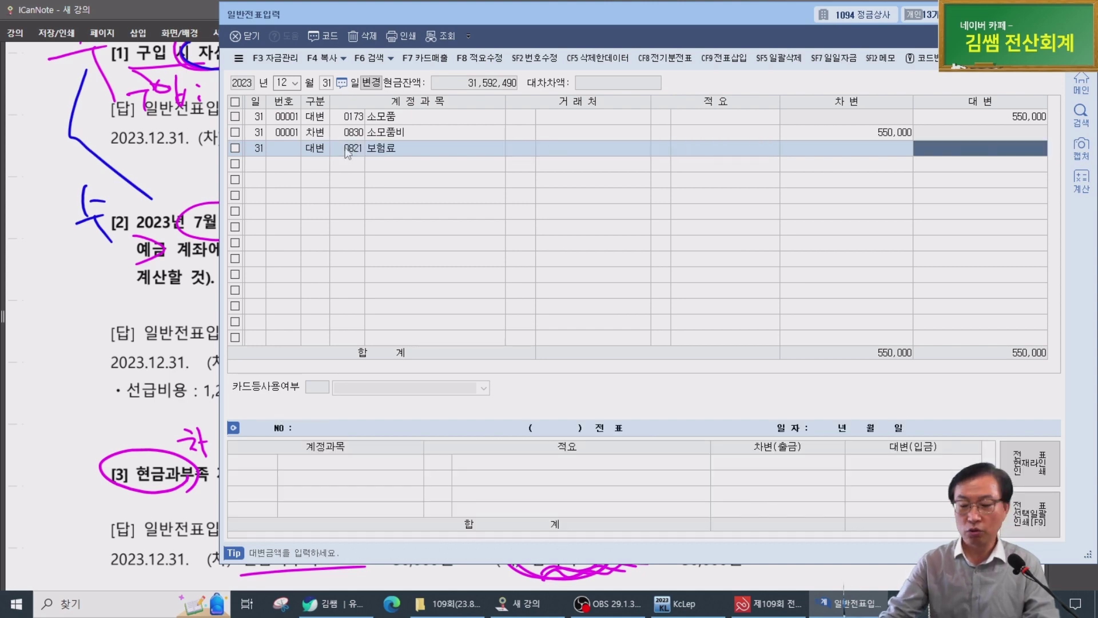
pyautogui.write('6000000')
pyautogui.press('Return')
# Add the matching debit line for question [2] to 0133 선급비용 with the amount 600,000
pyautogui.write('3')
pyautogui.press('Return')
pyautogui.write('ㅅ')
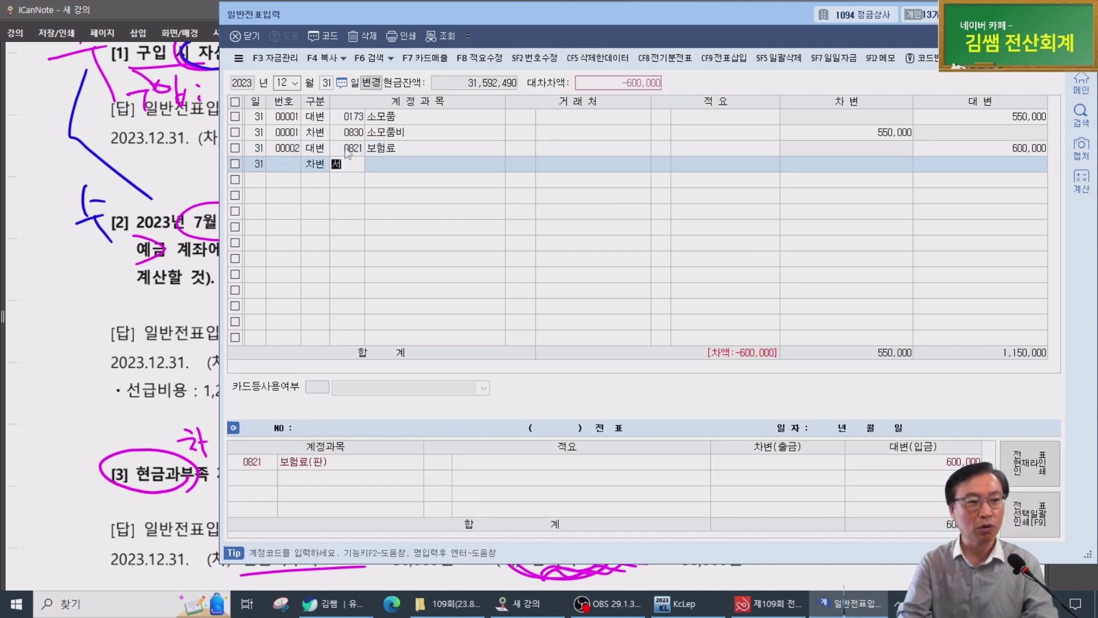
pyautogui.write('ㅓㄴ급')
pyautogui.press('Return')
pyautogui.press('Down')
pyautogui.press('Escape')
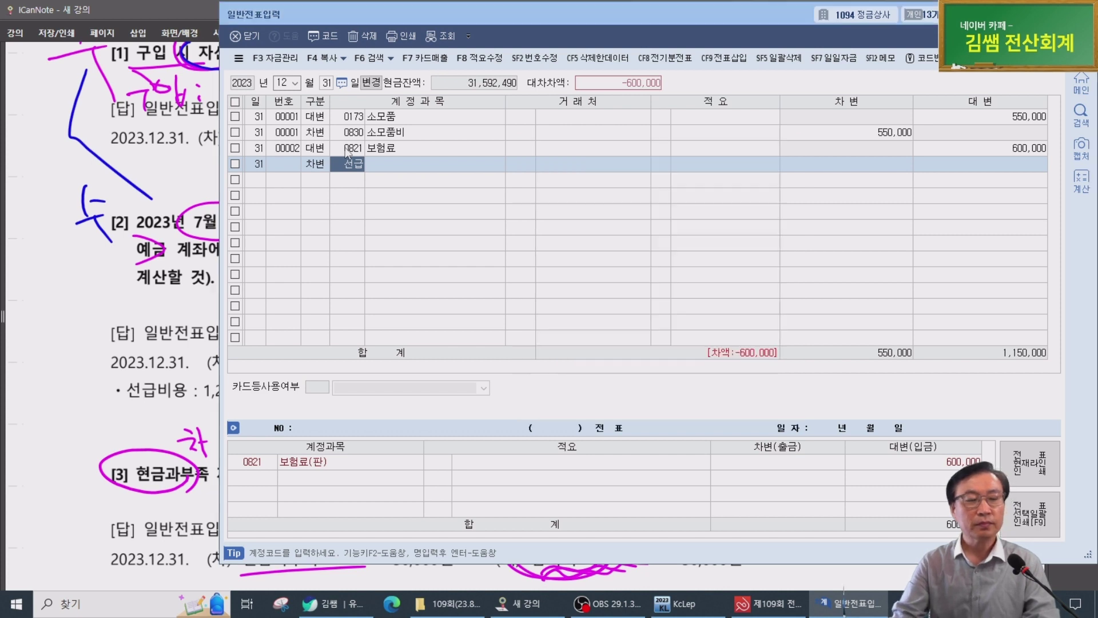
pyautogui.press('Return')
pyautogui.press('Return')
pyautogui.press('Return')
pyautogui.press('Return')
pyautogui.press('Return')
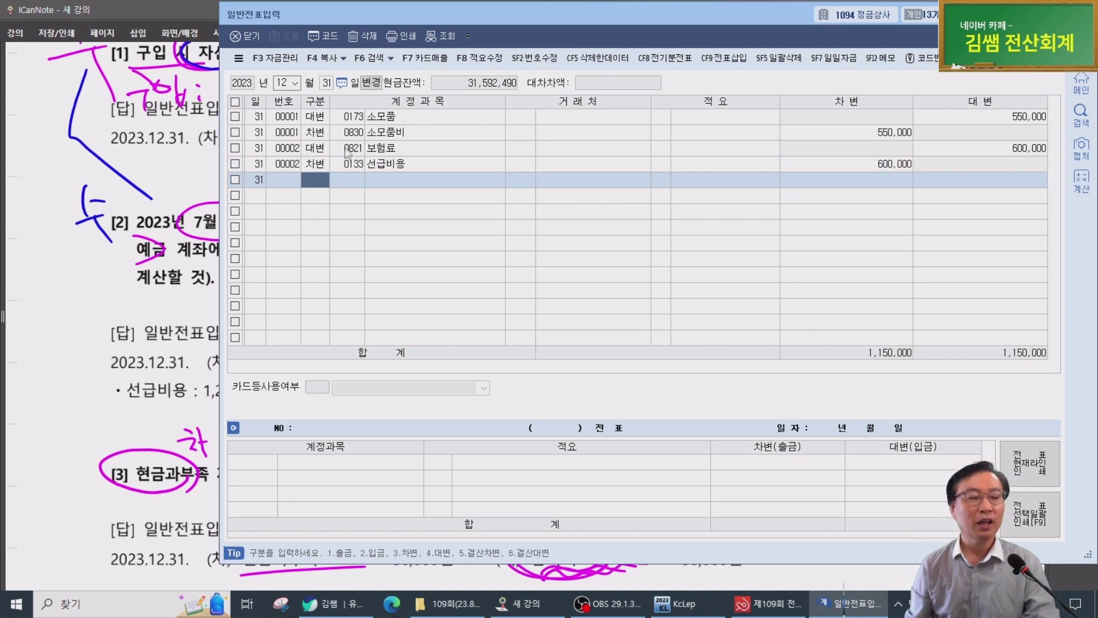
# Enter question [3]'s debit line with account 0141 현금과부족 and the amount 50,000, consulting the annotated answer sheet for the amount
pyautogui.scroll(2, 115, 361)
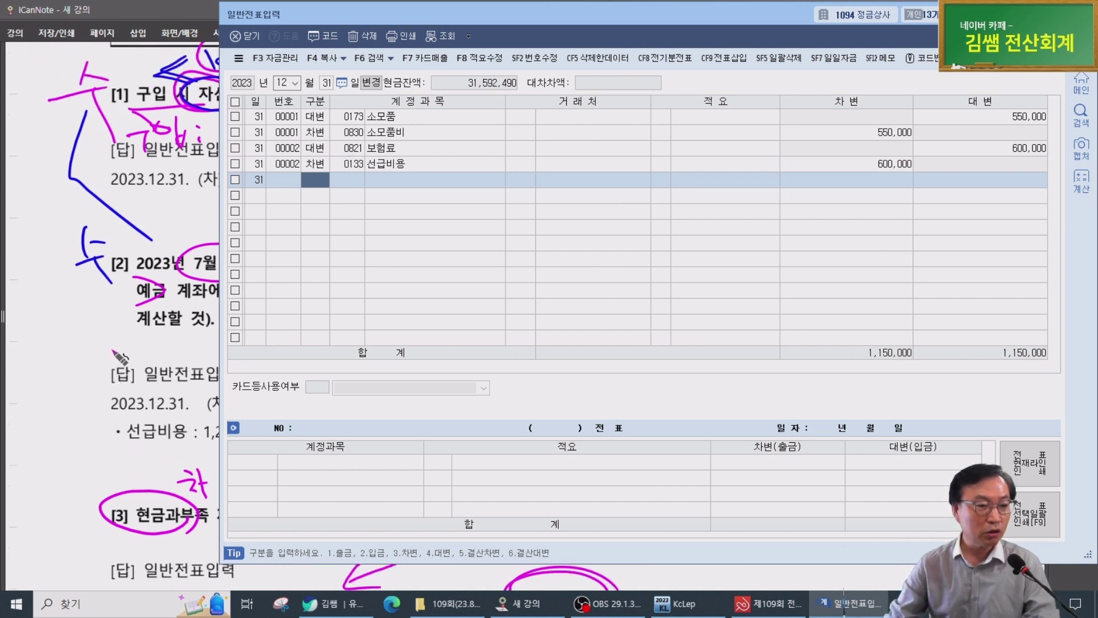
pyautogui.press('Return')
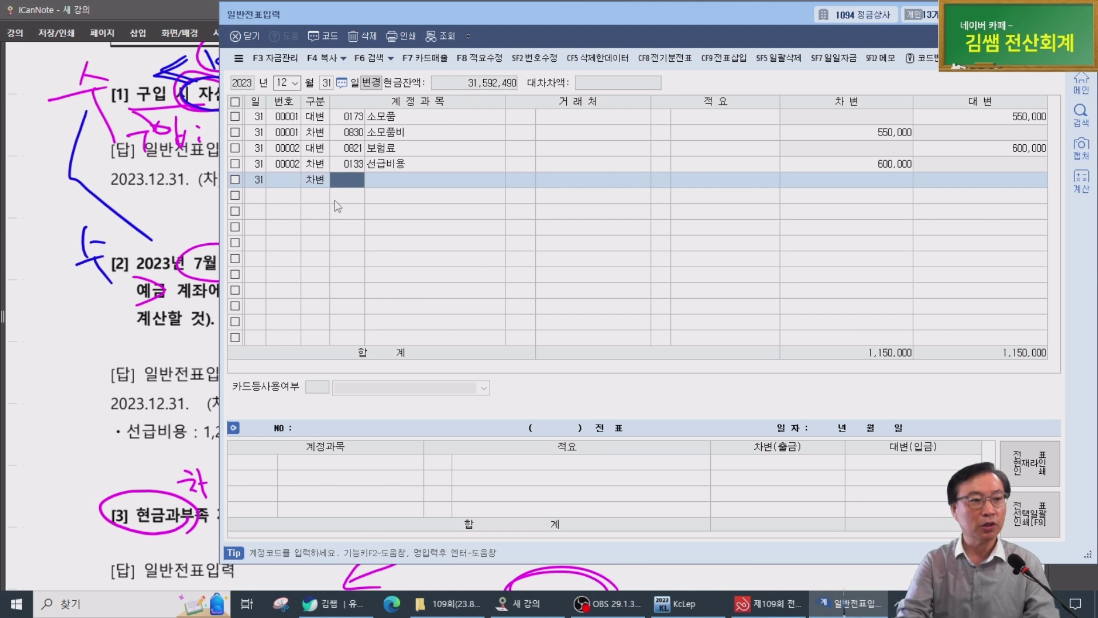
pyautogui.write('101')
pyautogui.press('Return')
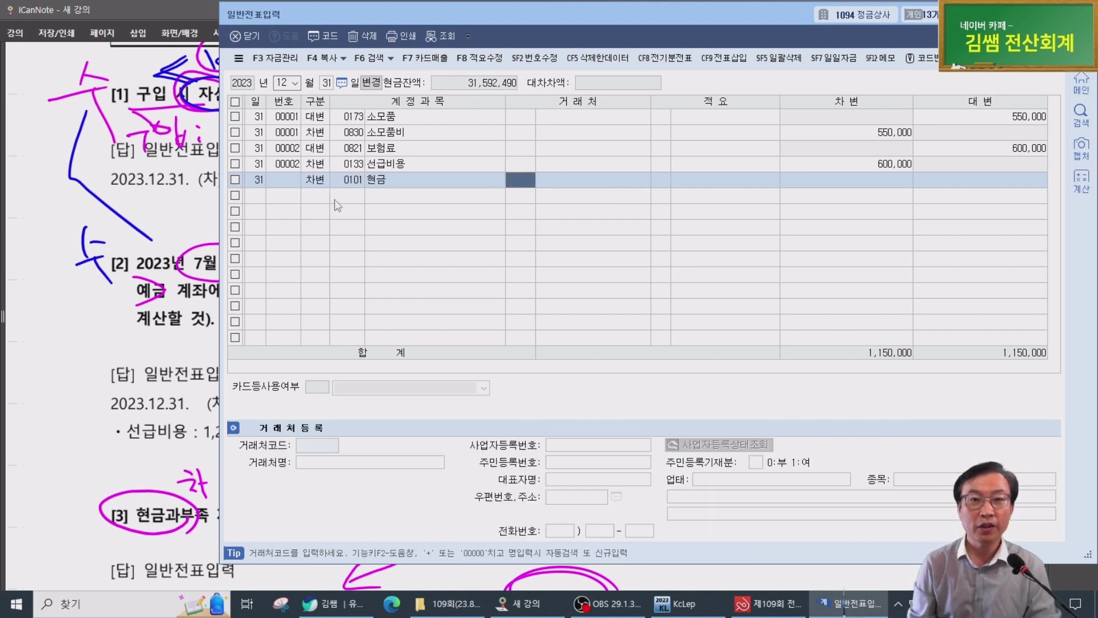
pyautogui.hotkey('shift', 'Tab')
pyautogui.write('과부')
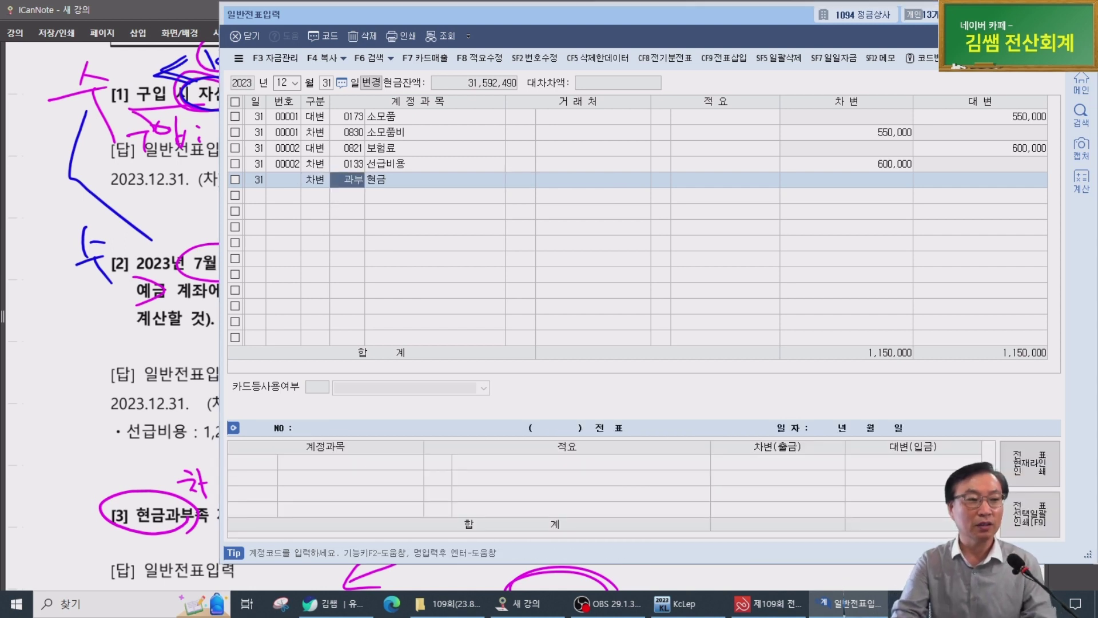
pyautogui.press('Return')
pyautogui.press('Return')
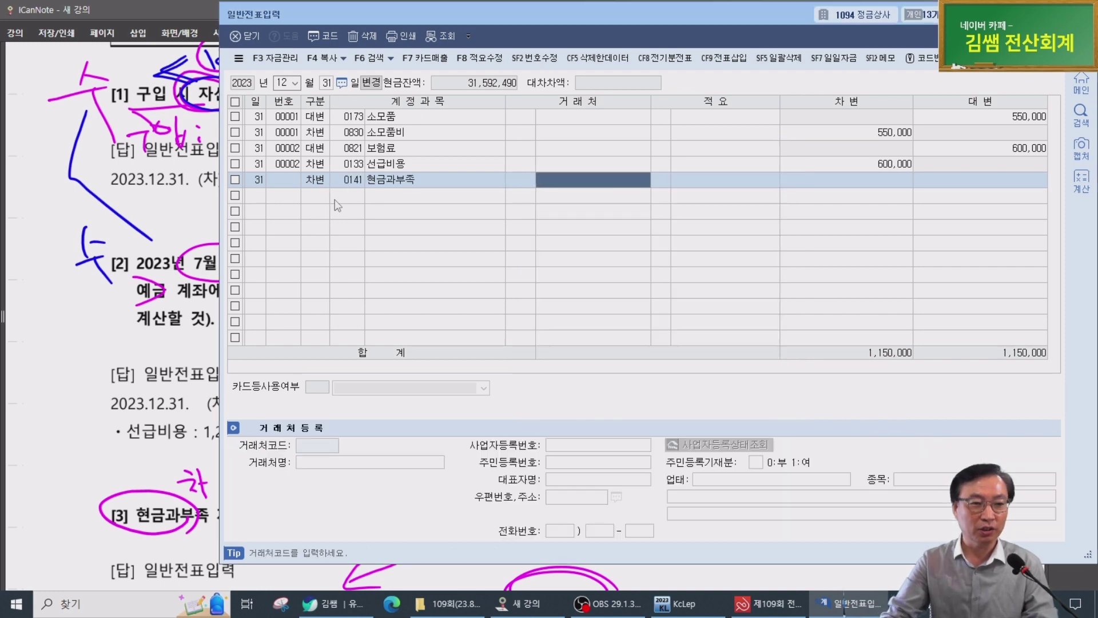
pyautogui.press('Return')
pyautogui.press('Return')
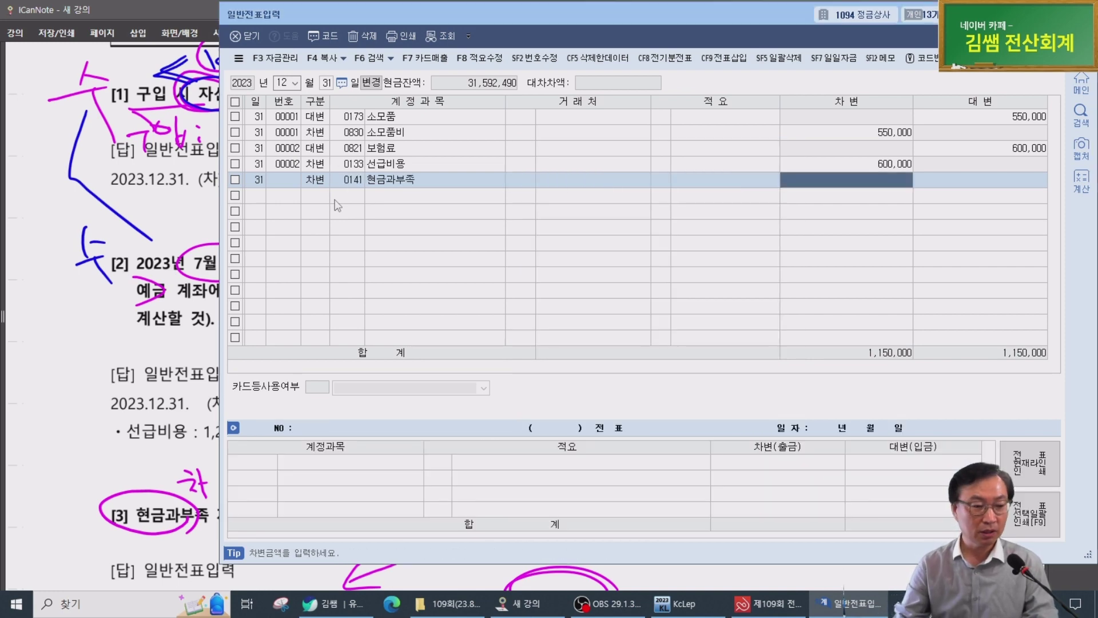
pyautogui.click(201, 320)
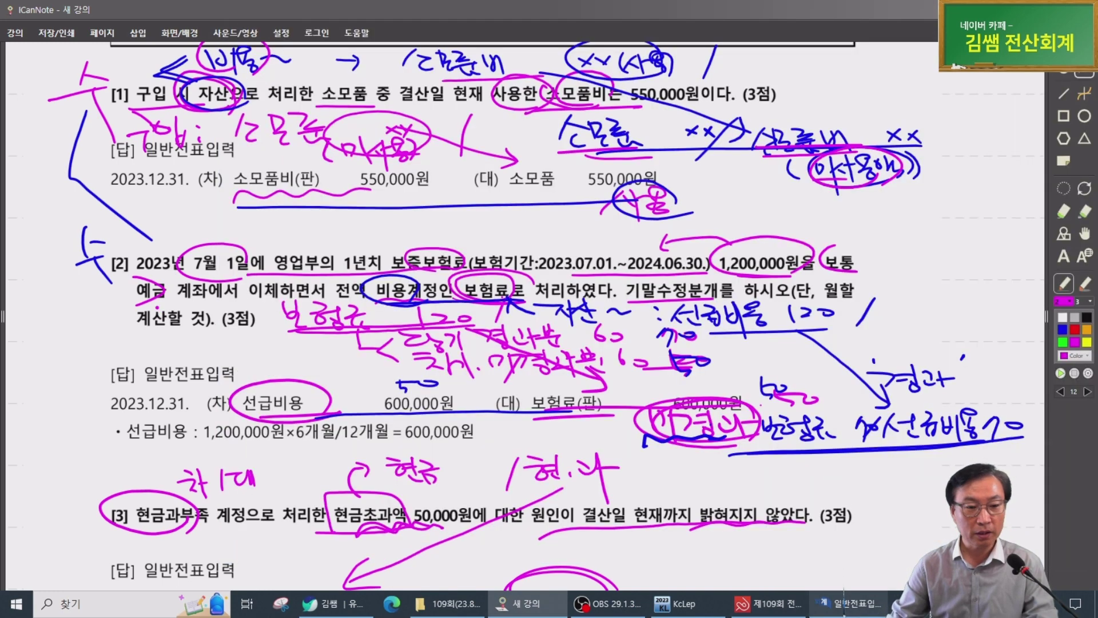
pyautogui.click(843, 606)
pyautogui.write('50000')
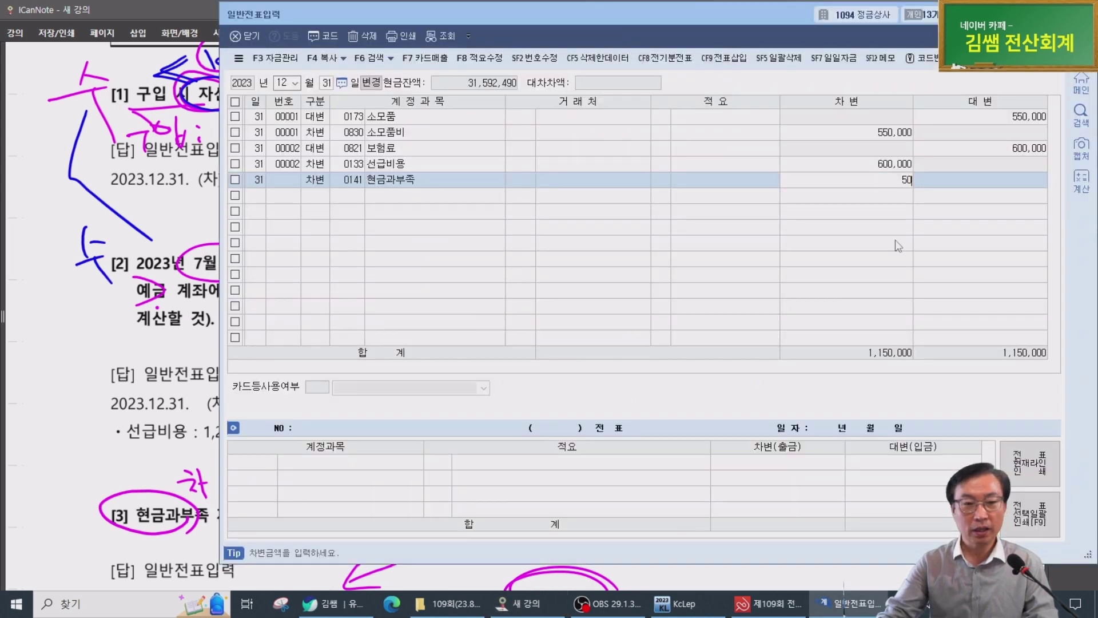
pyautogui.press('Return')
# Add the matching credit line for question [3] to 0930 잡이익 with the amount 50,000
pyautogui.write('4')
pyautogui.press('Return')
pyautogui.write('자비')
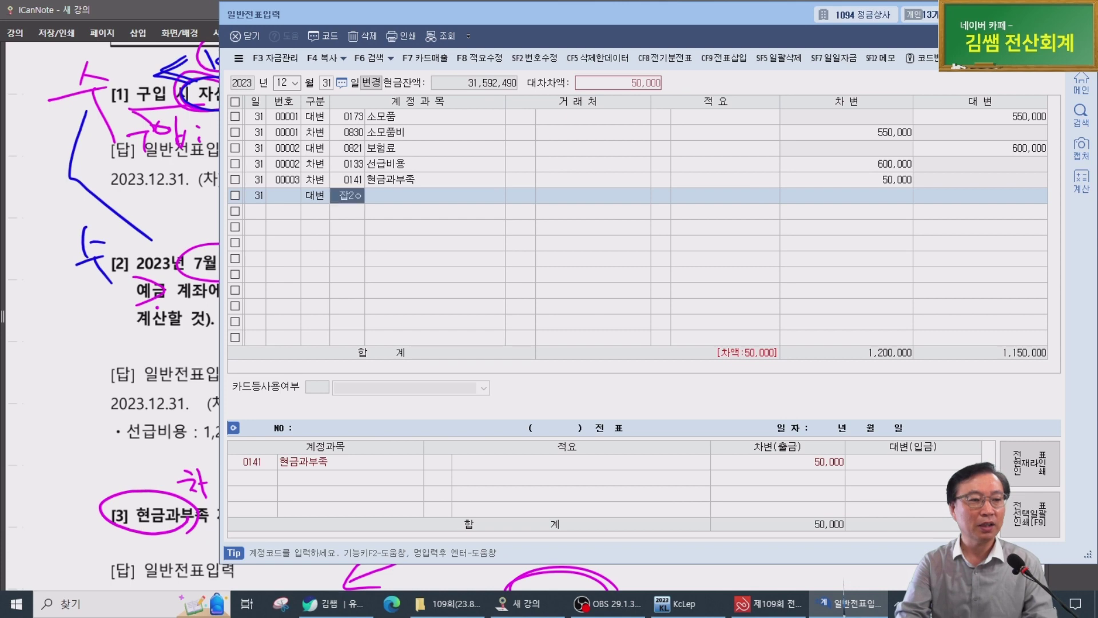
pyautogui.press('Return')
pyautogui.write('이익')
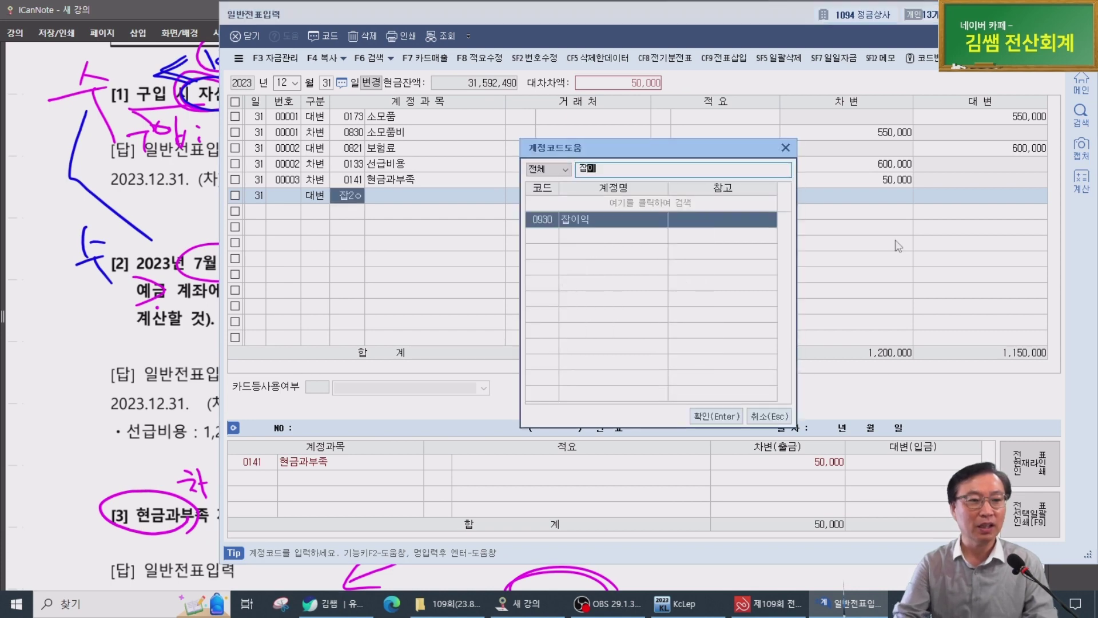
pyautogui.press('Return')
pyautogui.press('Return')
pyautogui.press('Return')
pyautogui.press('Return')
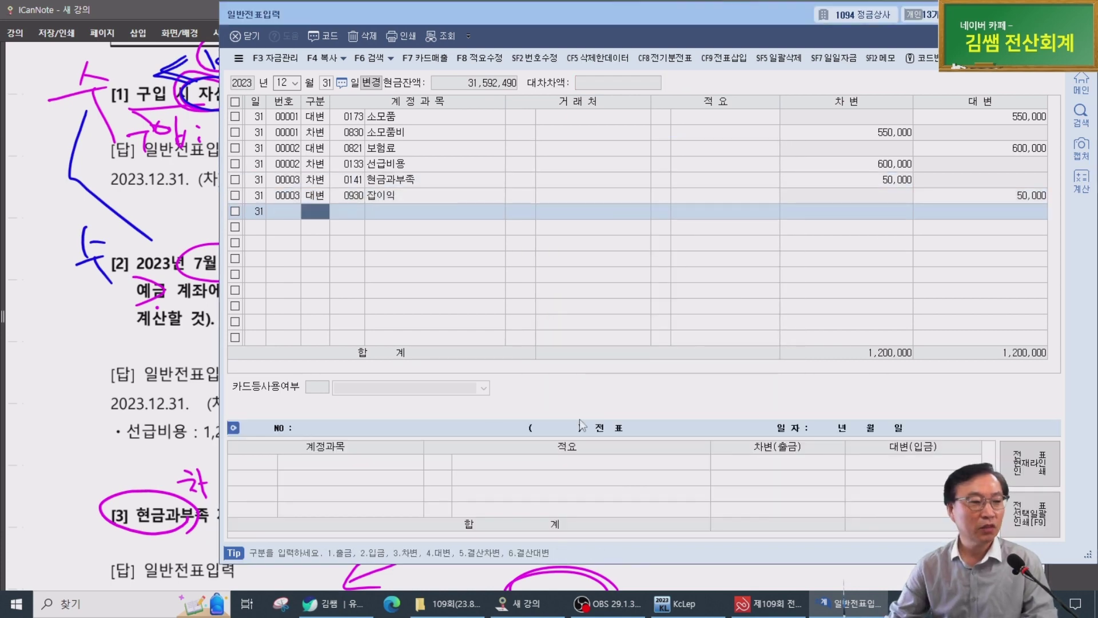
# Return to ICanNote's question [4], circle 외상매출금, 받을어음 and 1%, box 대하여만, and underline 대손충당금을 보충법으로 설정하시오
pyautogui.hotkey('alt', 'Tab')
pyautogui.scroll(-5, 211, 358)
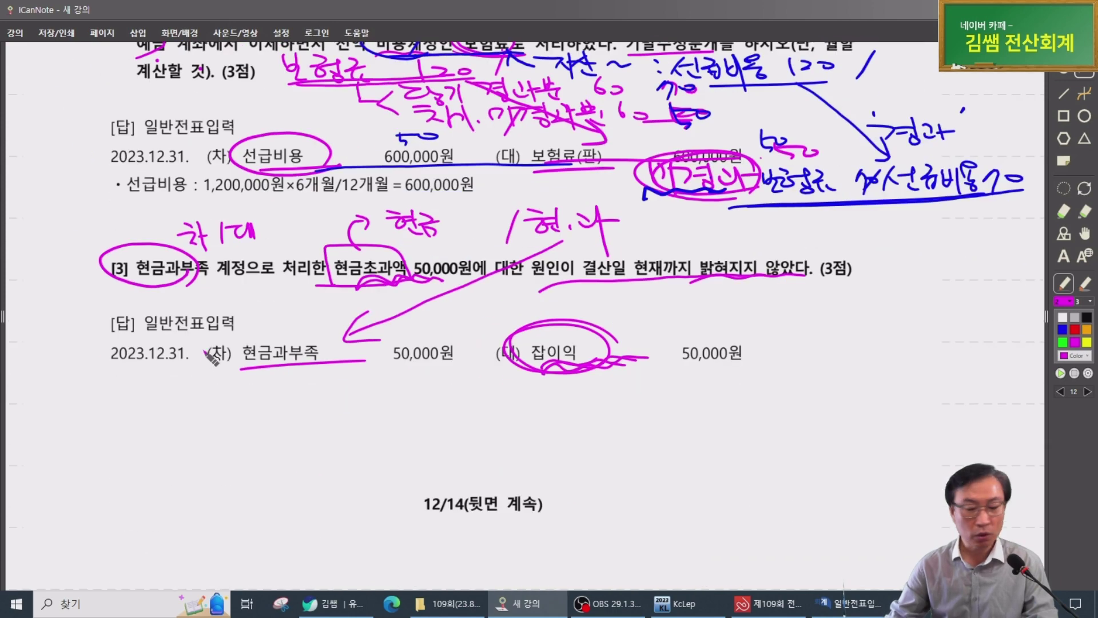
pyautogui.scroll(-2, 210, 357)
pyautogui.scroll(-3, 211, 358)
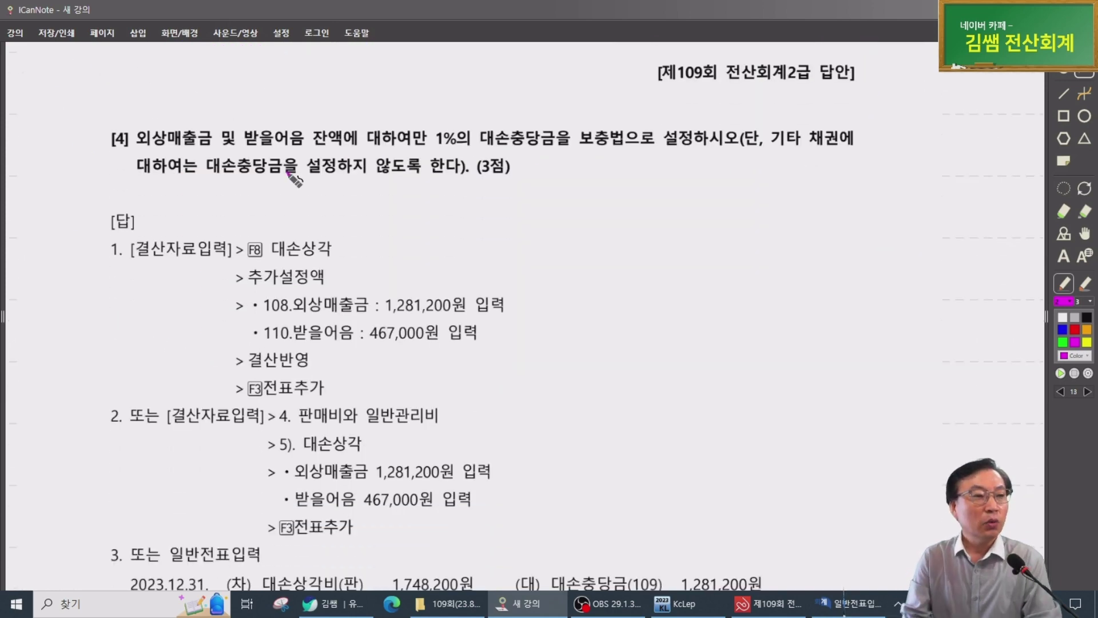
pyautogui.moveTo(194, 154)
pyautogui.mouseDown()
pyautogui.moveTo(146, 123)
pyautogui.moveTo(212, 141)
pyautogui.mouseUp()
pyautogui.moveTo(309, 138)
pyautogui.mouseDown()
pyautogui.moveTo(236, 143)
pyautogui.moveTo(432, 143)
pyautogui.moveTo(410, 132)
pyautogui.moveTo(390, 147)
pyautogui.moveTo(428, 147)
pyautogui.mouseUp()
pyautogui.moveTo(462, 142)
pyautogui.mouseDown()
pyautogui.moveTo(456, 120)
pyautogui.moveTo(467, 147)
pyautogui.mouseUp()
pyautogui.moveTo(479, 154); pyautogui.dragTo(715, 147)
pyautogui.moveTo(568, 118); pyautogui.dragTo(629, 122)
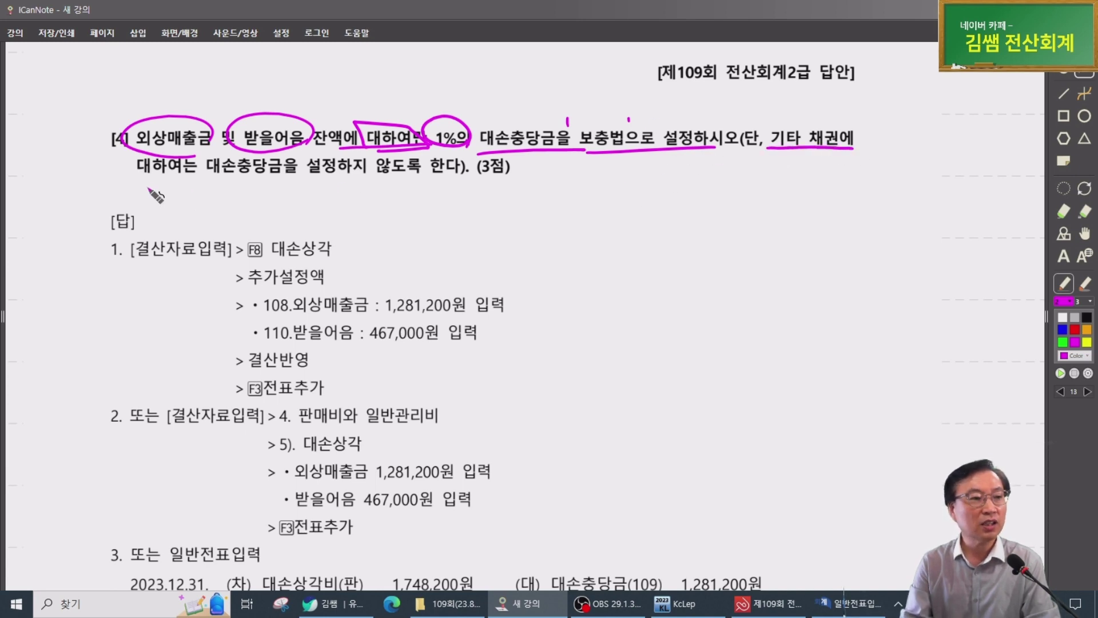
# Underline and bracket question [4]'s condition on 기타 채권, emphasize 잔액에 대하여만, and handwrite 자 in the margin
pyautogui.moveTo(133, 176)
pyautogui.mouseDown()
pyautogui.moveTo(248, 183)
pyautogui.moveTo(473, 169)
pyautogui.mouseUp()
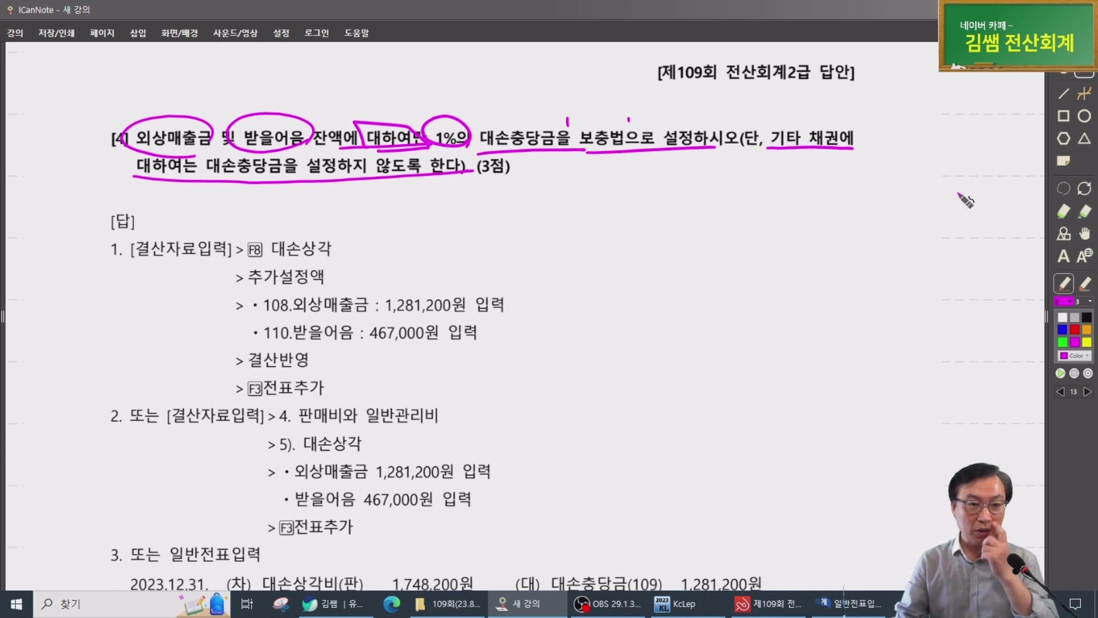
pyautogui.moveTo(833, 117)
pyautogui.mouseDown()
pyautogui.moveTo(778, 117)
pyautogui.moveTo(745, 164)
pyautogui.mouseUp()
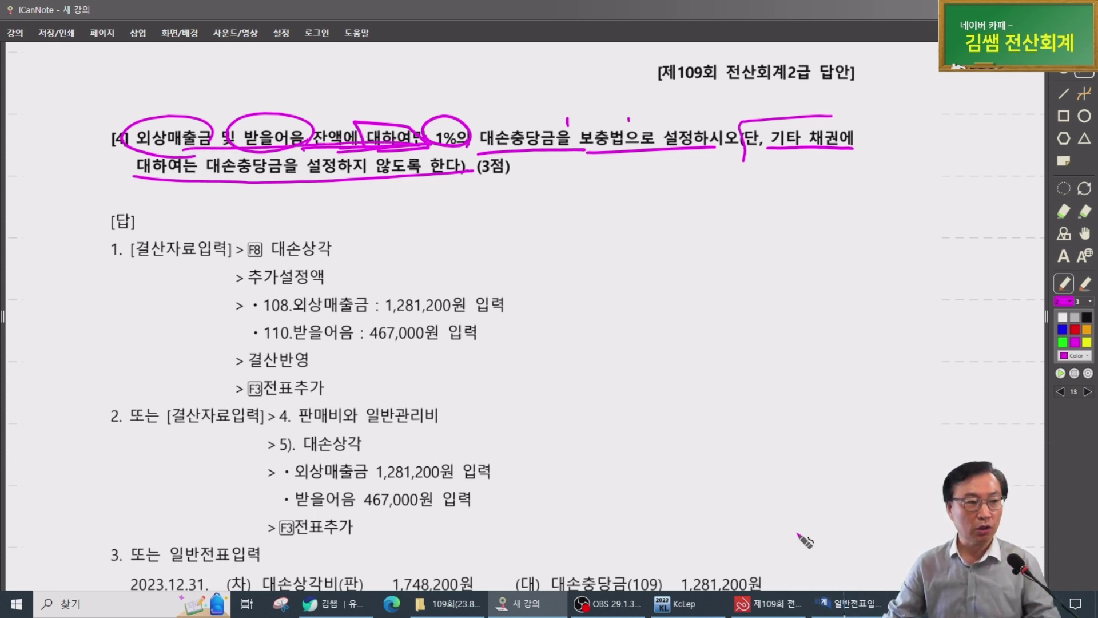
pyautogui.moveTo(62, 170)
pyautogui.mouseDown()
pyautogui.moveTo(87, 190)
pyautogui.moveTo(118, 194)
pyautogui.mouseUp()
pyautogui.moveTo(101, 182); pyautogui.dragTo(127, 175)
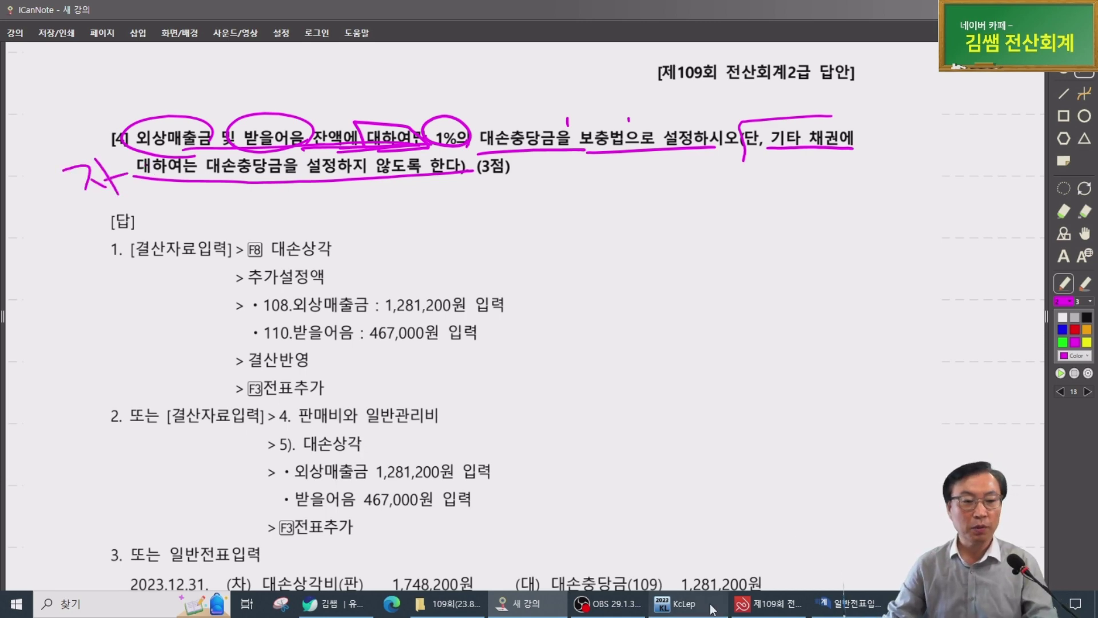
# Open 결산자료입력 in KcLep for the period 2023년 01월 to 12월 and accept the 매출원가 및 경비선택 settings
pyautogui.click(675, 605)
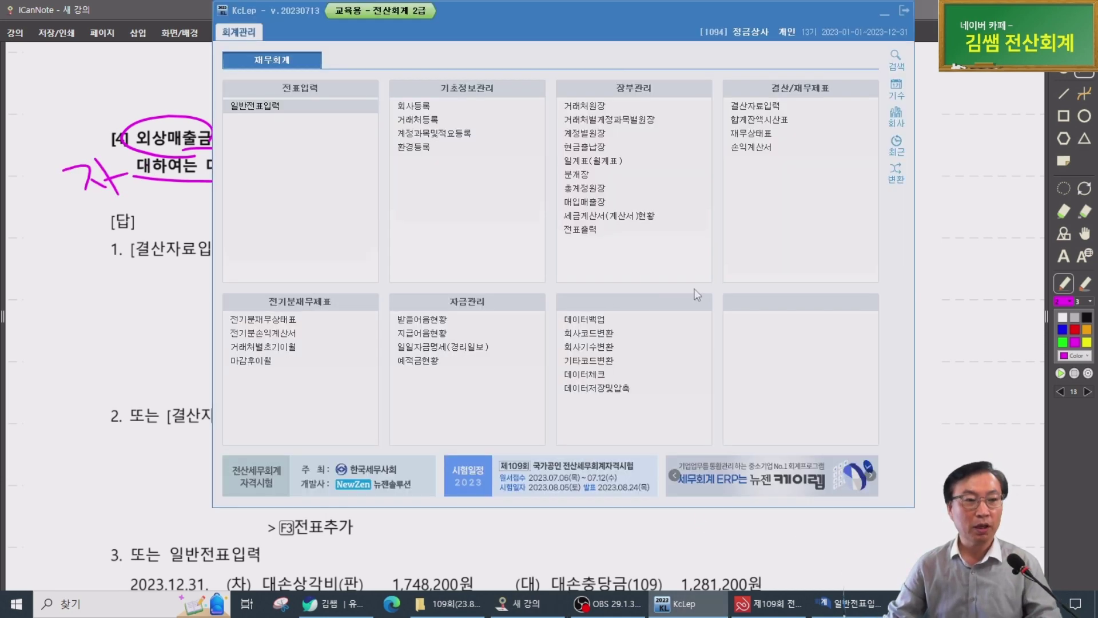
pyautogui.click(799, 106)
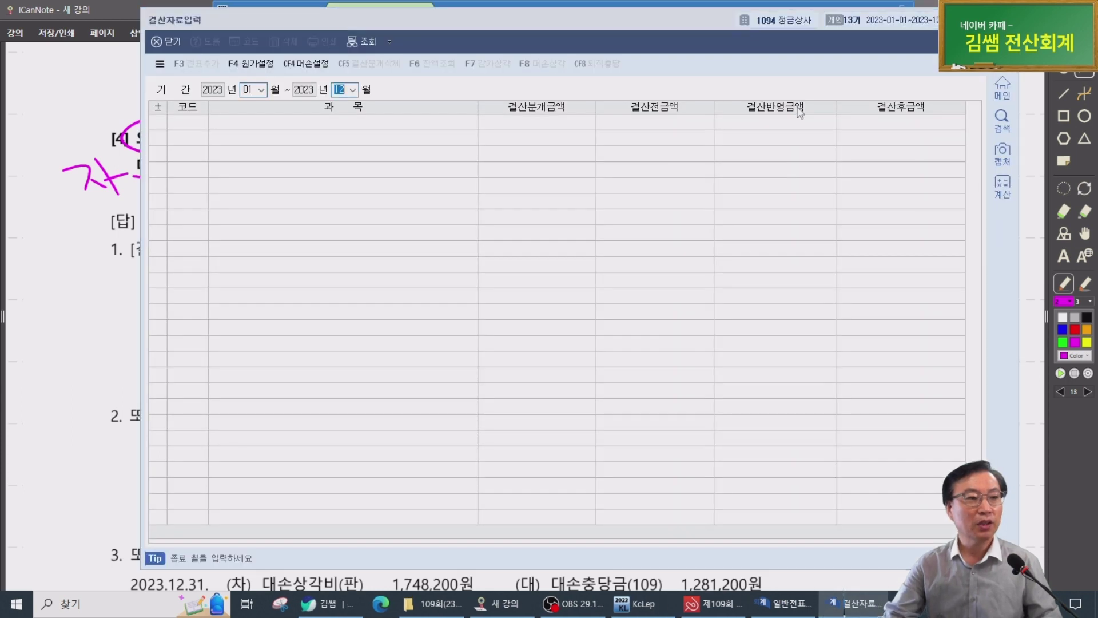
pyautogui.press('Return')
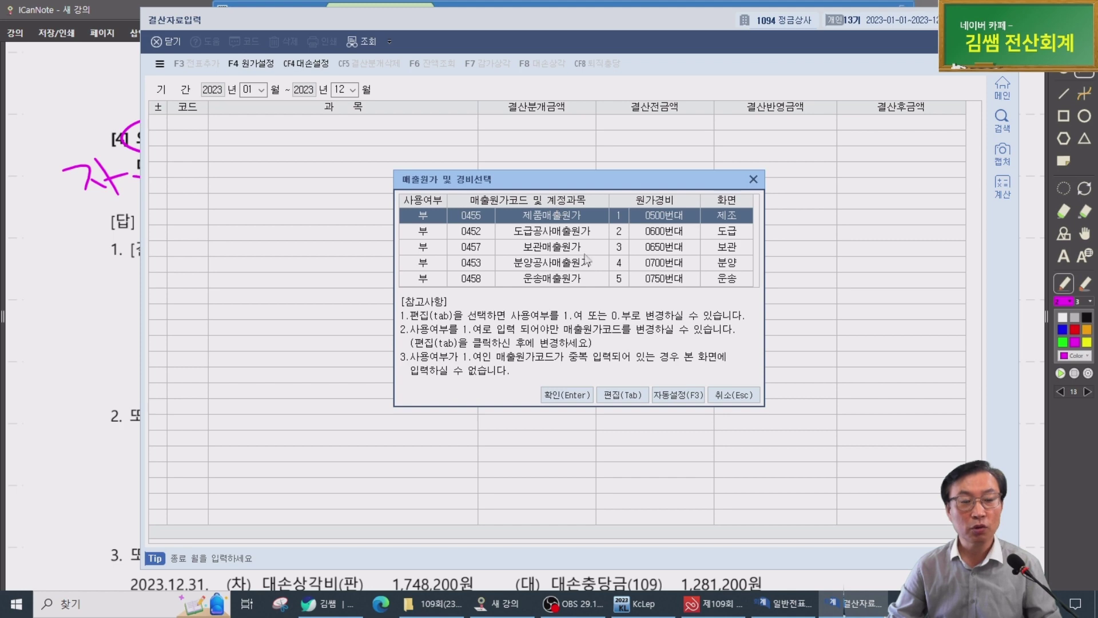
pyautogui.click(651, 611)
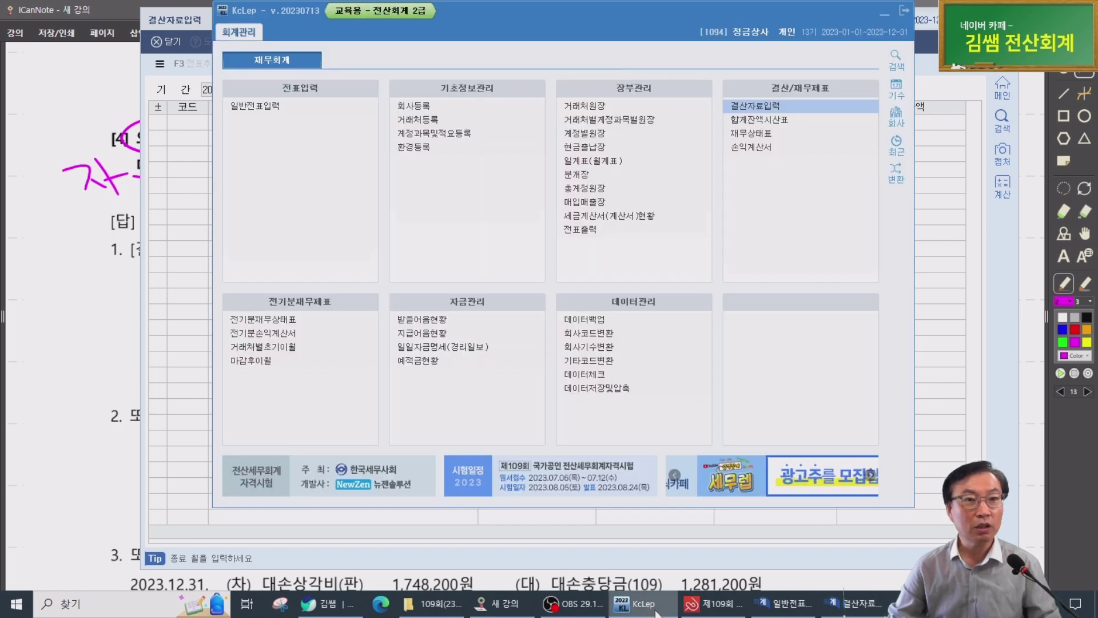
pyautogui.click(654, 611)
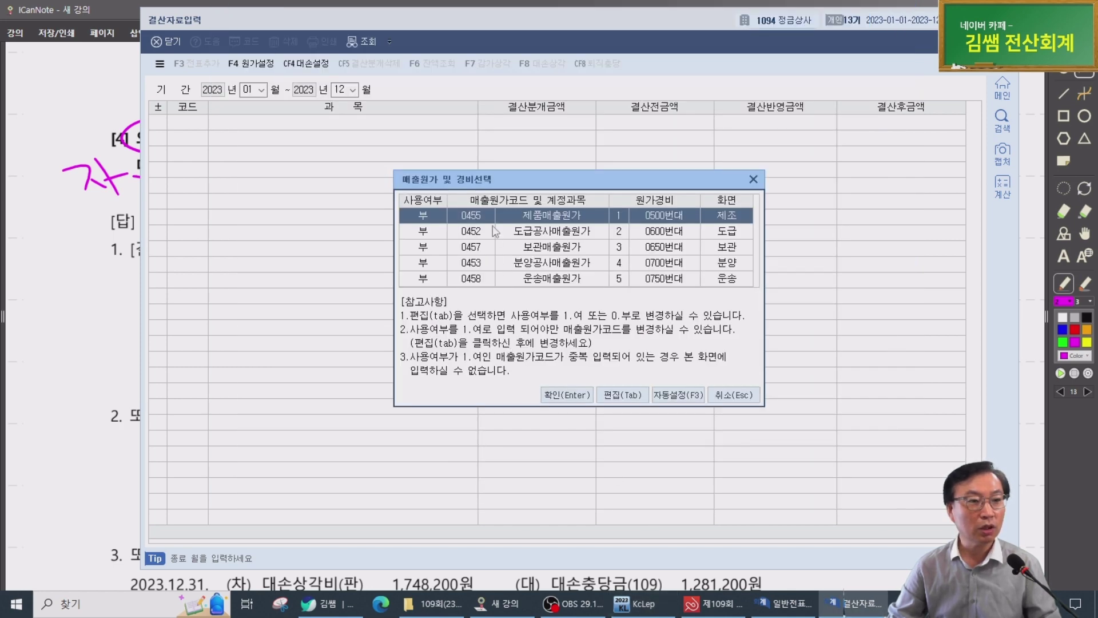
pyautogui.click(556, 395)
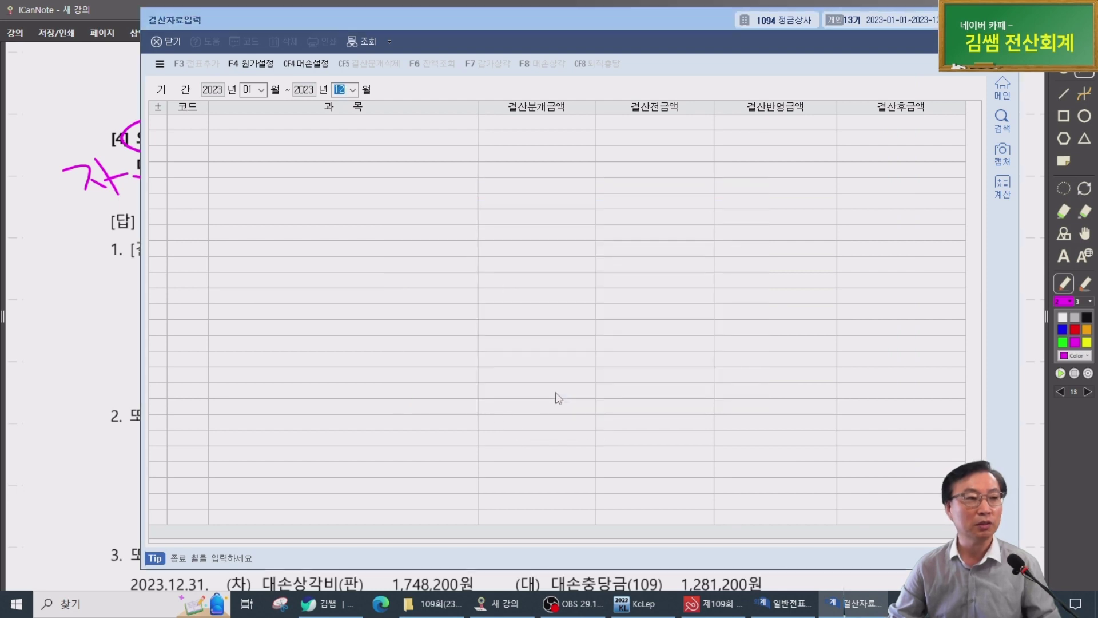
# Load the closing data, open the 대손상각 calculation, and check the 추가설정액 rows for 외상매출금 and 받을어음
pyautogui.click(544, 65)
pyautogui.press('Return')
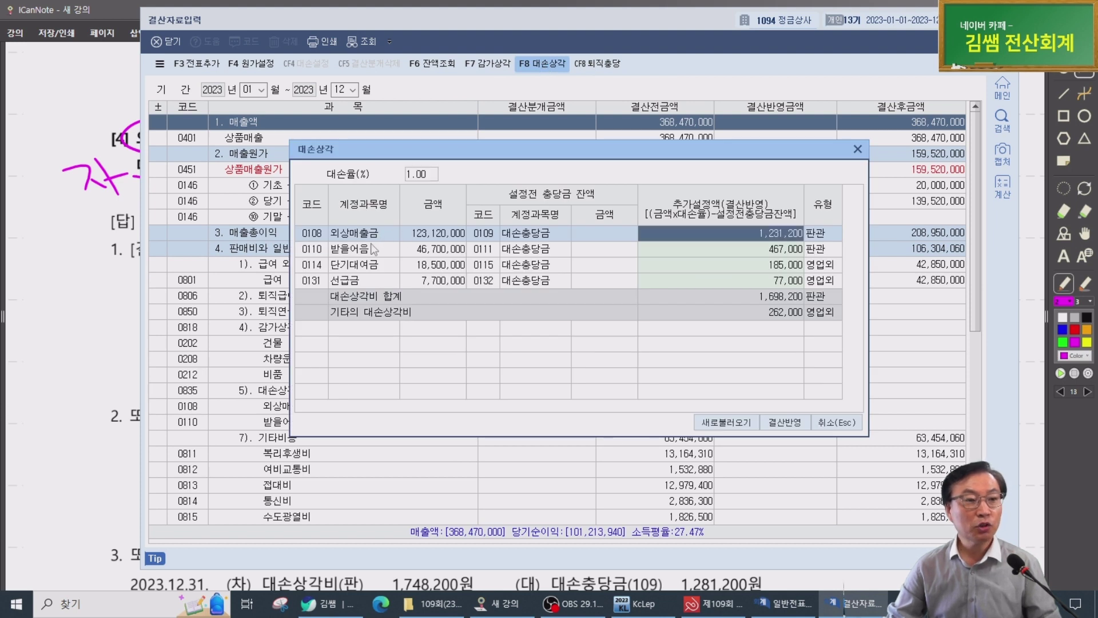
pyautogui.press('Down')
pyautogui.press('Up')
pyautogui.press('Down')
pyautogui.press('Up')
pyautogui.press('ctrl')
pyautogui.press('Down')
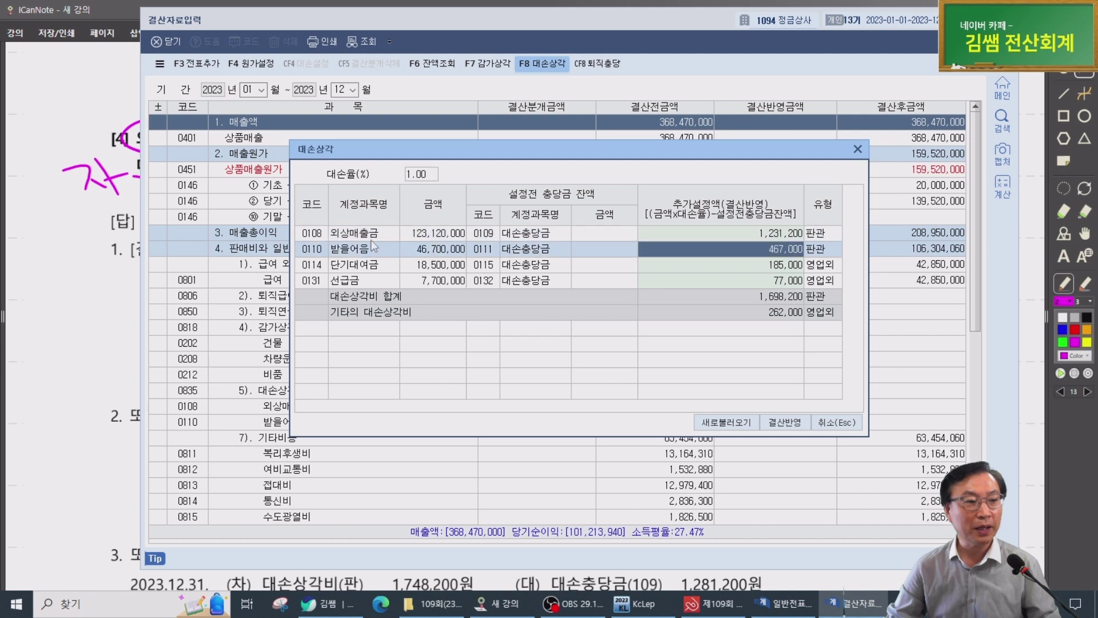
# Set the 추가설정액 of 단기대여금 and 선급금 to 0 and apply the 대손상각 amounts to the closing data
pyautogui.press('Down')
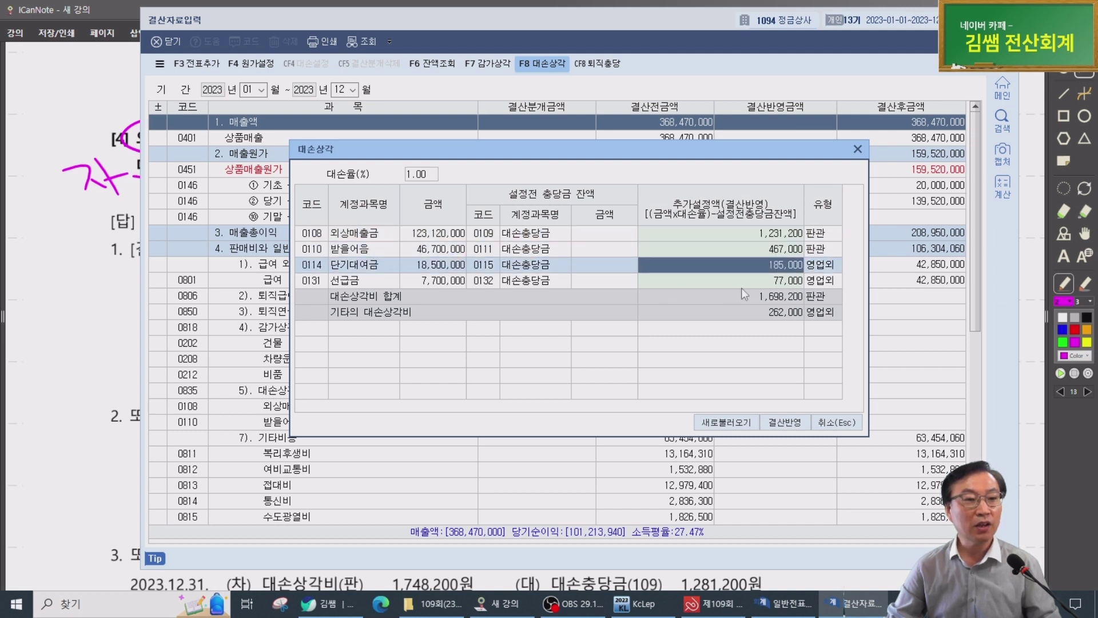
pyautogui.write('0')
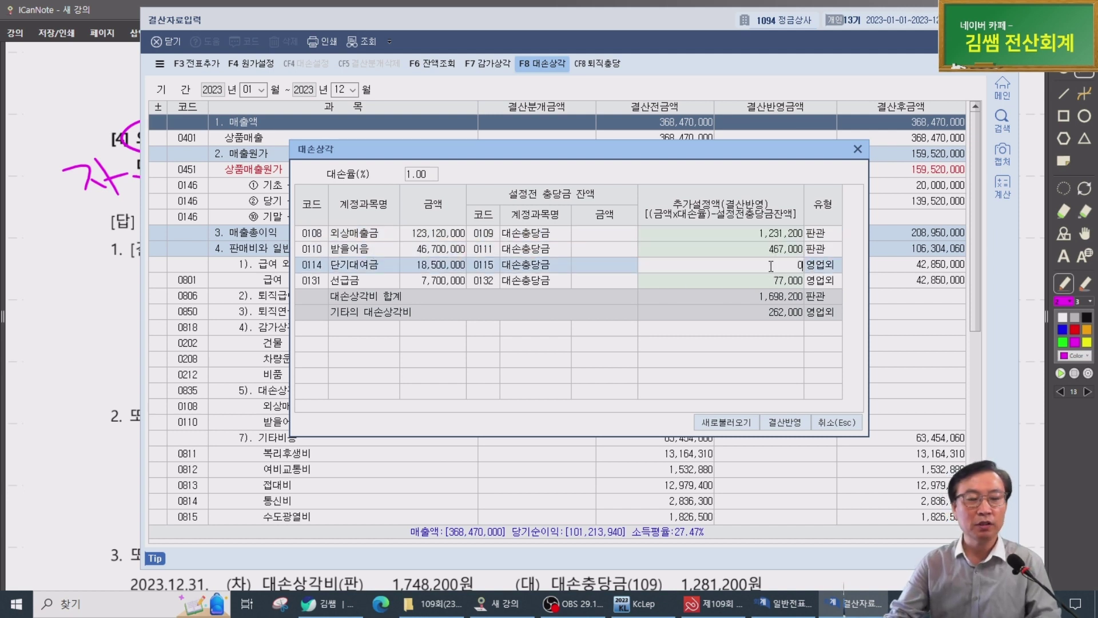
pyautogui.press('Return')
pyautogui.write('0')
pyautogui.press('Return')
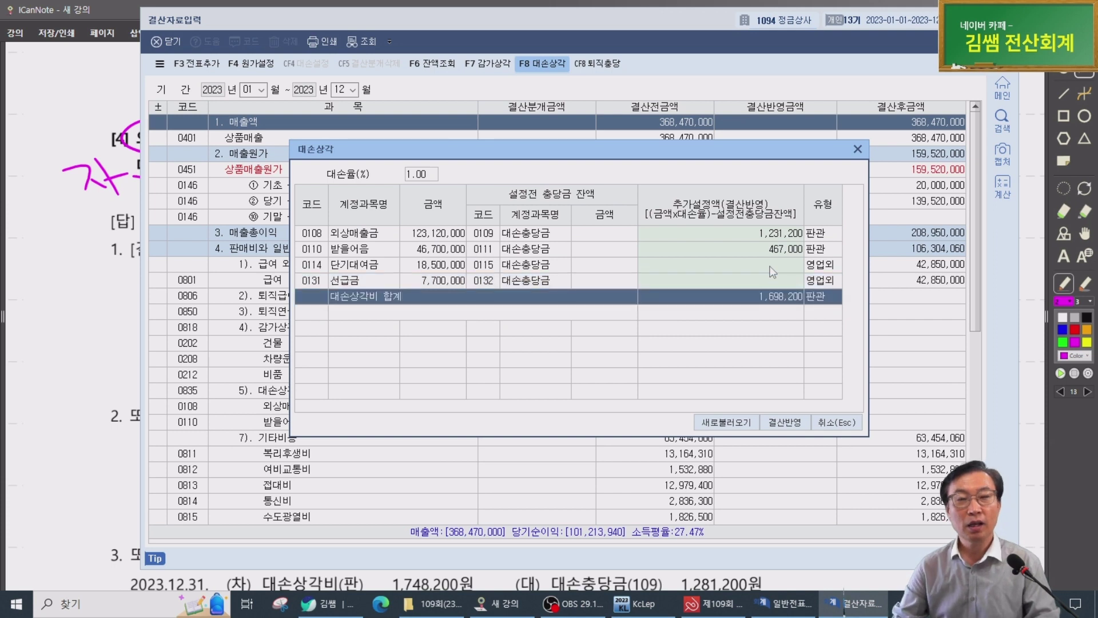
pyautogui.click(784, 422)
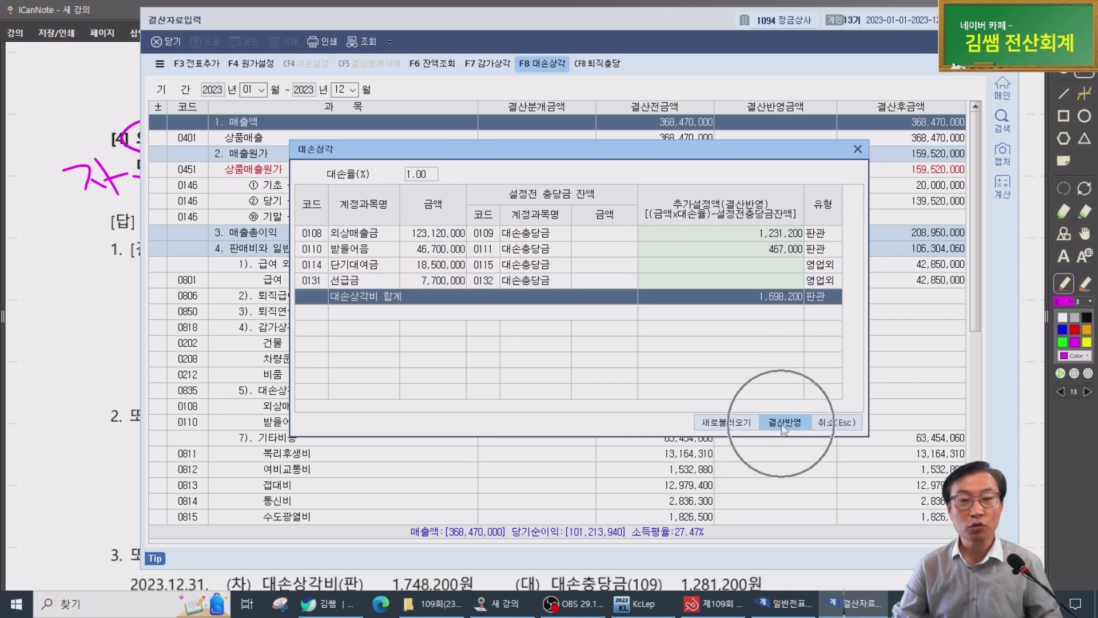
# Check 판매비와 일반관리비, 5). 대손상각 and the 받을어음 결산반영금액 in the closing sheet
pyautogui.click(247, 251)
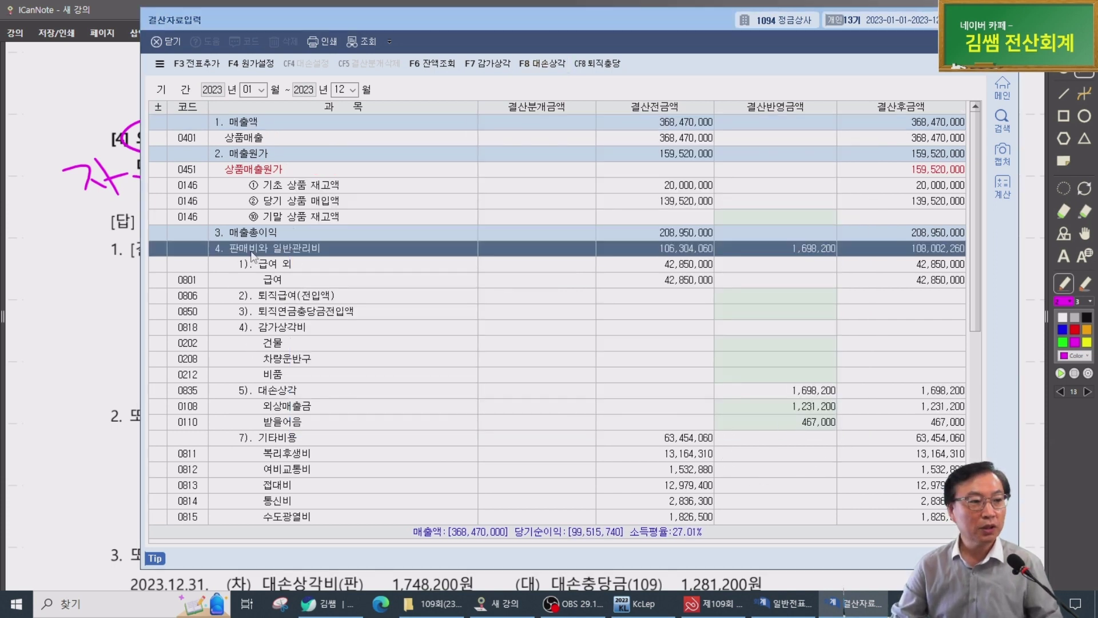
pyautogui.click(309, 396)
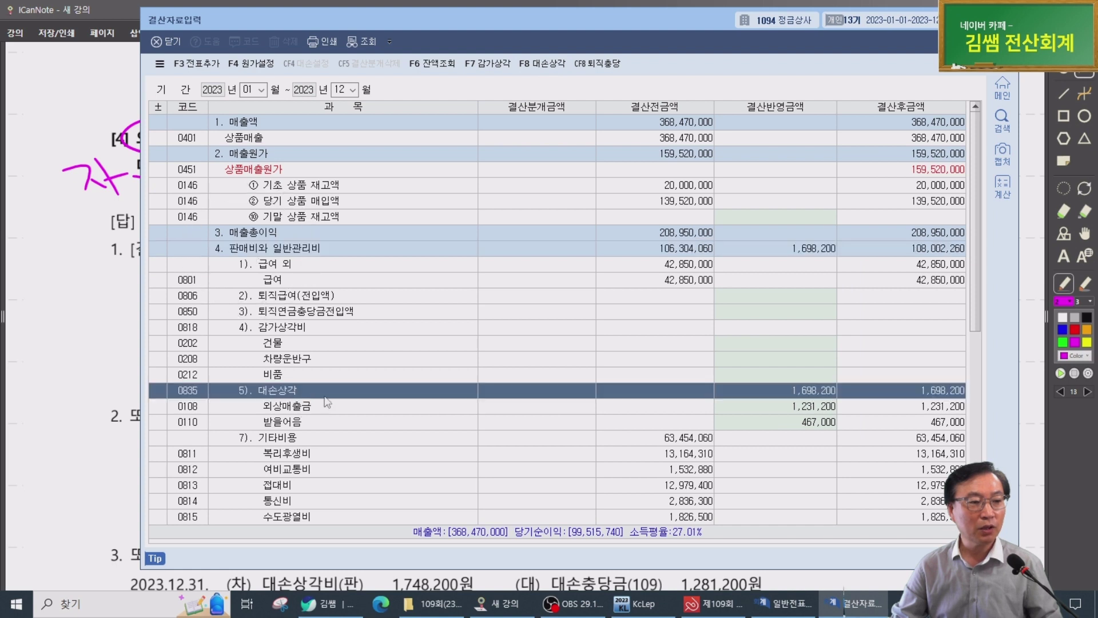
pyautogui.click(811, 421)
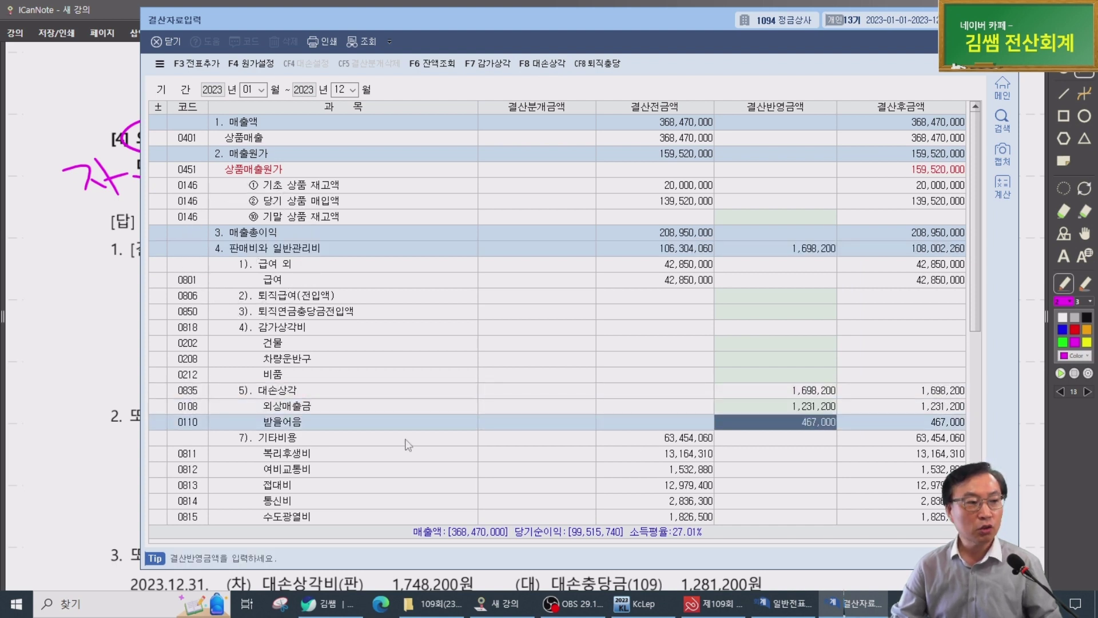
# Return to ICanNote and bracket, underline and slash off question [4]'s condition about setting no 대손충당금 for 기타 채권
pyautogui.click(77, 335)
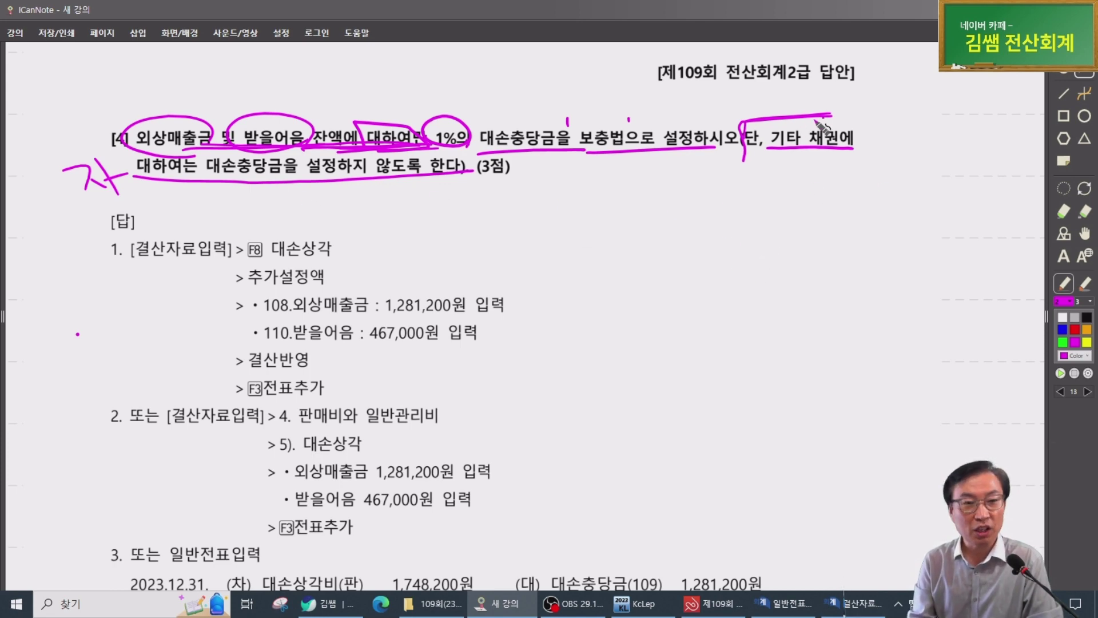
pyautogui.moveTo(830, 116); pyautogui.dragTo(724, 156)
pyautogui.moveTo(239, 187)
pyautogui.mouseDown()
pyautogui.moveTo(503, 173)
pyautogui.moveTo(429, 148)
pyautogui.mouseUp()
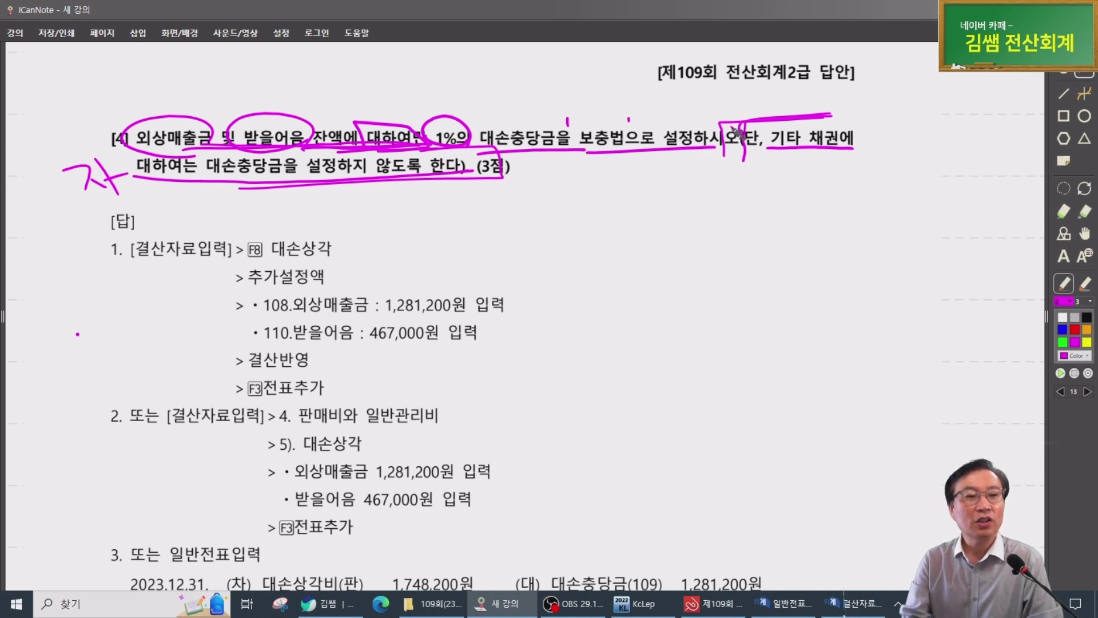
pyautogui.moveTo(734, 91)
pyautogui.mouseDown()
pyautogui.moveTo(678, 172)
pyautogui.moveTo(685, 185)
pyautogui.mouseUp()
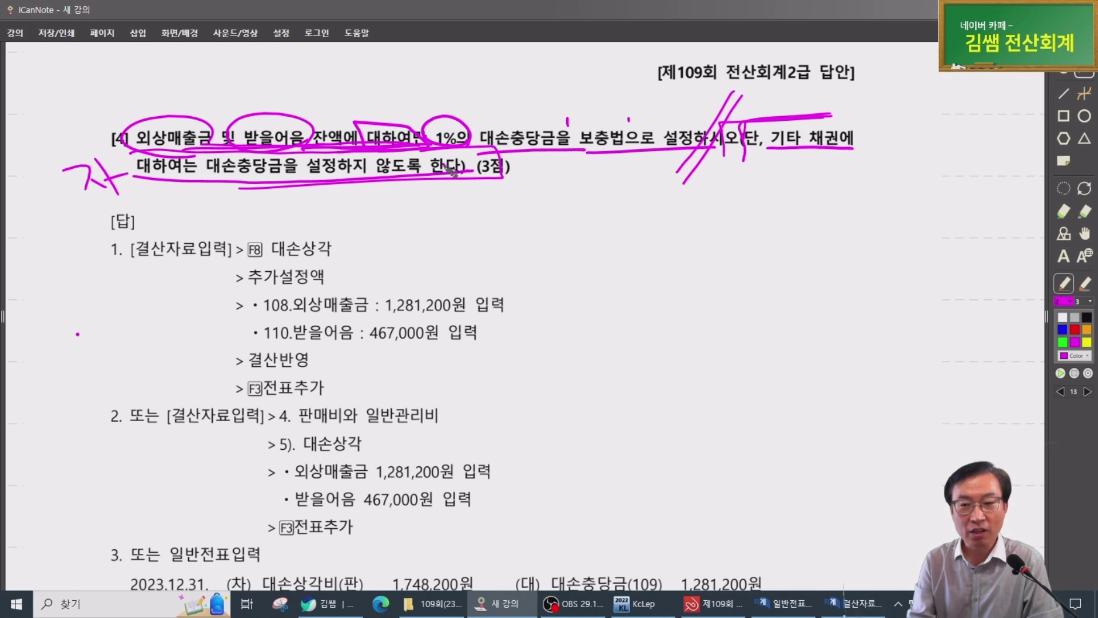
pyautogui.moveTo(767, 155); pyautogui.dragTo(783, 154)
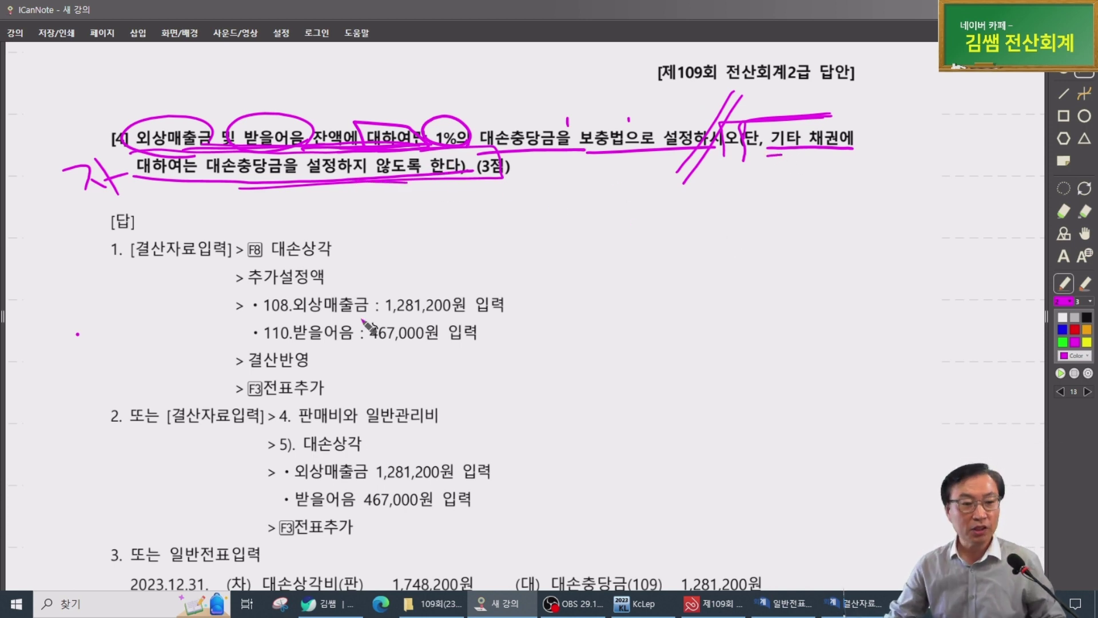
# Switch back to KcLep's 결산자료입력, reopen the 대손상각 calculation, and check the 추가설정액 of each receivable from 외상매출금 to 선급금
pyautogui.click(852, 604)
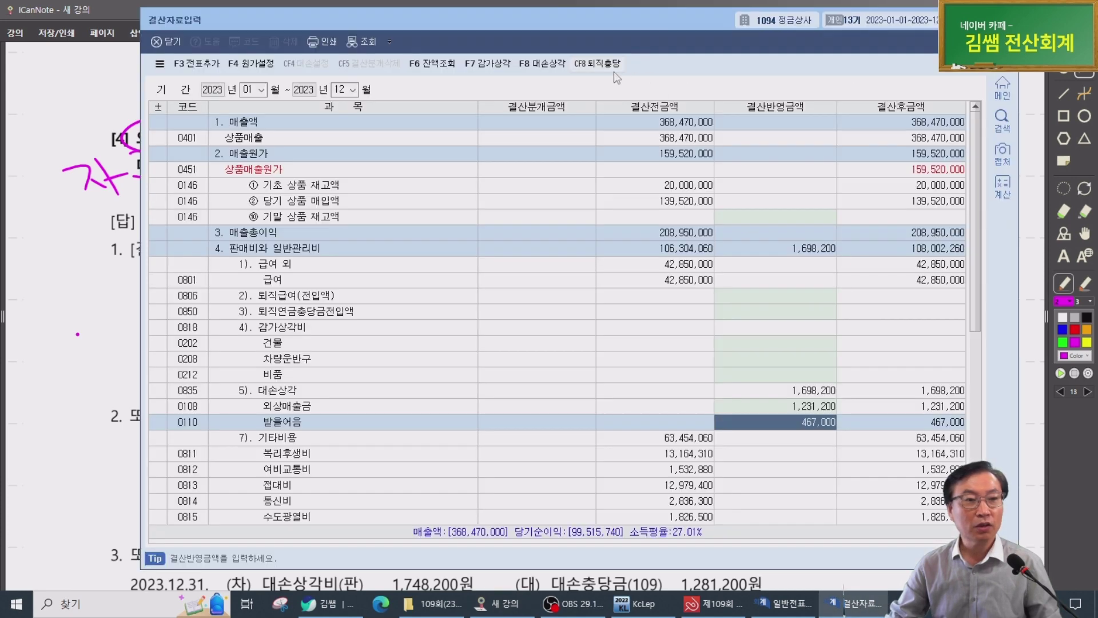
pyautogui.click(543, 63)
pyautogui.click(524, 340)
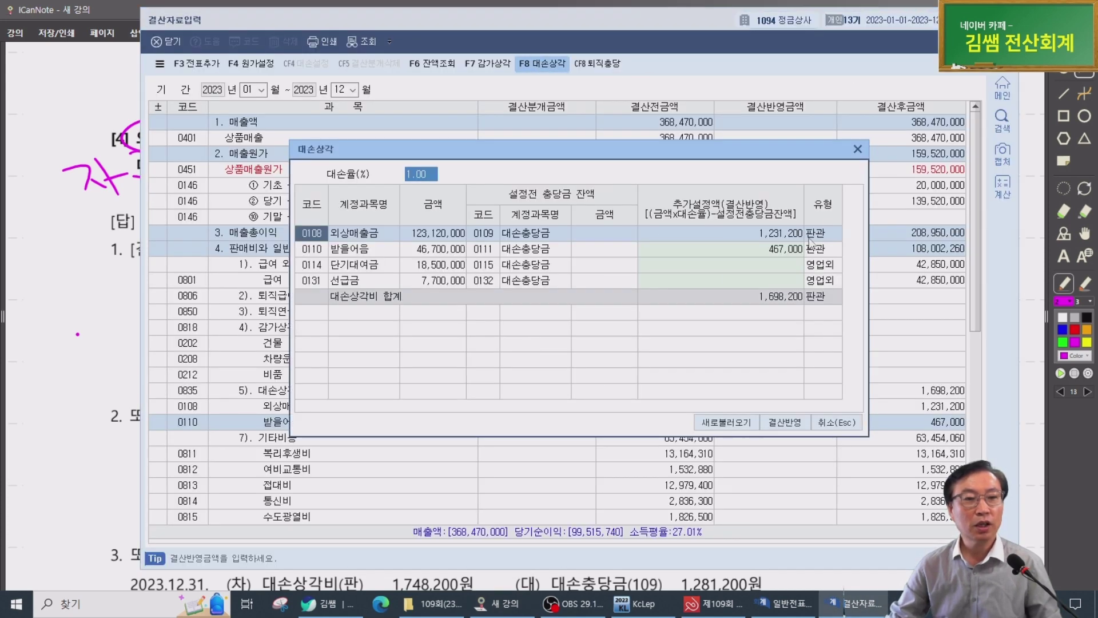
pyautogui.click(758, 234)
pyautogui.click(754, 250)
pyautogui.click(758, 265)
pyautogui.click(765, 280)
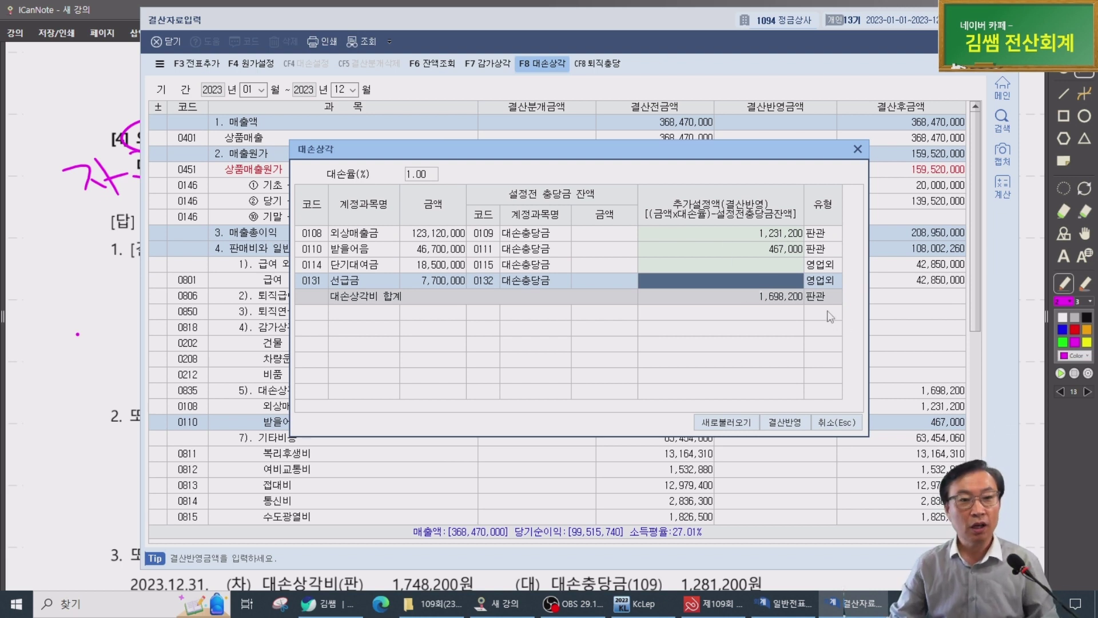
pyautogui.click(788, 271)
pyautogui.click(786, 269)
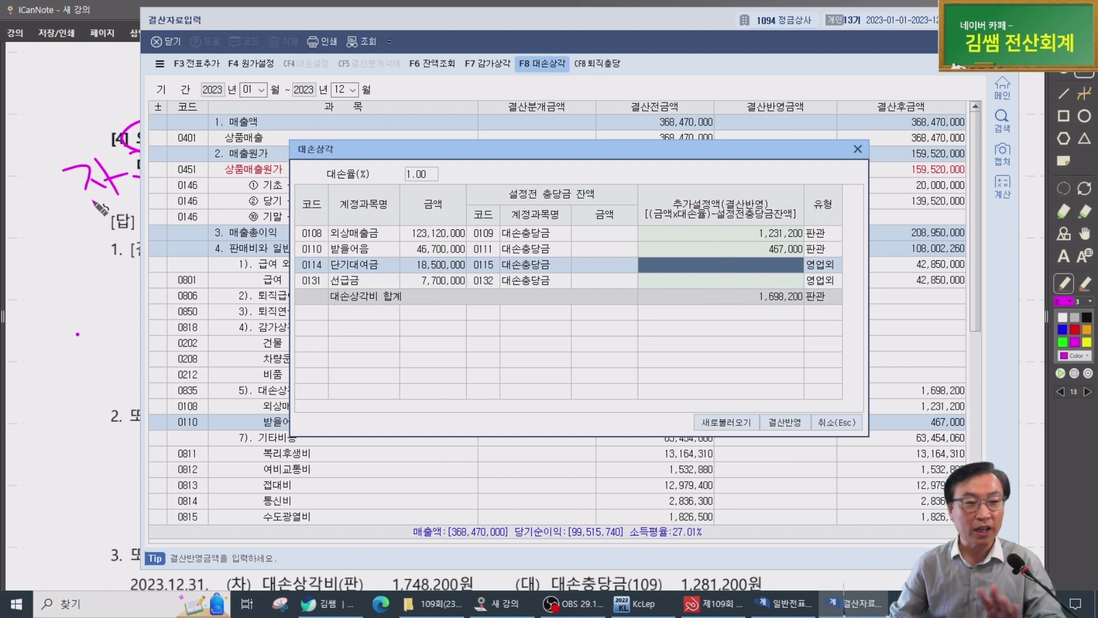
# Compare the 추가설정액 rows of 외상매출금 and 받을어음 with those of 단기대여금 and 선급금 in the 대손상각 calculation
pyautogui.click(369, 248)
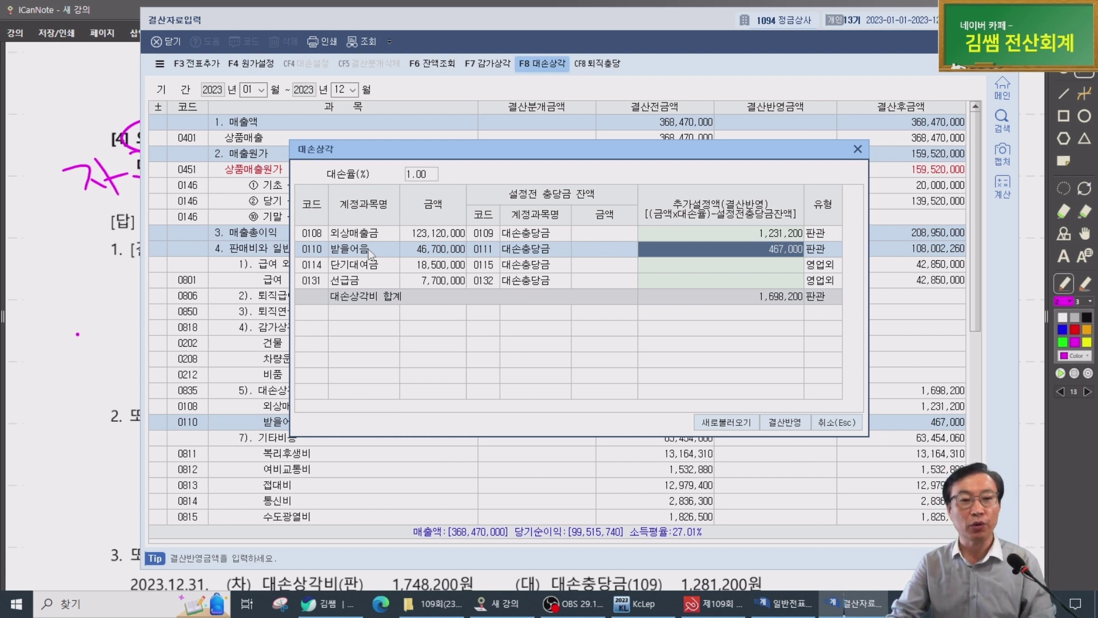
pyautogui.press('Return')
pyautogui.press('Return')
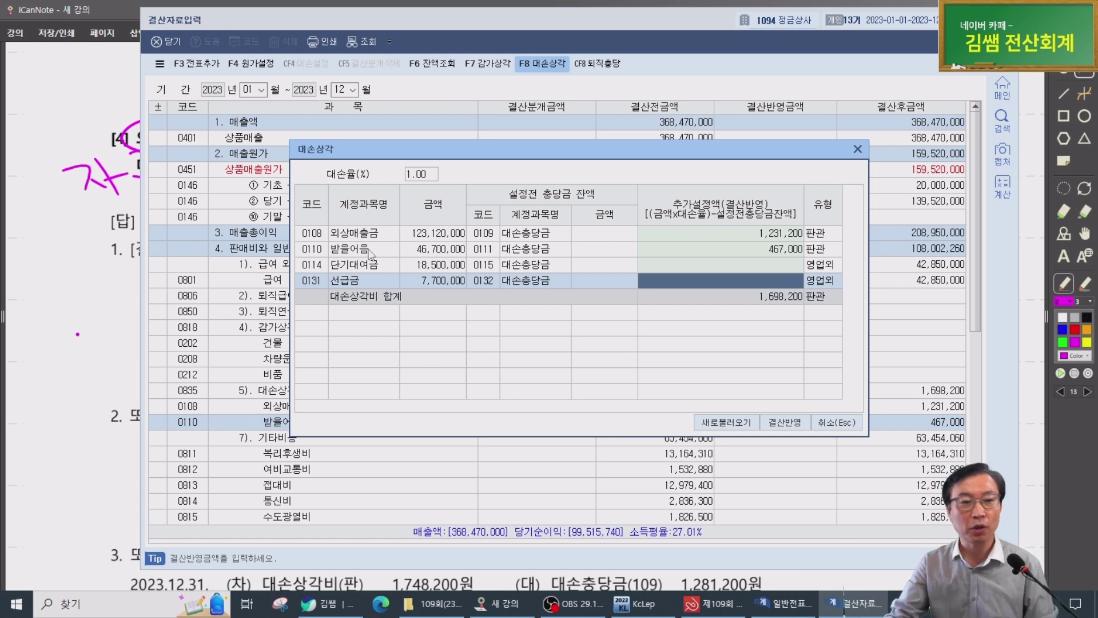
pyautogui.press('Up')
pyautogui.press('Up')
pyautogui.press('Up')
pyautogui.press('Down')
pyautogui.press('Down')
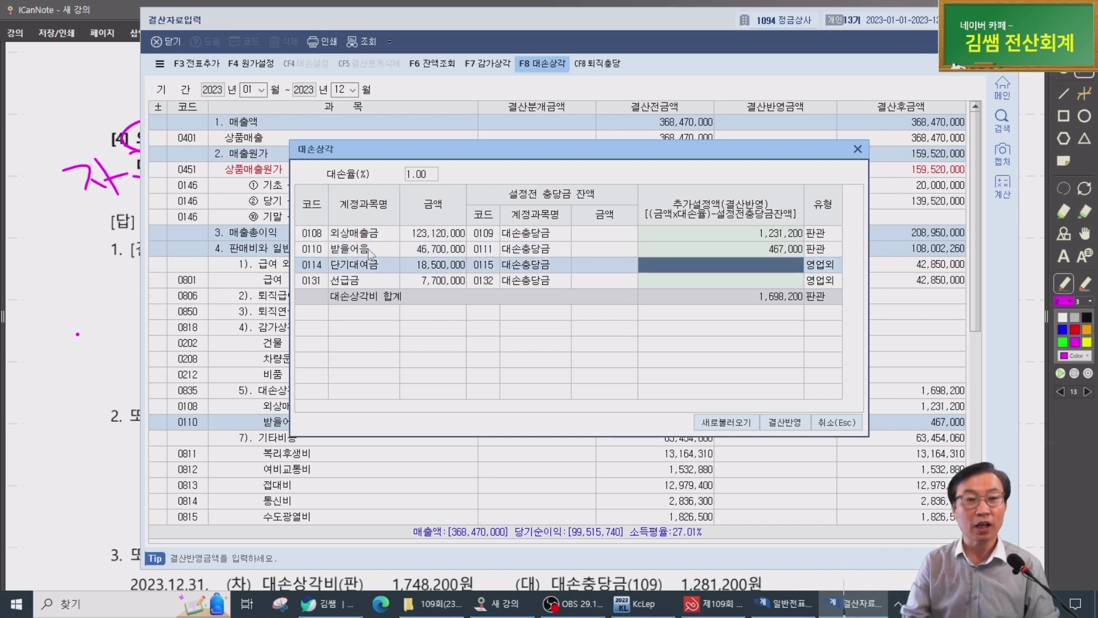
pyautogui.press('Down')
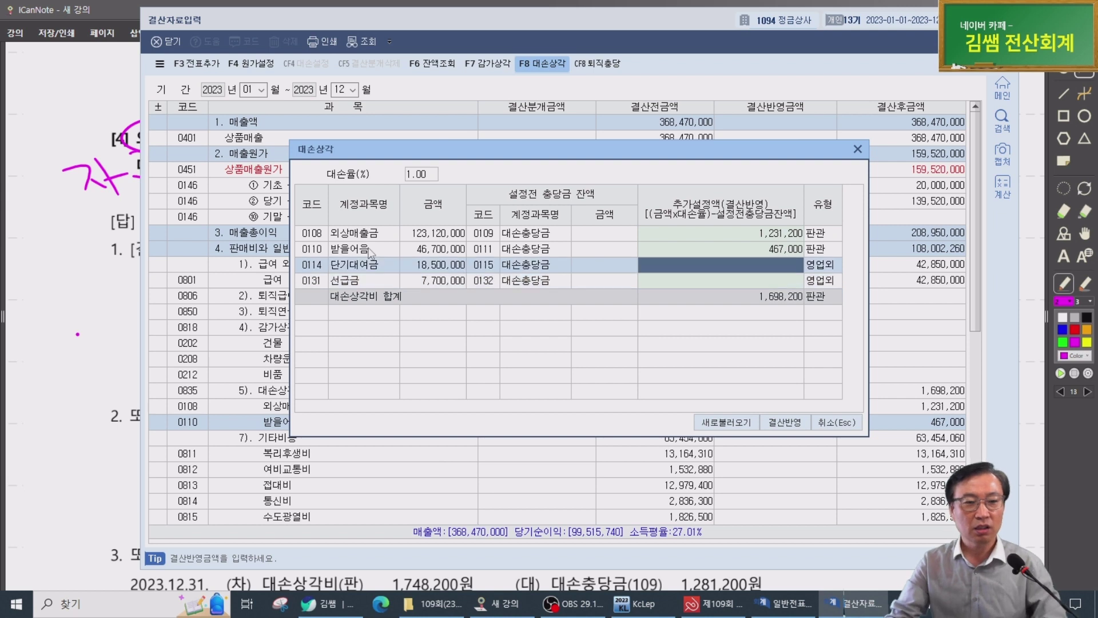
pyautogui.press('Up')
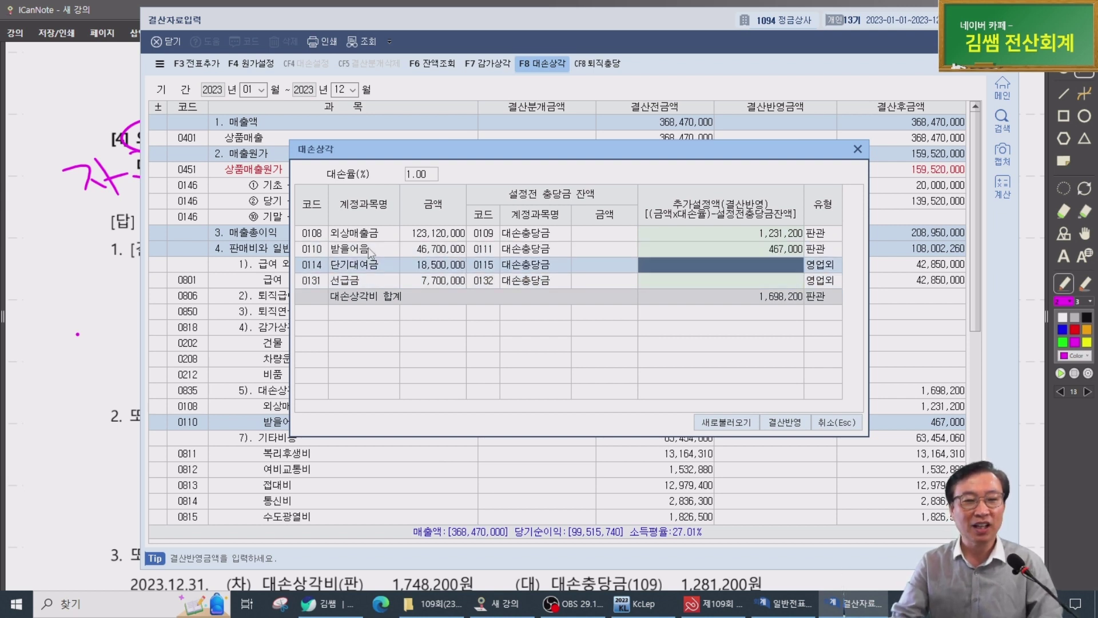
pyautogui.press('Down')
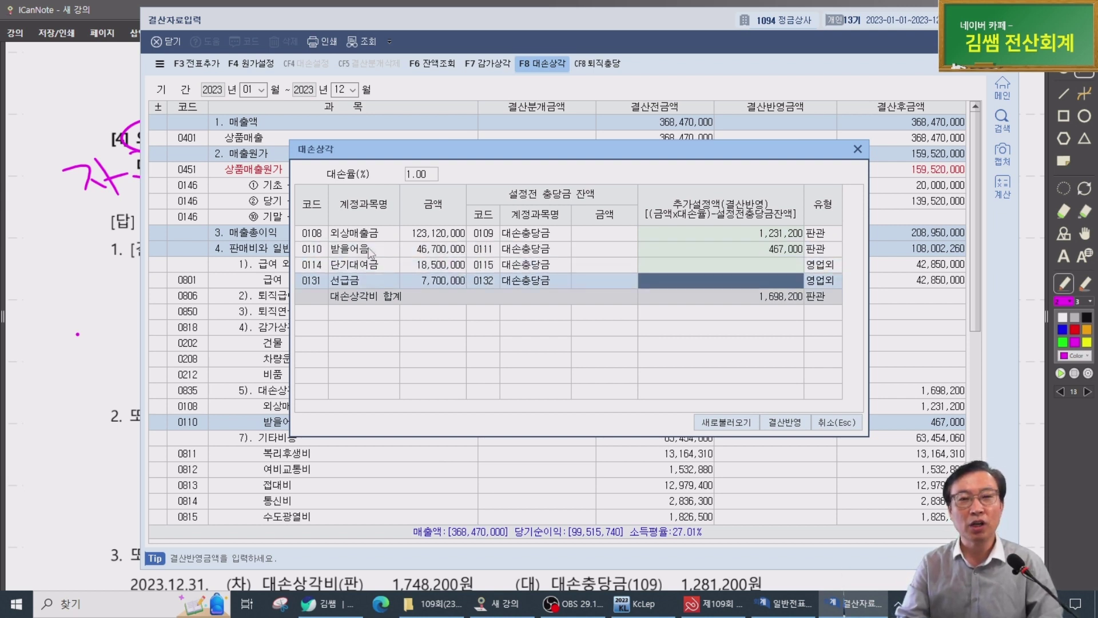
pyautogui.press('Down')
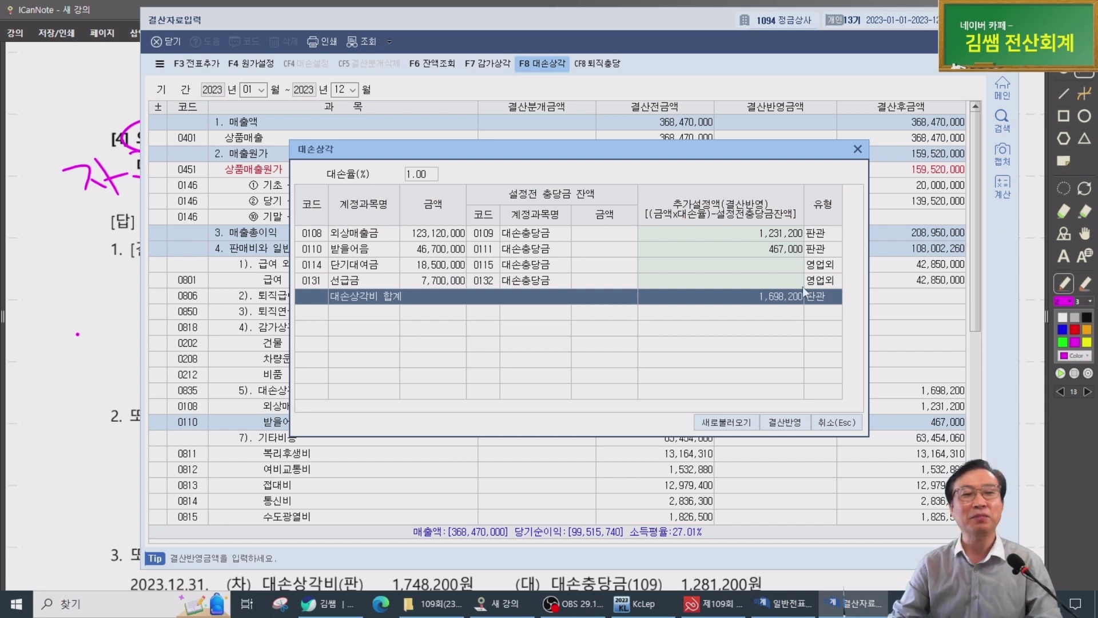
# Recheck the 선급금 and 단기대여금 rows and apply the 대손상각 amounts to the closing data again
pyautogui.click(755, 282)
pyautogui.click(768, 263)
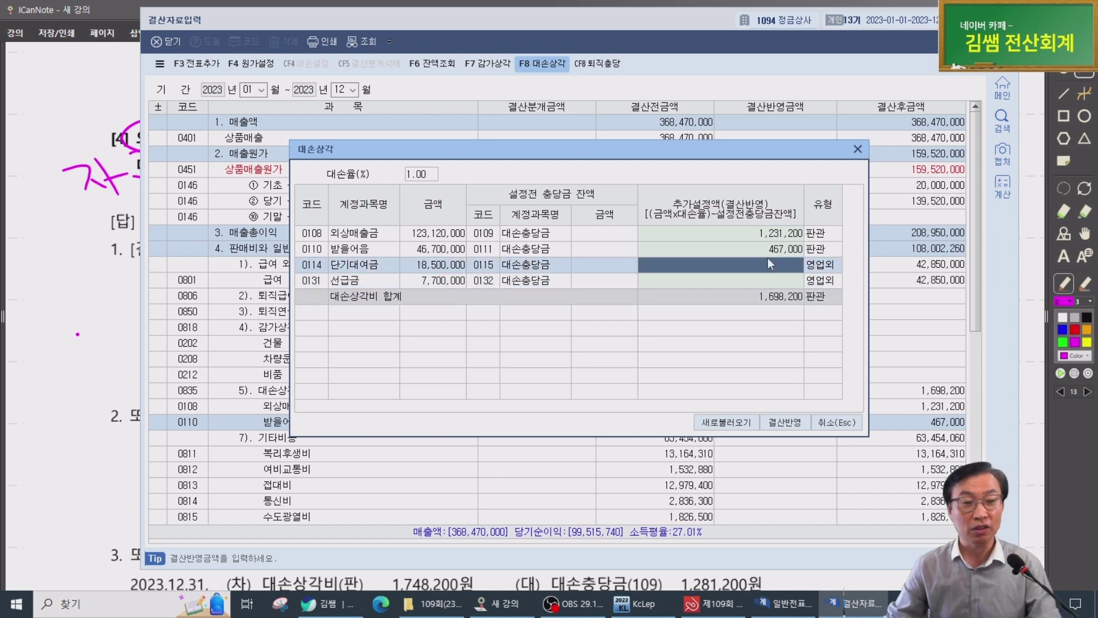
pyautogui.click(785, 422)
pyautogui.click(601, 330)
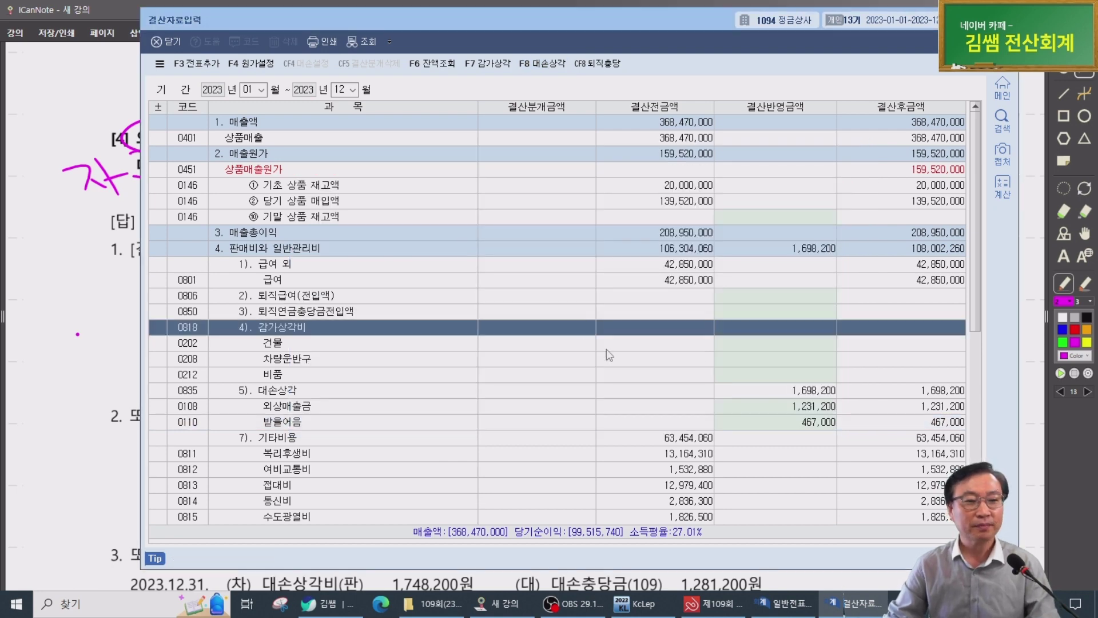
# Look through the closing sheet from 매출액 to 당기순이익 and locate the 결산반영금액 field of 기말 상품 재고액
pyautogui.scroll(-8, 588, 350)
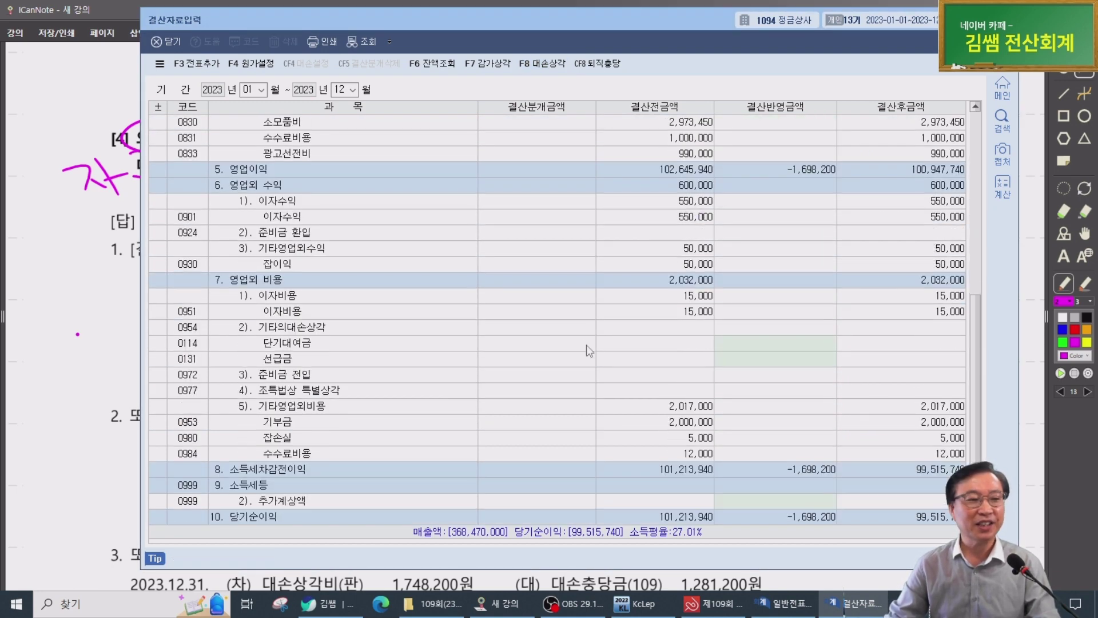
pyautogui.scroll(8, 586, 345)
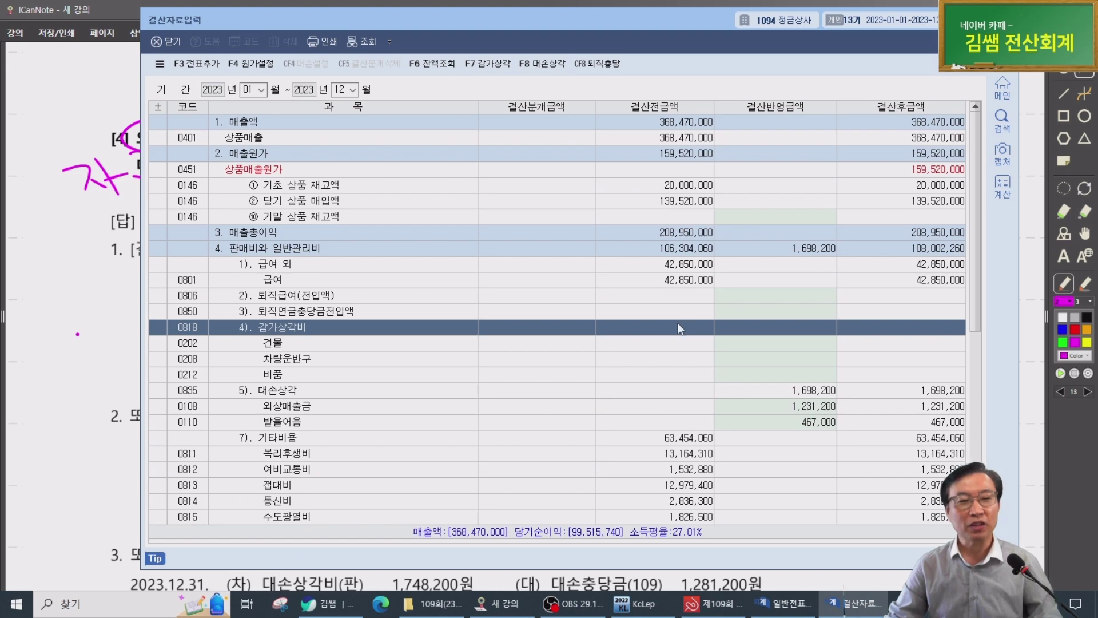
pyautogui.scroll(-5, 606, 389)
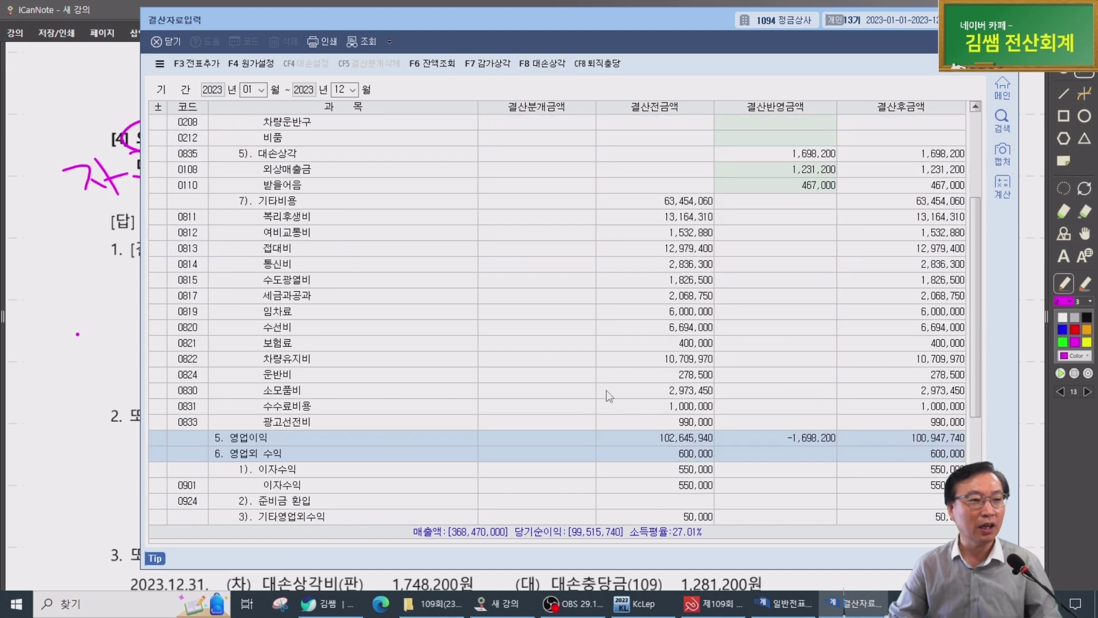
pyautogui.scroll(5, 606, 389)
pyautogui.click(717, 220)
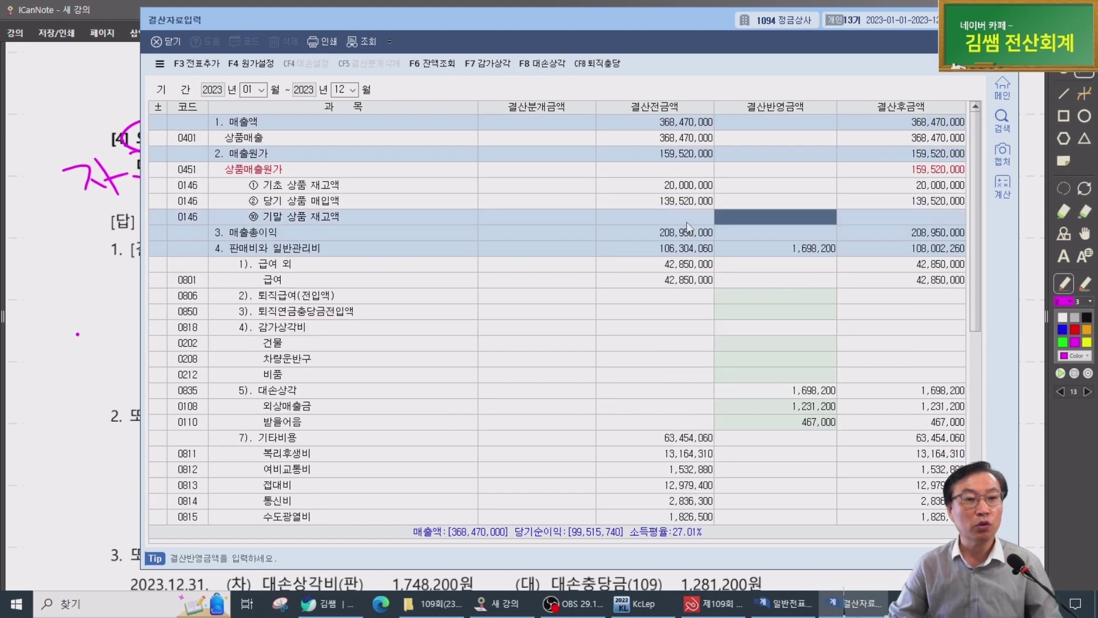
pyautogui.click(729, 212)
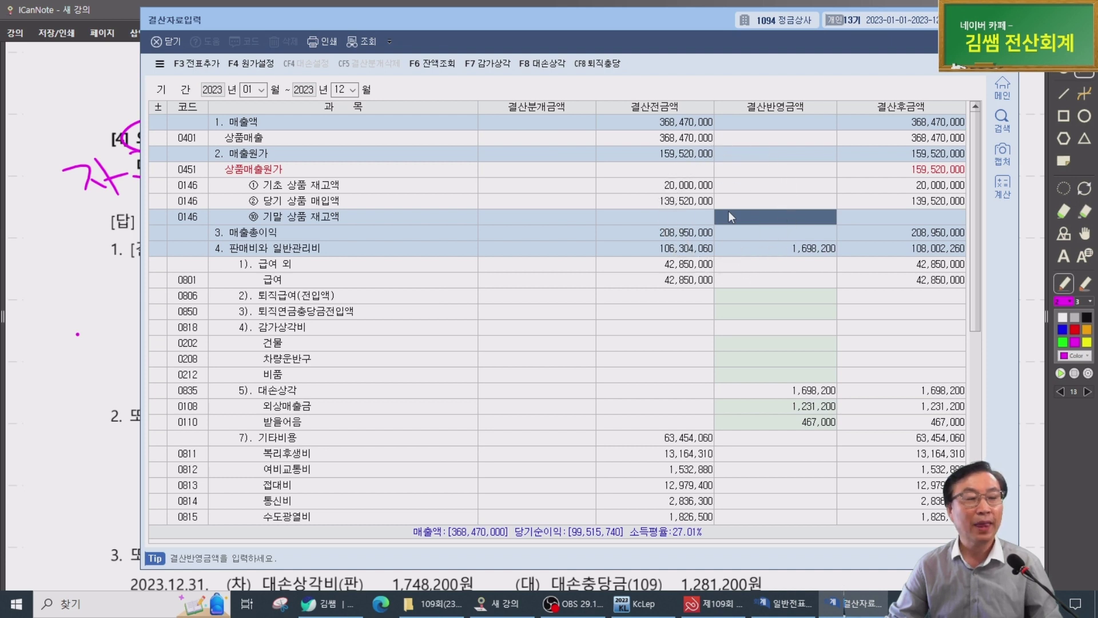
pyautogui.click(737, 214)
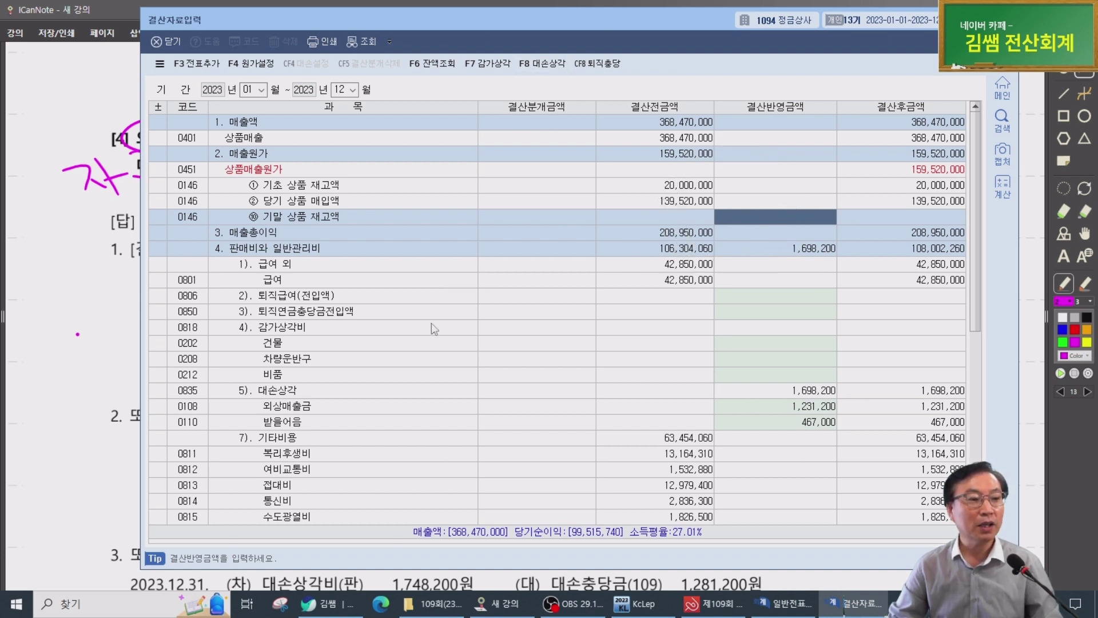
# Examine the 결산반영금액 fields for 건물, 차량운반구 and 비품 under 4). 감가상각비 in 판매비와 일반관리비
pyautogui.click(298, 251)
pyautogui.click(315, 330)
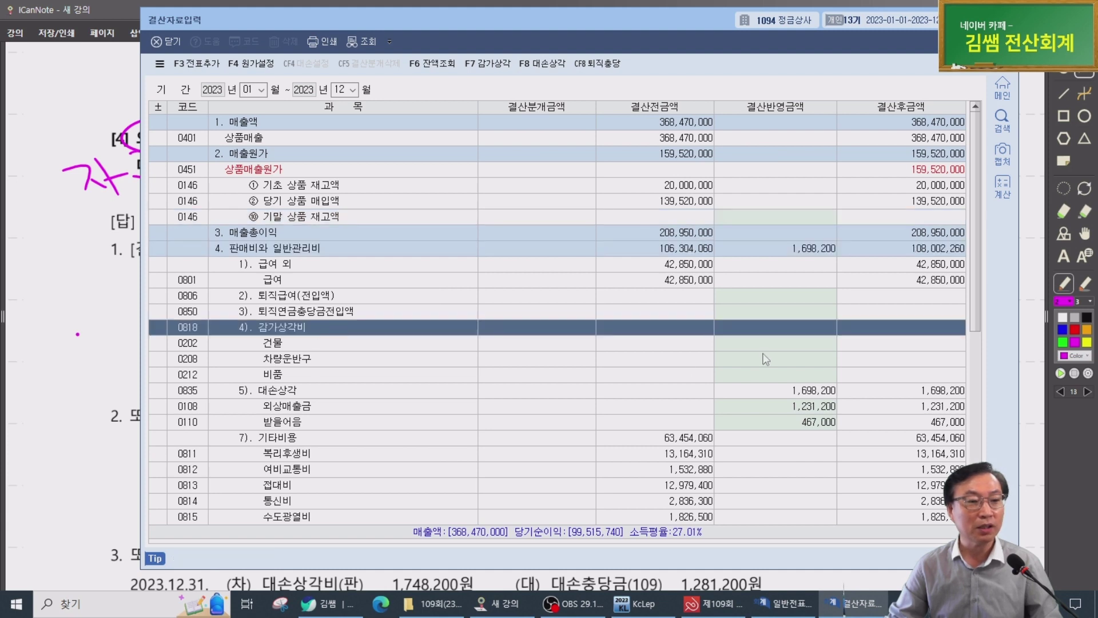
pyautogui.click(769, 343)
pyautogui.press('Down')
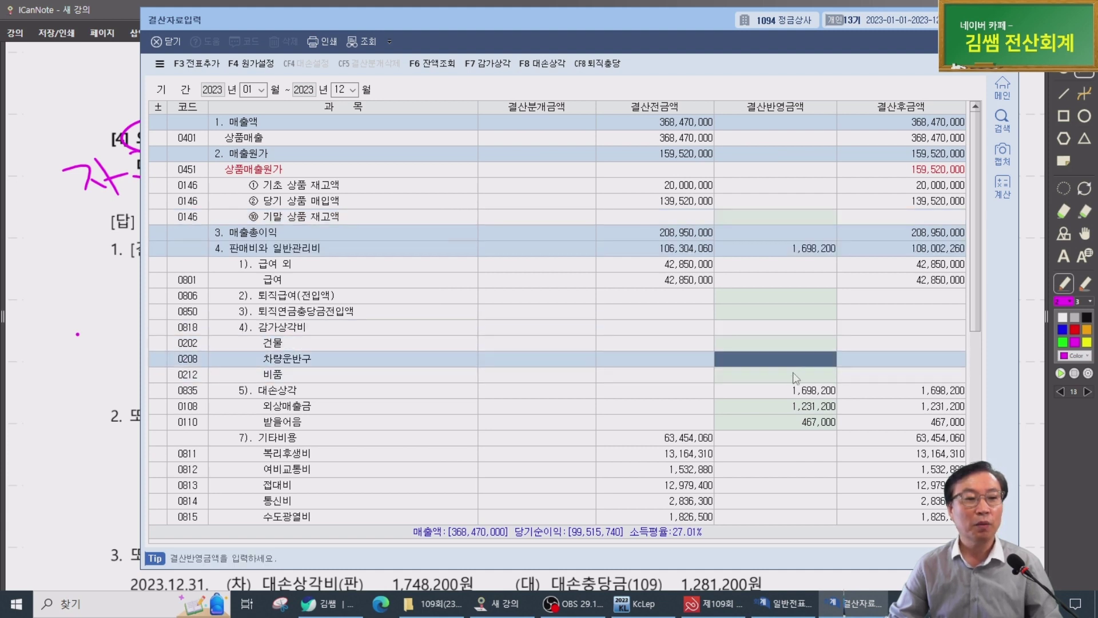
pyautogui.press('Down')
pyautogui.press('Up')
pyautogui.press('Up')
pyautogui.press('Down')
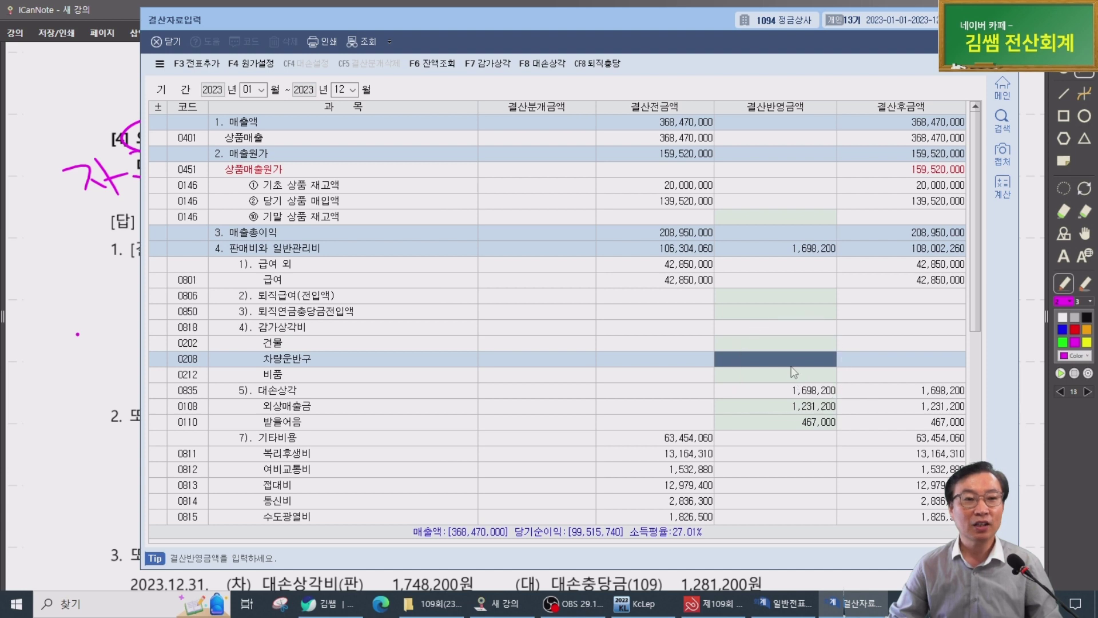
# Check the 감가상각 calculation window, close it without applying, and look over the 결산반영금액 field of 차량운반구
pyautogui.click(480, 64)
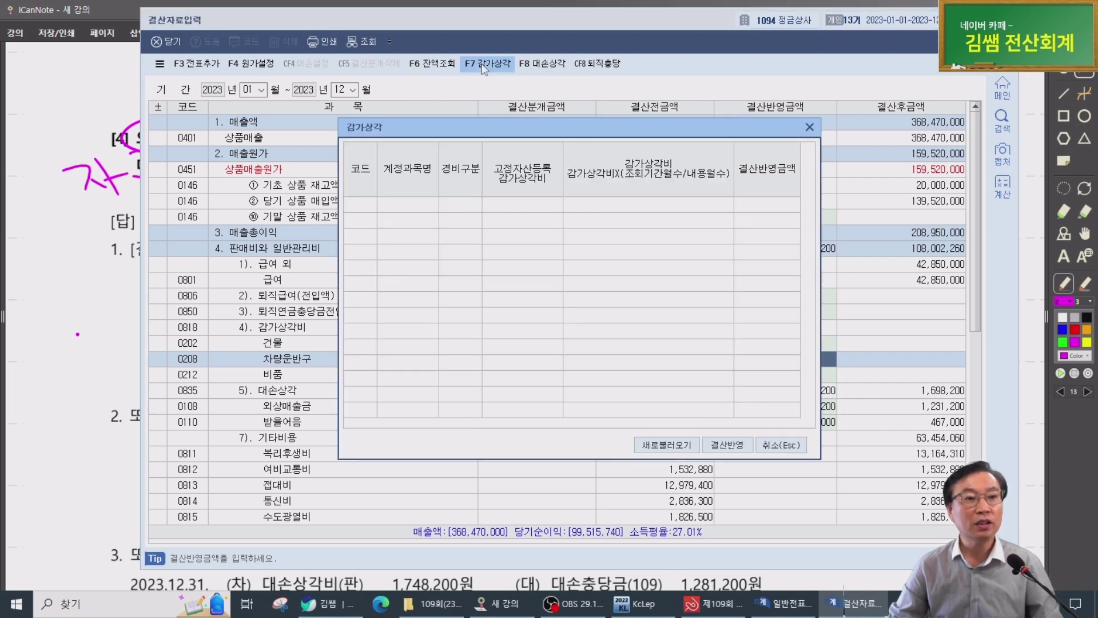
pyautogui.press('Escape')
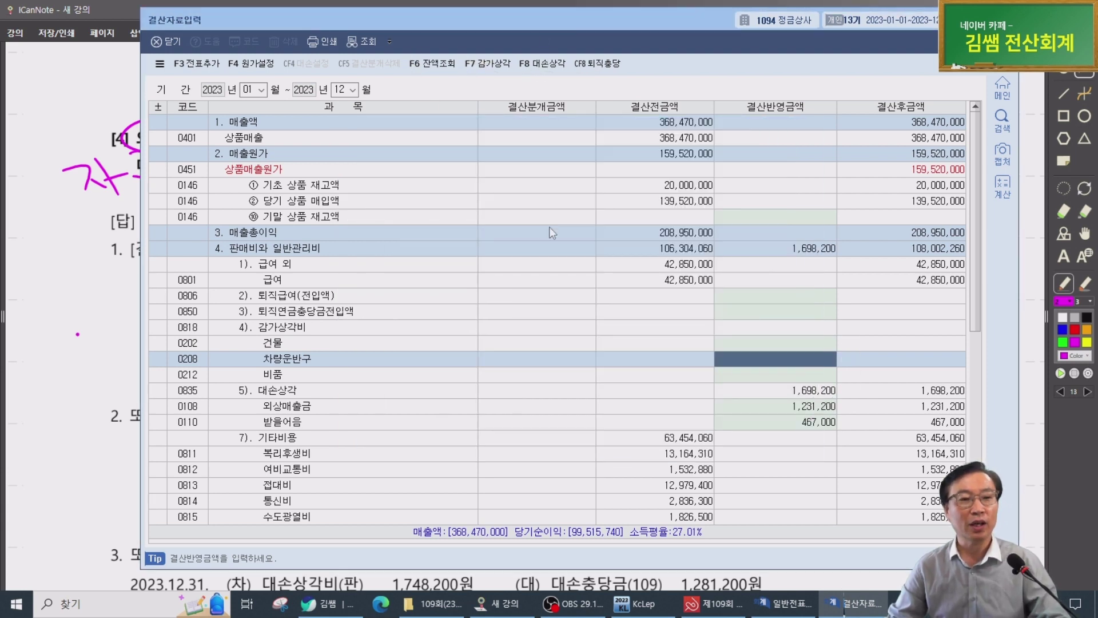
pyautogui.click(783, 357)
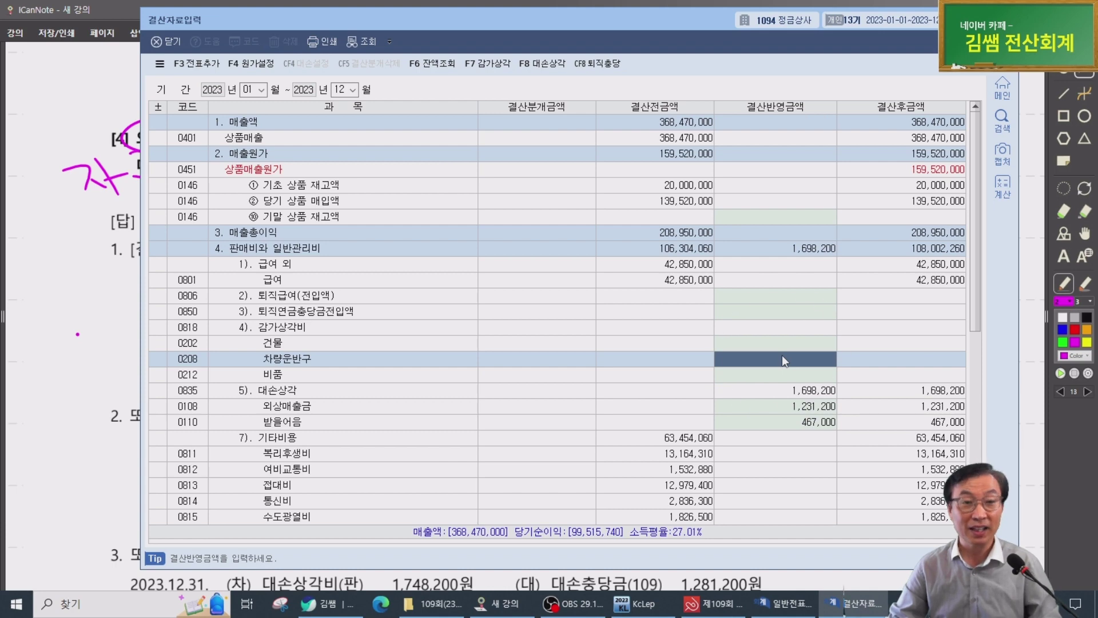
pyautogui.scroll(-5, 781, 355)
pyautogui.scroll(4, 790, 358)
pyautogui.scroll(1, 792, 359)
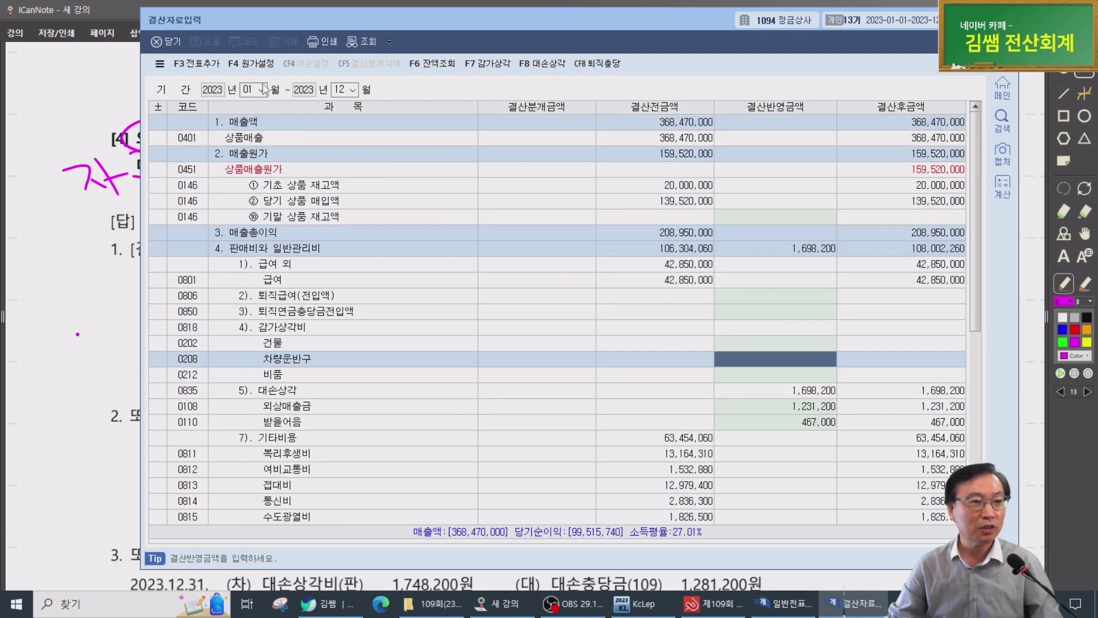
# Add the closing entries to the general journal and refresh 일반전표입력 for December 31 to check the 대손상각비 and 대손충당금 lines
pyautogui.click(199, 65)
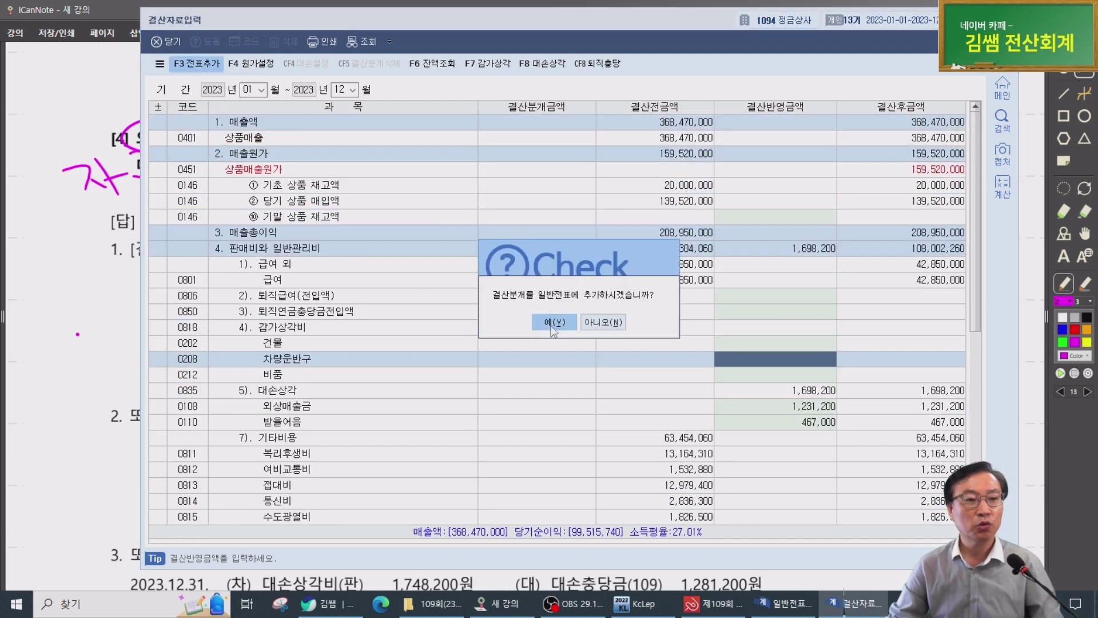
pyautogui.click(553, 323)
pyautogui.hotkey('alt', 'Tab')
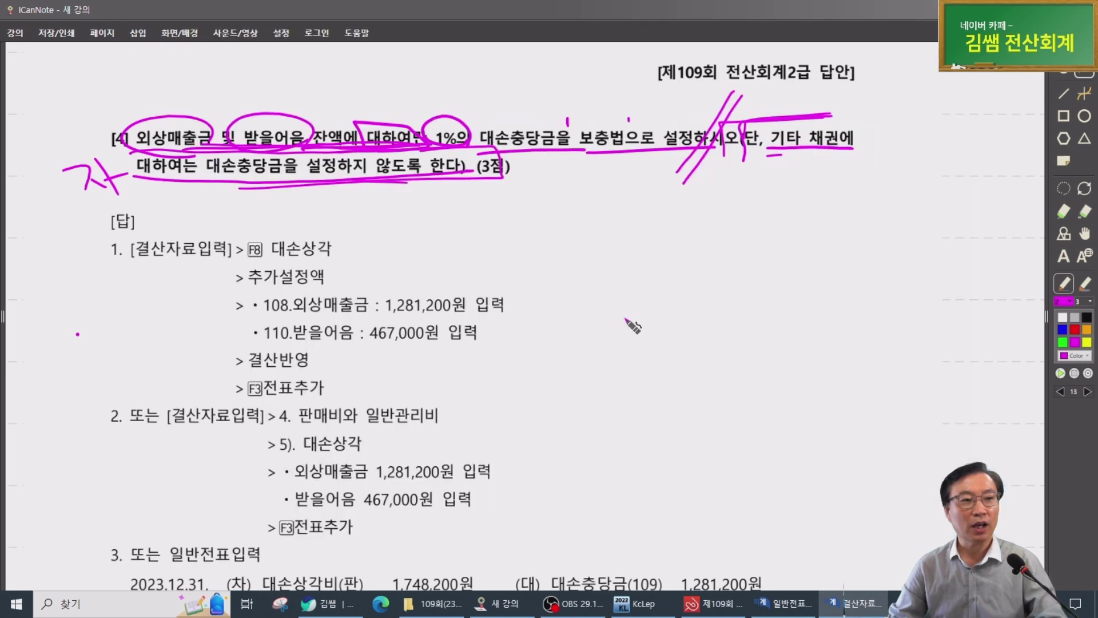
pyautogui.hotkey('alt', 'Tab')
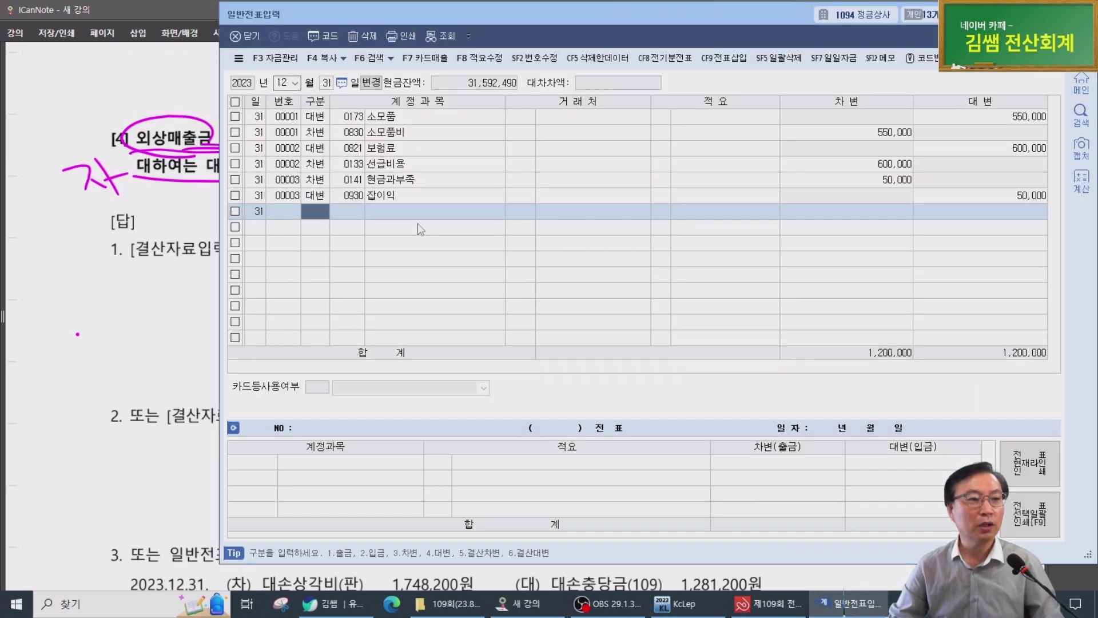
pyautogui.click(400, 221)
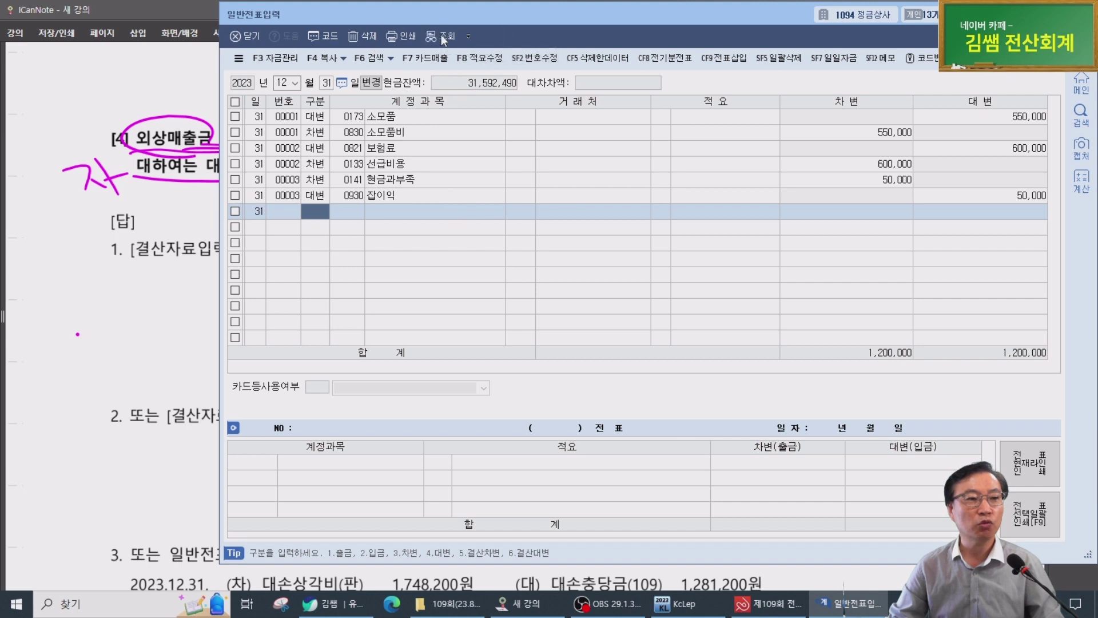
pyautogui.click(441, 36)
pyautogui.click(389, 223)
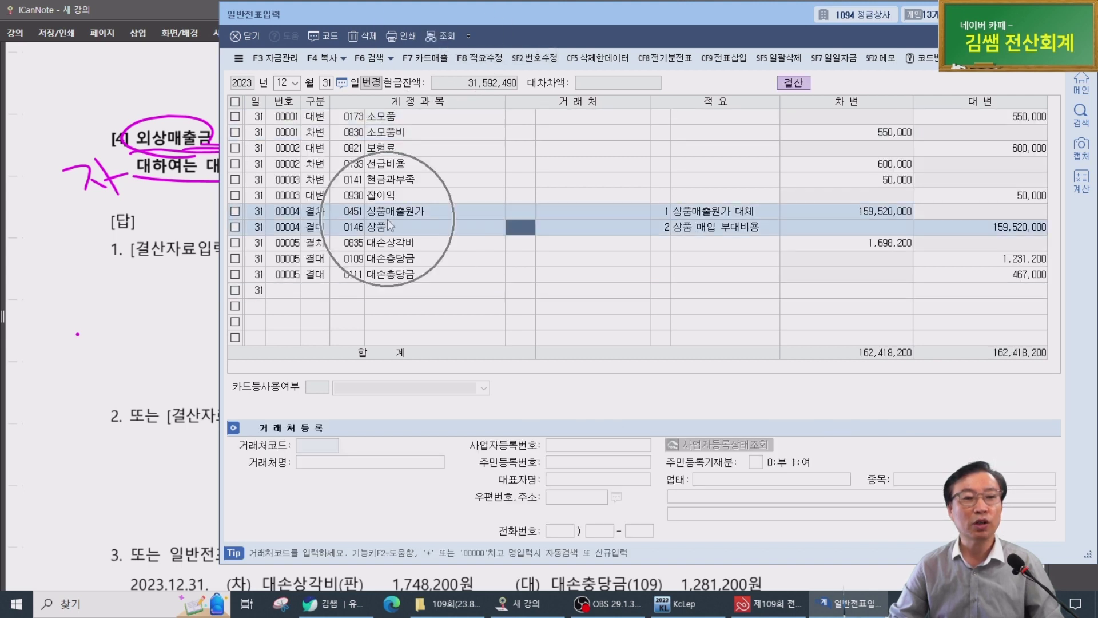
pyautogui.click(405, 253)
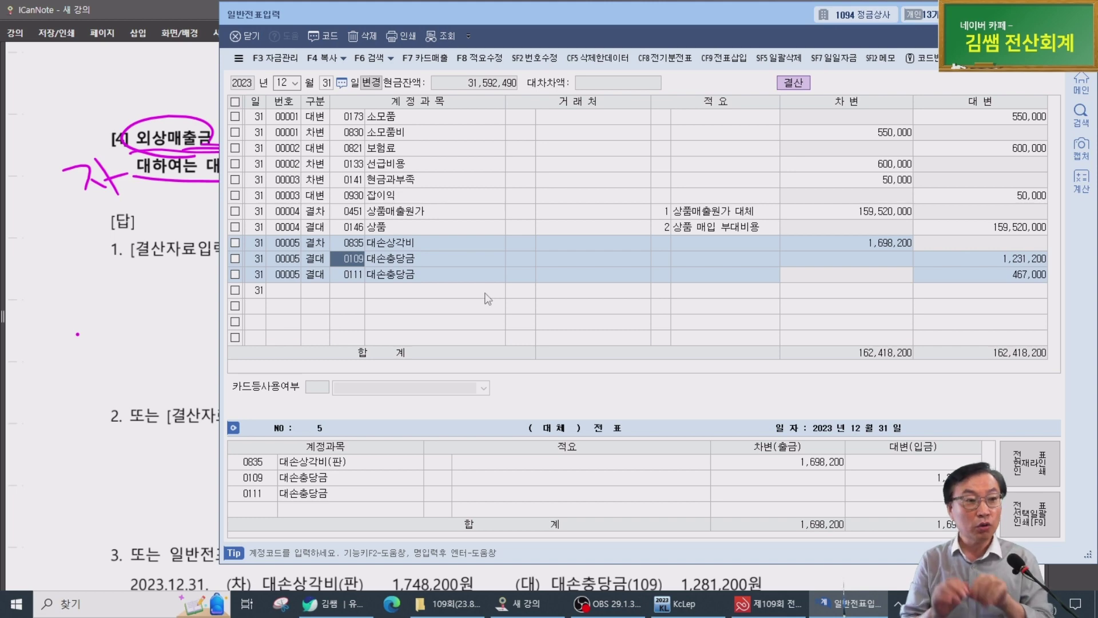
# Return to the answer notes and mark answer 1: circle 결산자료입력, box the 외상매출금 and 받을어음 amounts, and circle 결산반영 and 전표추가
pyautogui.click(95, 251)
pyautogui.scroll(-3, 83, 301)
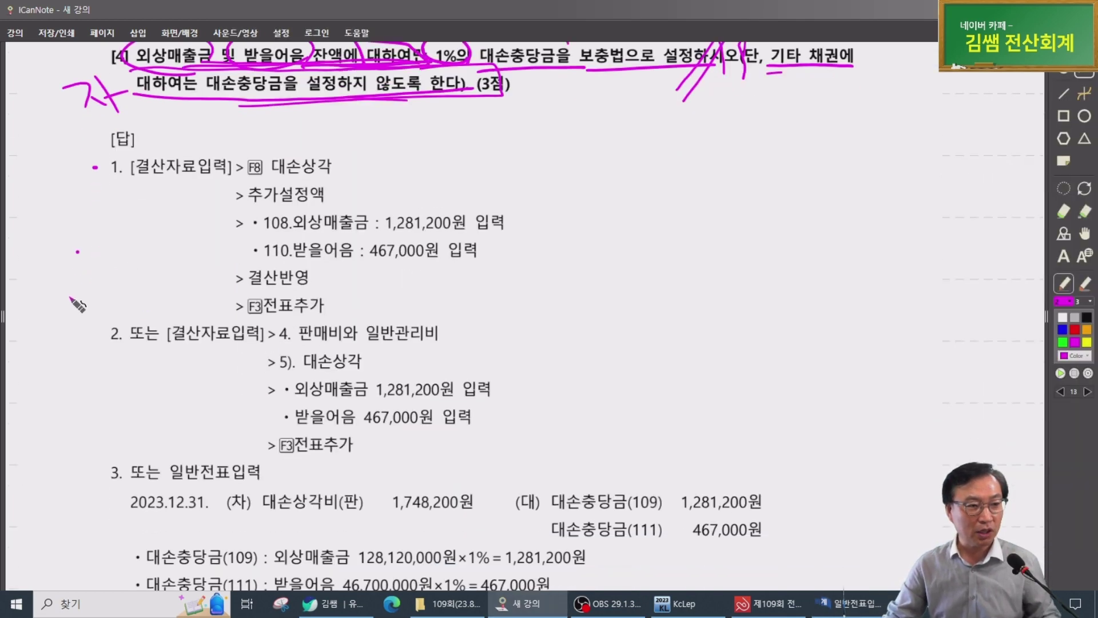
pyautogui.moveTo(213, 167)
pyautogui.mouseDown()
pyautogui.moveTo(136, 171)
pyautogui.moveTo(200, 186)
pyautogui.mouseUp()
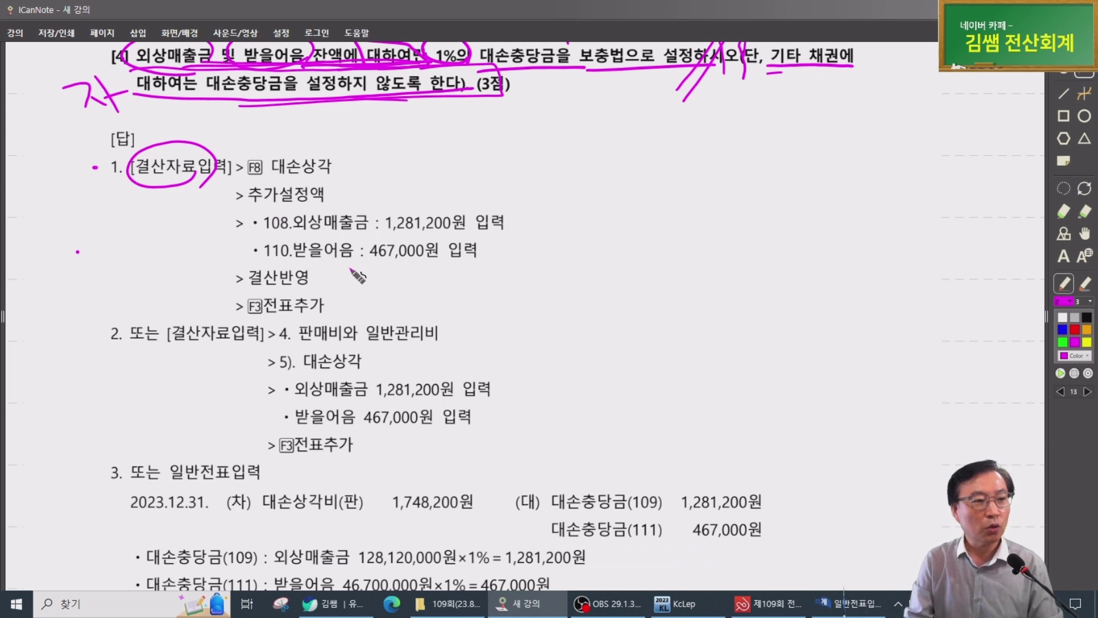
pyautogui.moveTo(282, 272)
pyautogui.mouseDown()
pyautogui.moveTo(496, 261)
pyautogui.moveTo(366, 204)
pyautogui.moveTo(283, 270)
pyautogui.mouseUp()
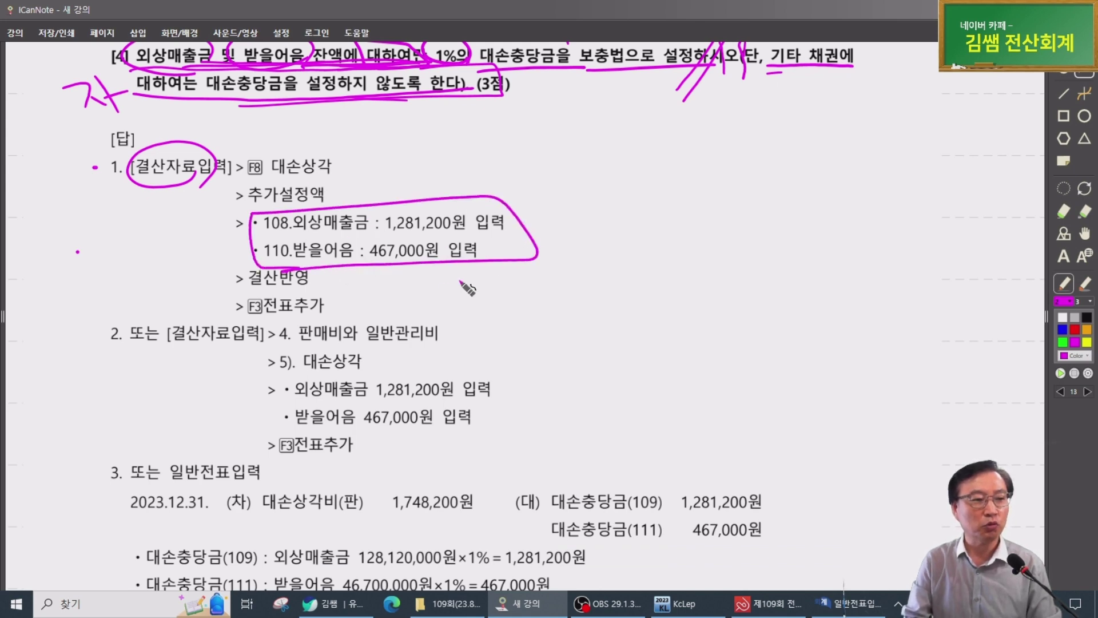
pyautogui.moveTo(345, 313); pyautogui.dragTo(350, 312)
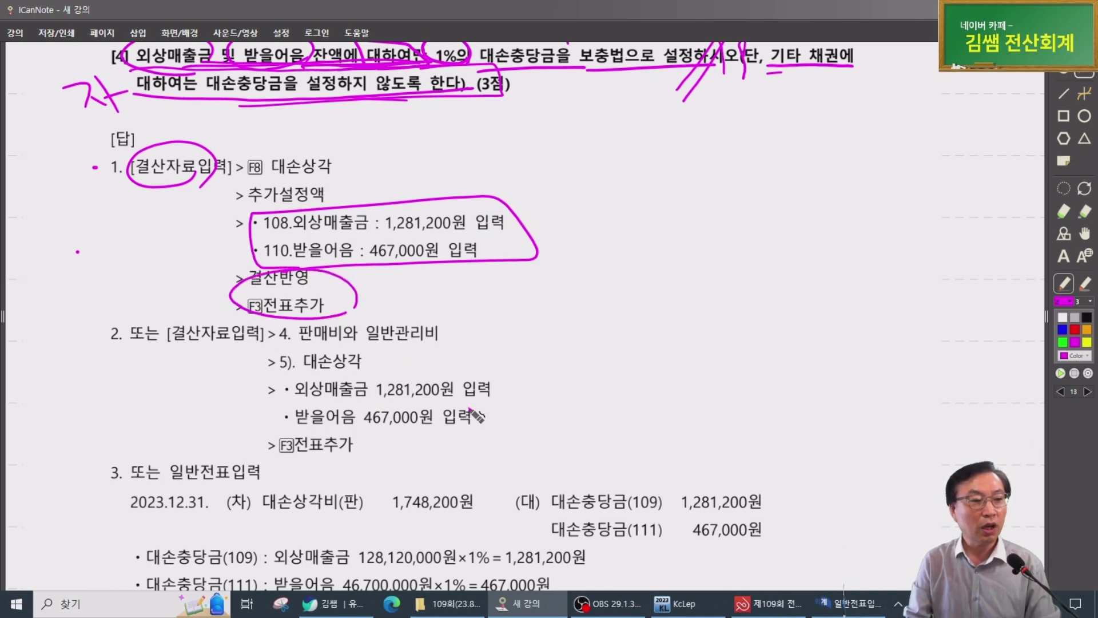
# Mark answer 2 by circling 결산자료입력, underlining 판매비와 일반관리비, and circling the 외상매출금 and 받을어음 amounts under 대손상각
pyautogui.scroll(-1, 475, 415)
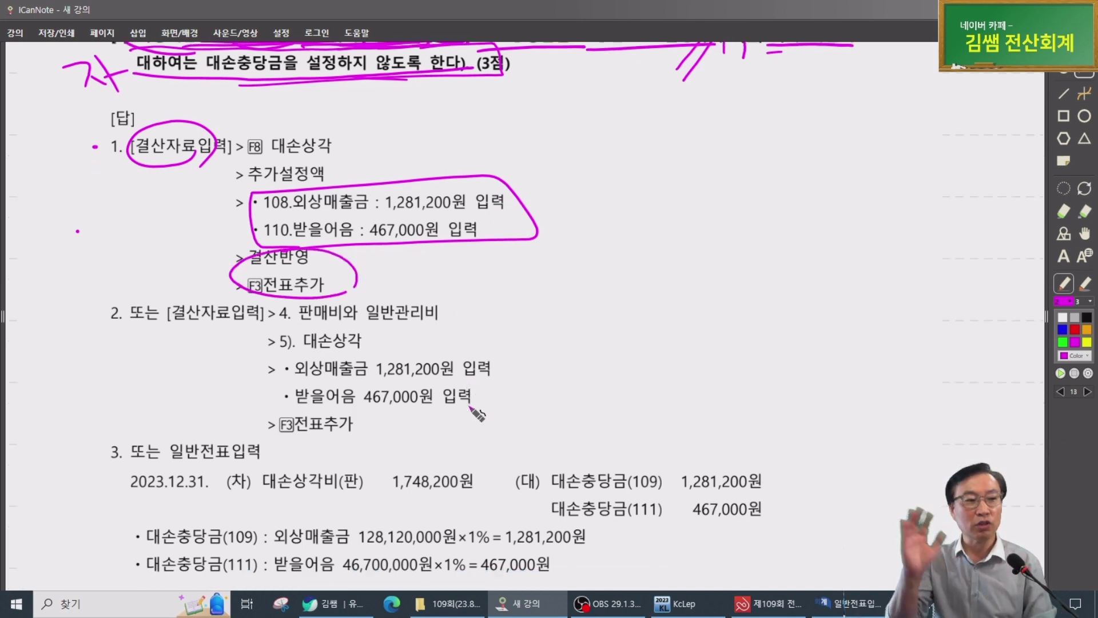
pyautogui.scroll(-1, 475, 414)
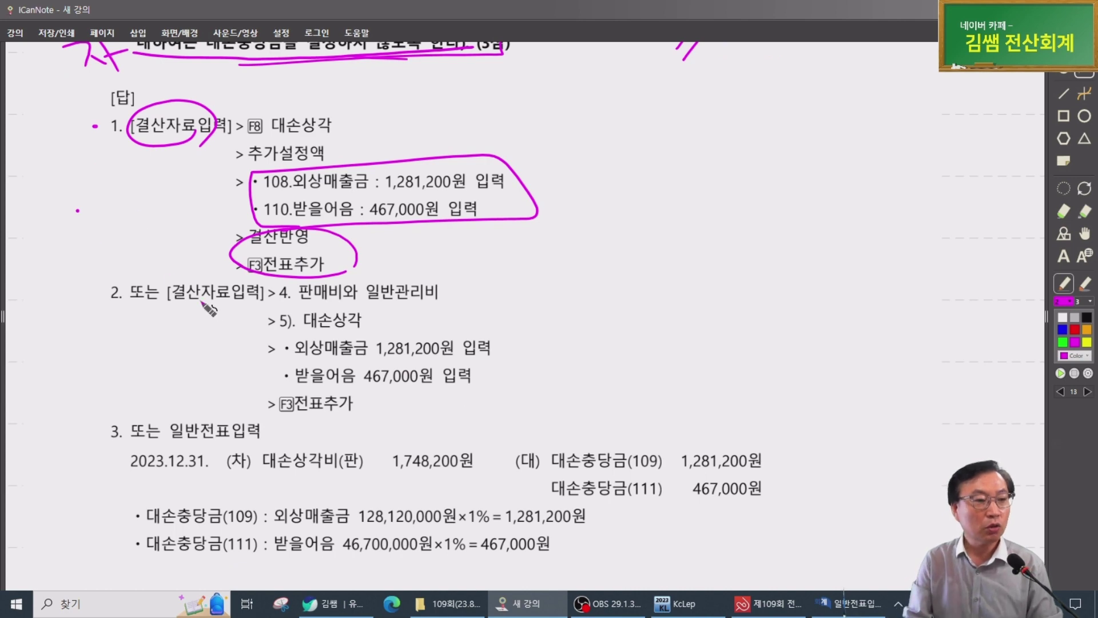
pyautogui.moveTo(226, 307)
pyautogui.mouseDown()
pyautogui.moveTo(257, 285)
pyautogui.moveTo(265, 315)
pyautogui.moveTo(429, 301)
pyautogui.mouseUp()
pyautogui.click(298, 307)
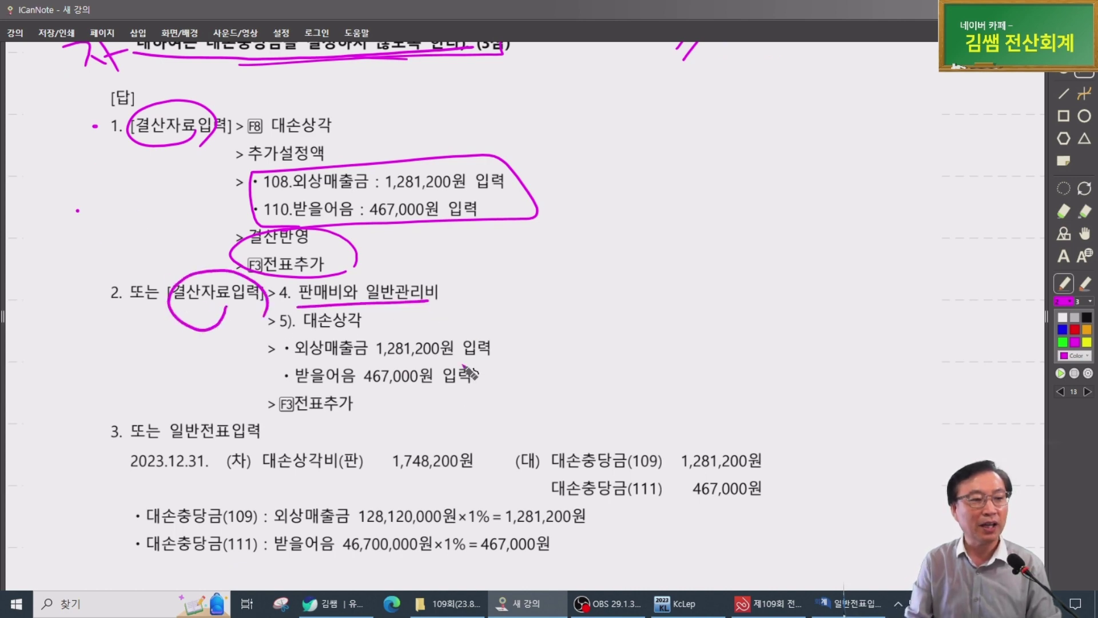
pyautogui.moveTo(478, 389)
pyautogui.mouseDown()
pyautogui.moveTo(389, 335)
pyautogui.moveTo(493, 392)
pyautogui.mouseUp()
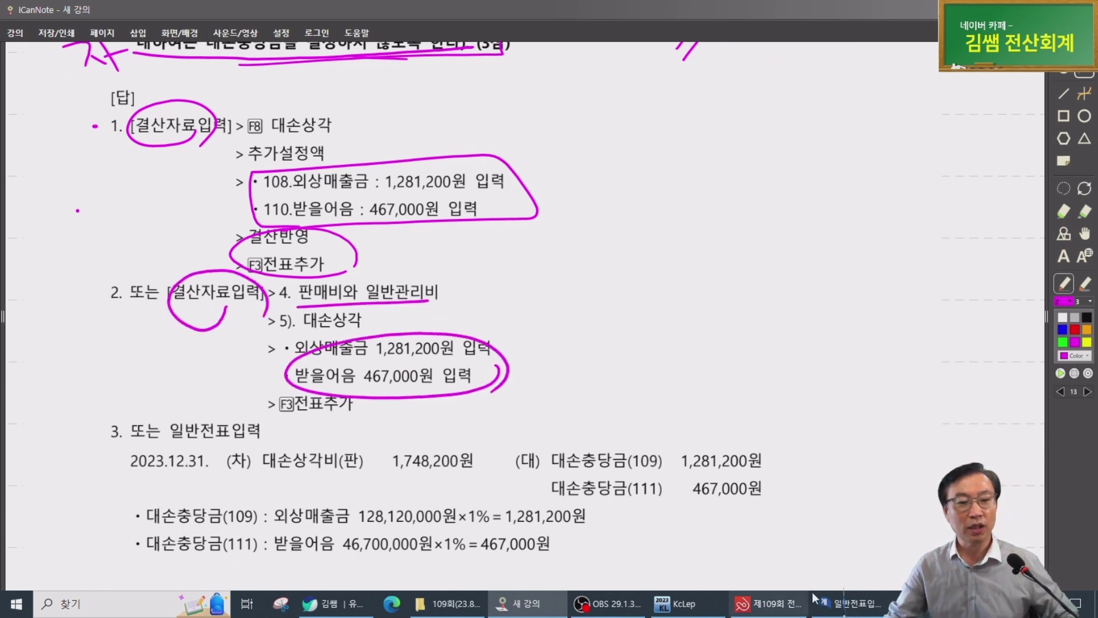
# Switch to KcLep, reopen 결산자료입력 for the period through month 12 and load the previously entered data
pyautogui.click(675, 603)
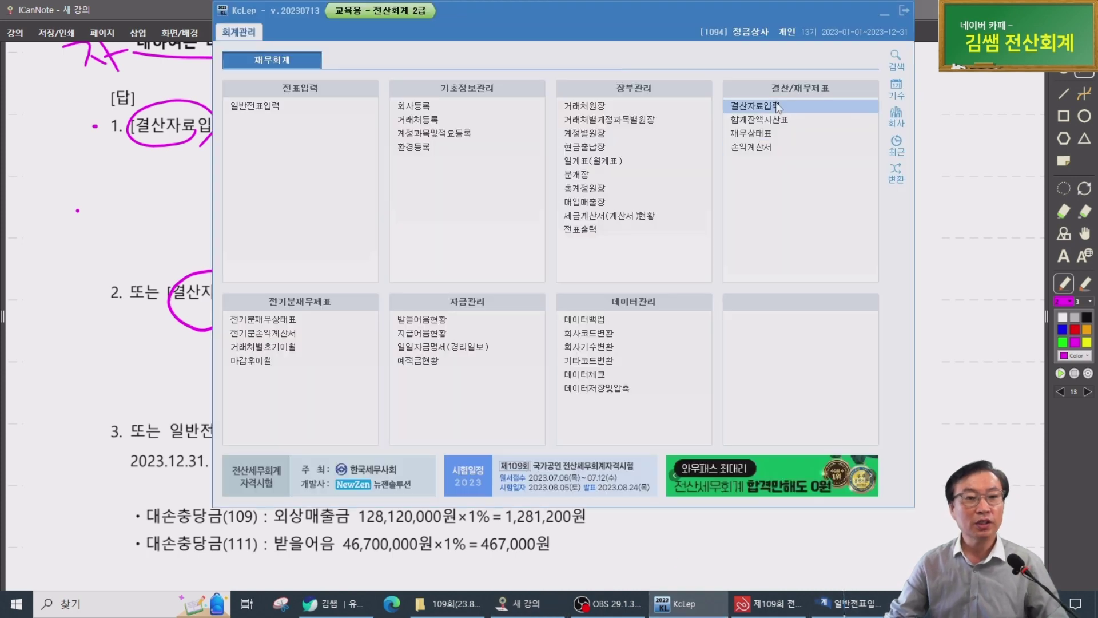
pyautogui.click(755, 106)
pyautogui.write('12')
pyautogui.press('Return')
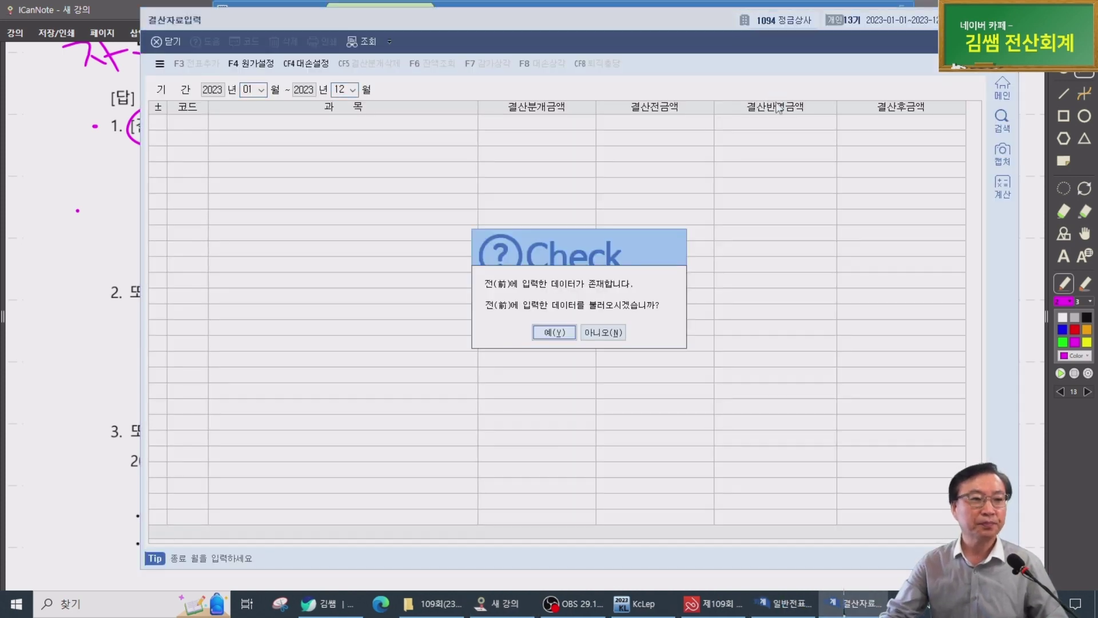
pyautogui.press('Return')
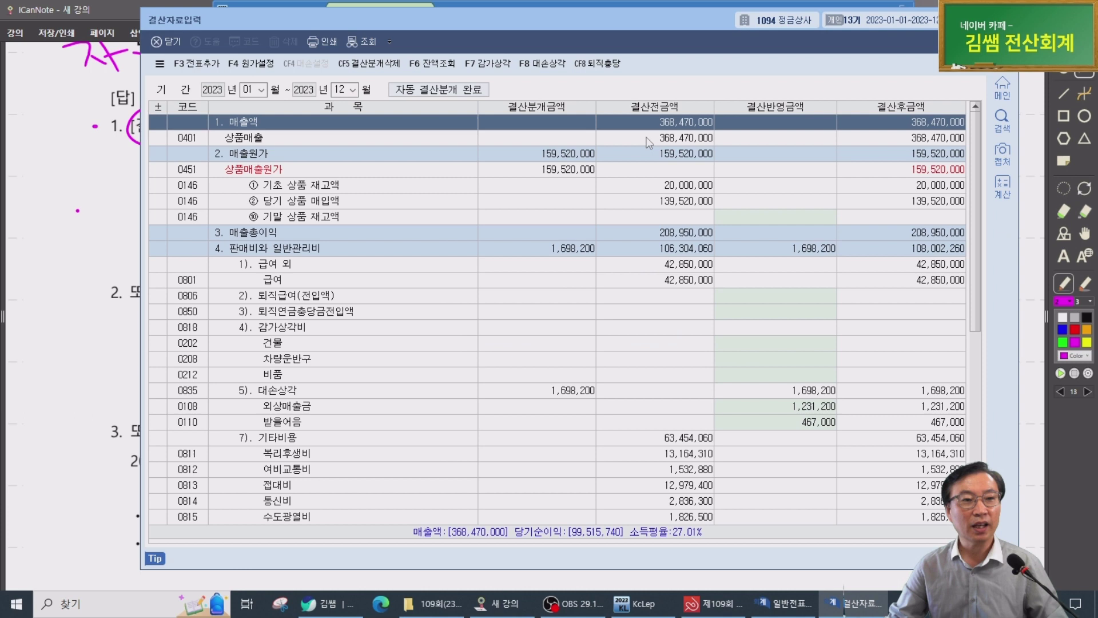
# Review the 추가설정액 of 외상매출금, 받을어음 and 선급금 in the 대손상각 calculation, and close it without applying
pyautogui.click(543, 63)
pyautogui.click(513, 342)
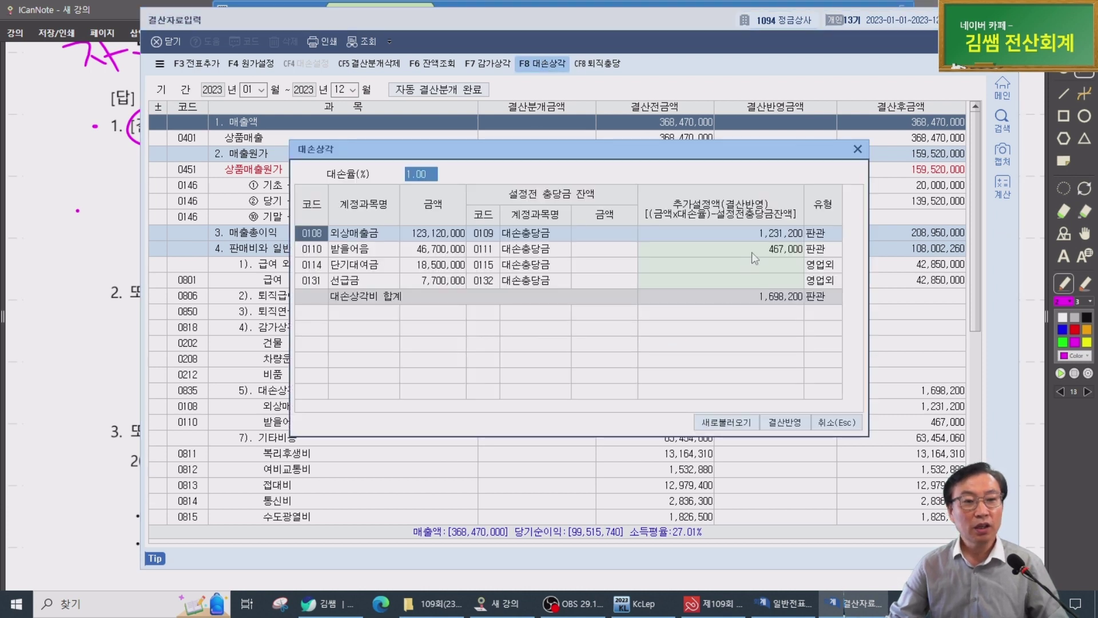
pyautogui.click(774, 249)
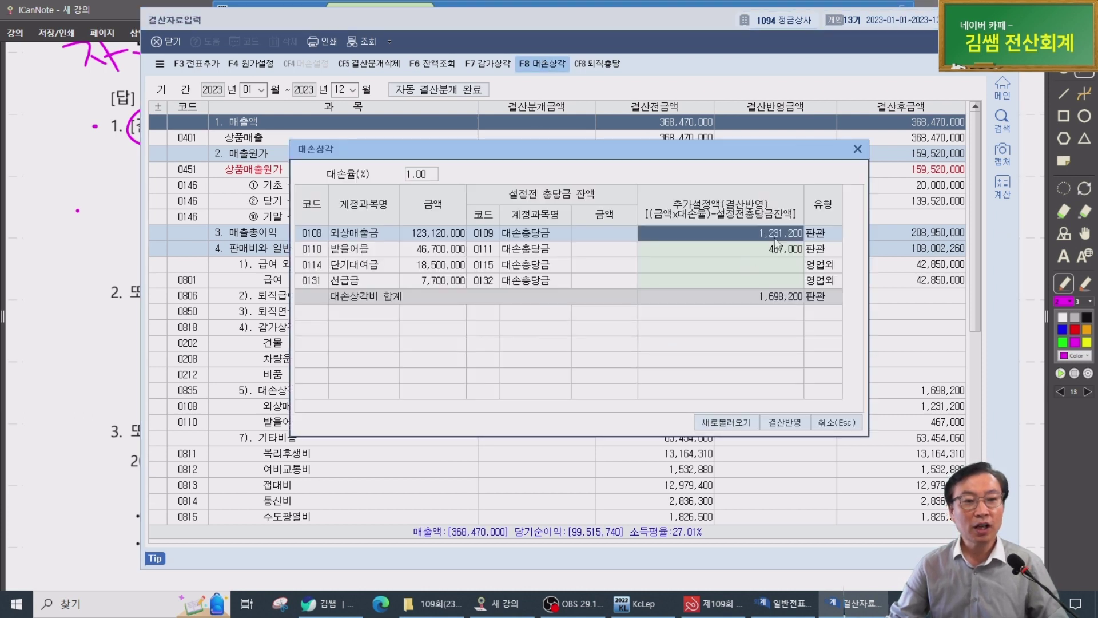
pyautogui.click(781, 280)
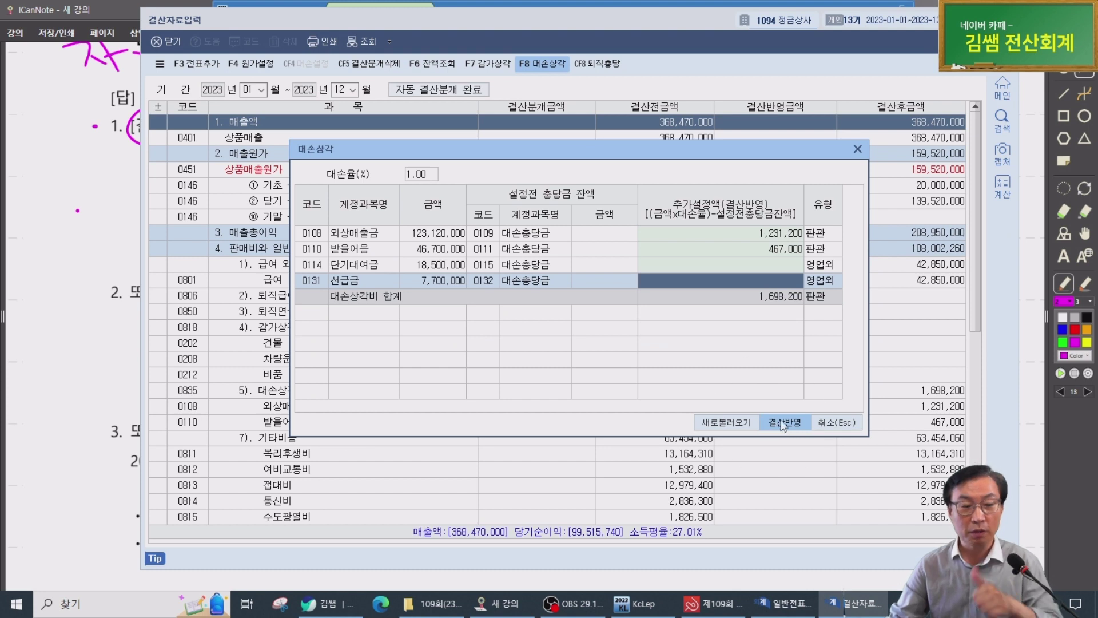
pyautogui.click(774, 237)
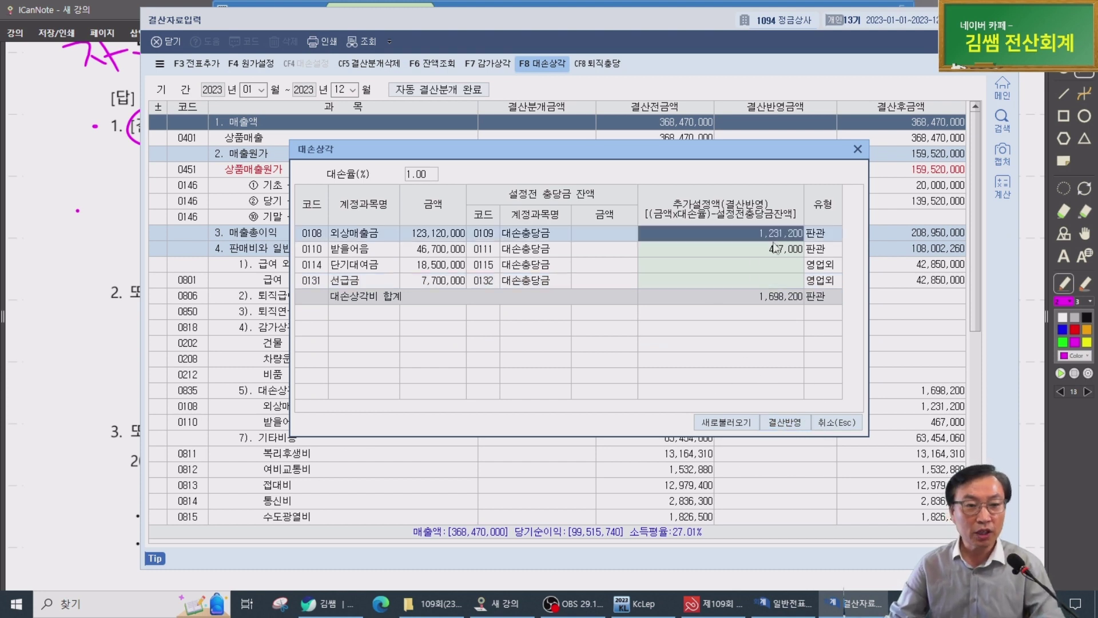
pyautogui.click(774, 245)
pyautogui.click(776, 236)
pyautogui.click(777, 246)
pyautogui.click(777, 235)
pyautogui.click(781, 250)
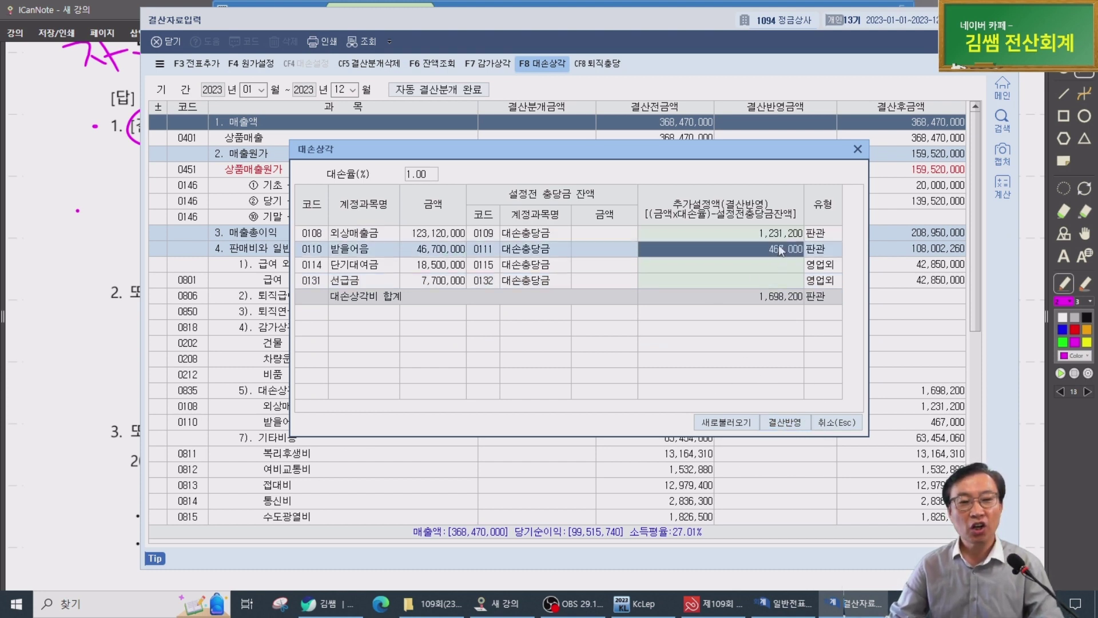
pyautogui.press('Escape')
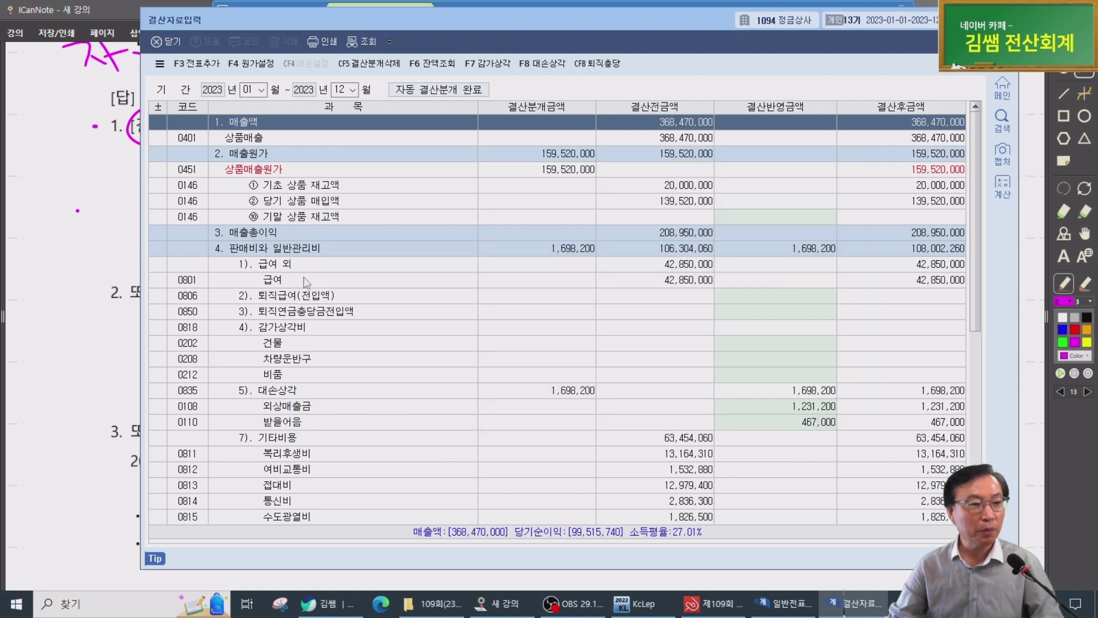
# Examine the 결산반영금액 fields of 외상매출금 and 받을어음 under 5). 대손상각 in 판매비와 일반관리비, and close the closing sheet
pyautogui.click(316, 249)
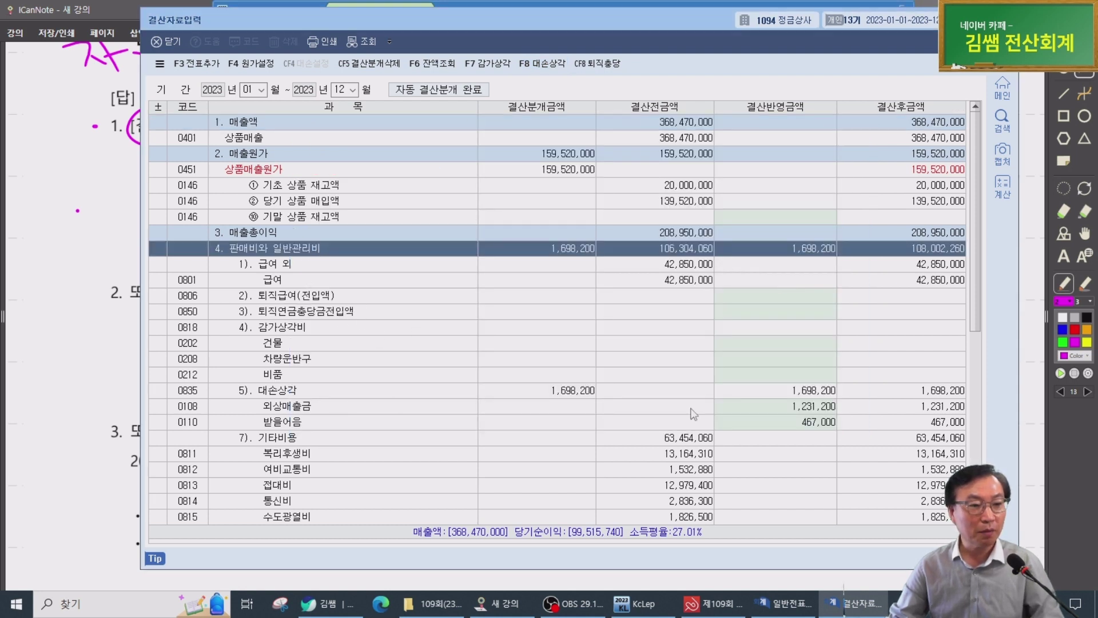
pyautogui.click(824, 407)
pyautogui.click(805, 423)
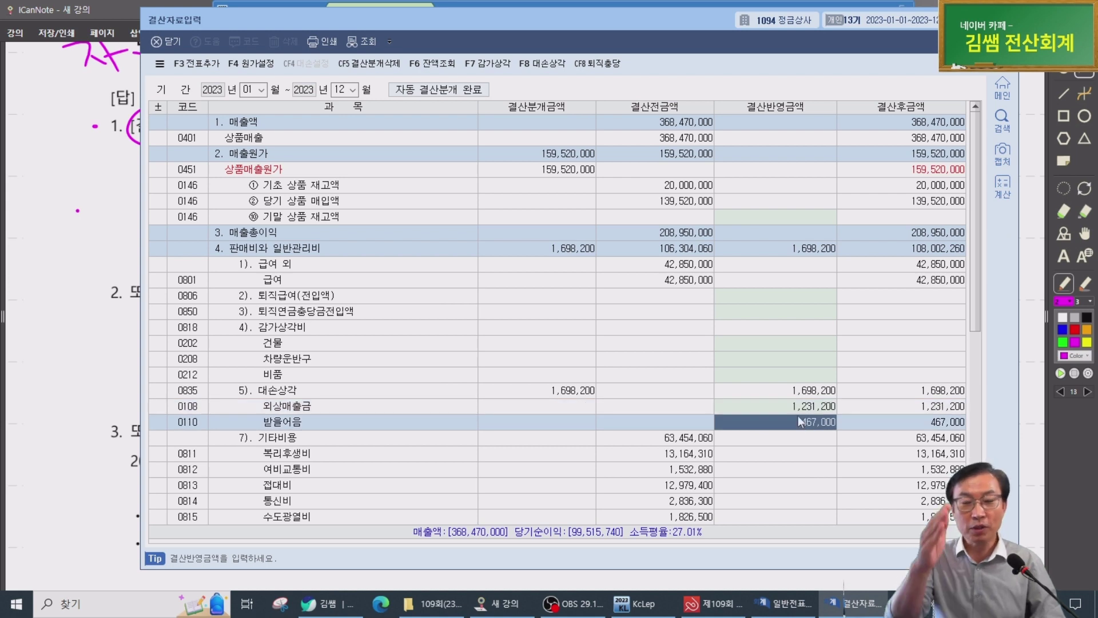
pyautogui.click(805, 407)
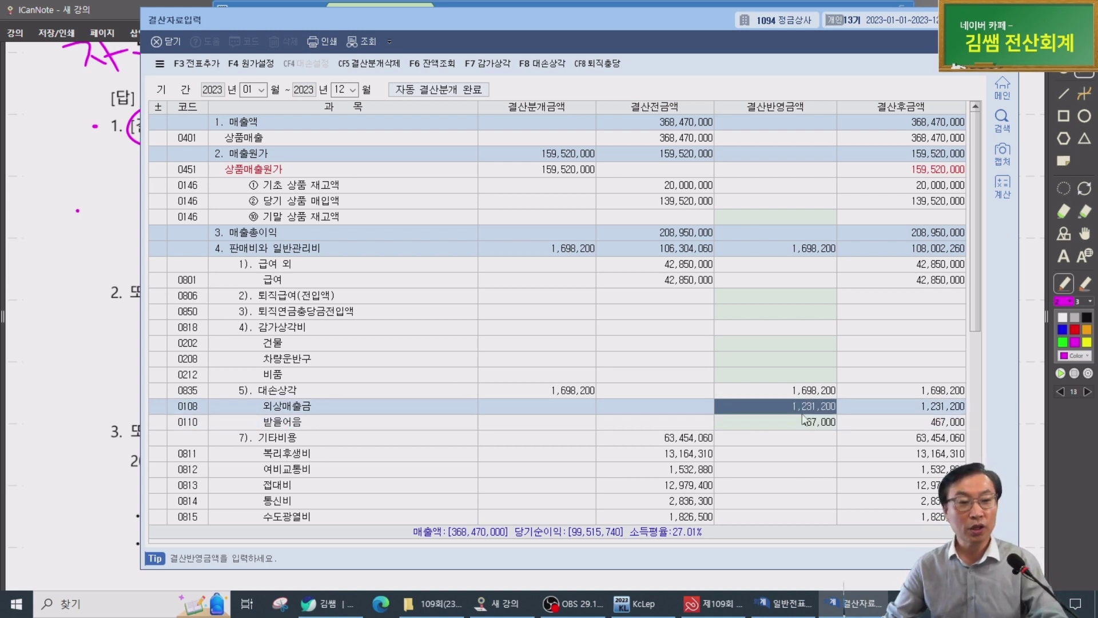
pyautogui.click(809, 422)
pyautogui.press('Escape')
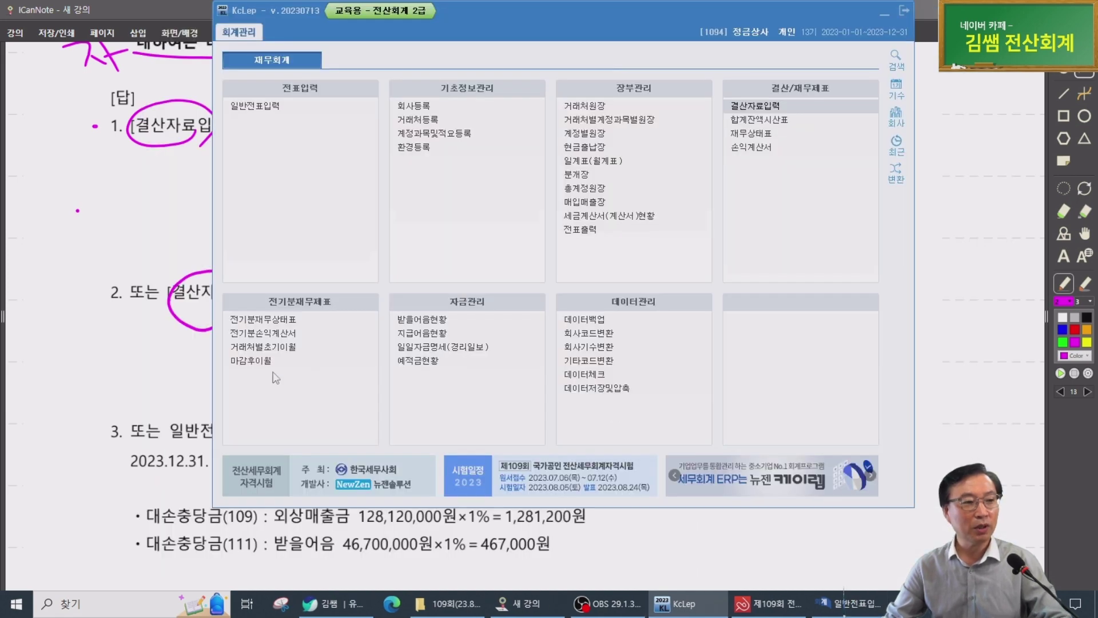
# In the answer notes, mark answer 3: circle 일반전표입력, box the 대손상각비 and 대손충당금 entry, and draw a star at the box's upper corner
pyautogui.click(123, 341)
pyautogui.scroll(-3, 146, 372)
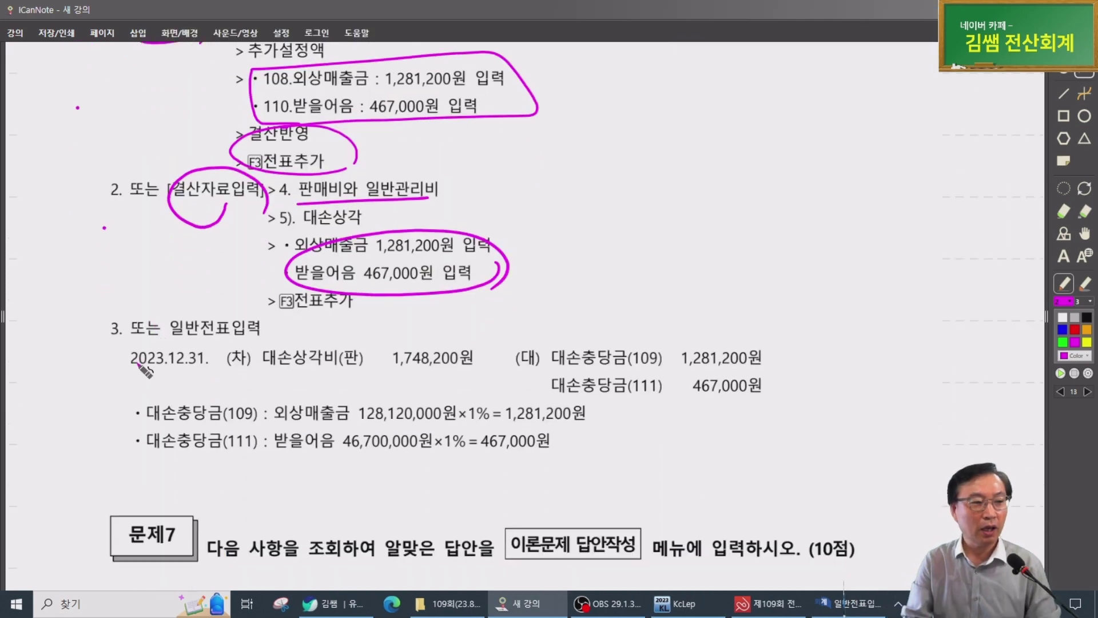
pyautogui.moveTo(231, 315)
pyautogui.mouseDown()
pyautogui.moveTo(160, 331)
pyautogui.moveTo(229, 302)
pyautogui.mouseUp()
pyautogui.moveTo(248, 403)
pyautogui.mouseDown()
pyautogui.moveTo(621, 402)
pyautogui.moveTo(826, 330)
pyautogui.moveTo(239, 336)
pyautogui.moveTo(255, 403)
pyautogui.mouseUp()
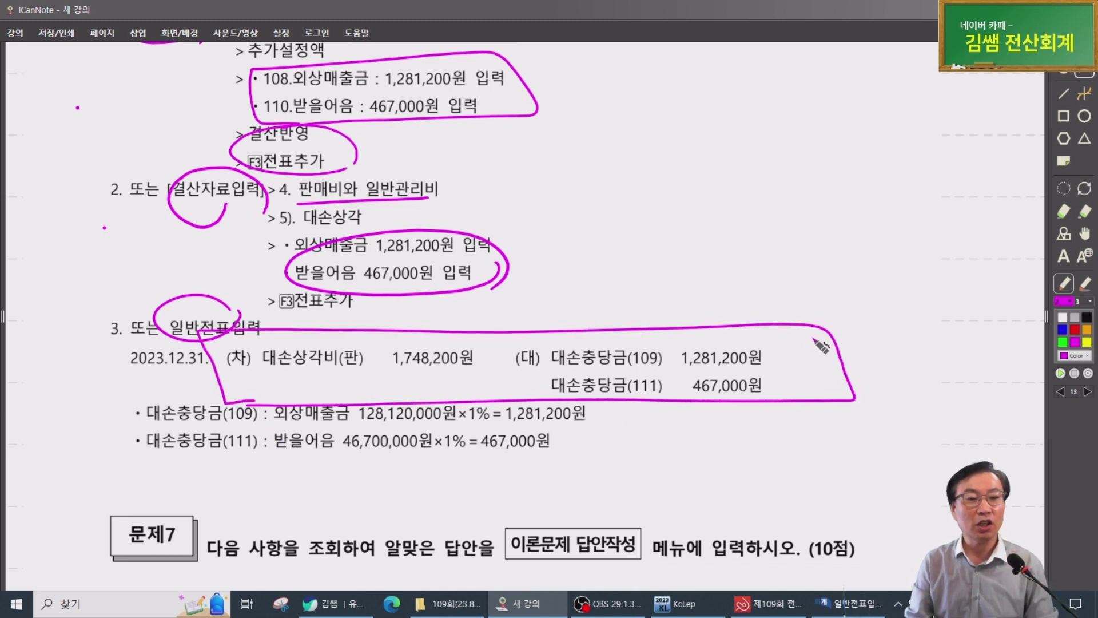
pyautogui.moveTo(815, 338)
pyautogui.mouseDown()
pyautogui.moveTo(855, 325)
pyautogui.moveTo(839, 357)
pyautogui.mouseUp()
# Circle the handwritten 자 note beside question [4] and circle 결산자료입력 in answer 1 again
pyautogui.scroll(5, 841, 362)
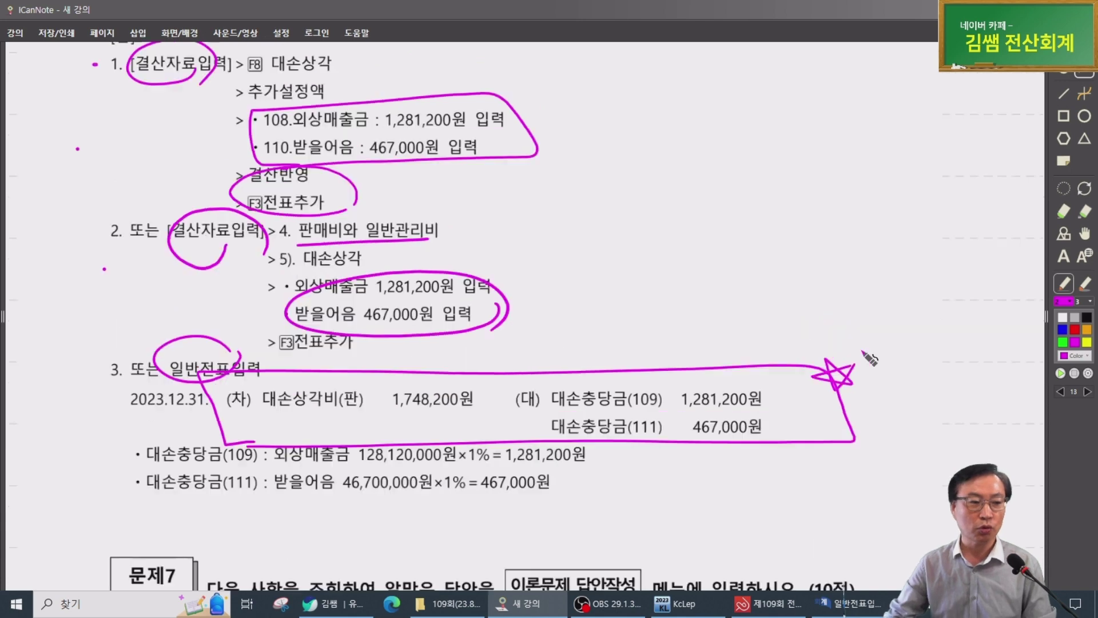
pyautogui.moveTo(151, 284)
pyautogui.mouseDown()
pyautogui.moveTo(57, 251)
pyautogui.moveTo(135, 268)
pyautogui.mouseUp()
pyautogui.moveTo(188, 369)
pyautogui.mouseDown()
pyautogui.moveTo(223, 336)
pyautogui.moveTo(217, 329)
pyautogui.mouseUp()
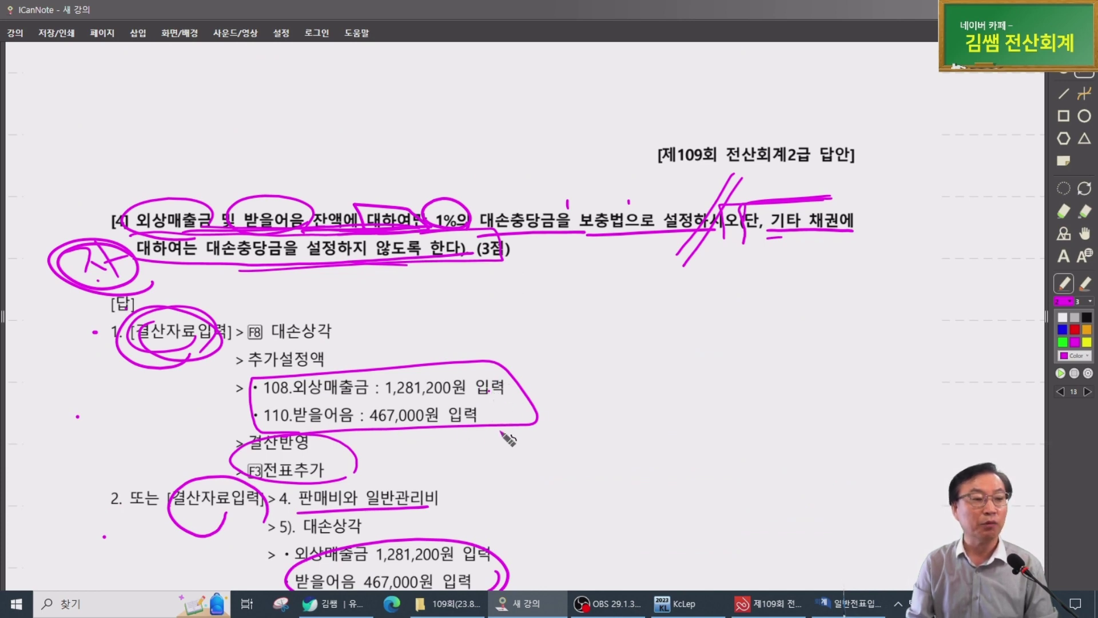
# Annotate answer 1: write 이외 삭제 beside the boxed amounts, underline 결산반영 and 전표추가, and circle the 대손상각 procedure
pyautogui.moveTo(556, 387); pyautogui.dragTo(543, 436)
pyautogui.moveTo(562, 408)
pyautogui.mouseDown()
pyautogui.moveTo(563, 422)
pyautogui.moveTo(621, 445)
pyautogui.moveTo(673, 440)
pyautogui.moveTo(709, 414)
pyautogui.moveTo(722, 428)
pyautogui.mouseUp()
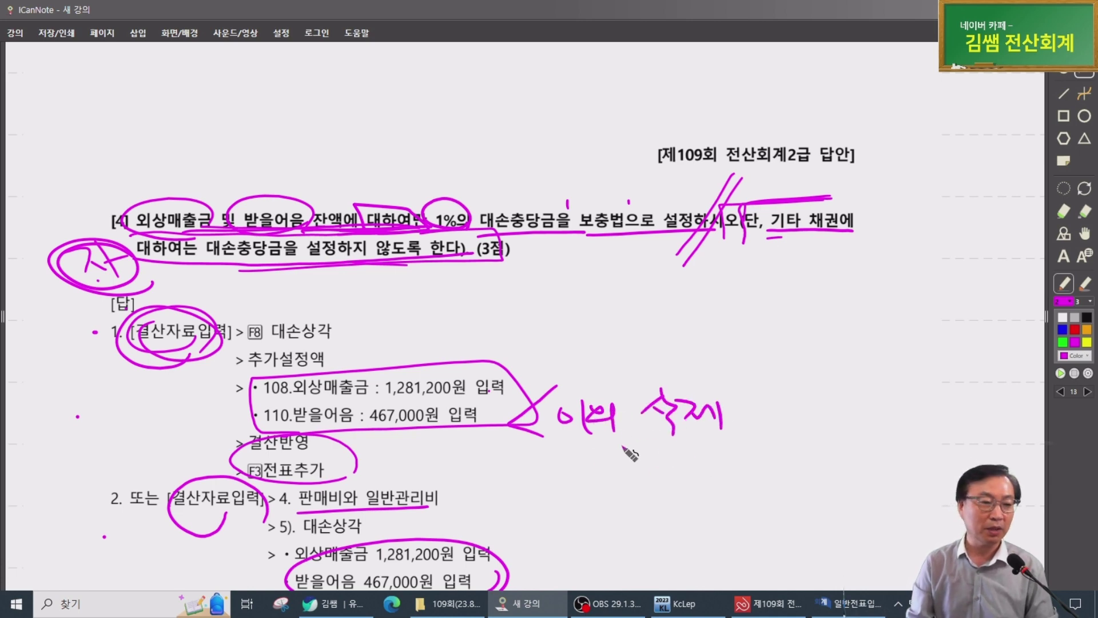
pyautogui.moveTo(223, 452); pyautogui.dragTo(309, 446)
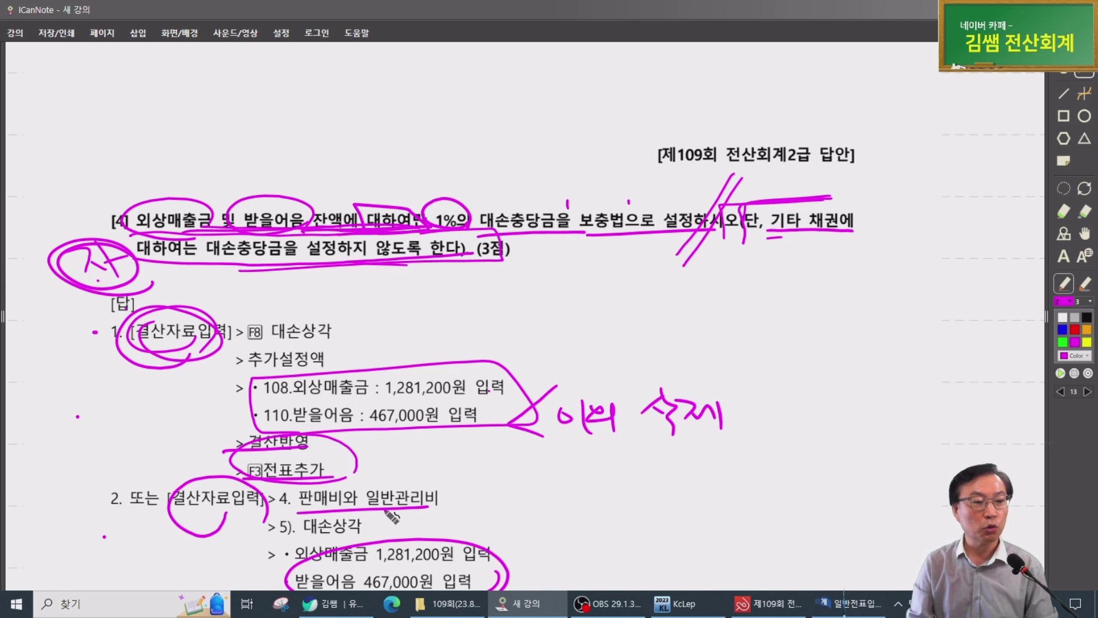
pyautogui.moveTo(241, 312)
pyautogui.mouseDown()
pyautogui.moveTo(447, 461)
pyautogui.moveTo(191, 350)
pyautogui.moveTo(241, 445)
pyautogui.mouseUp()
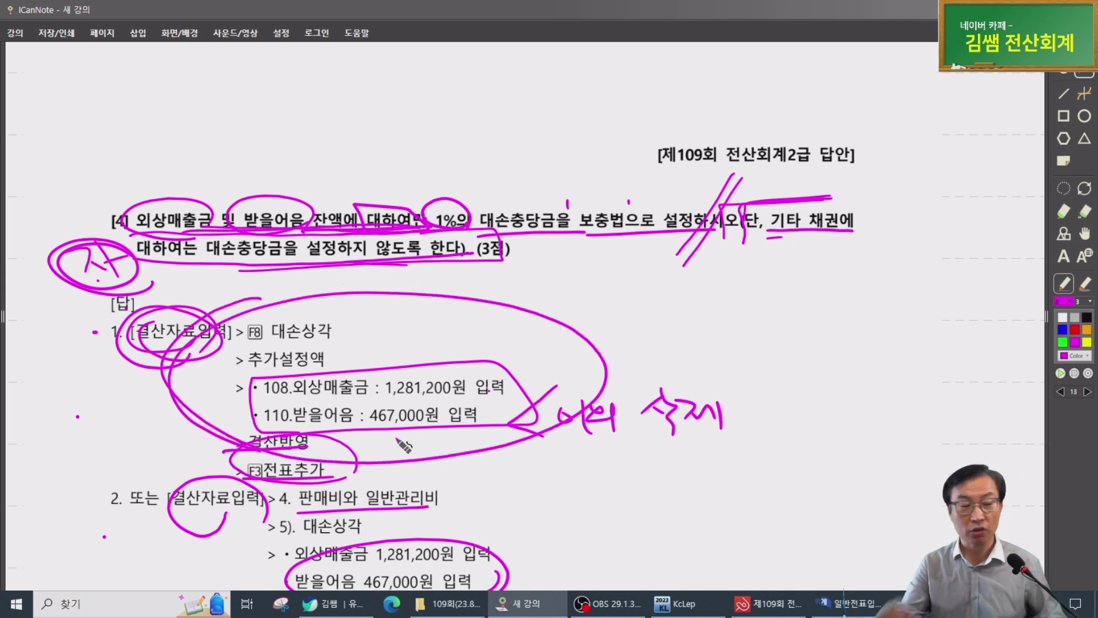
# In the 문제7 section, circle the (10점) total and underline the (4점) and (3점) scores of questions [1] and [2]
pyautogui.scroll(-12, 403, 445)
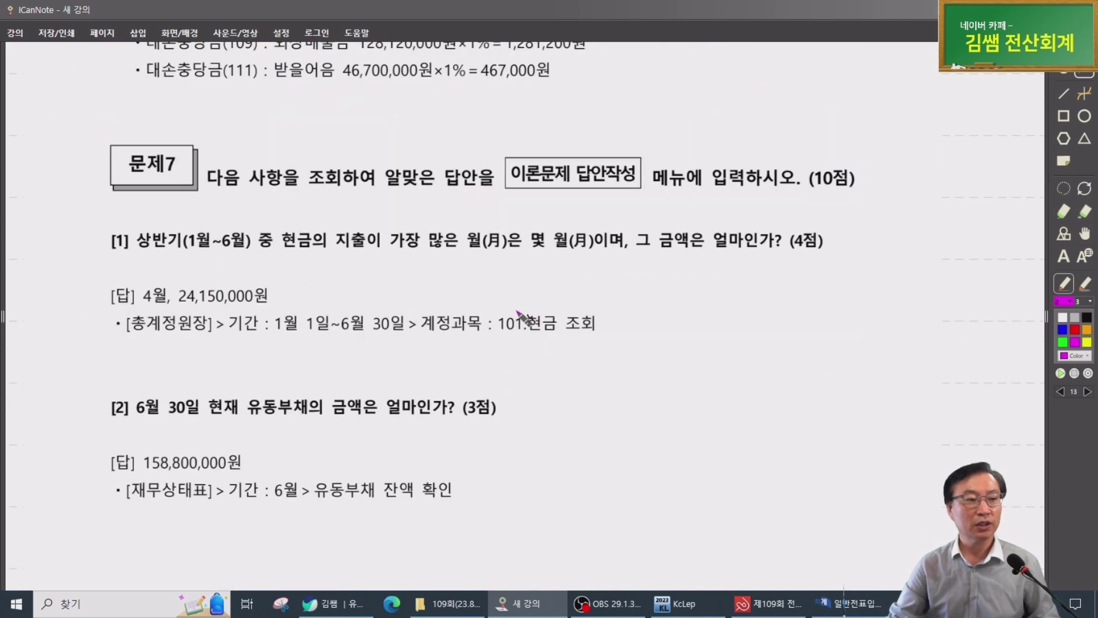
pyautogui.scroll(-1, 518, 313)
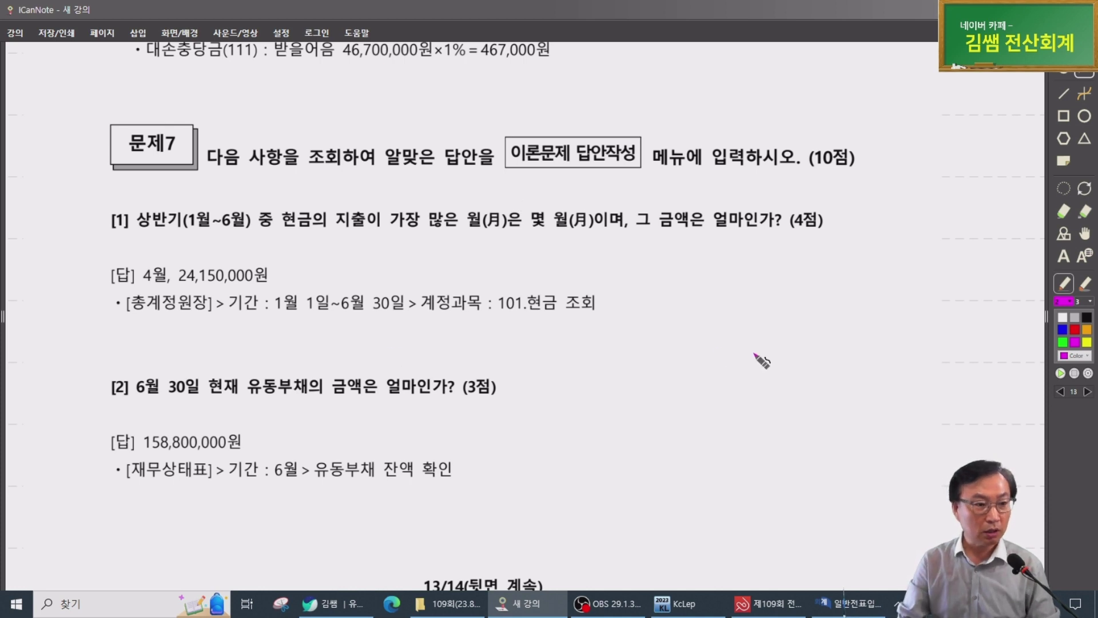
pyautogui.moveTo(867, 163); pyautogui.dragTo(872, 176)
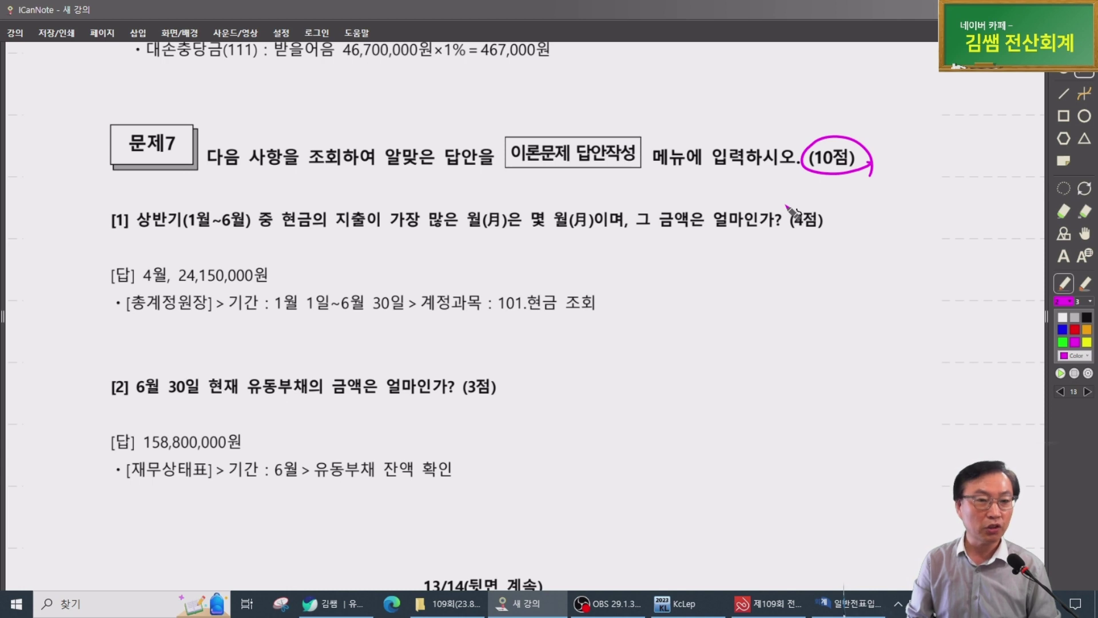
pyautogui.moveTo(785, 233); pyautogui.dragTo(826, 234)
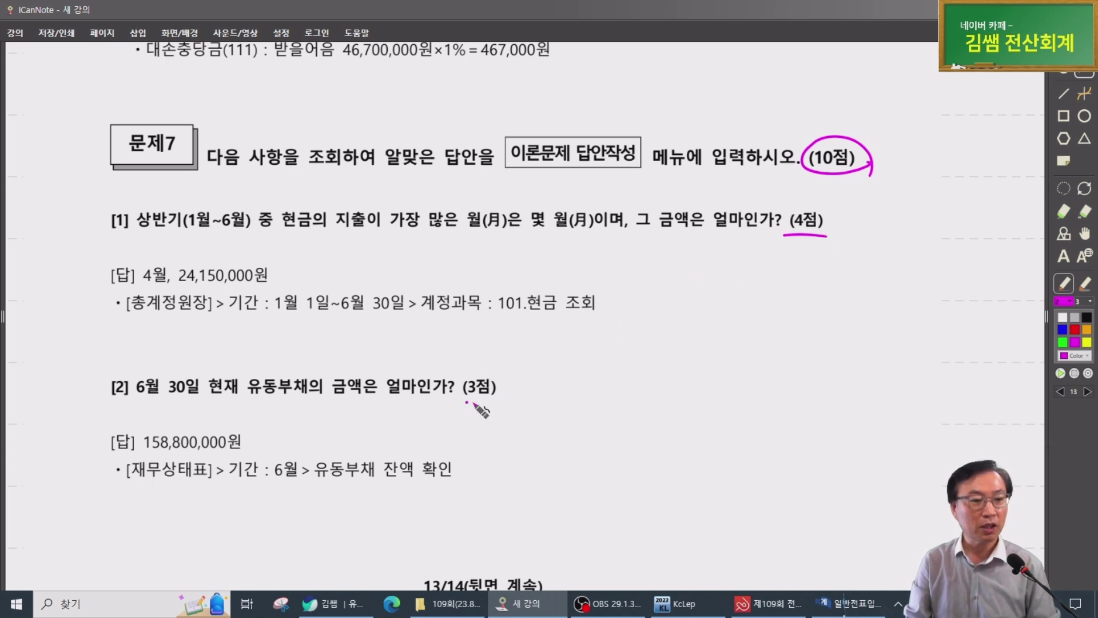
pyautogui.moveTo(466, 403); pyautogui.dragTo(498, 395)
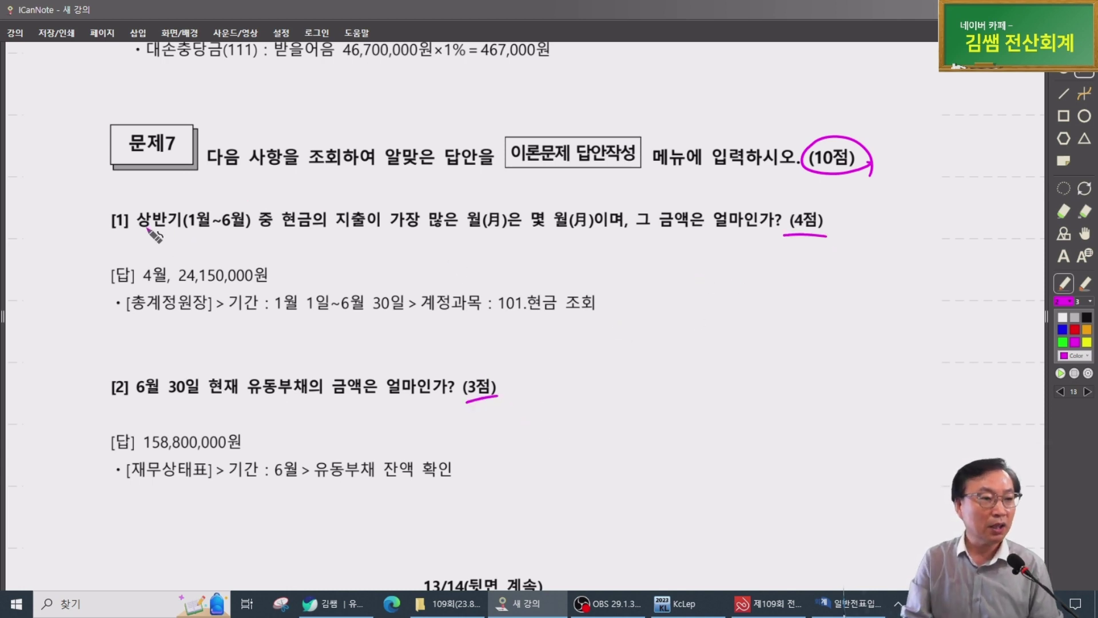
# Mark question [1]: underline 상반기(1월~6월), 현금의 지출, 월 and 금액, and circle 가장 많은 월 and the answer's 총계정원장
pyautogui.moveTo(131, 226); pyautogui.dragTo(462, 234)
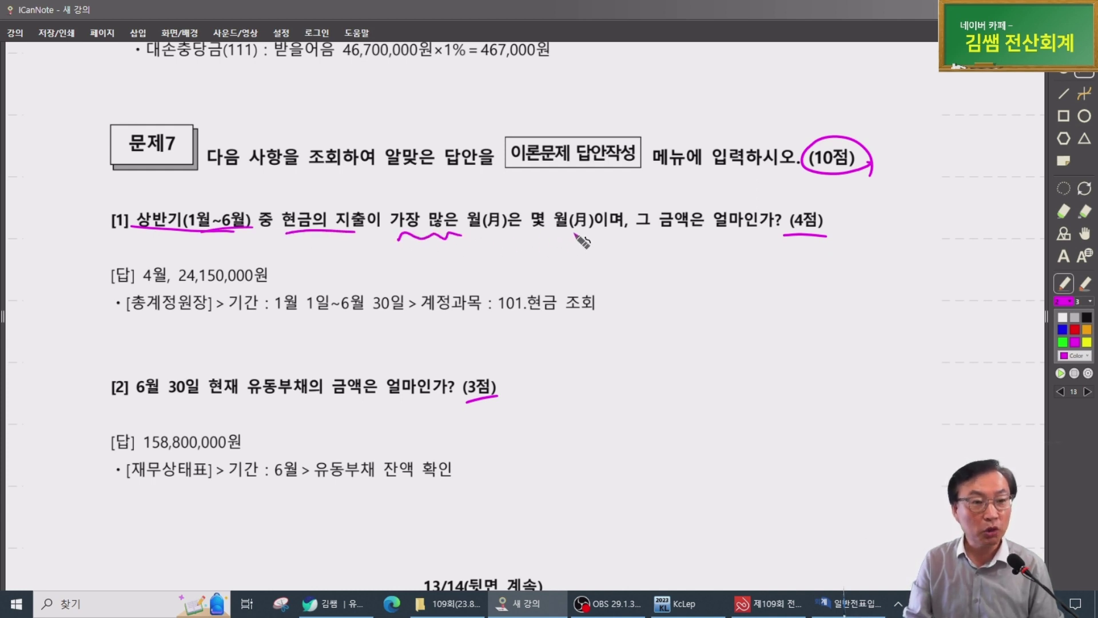
pyautogui.moveTo(654, 237); pyautogui.dragTo(696, 235)
pyautogui.moveTo(561, 238); pyautogui.dragTo(584, 237)
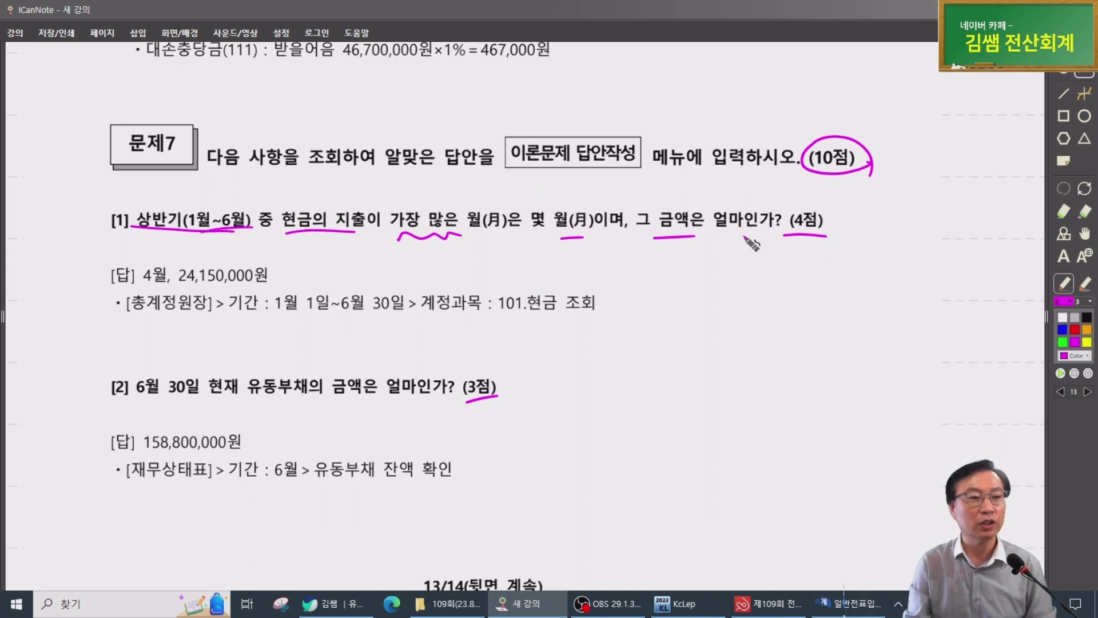
pyautogui.moveTo(484, 198)
pyautogui.mouseDown()
pyautogui.moveTo(452, 251)
pyautogui.moveTo(366, 236)
pyautogui.moveTo(478, 246)
pyautogui.mouseUp()
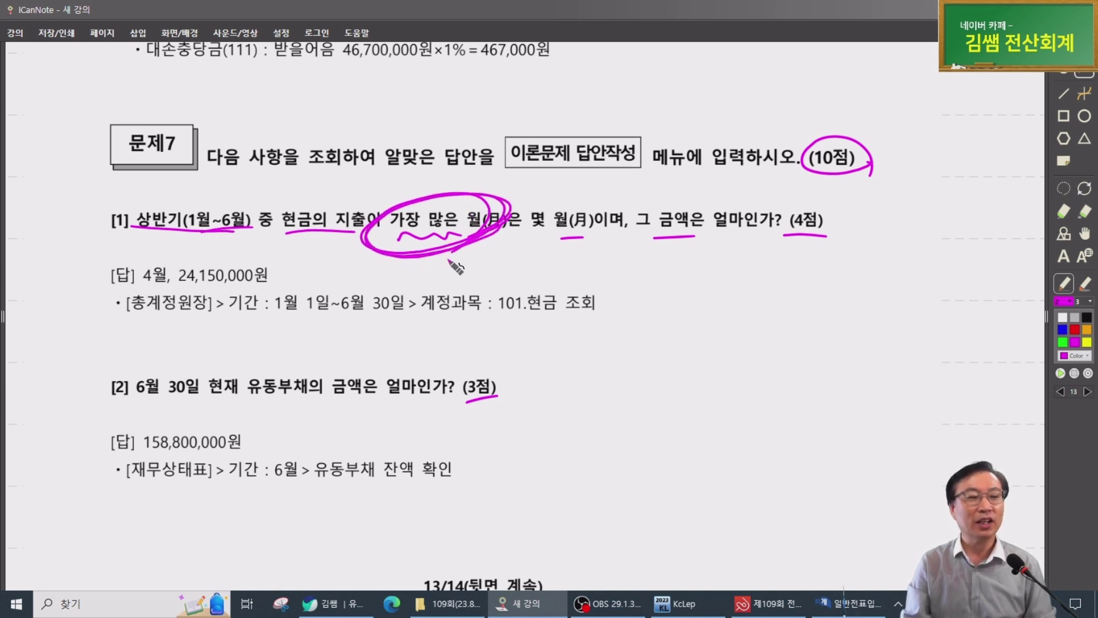
pyautogui.moveTo(211, 293)
pyautogui.mouseDown()
pyautogui.moveTo(137, 314)
pyautogui.moveTo(233, 327)
pyautogui.mouseUp()
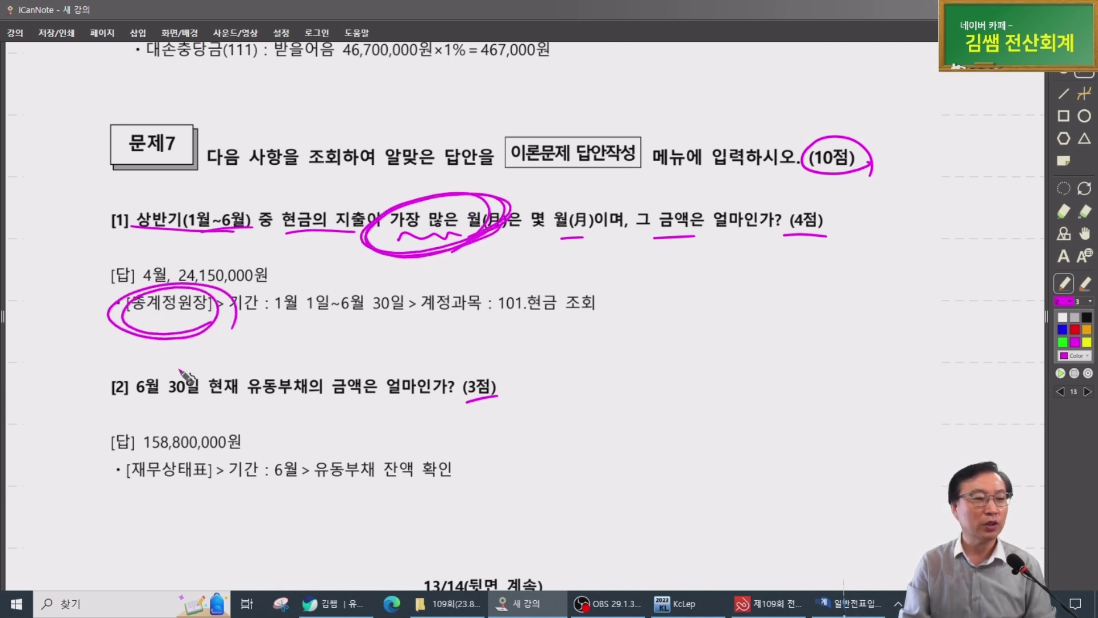
# Switch to KcLep and open 총계정원장 under 장부관리
pyautogui.click(863, 614)
pyautogui.press('Escape')
pyautogui.press('Escape')
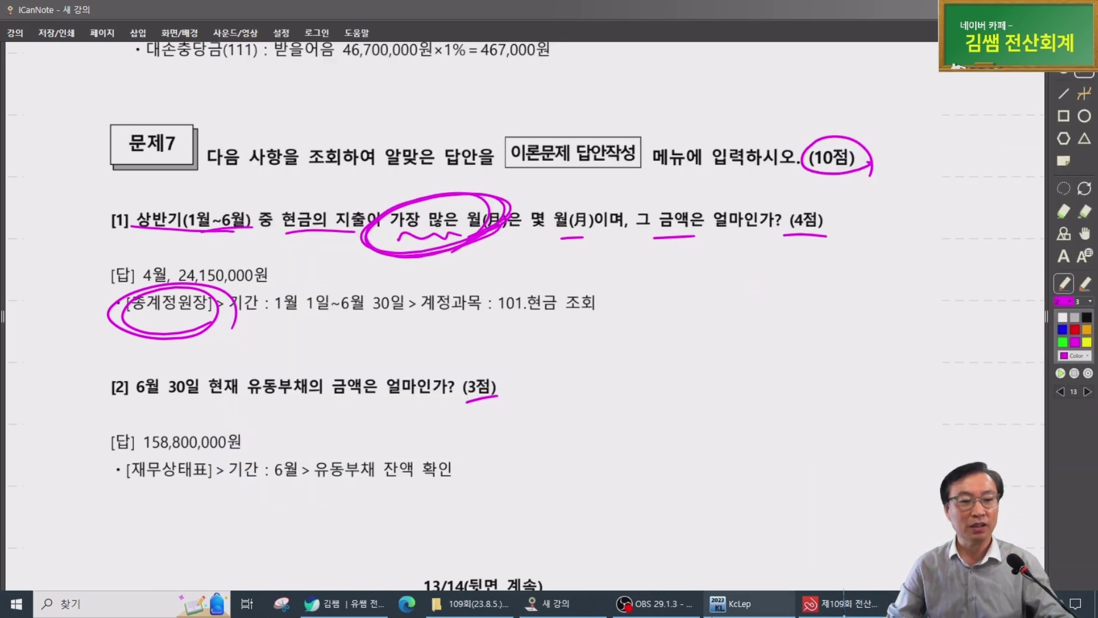
pyautogui.click(738, 606)
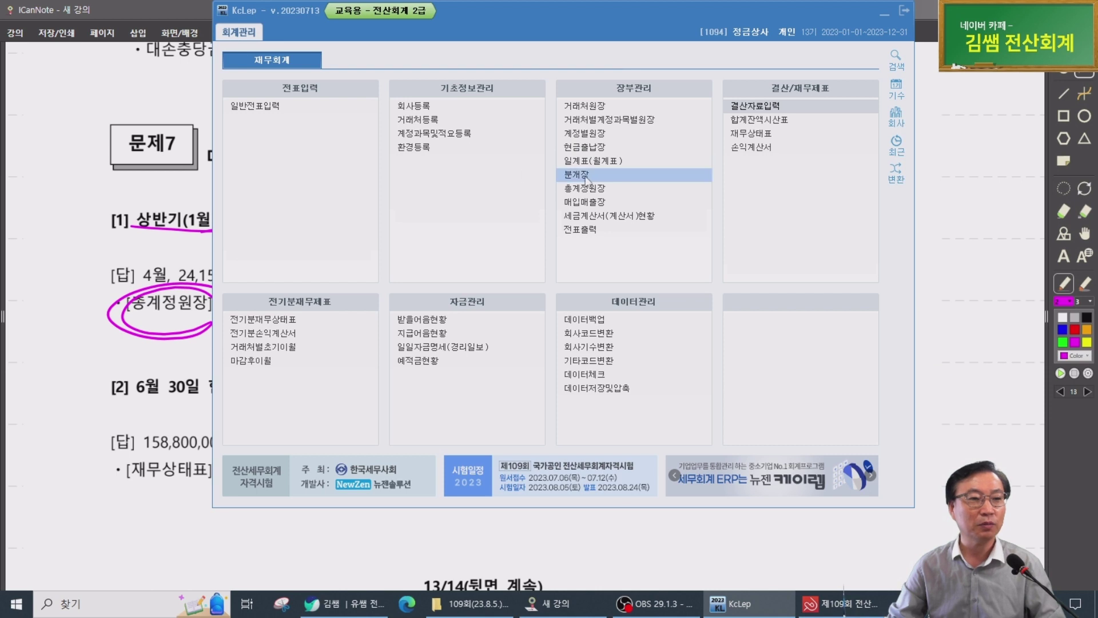
pyautogui.doubleClick(600, 189)
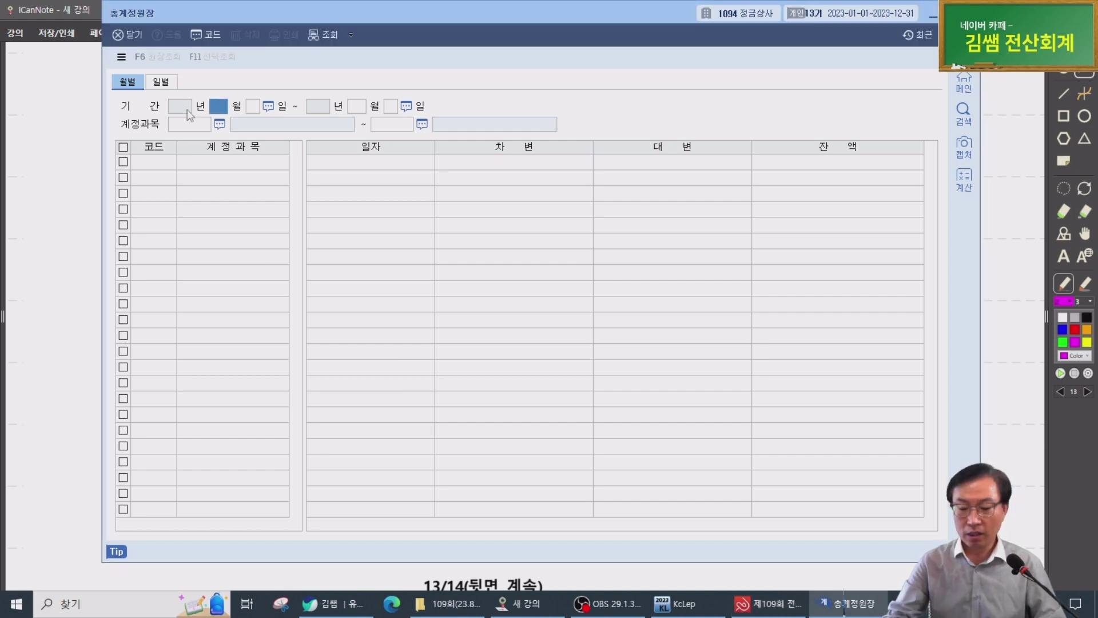
# Query the monthly ledger for 1월 1일 to 6월 30일 across the accounts 0101 현금 to 0999 소득세등
pyautogui.write('1')
pyautogui.press('Return')
pyautogui.press('Return')
pyautogui.write('6')
pyautogui.press('Return')
pyautogui.press('Return')
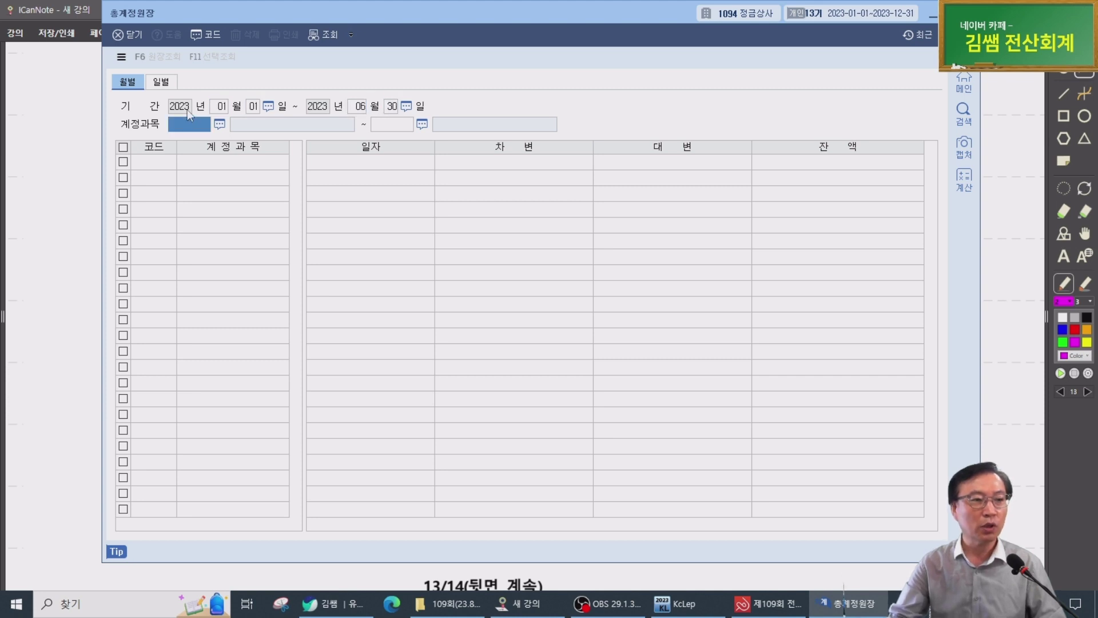
pyautogui.press('Return')
pyautogui.press('Return')
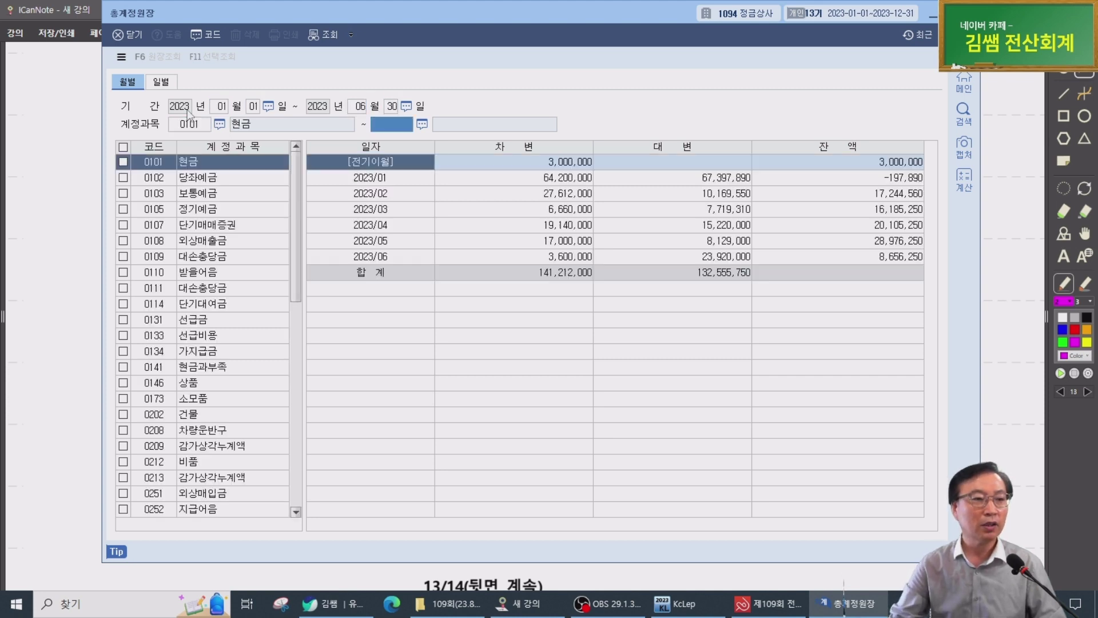
# Examine the 차변, 대변 and 잔액 columns of the 현금 account for January through April
pyautogui.click(572, 178)
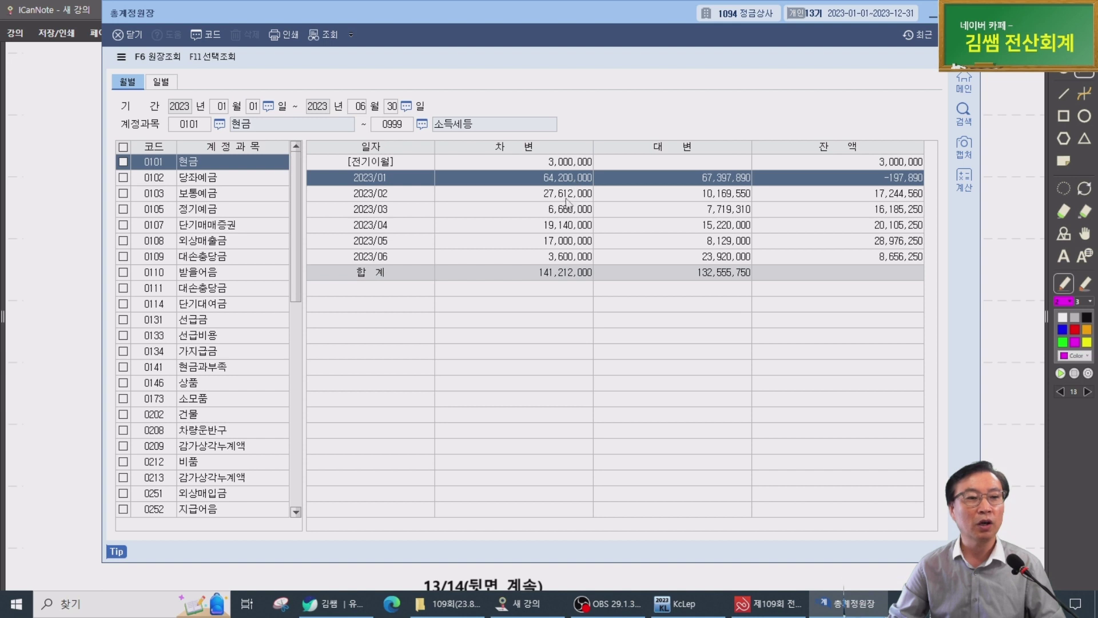
pyautogui.click(568, 197)
pyautogui.click(578, 180)
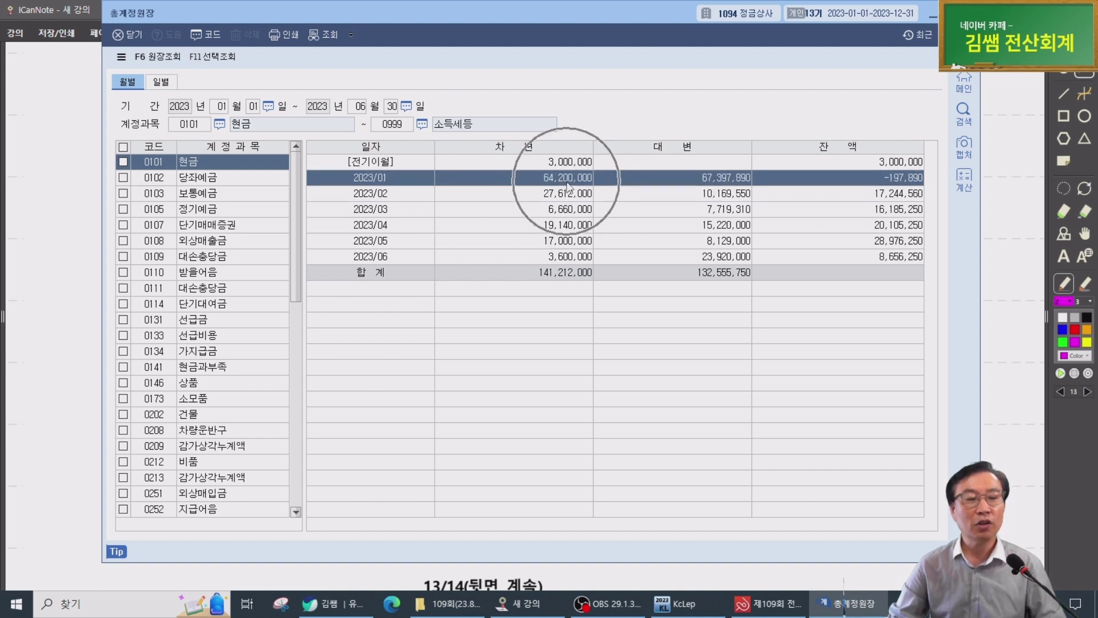
pyautogui.click(697, 183)
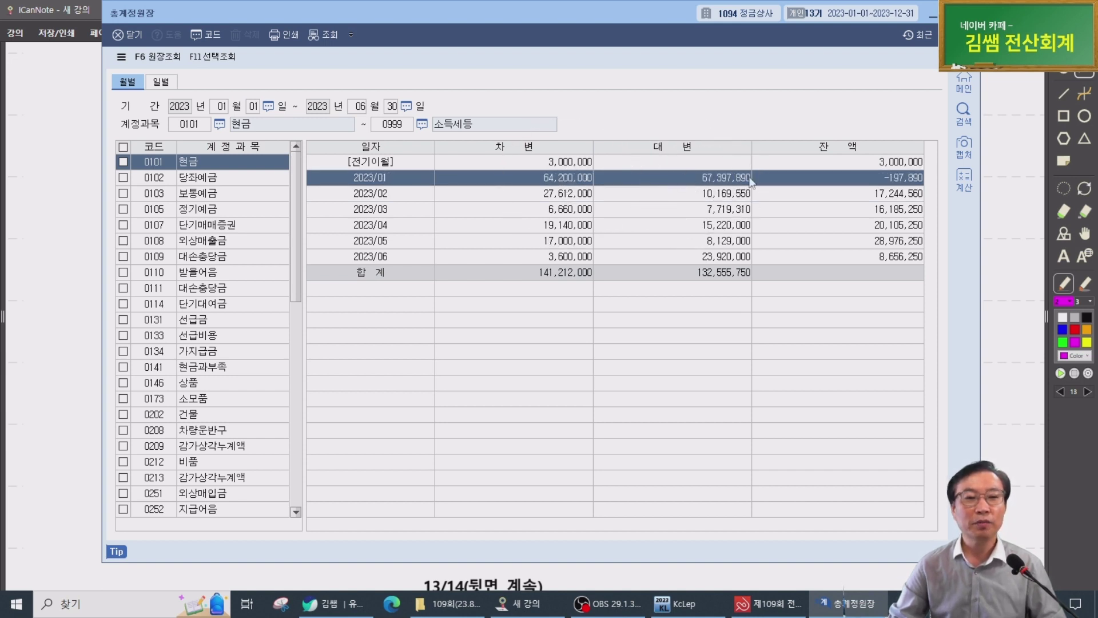
pyautogui.click(897, 193)
pyautogui.click(891, 209)
pyautogui.click(889, 226)
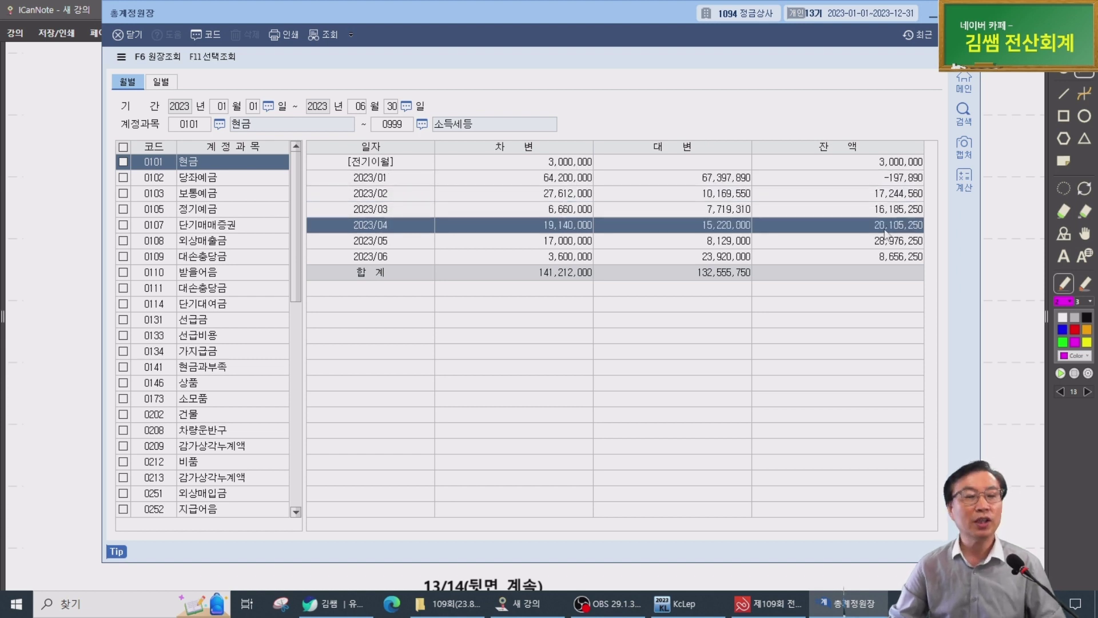
# Review the monthly 대변 amounts of 현금 to compare cash payments across the first half of the year
pyautogui.click(695, 153)
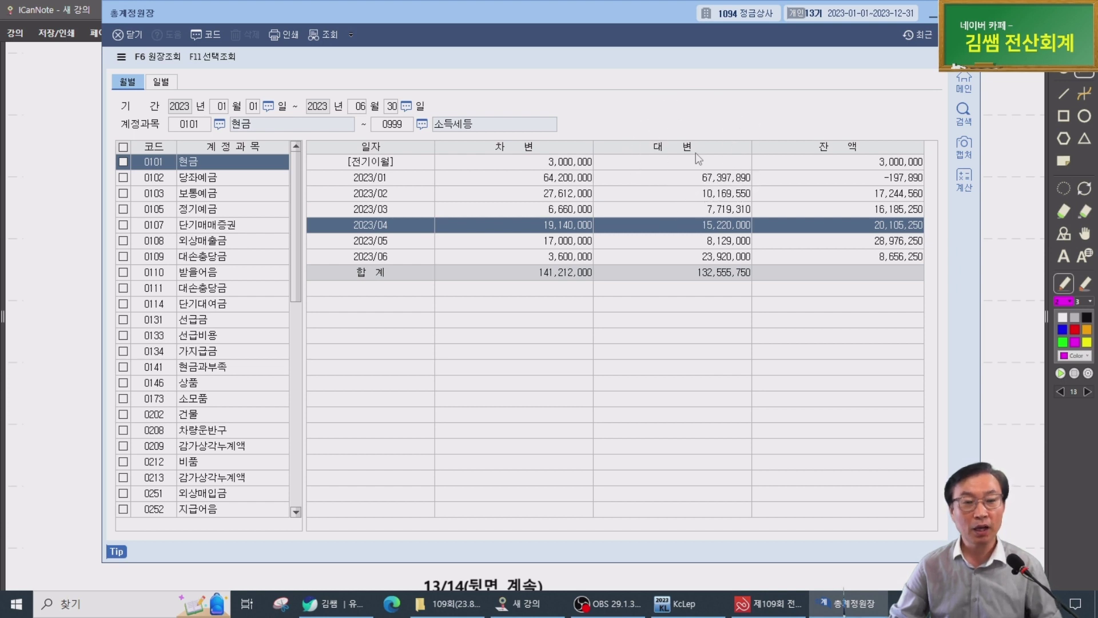
pyautogui.click(666, 165)
pyautogui.press('Down')
pyautogui.press('Down')
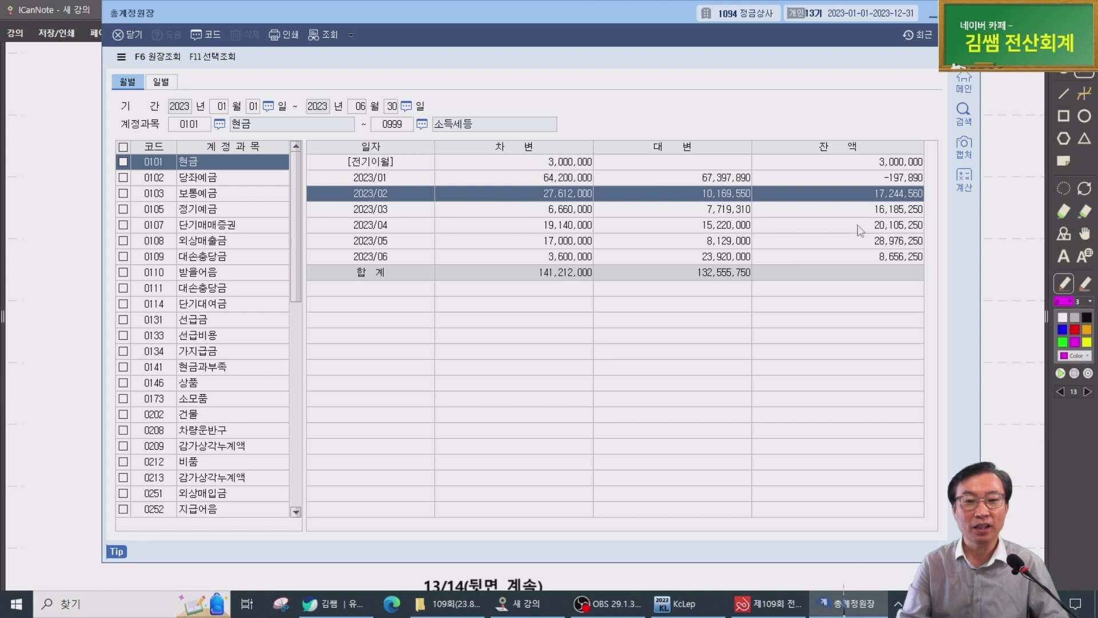
pyautogui.press('Down')
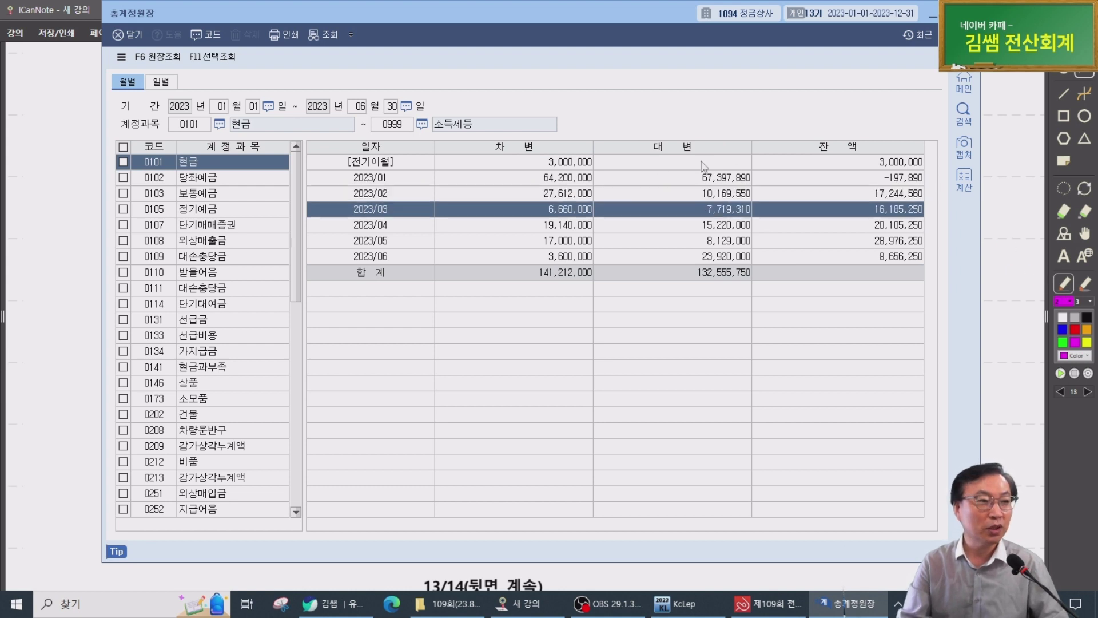
pyautogui.click(680, 239)
pyautogui.click(640, 164)
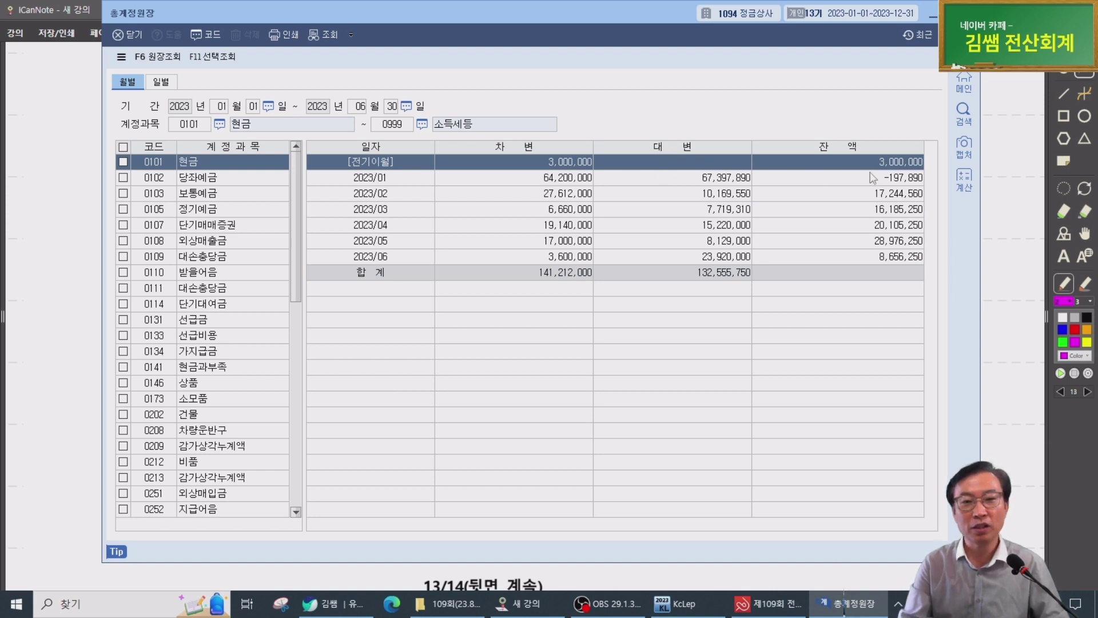
# Return to the 총계정원장 window after a stray note mark, and compare the January and April 대변 amounts of 현금
pyautogui.click(1086, 285)
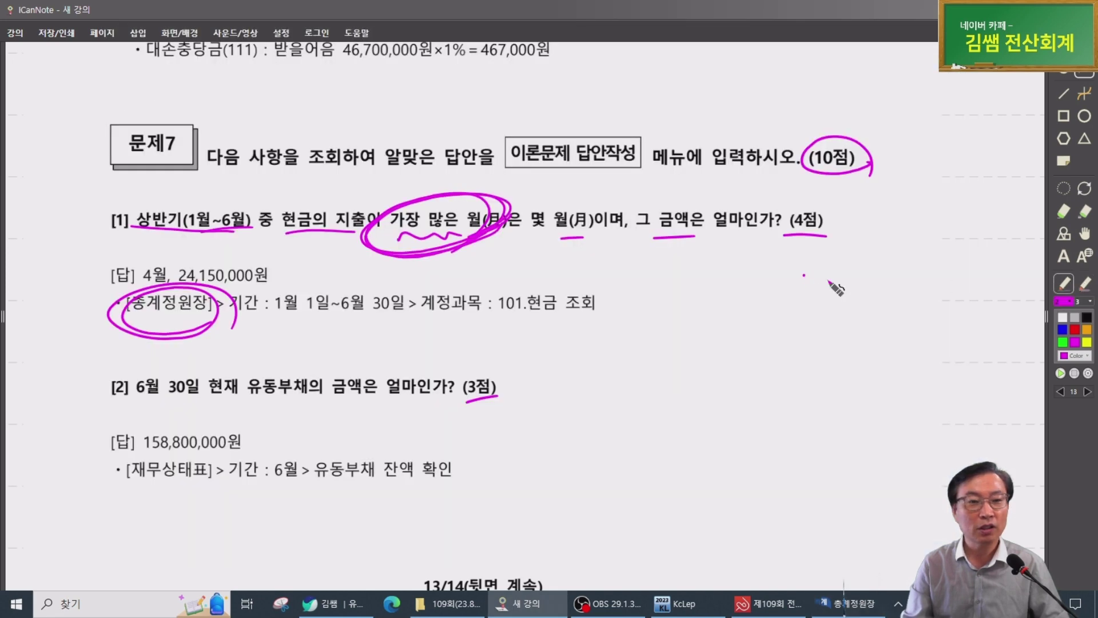
pyautogui.click(849, 600)
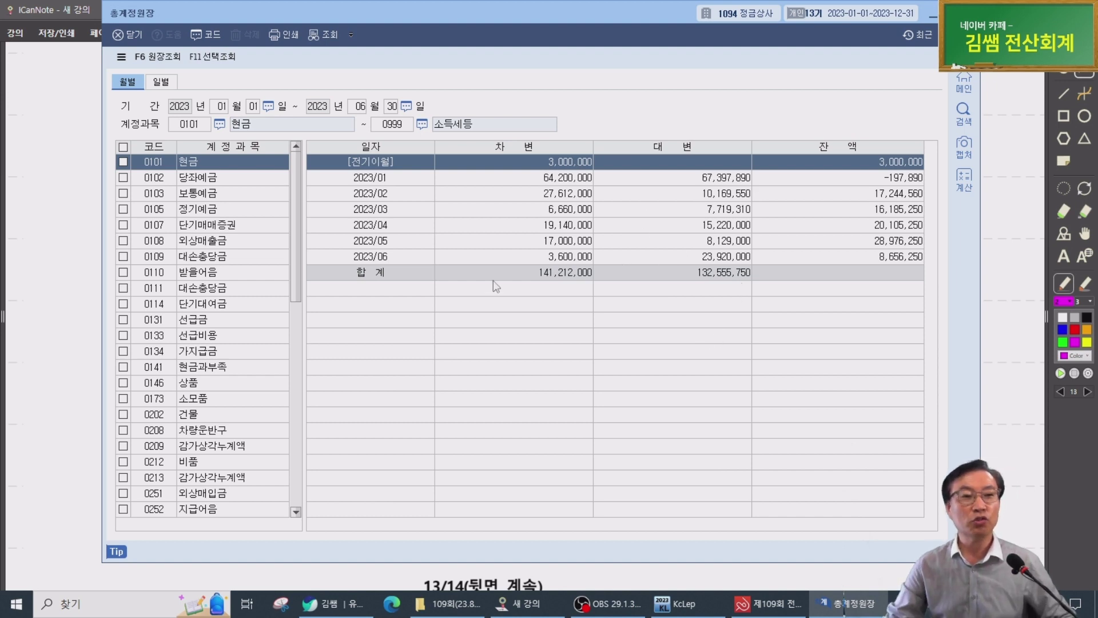
pyautogui.click(722, 182)
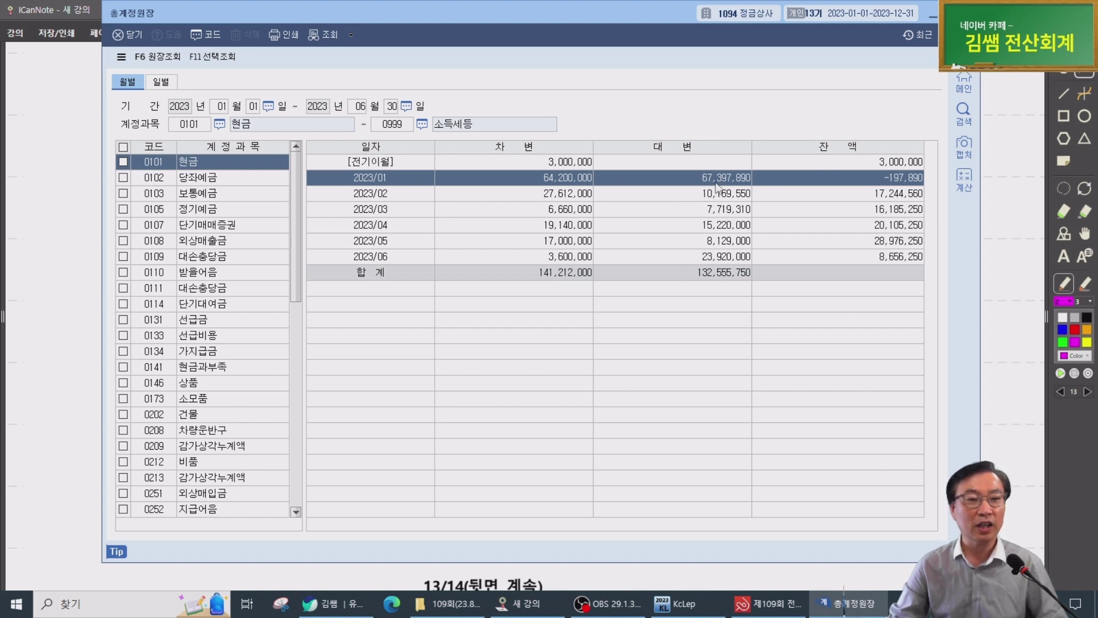
pyautogui.moveTo(717, 188); pyautogui.dragTo(716, 186)
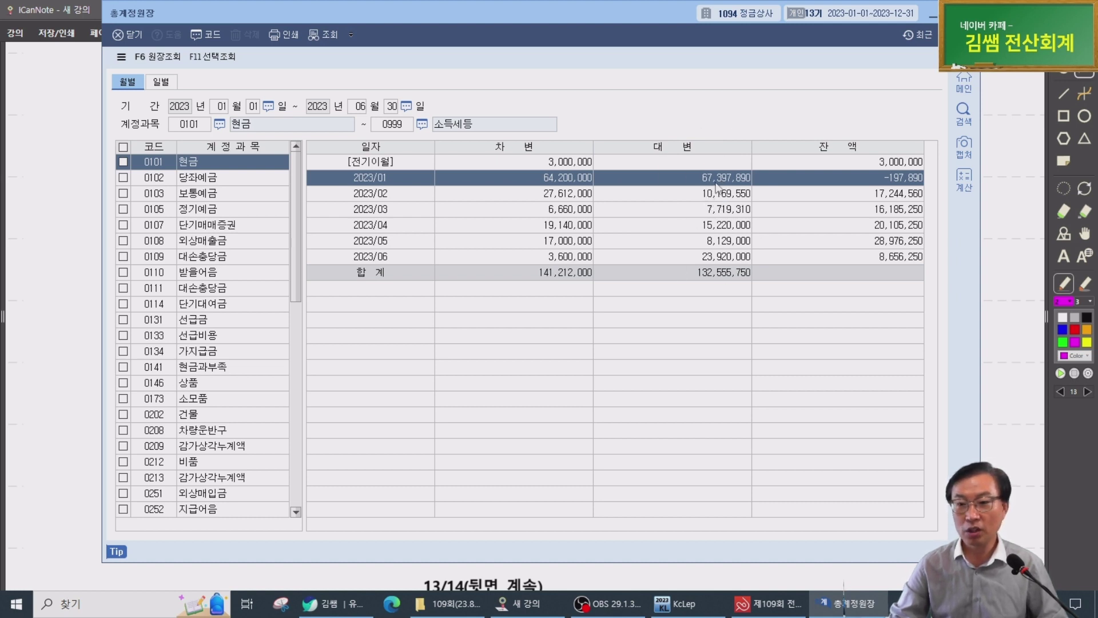
pyautogui.click(714, 232)
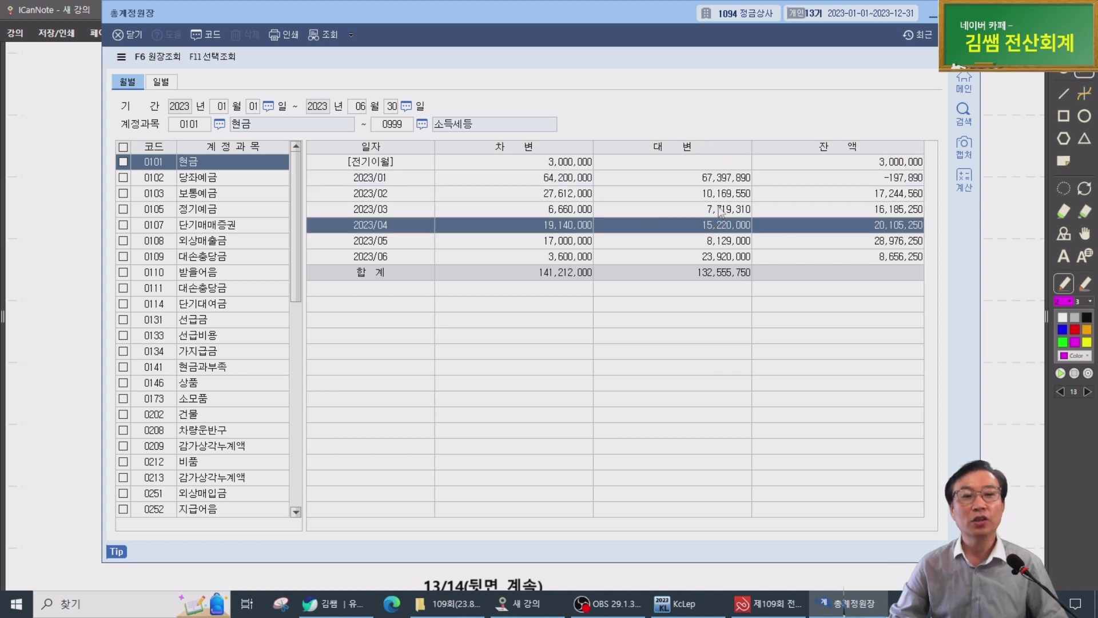
# In the answer notes for question [1], box 4월, 24,150,000원 and underline the period 1월 1일~6월 30일 and 101.현금
pyautogui.click(50, 430)
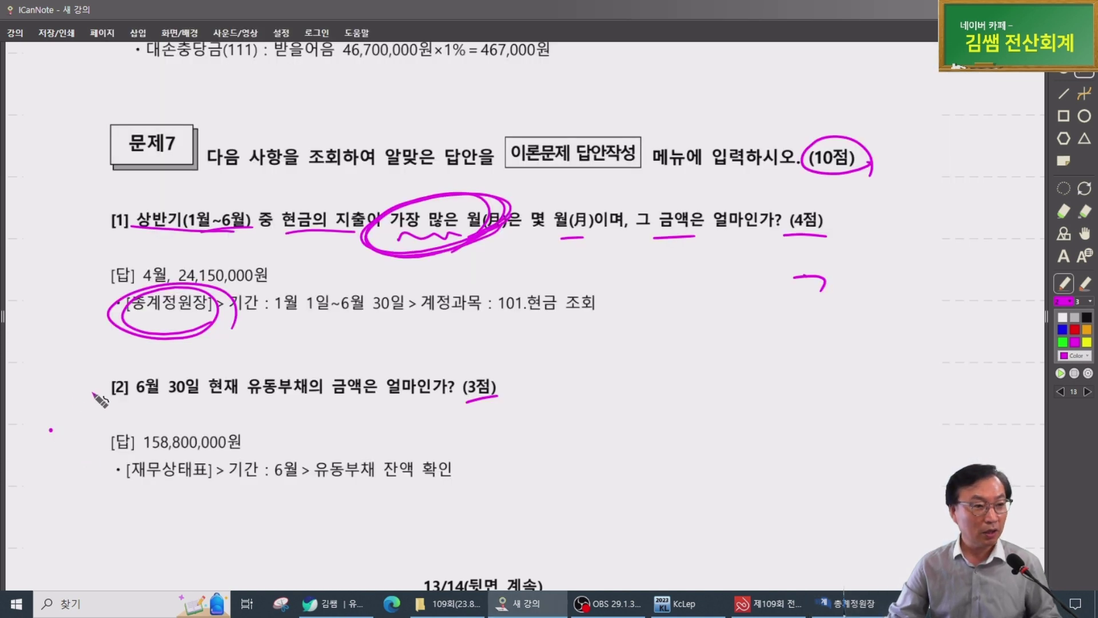
pyautogui.moveTo(144, 295)
pyautogui.mouseDown()
pyautogui.moveTo(278, 289)
pyautogui.moveTo(148, 294)
pyautogui.mouseUp()
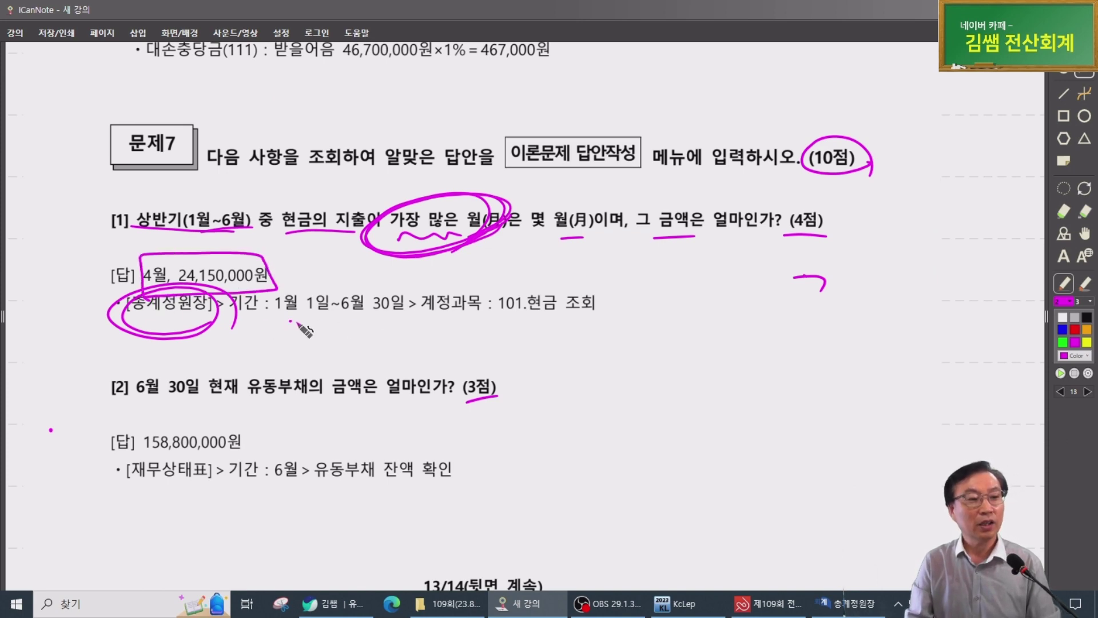
pyautogui.moveTo(290, 320); pyautogui.dragTo(392, 318)
pyautogui.moveTo(483, 316); pyautogui.dragTo(554, 314)
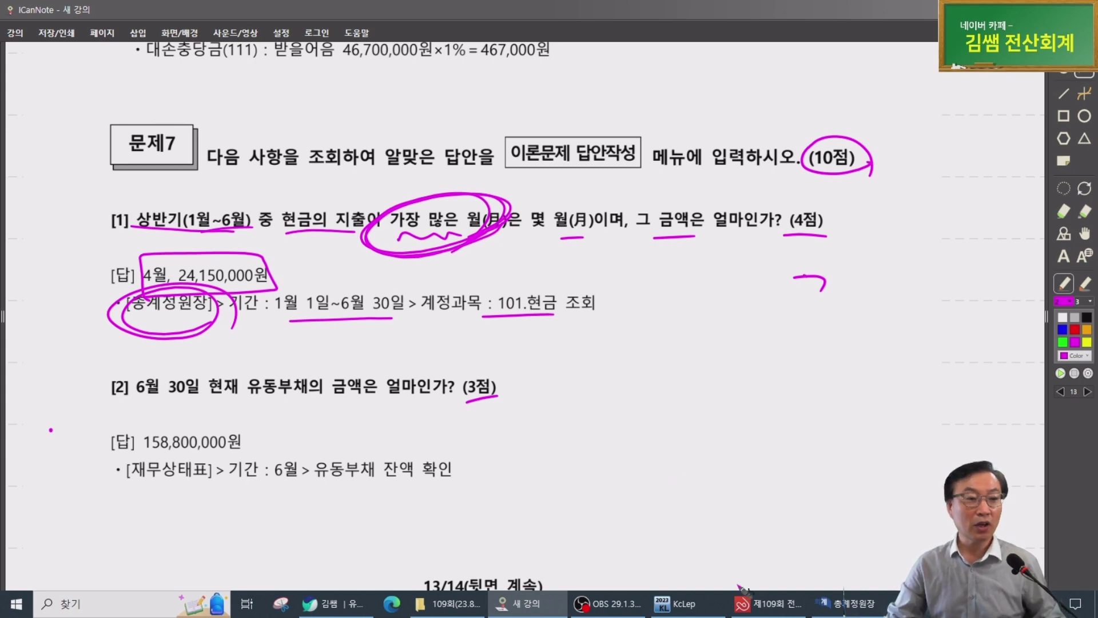
# Underline 6월 30일 and 유동부채의 in question [2] of 문제7
pyautogui.scroll(-2, 738, 384)
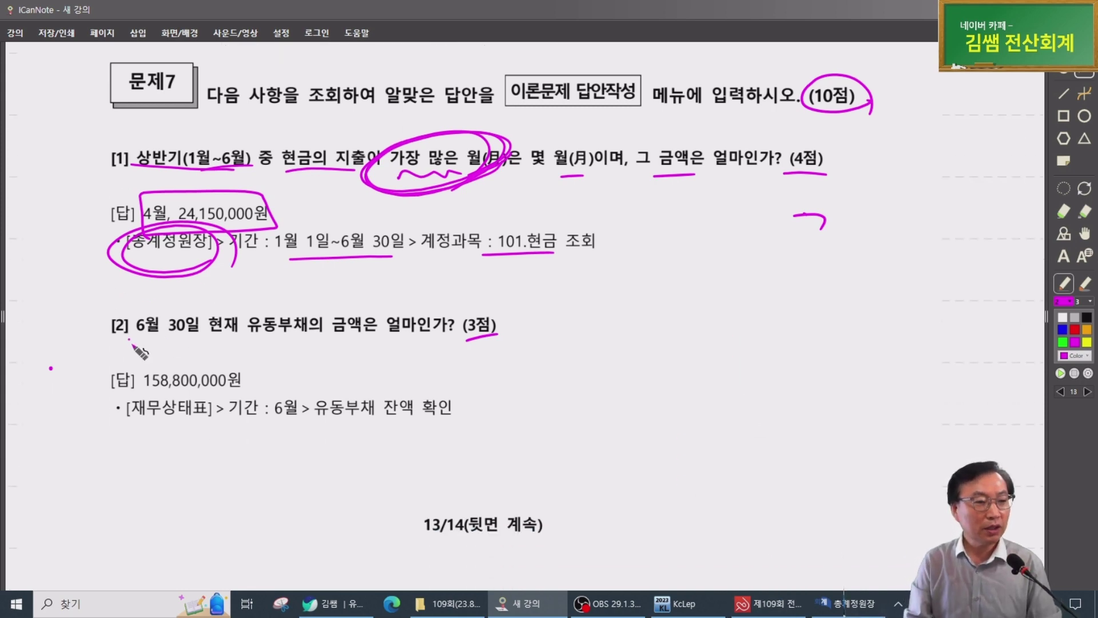
pyautogui.moveTo(129, 339); pyautogui.dragTo(321, 339)
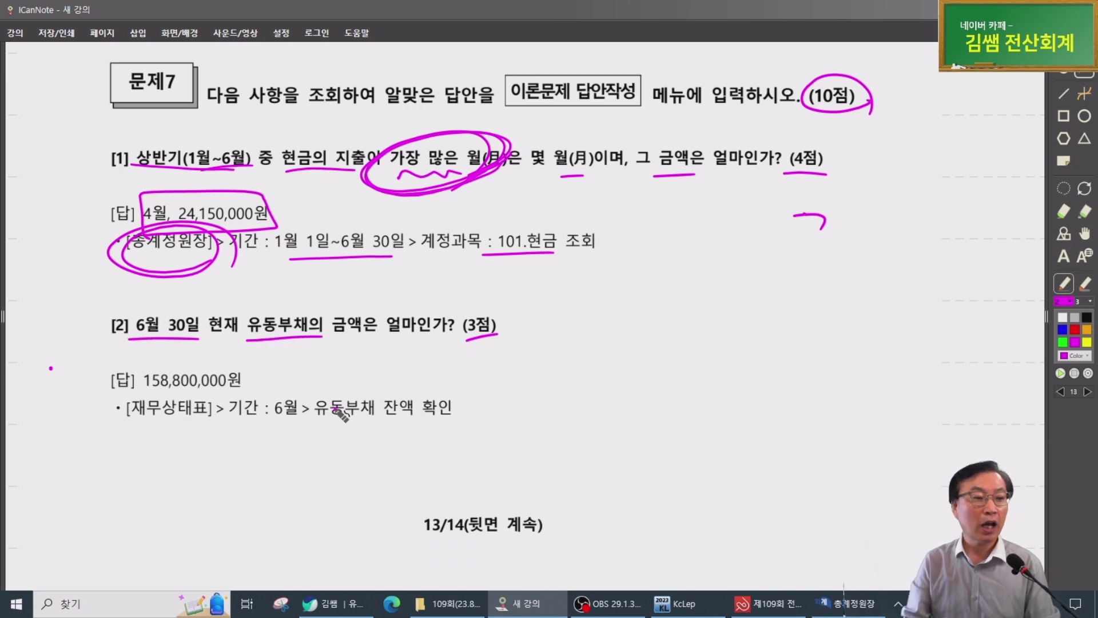
# Circle 유동부채의 in question [2], handwrite a bracketed three-line note beginning 자산/부채 beside it, and circle [재무상태표] in the answer
pyautogui.moveTo(315, 342)
pyautogui.mouseDown()
pyautogui.moveTo(245, 329)
pyautogui.moveTo(353, 303)
pyautogui.moveTo(309, 361)
pyautogui.mouseUp()
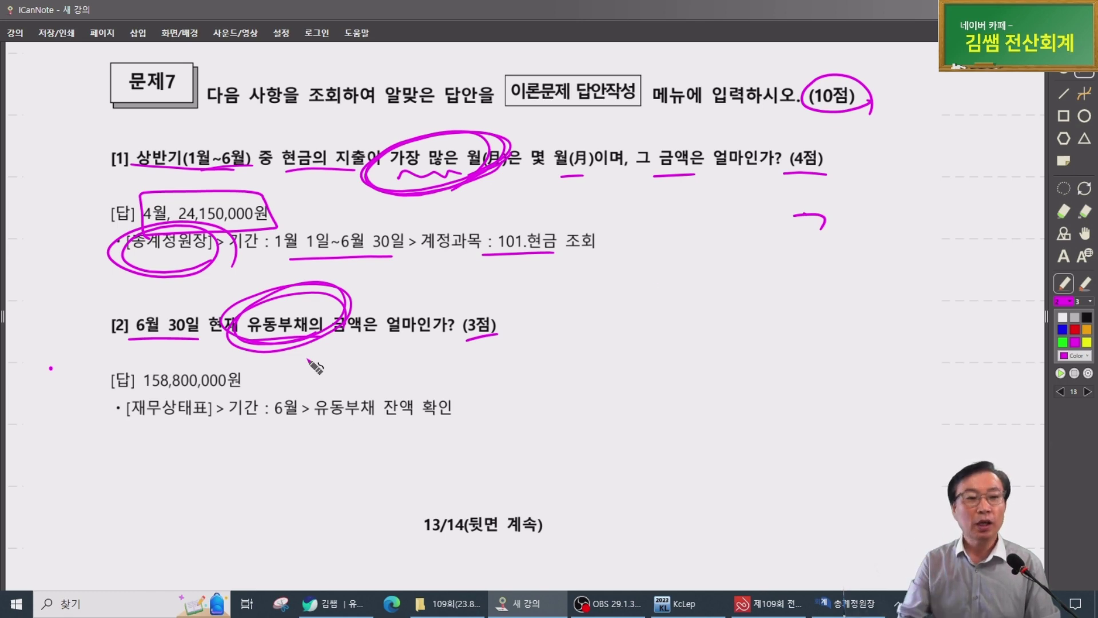
pyautogui.moveTo(627, 305)
pyautogui.mouseDown()
pyautogui.moveTo(683, 309)
pyautogui.moveTo(689, 339)
pyautogui.moveTo(688, 324)
pyautogui.moveTo(706, 312)
pyautogui.moveTo(712, 333)
pyautogui.moveTo(738, 316)
pyautogui.moveTo(751, 321)
pyautogui.mouseUp()
pyautogui.moveTo(650, 355)
pyautogui.mouseDown()
pyautogui.moveTo(687, 375)
pyautogui.moveTo(710, 377)
pyautogui.moveTo(721, 361)
pyautogui.moveTo(755, 383)
pyautogui.moveTo(751, 355)
pyautogui.moveTo(785, 373)
pyautogui.mouseUp()
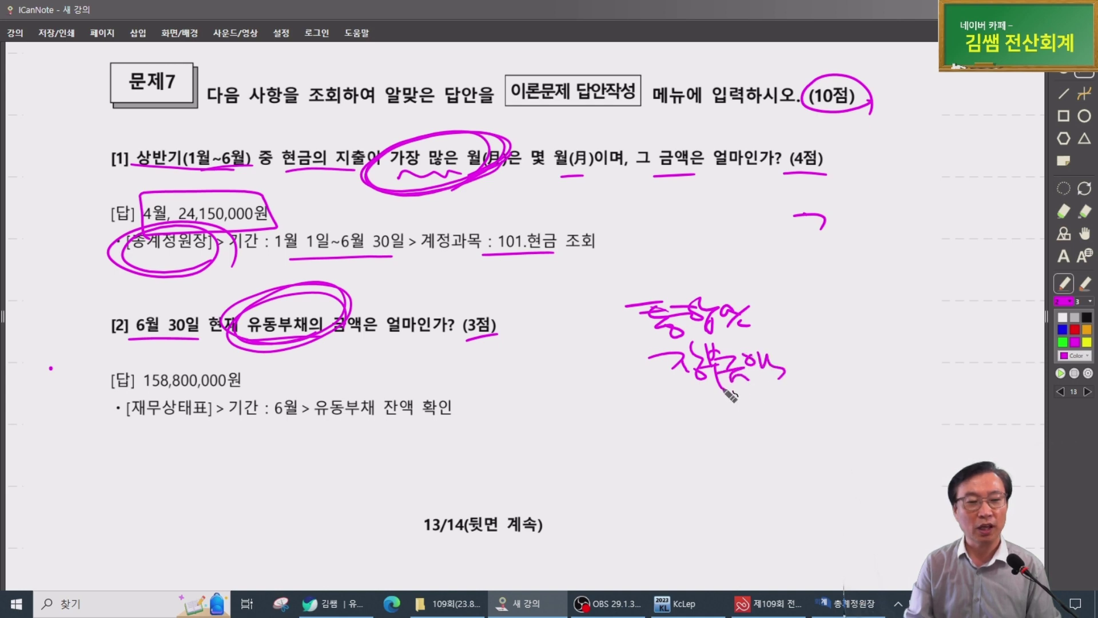
pyautogui.moveTo(617, 276)
pyautogui.mouseDown()
pyautogui.moveTo(617, 321)
pyautogui.moveTo(639, 377)
pyautogui.moveTo(664, 263)
pyautogui.moveTo(700, 281)
pyautogui.moveTo(722, 268)
pyautogui.moveTo(754, 279)
pyautogui.moveTo(780, 261)
pyautogui.moveTo(601, 321)
pyautogui.mouseUp()
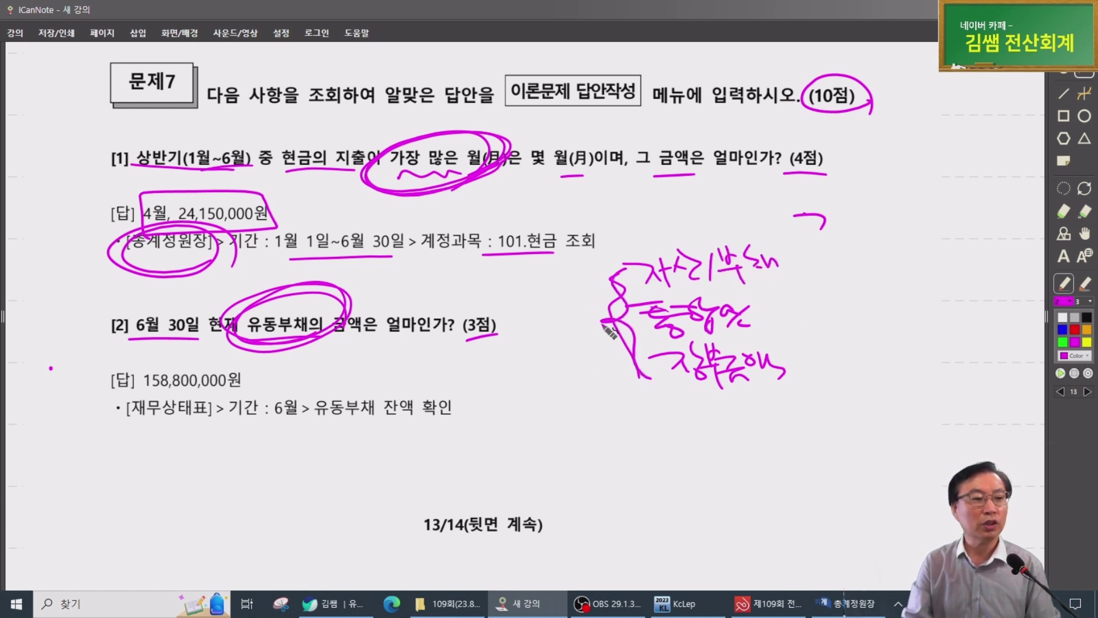
pyautogui.moveTo(224, 408)
pyautogui.mouseDown()
pyautogui.moveTo(172, 395)
pyautogui.moveTo(228, 440)
pyautogui.mouseUp()
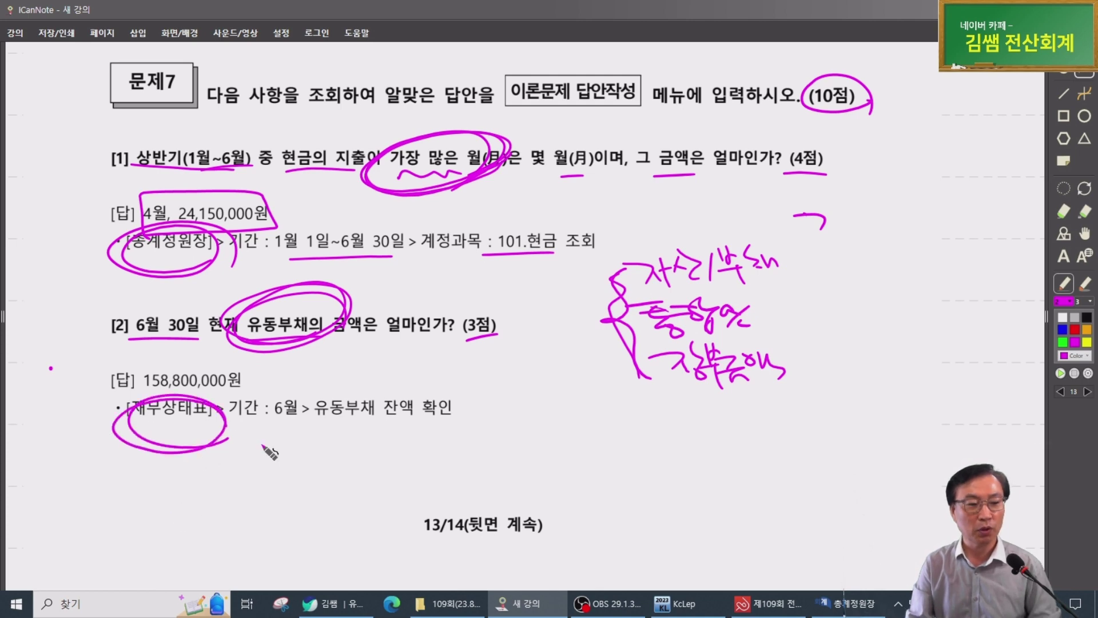
# Switch to KcLep, close 총계정원장 and open 재무상태표 for June 2023
pyautogui.click(847, 604)
pyautogui.press('Escape')
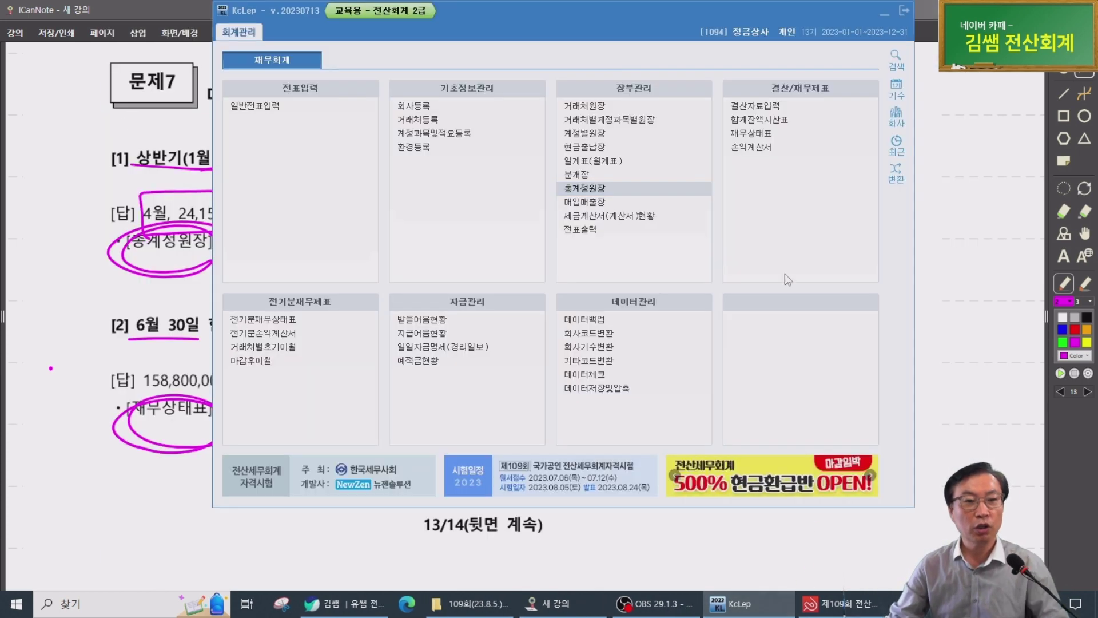
pyautogui.click(750, 134)
pyautogui.press('Return')
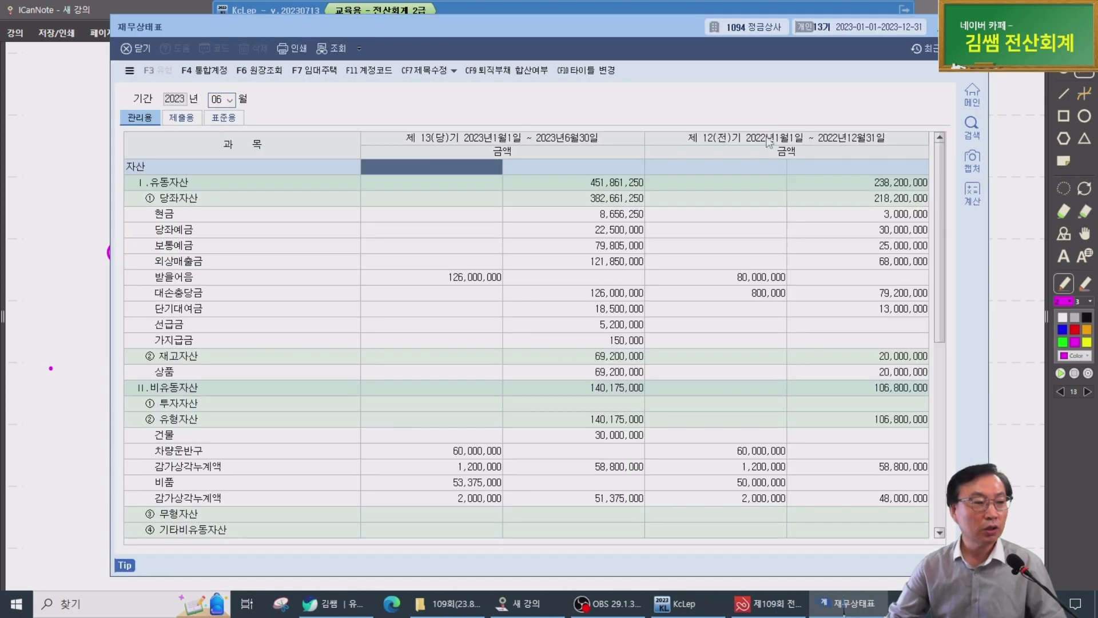
pyautogui.press('Down')
# Examine the current-period 유동부채 total as of June 30 in 재무상태표, and clear the report
pyautogui.click(602, 187)
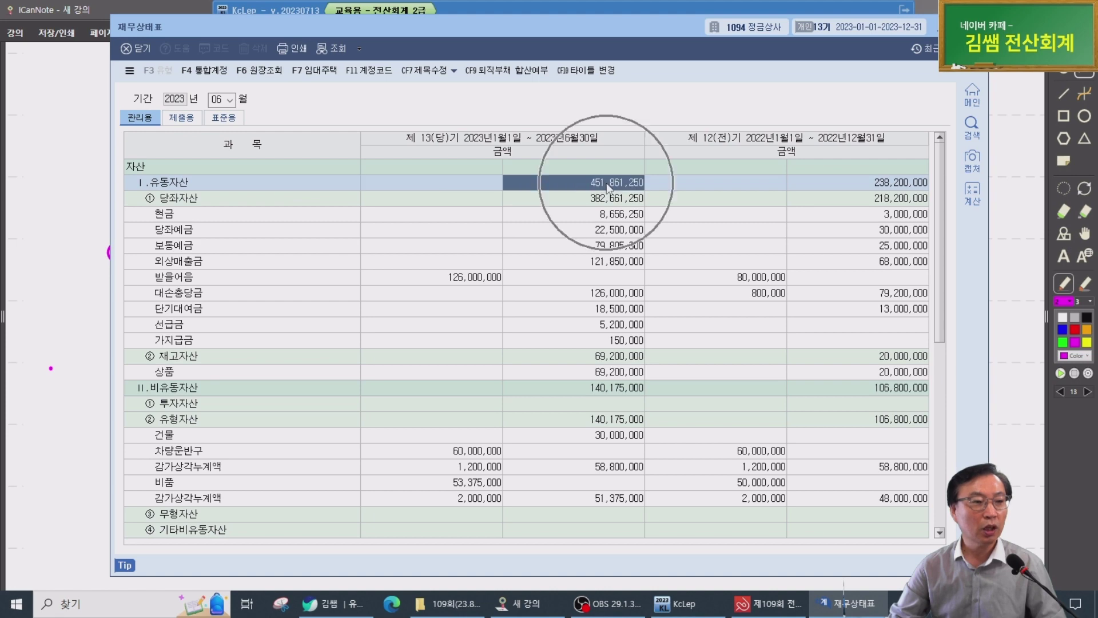
pyautogui.scroll(-4, 339, 394)
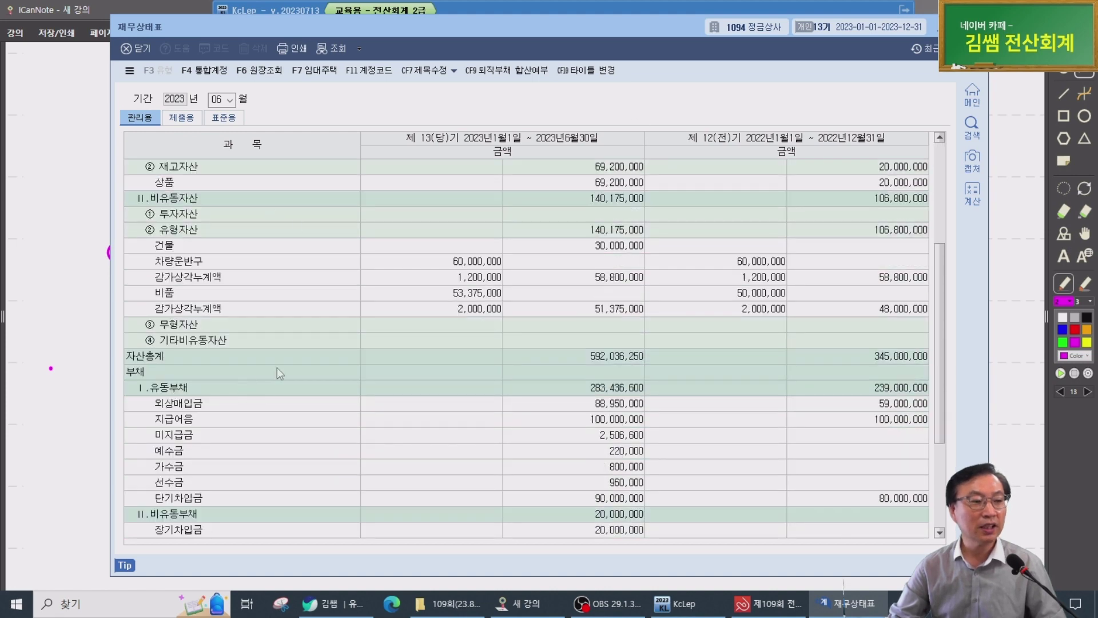
pyautogui.click(613, 393)
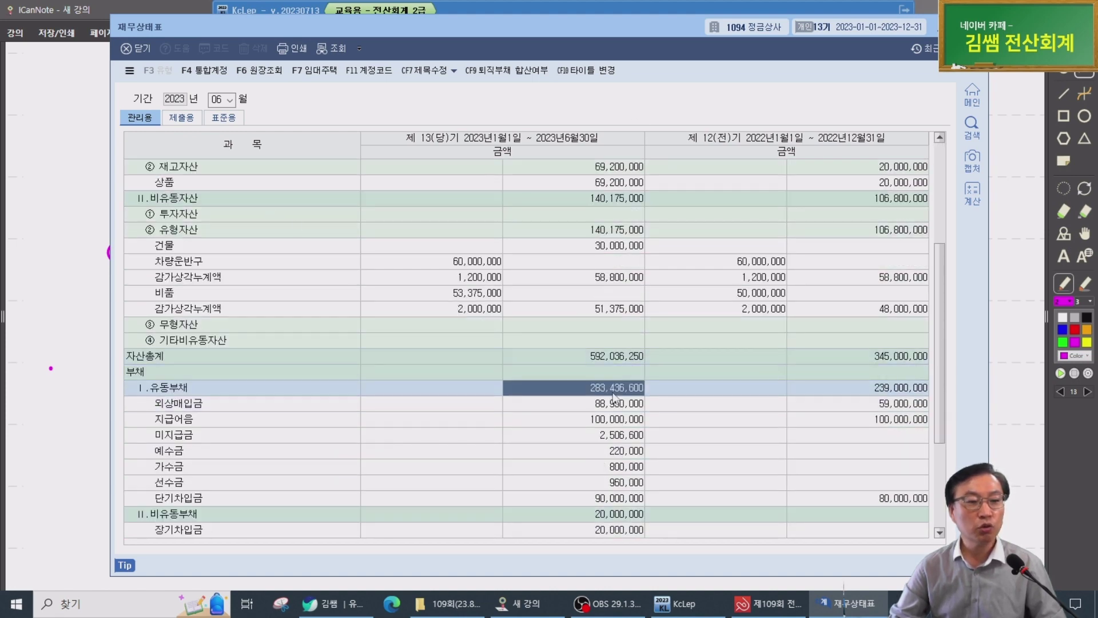
pyautogui.click(615, 394)
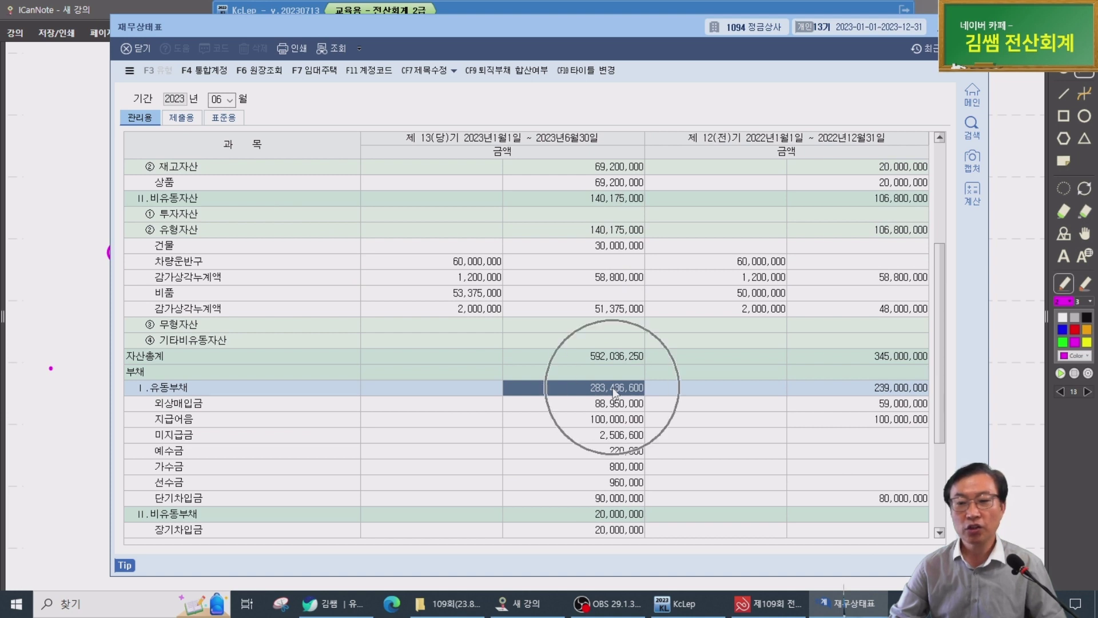
pyautogui.press('ctrl')
pyautogui.press('ctrl')
pyautogui.press('ctrl')
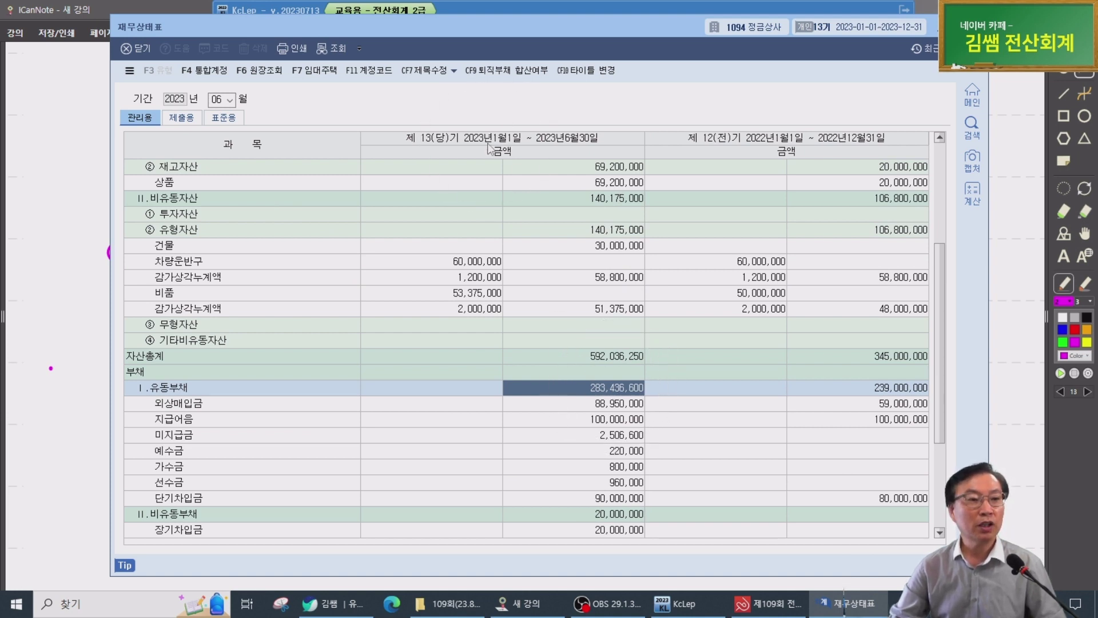
pyautogui.press('ctrl')
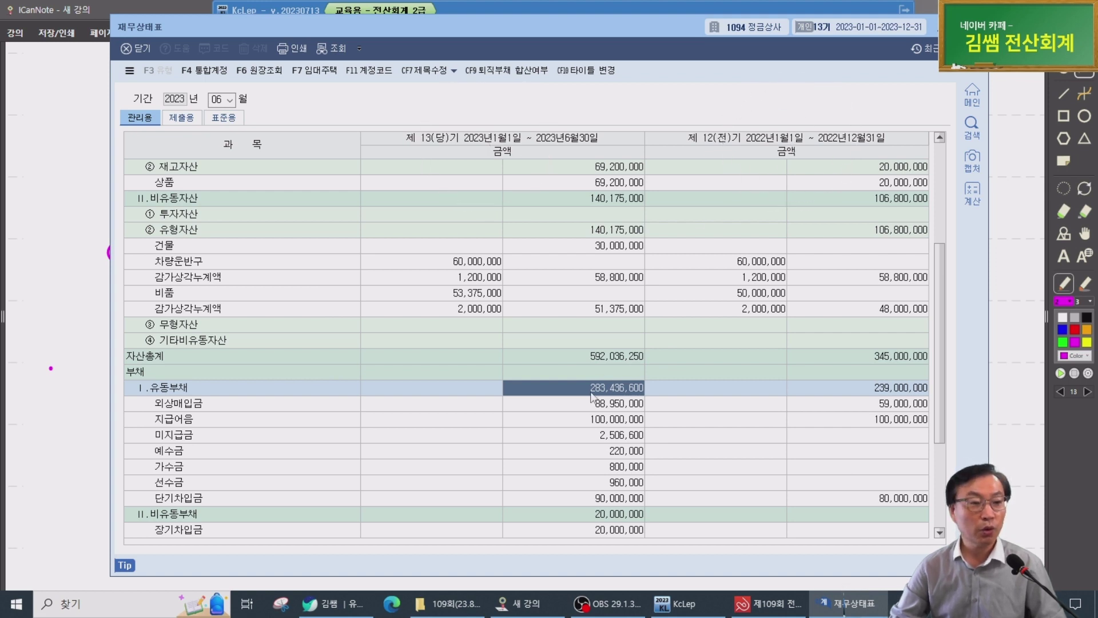
pyautogui.press('ctrl')
pyautogui.press('ctrl')
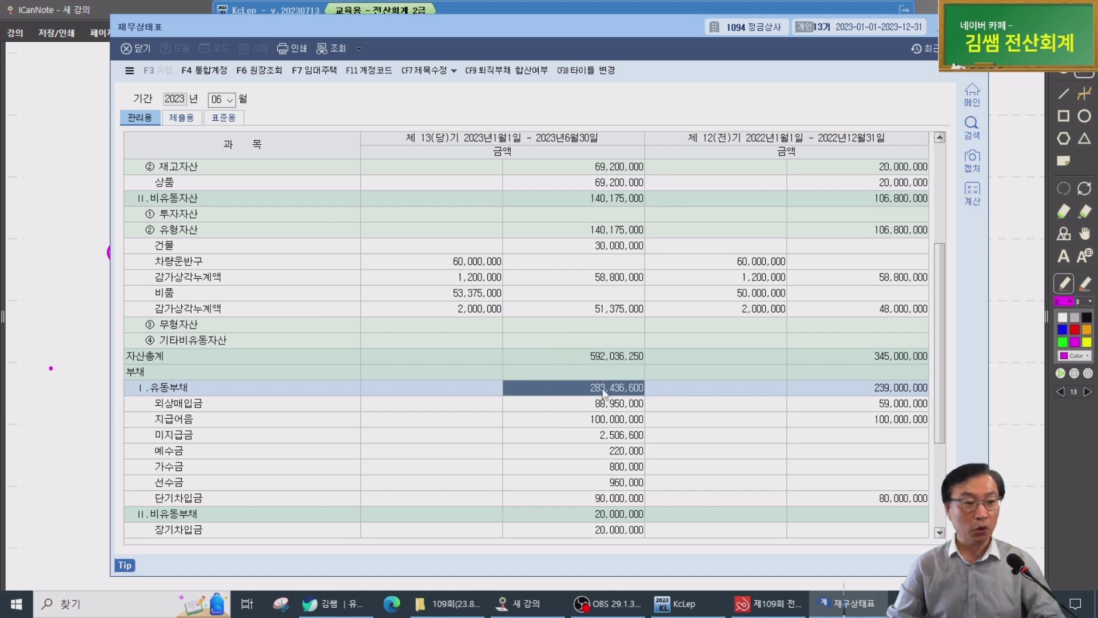
pyautogui.press('ctrl')
pyautogui.press('Escape')
pyautogui.press('Escape')
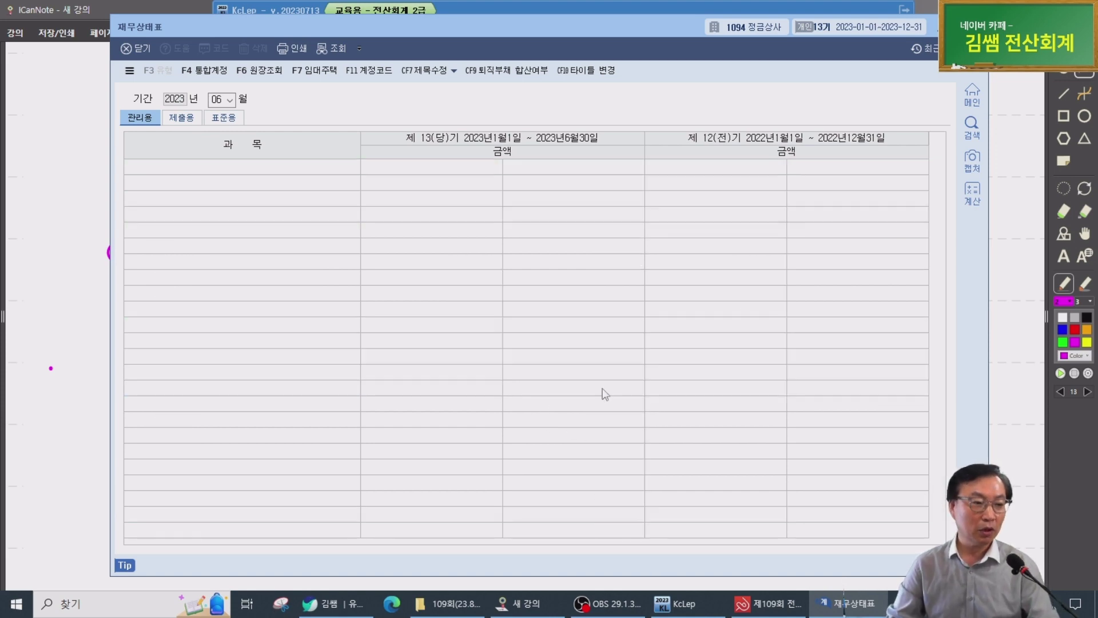
# Return to the ICanNote notes and underline 상반기(1월~6월), 복리후생비(판), 가장 많은, 적은 월(月), 차액 and 양수 in question [3]
pyautogui.click(90, 376)
pyautogui.scroll(-1, 115, 376)
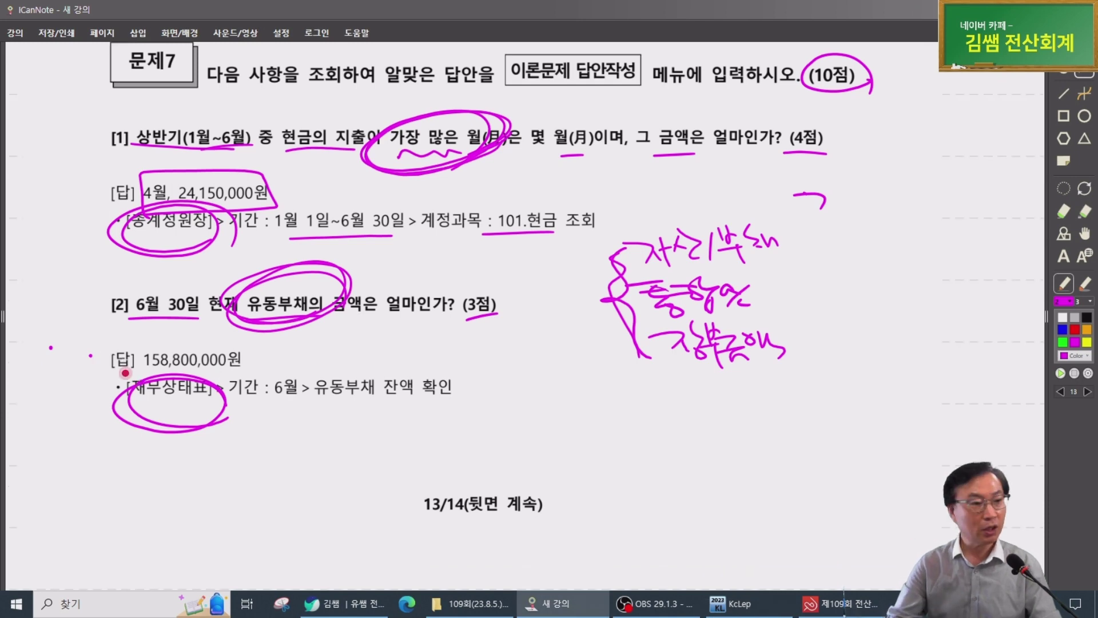
pyautogui.scroll(-1, 125, 373)
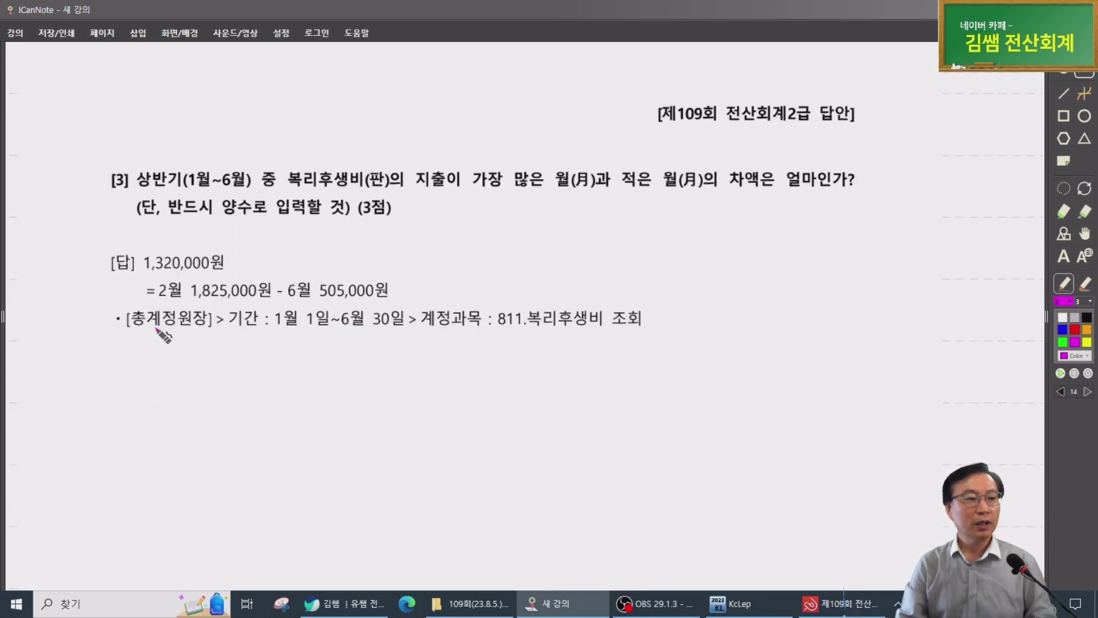
pyautogui.moveTo(149, 190); pyautogui.dragTo(392, 186)
pyautogui.moveTo(484, 193); pyautogui.dragTo(553, 190)
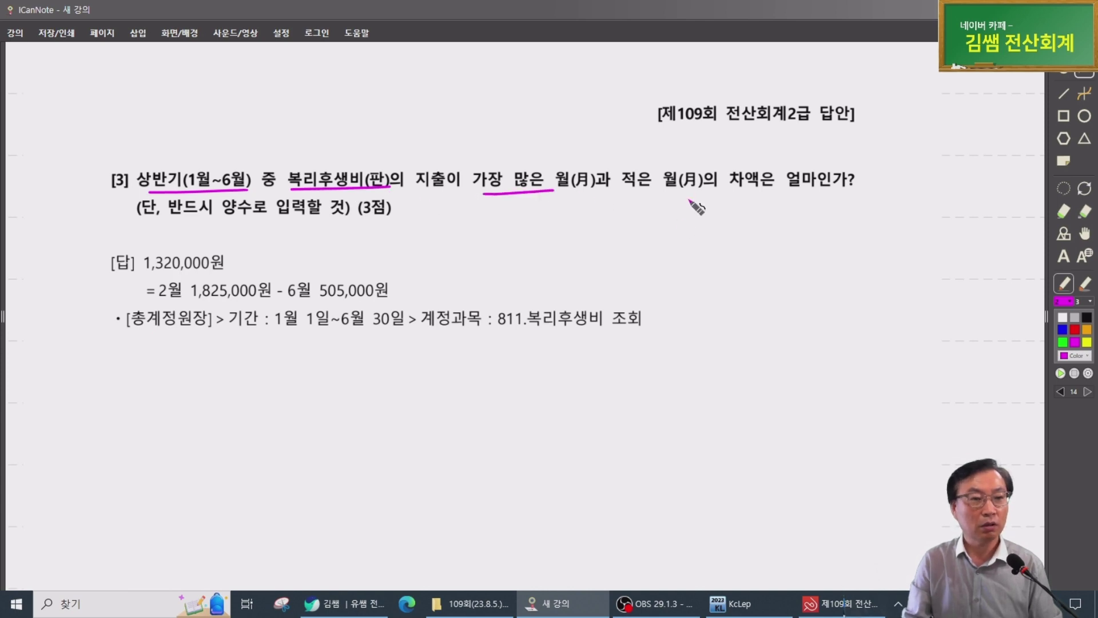
pyautogui.moveTo(628, 195); pyautogui.dragTo(761, 194)
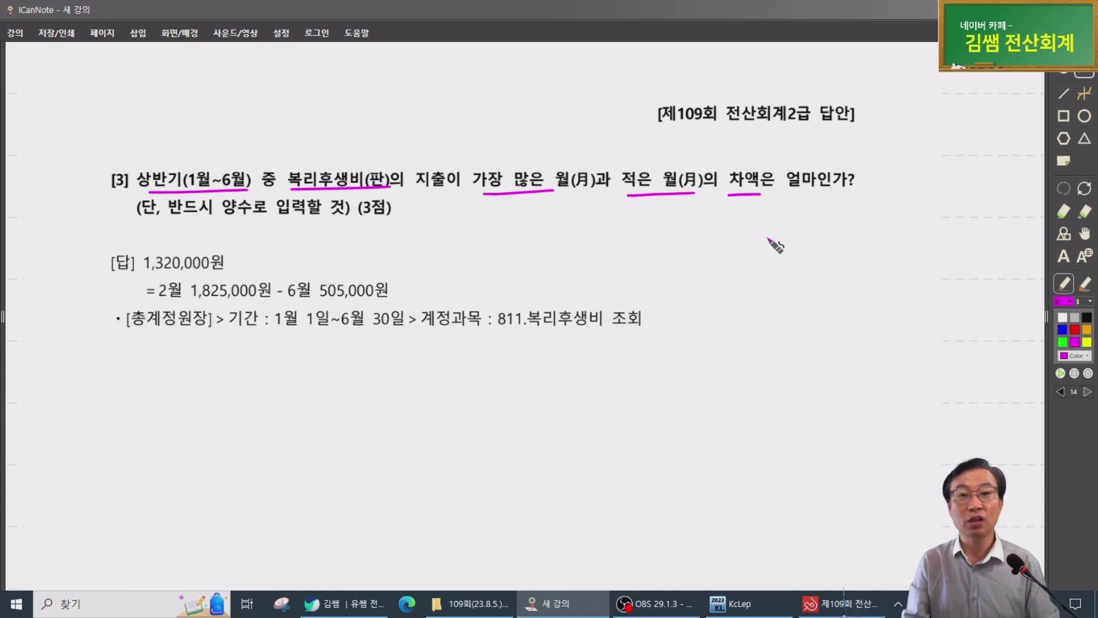
pyautogui.moveTo(219, 217); pyautogui.dragTo(246, 222)
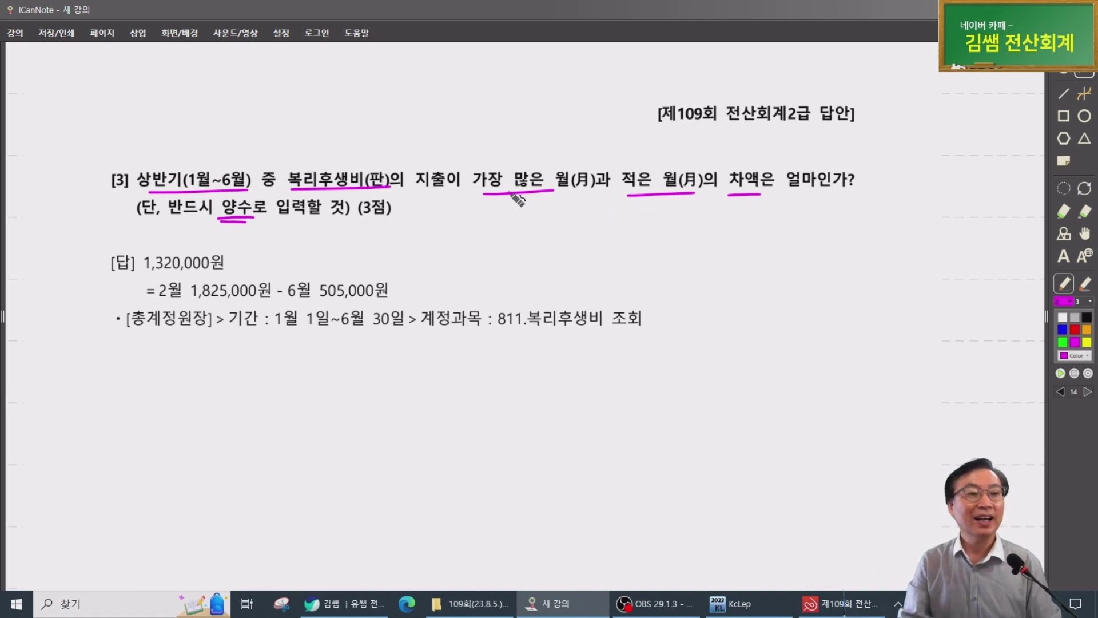
# Circle 가장 많은 in question [3] and [총계정원장] in its answer note, and underline 복리후생비(판)의 again
pyautogui.moveTo(517, 199)
pyautogui.mouseDown()
pyautogui.moveTo(486, 214)
pyautogui.moveTo(572, 163)
pyautogui.mouseUp()
pyautogui.moveTo(498, 210)
pyautogui.mouseDown()
pyautogui.moveTo(578, 139)
pyautogui.moveTo(572, 204)
pyautogui.mouseUp()
pyautogui.moveTo(231, 339)
pyautogui.mouseDown()
pyautogui.moveTo(154, 359)
pyautogui.moveTo(207, 302)
pyautogui.moveTo(214, 360)
pyautogui.mouseUp()
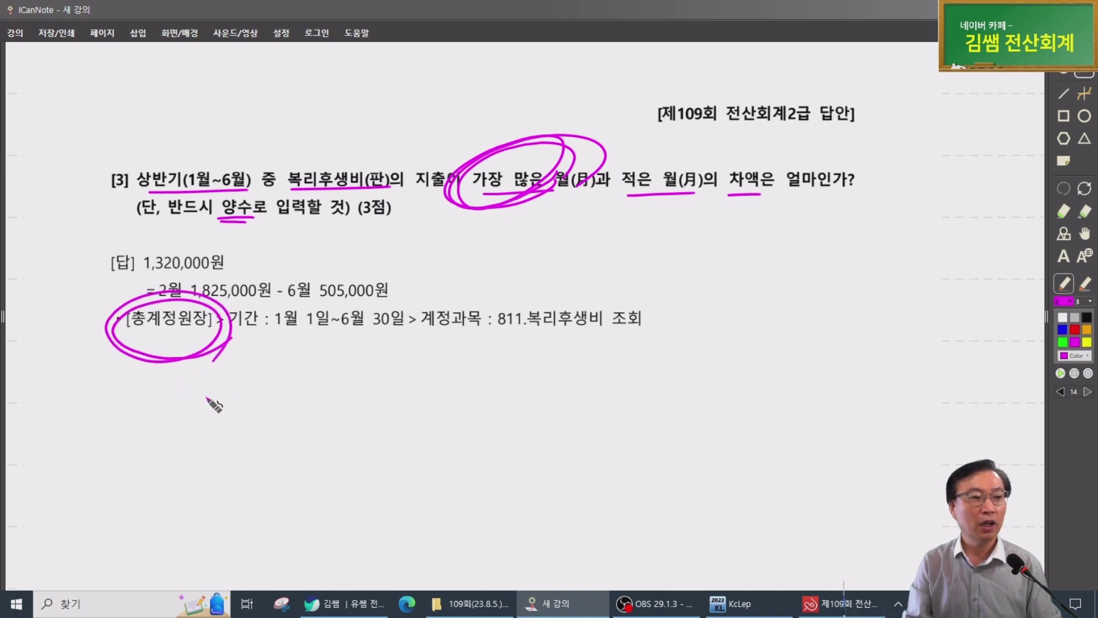
pyautogui.moveTo(292, 191); pyautogui.dragTo(420, 191)
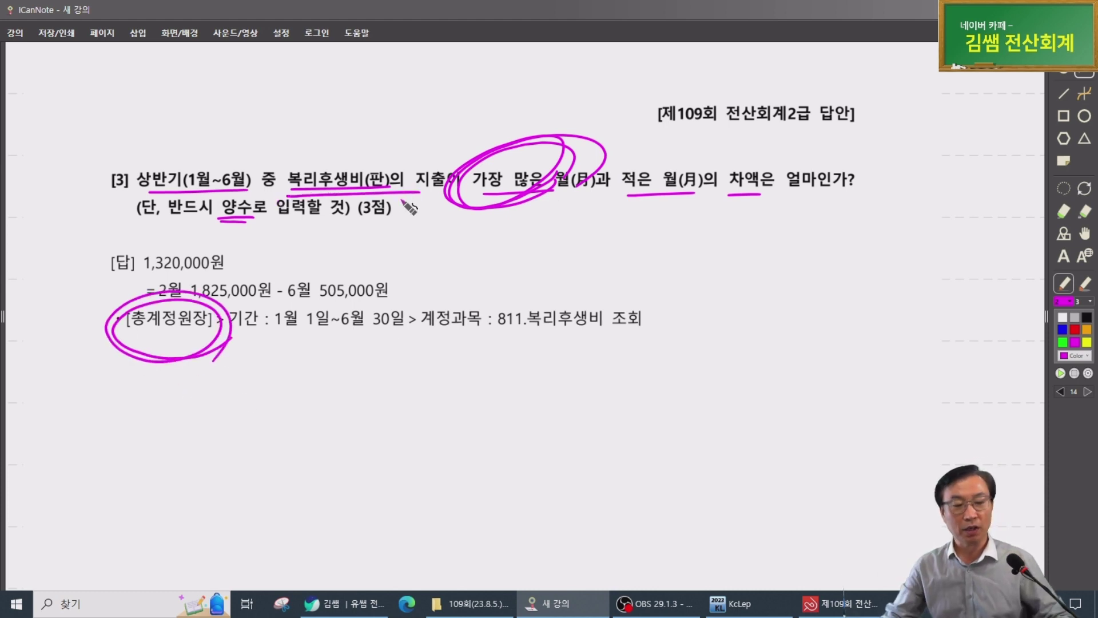
# Switch to KcLep, open 총계정원장 and set the period from January 1 to June 30, 2023
pyautogui.click(738, 604)
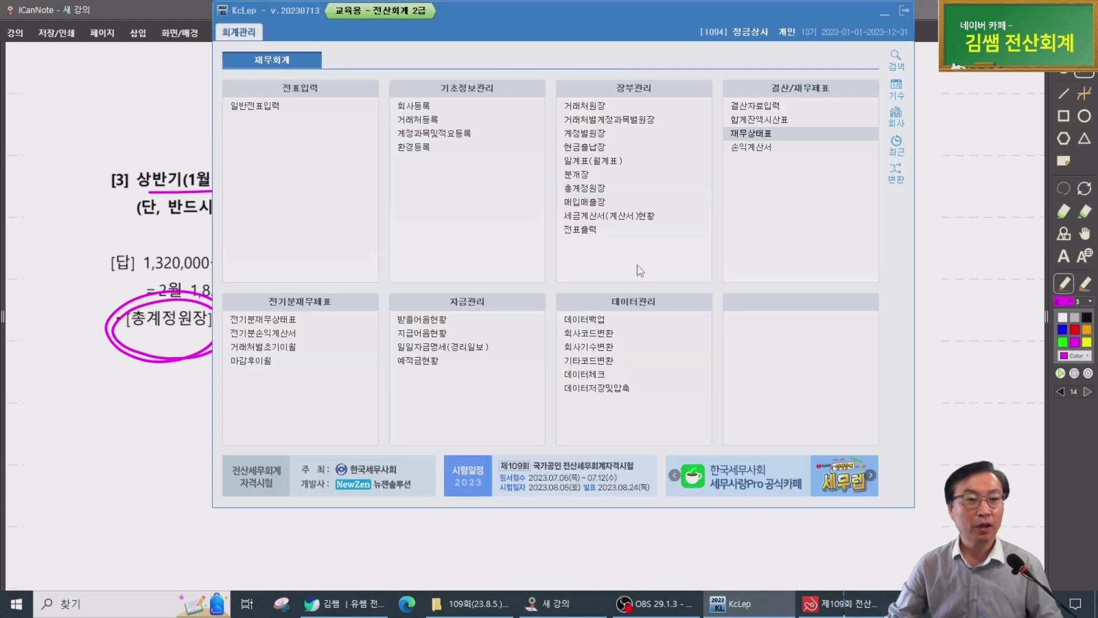
pyautogui.click(607, 190)
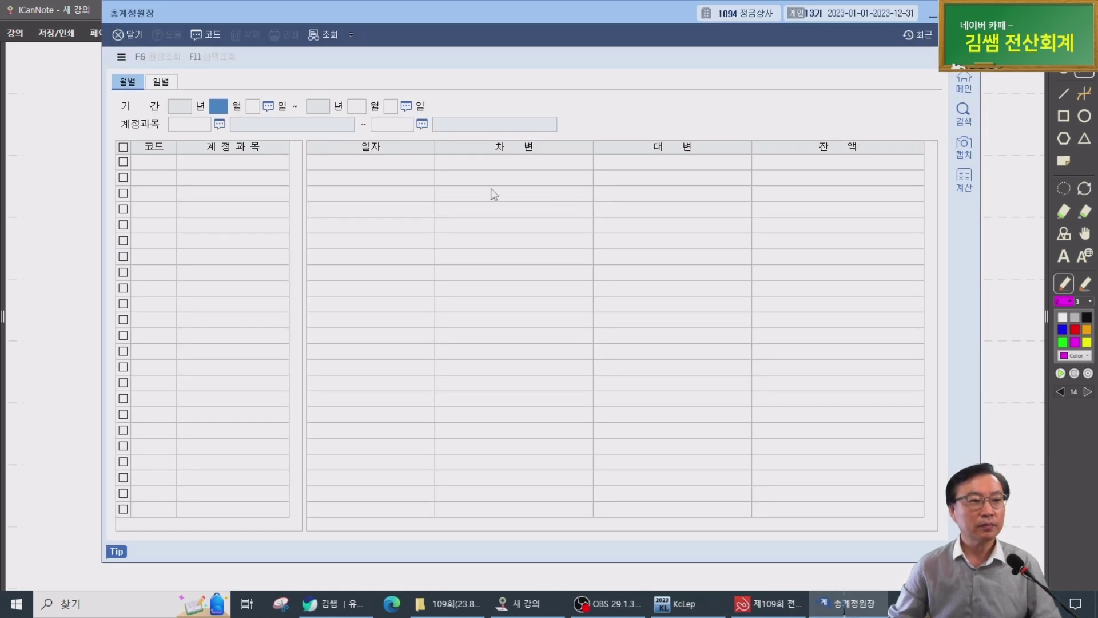
pyautogui.write('1')
pyautogui.press('Return')
pyautogui.press('Return')
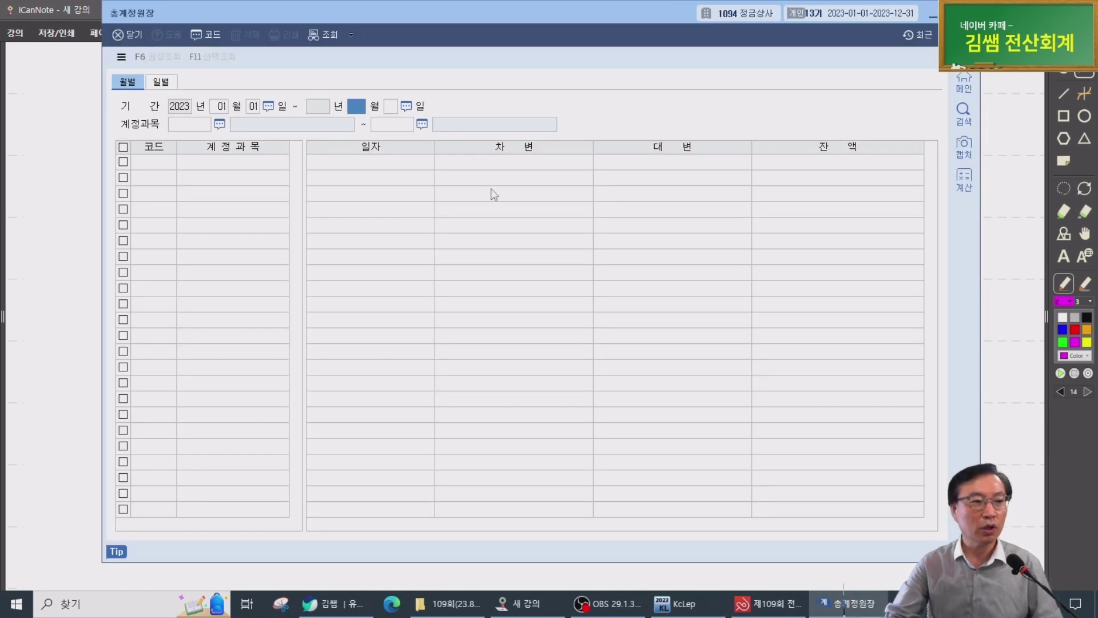
pyautogui.write('6')
pyautogui.press('Return')
pyautogui.press('Return')
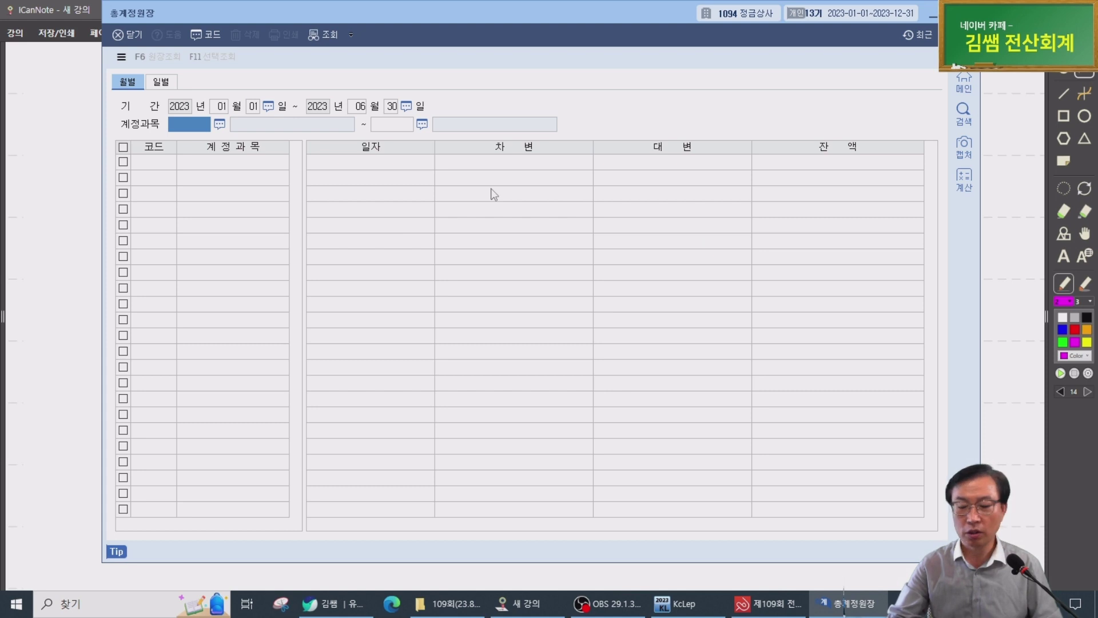
# Query the ledger for accounts from 0811 복리후생비 through 0999 소득세등
pyautogui.write('811')
pyautogui.press('Return')
pyautogui.press('Return')
pyautogui.press('Return')
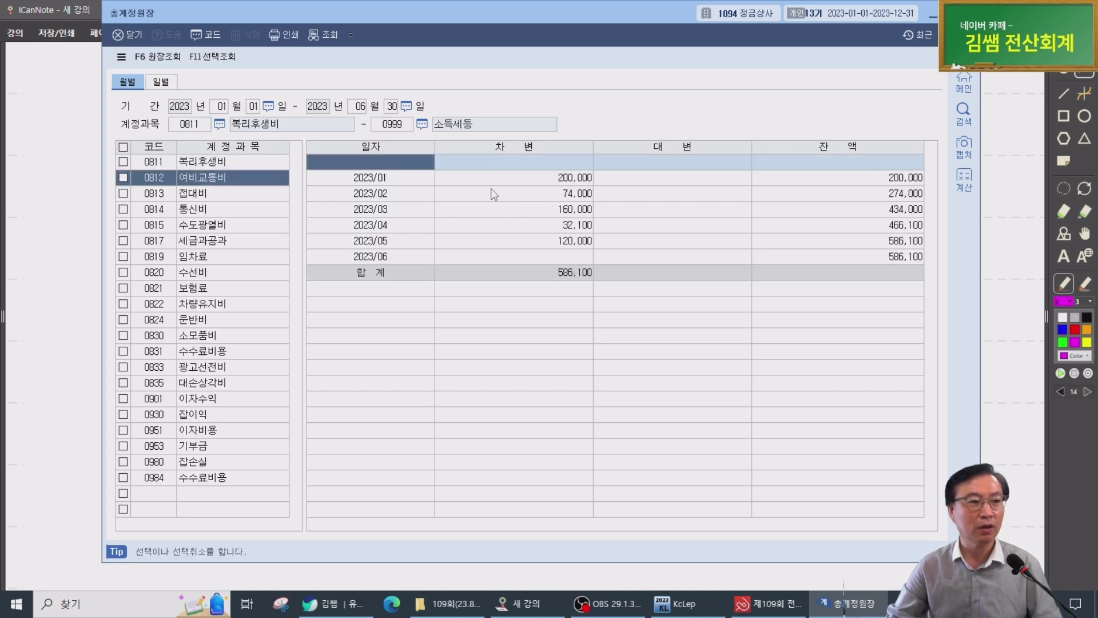
# Compare the monthly 차변 amounts of 복리후생비 to find the highest and lowest months, and return to the ICanNote notes
pyautogui.click(495, 215)
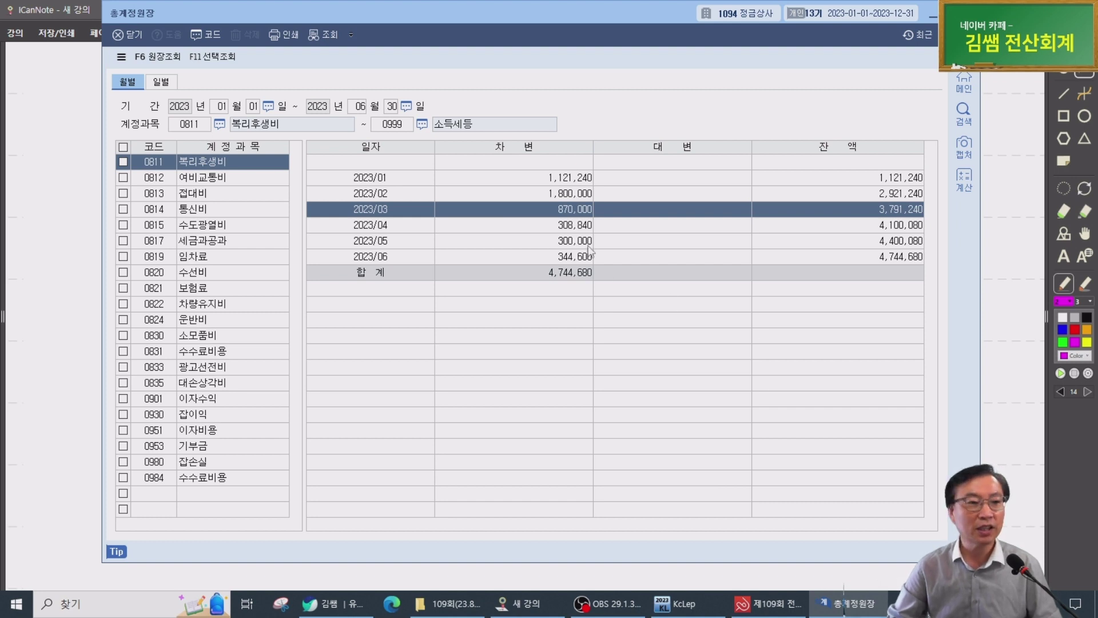
pyautogui.click(563, 196)
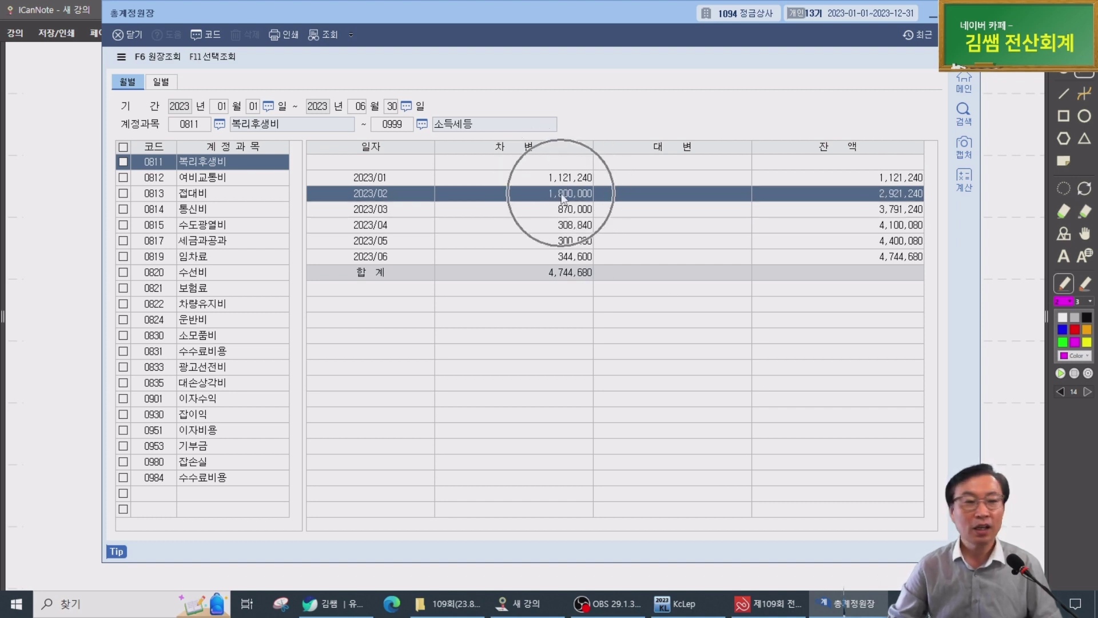
pyautogui.click(579, 240)
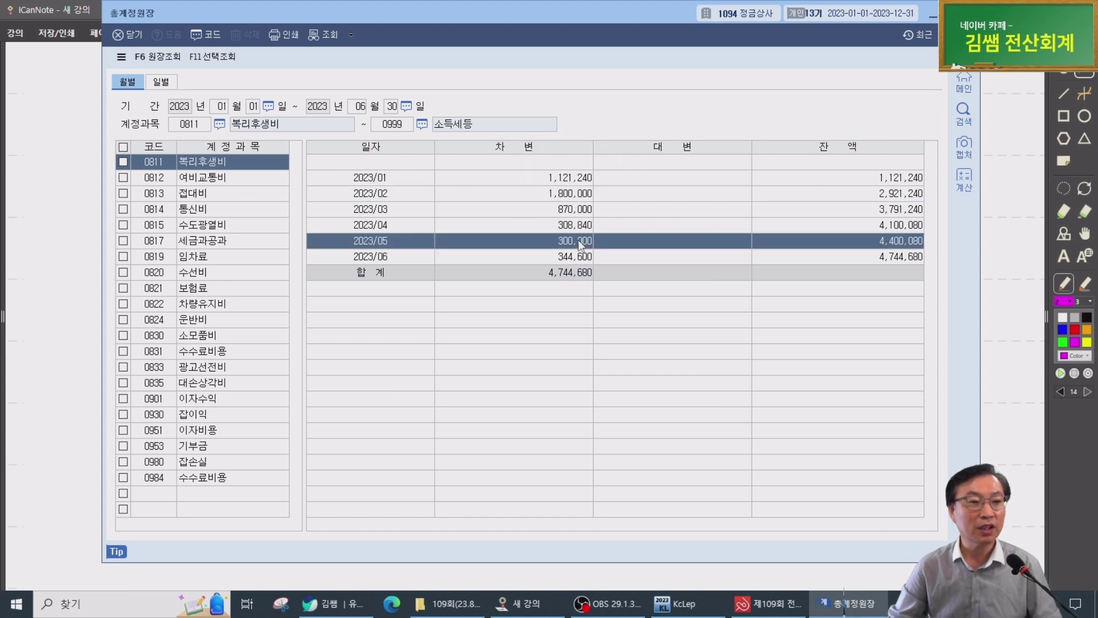
pyautogui.click(586, 193)
pyautogui.click(575, 241)
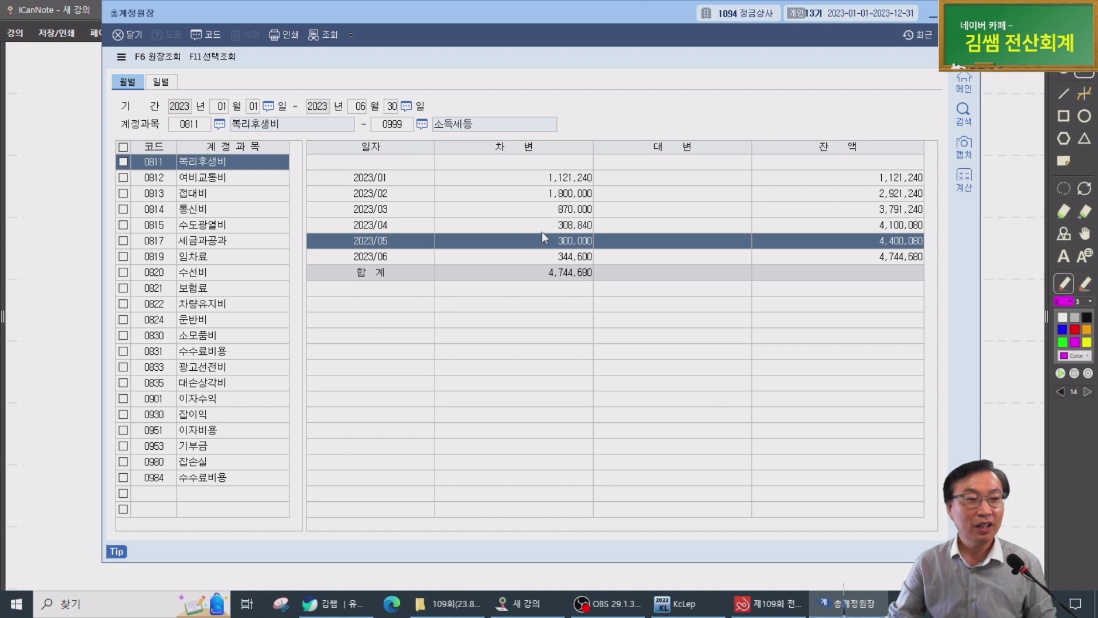
pyautogui.click(572, 209)
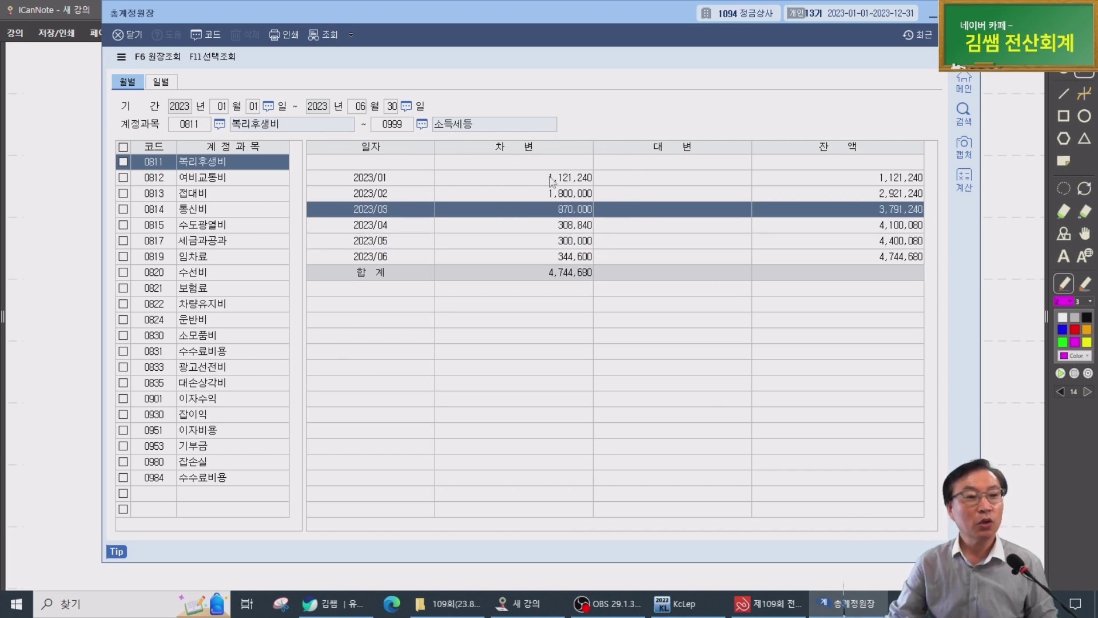
pyautogui.click(558, 181)
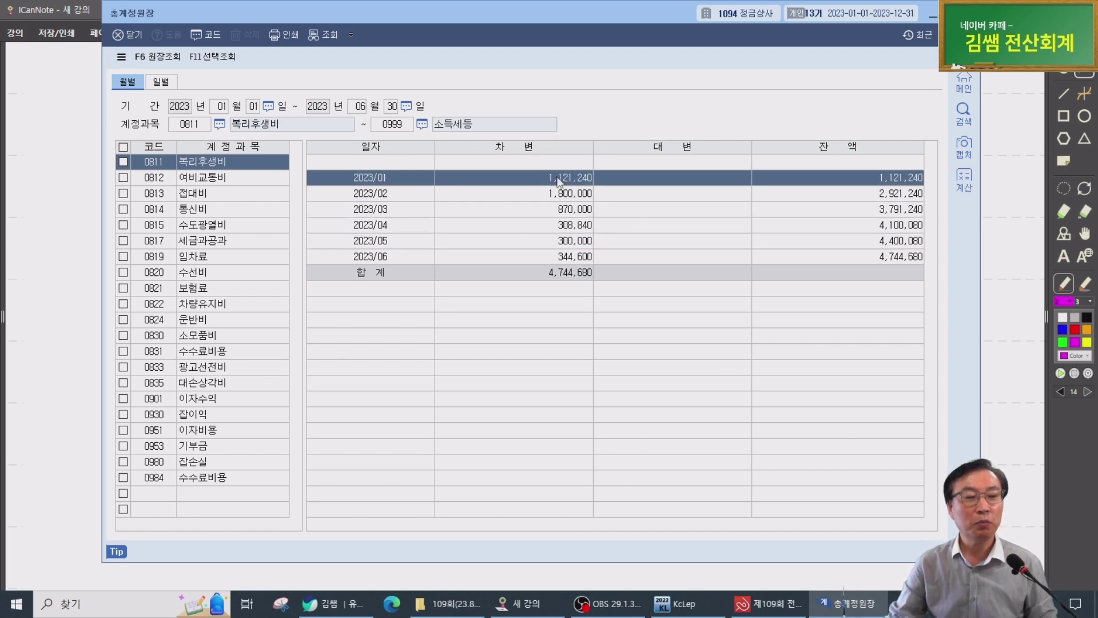
pyautogui.click(573, 226)
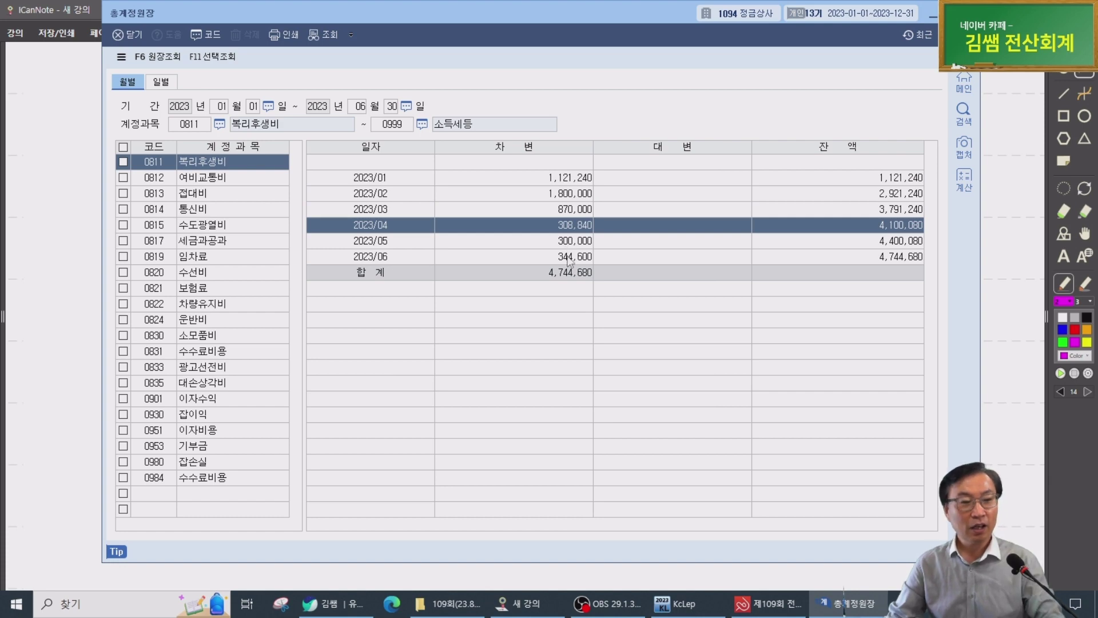
pyautogui.click(572, 178)
pyautogui.click(577, 224)
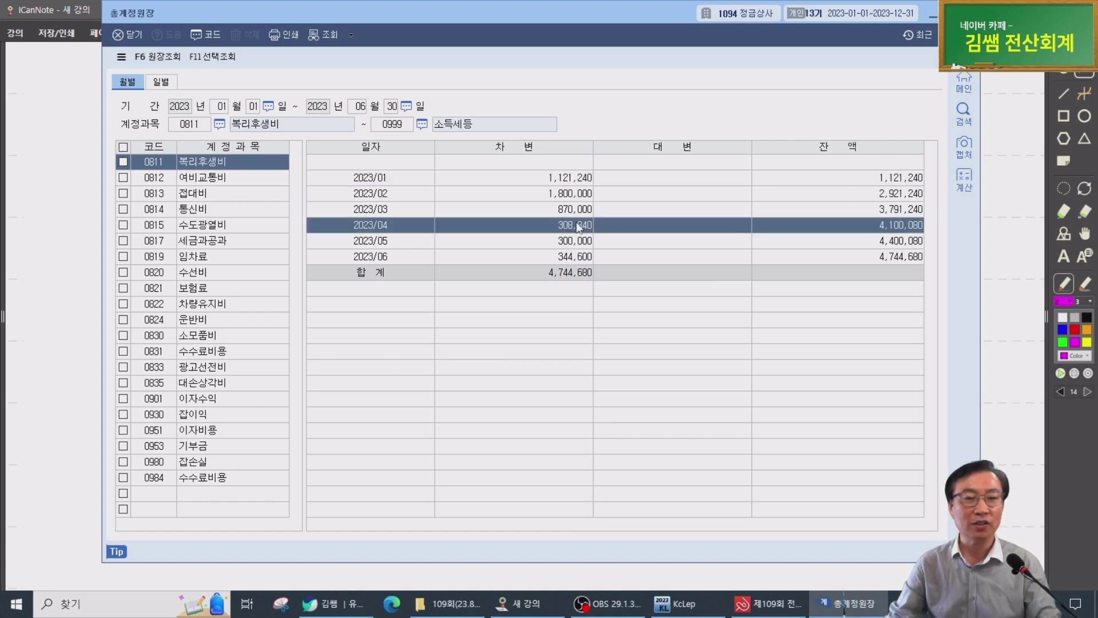
pyautogui.press('Escape')
pyautogui.click(108, 392)
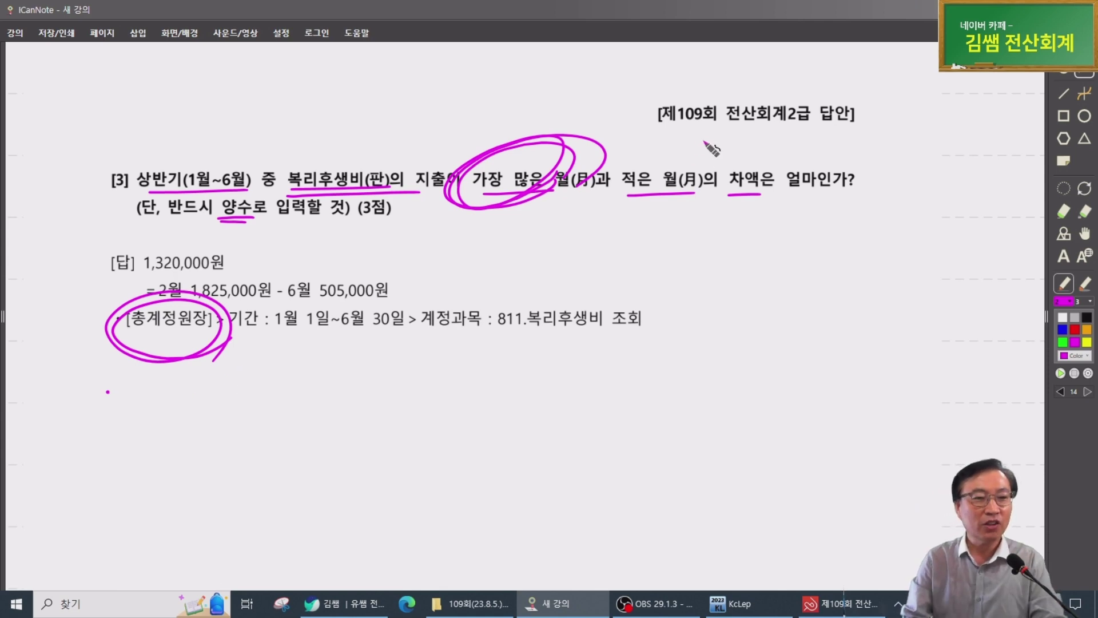
# Circle 차액 in question [3] and write the example amounts 100 and 30 beneath it, bracketed with an arrow to 70
pyautogui.moveTo(719, 200)
pyautogui.mouseDown()
pyautogui.moveTo(710, 230)
pyautogui.moveTo(767, 214)
pyautogui.mouseUp()
pyautogui.moveTo(726, 251)
pyautogui.mouseDown()
pyautogui.moveTo(739, 273)
pyautogui.moveTo(764, 264)
pyautogui.mouseUp()
pyautogui.moveTo(793, 214)
pyautogui.mouseDown()
pyautogui.moveTo(809, 229)
pyautogui.moveTo(803, 258)
pyautogui.mouseUp()
pyautogui.moveTo(814, 234)
pyautogui.mouseDown()
pyautogui.moveTo(848, 233)
pyautogui.moveTo(840, 238)
pyautogui.mouseUp()
pyautogui.moveTo(767, 169); pyautogui.dragTo(777, 190)
pyautogui.moveTo(884, 228)
pyautogui.mouseDown()
pyautogui.moveTo(895, 249)
pyautogui.moveTo(917, 232)
pyautogui.mouseUp()
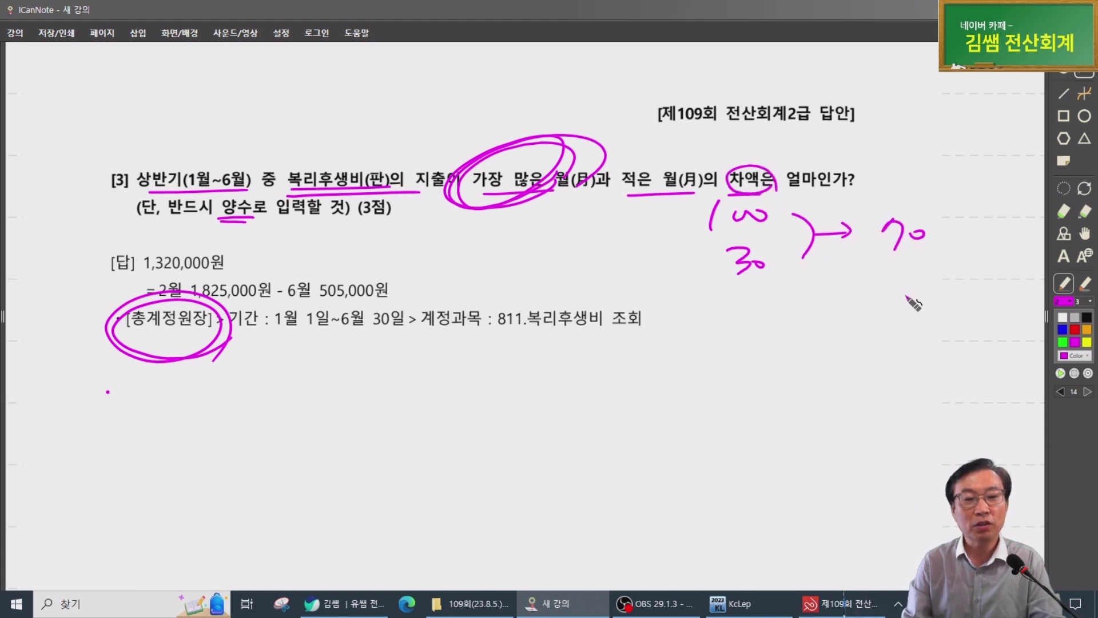
# Write the reversed subtraction 30 − 100 = −70 below the first example and circle −70
pyautogui.moveTo(711, 314)
pyautogui.mouseDown()
pyautogui.moveTo(716, 341)
pyautogui.moveTo(745, 327)
pyautogui.moveTo(790, 331)
pyautogui.mouseUp()
pyautogui.click(764, 331)
pyautogui.moveTo(802, 315)
pyautogui.mouseDown()
pyautogui.moveTo(805, 340)
pyautogui.moveTo(893, 322)
pyautogui.mouseUp()
pyautogui.moveTo(869, 331); pyautogui.dragTo(935, 318)
pyautogui.moveTo(934, 312)
pyautogui.mouseDown()
pyautogui.moveTo(948, 338)
pyautogui.moveTo(995, 326)
pyautogui.mouseUp()
# Underline 양수로 입력할 것 in the question's condition, then underline the example result 70 and mark it with a star
pyautogui.click(217, 213)
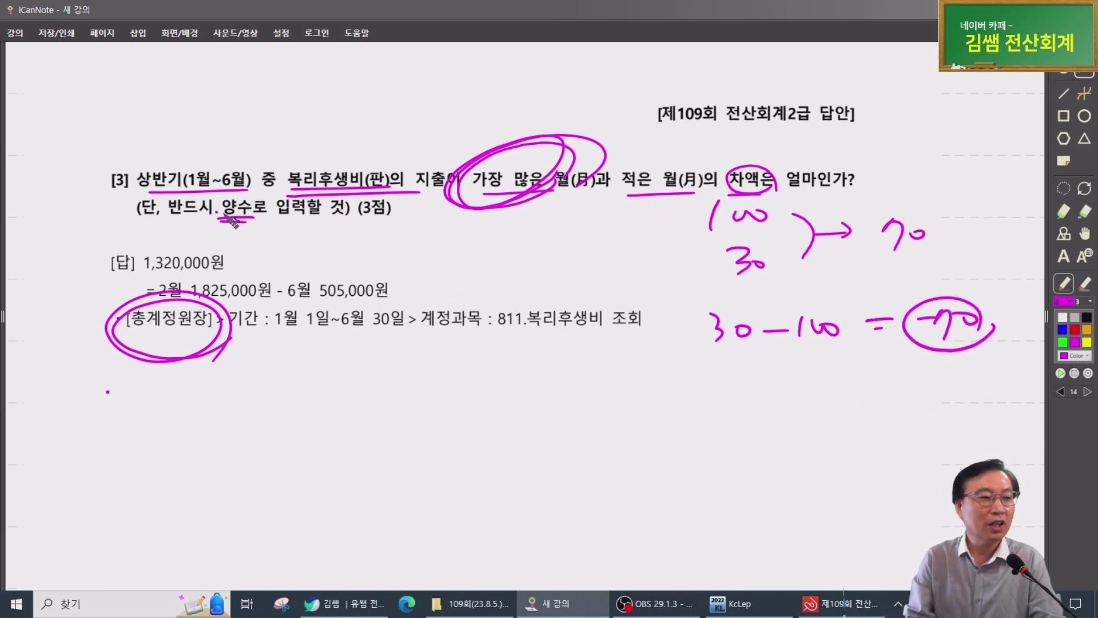
pyautogui.moveTo(219, 213); pyautogui.dragTo(348, 213)
pyautogui.moveTo(901, 247)
pyautogui.mouseDown()
pyautogui.moveTo(963, 251)
pyautogui.moveTo(955, 195)
pyautogui.moveTo(967, 207)
pyautogui.moveTo(947, 213)
pyautogui.mouseUp()
# Double-underline and box 30 − 100 = −70, box the starred 70, and mark 가장 많은 and 적은 with dots
pyautogui.moveTo(709, 363); pyautogui.dragTo(915, 355)
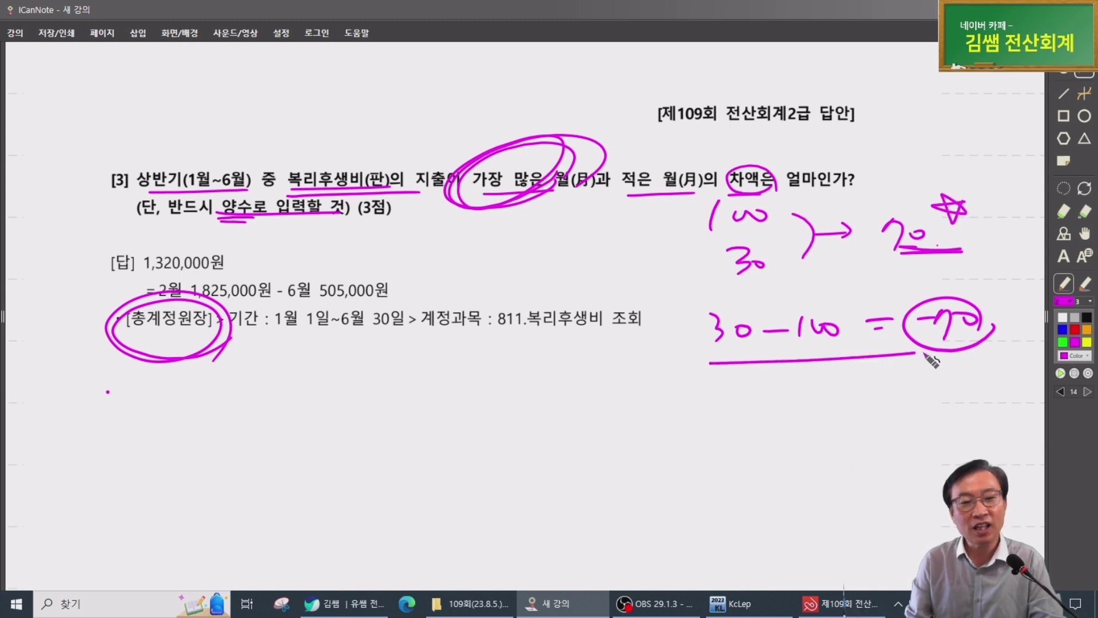
pyautogui.moveTo(709, 360); pyautogui.dragTo(961, 355)
pyautogui.moveTo(685, 361)
pyautogui.mouseDown()
pyautogui.moveTo(668, 317)
pyautogui.moveTo(977, 306)
pyautogui.moveTo(926, 360)
pyautogui.mouseUp()
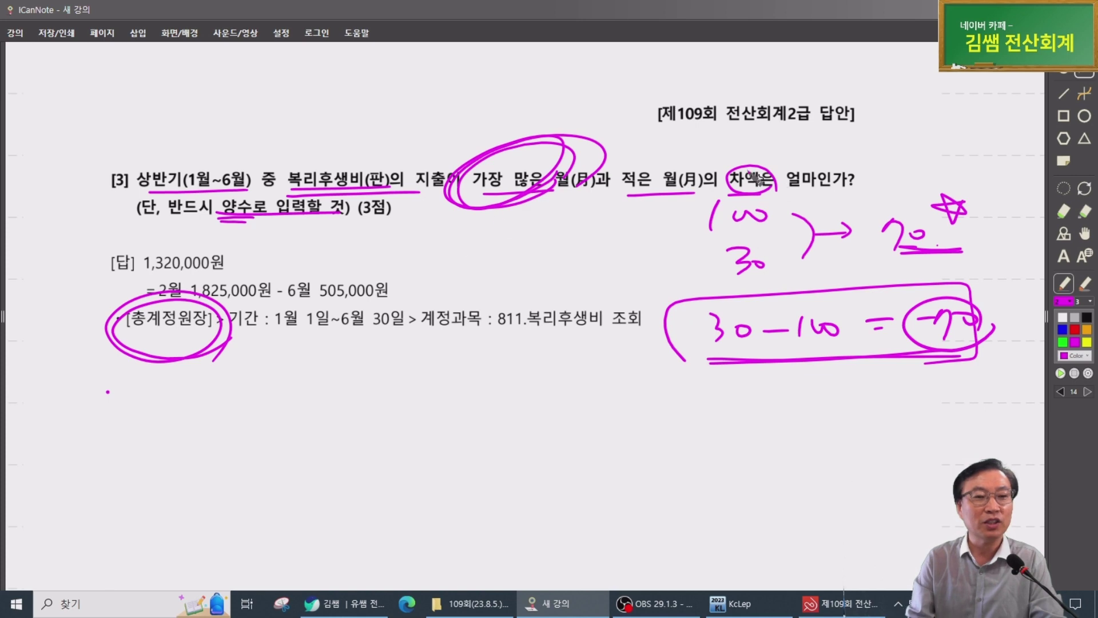
pyautogui.moveTo(900, 258)
pyautogui.mouseDown()
pyautogui.moveTo(977, 246)
pyautogui.moveTo(884, 201)
pyautogui.moveTo(884, 255)
pyautogui.mouseUp()
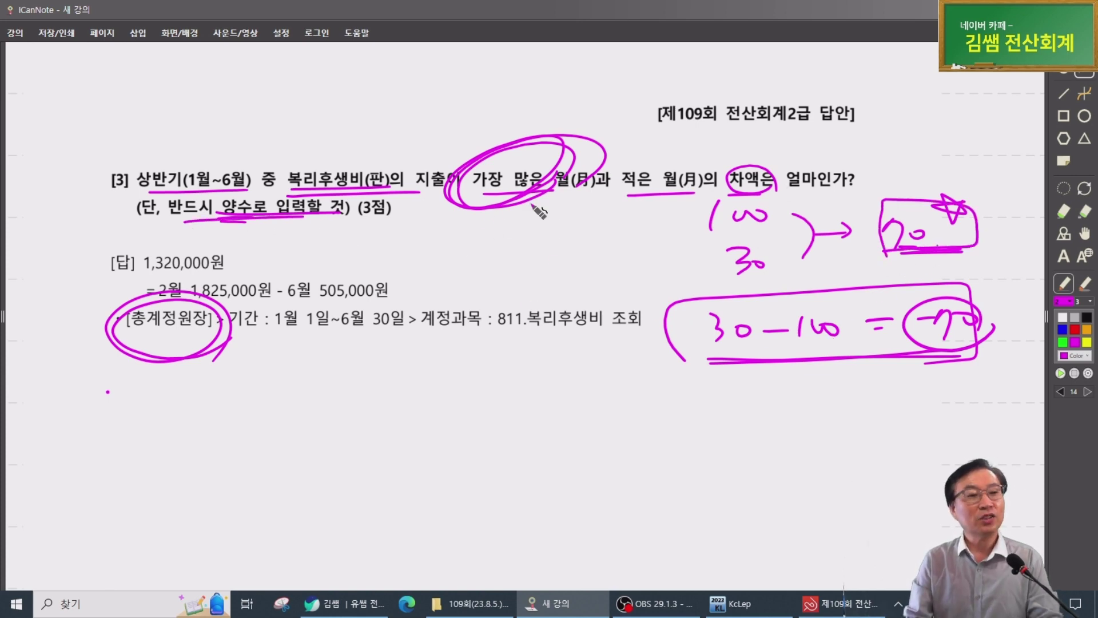
pyautogui.click(506, 187)
pyautogui.click(656, 182)
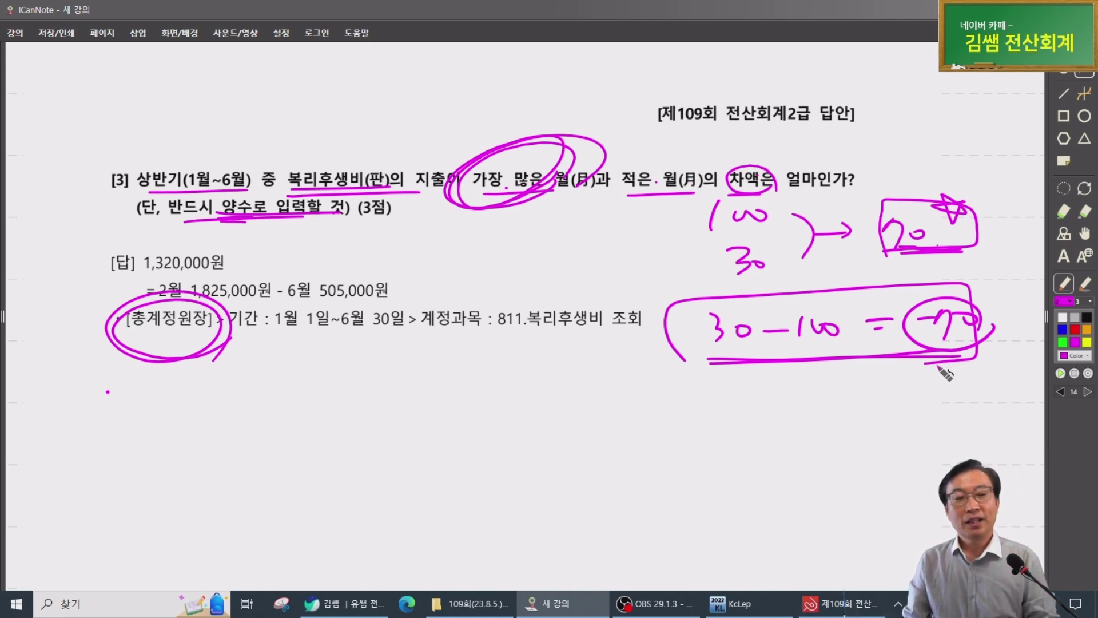
# Write 증/감 below the answer note with a curve leading to 3月 → 4月, and add + and ⊖70 underneath
pyautogui.moveTo(488, 356)
pyautogui.mouseDown()
pyautogui.moveTo(521, 387)
pyautogui.moveTo(592, 366)
pyautogui.moveTo(603, 387)
pyautogui.mouseUp()
pyautogui.click(621, 387)
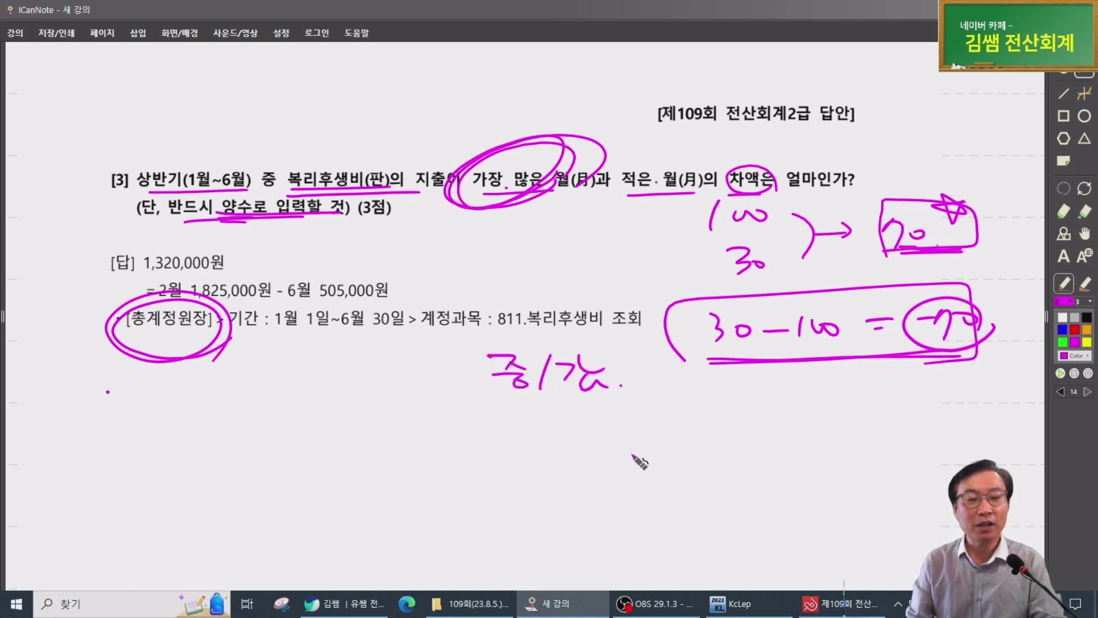
pyautogui.moveTo(676, 409)
pyautogui.mouseDown()
pyautogui.moveTo(698, 436)
pyautogui.moveTo(807, 423)
pyautogui.moveTo(821, 436)
pyautogui.moveTo(858, 432)
pyautogui.mouseUp()
pyautogui.moveTo(466, 391)
pyautogui.mouseDown()
pyautogui.moveTo(687, 409)
pyautogui.moveTo(618, 382)
pyautogui.moveTo(552, 331)
pyautogui.mouseUp()
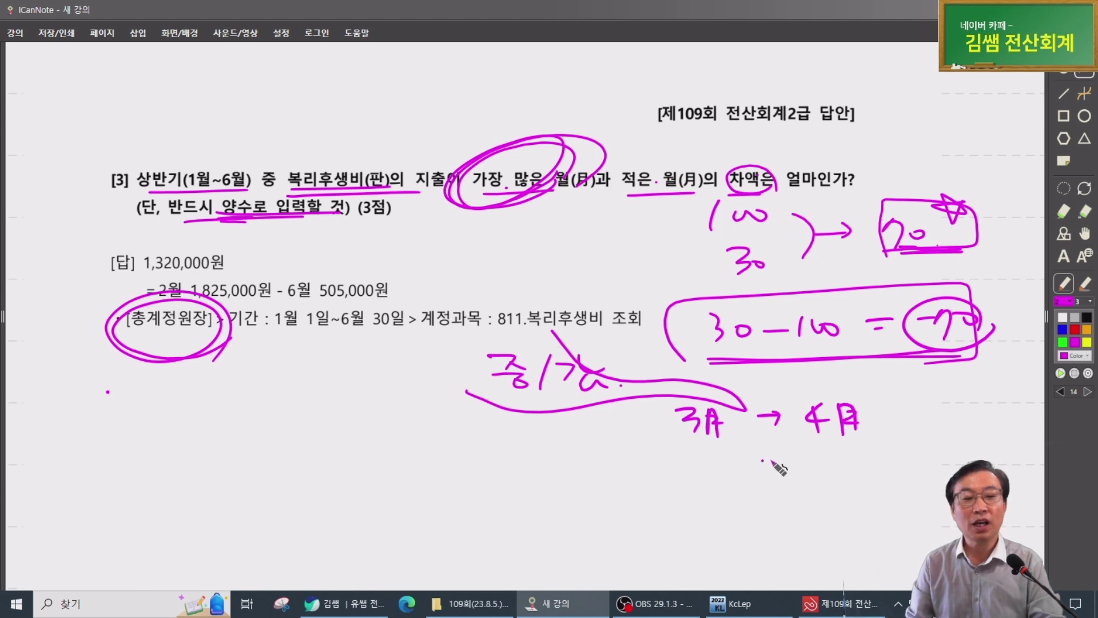
pyautogui.moveTo(763, 460); pyautogui.dragTo(783, 460)
pyautogui.moveTo(775, 449)
pyautogui.mouseDown()
pyautogui.moveTo(775, 474)
pyautogui.moveTo(820, 521)
pyautogui.moveTo(840, 501)
pyautogui.mouseUp()
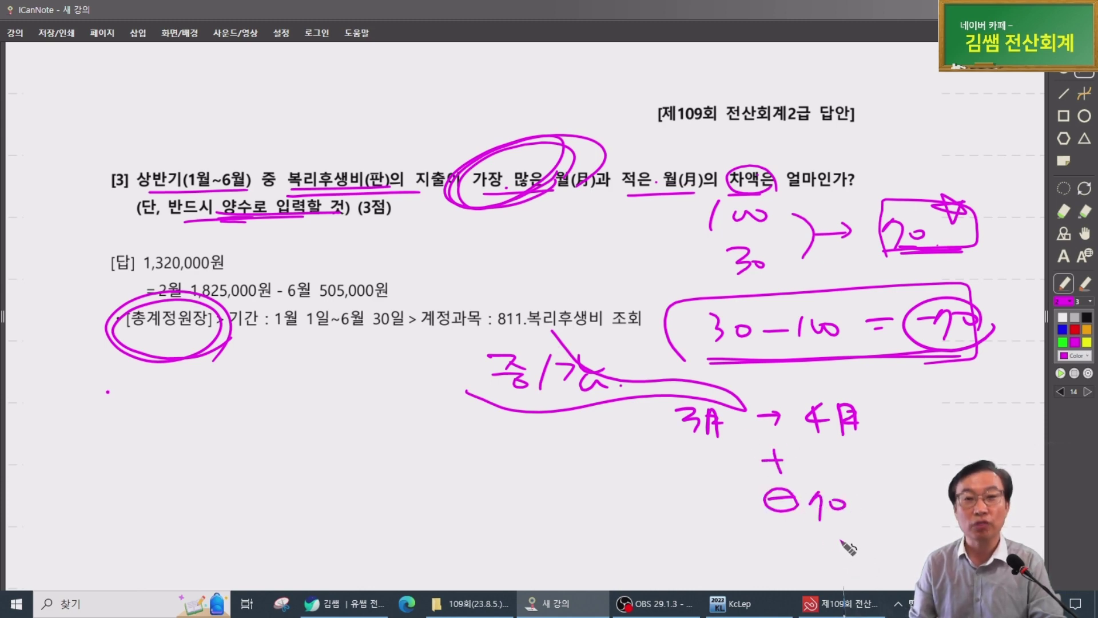
# Circle −70 again, cross out the 30 − 100 example, and circle and underline the positive 70
pyautogui.moveTo(984, 327)
pyautogui.mouseDown()
pyautogui.moveTo(914, 330)
pyautogui.moveTo(966, 366)
pyautogui.mouseUp()
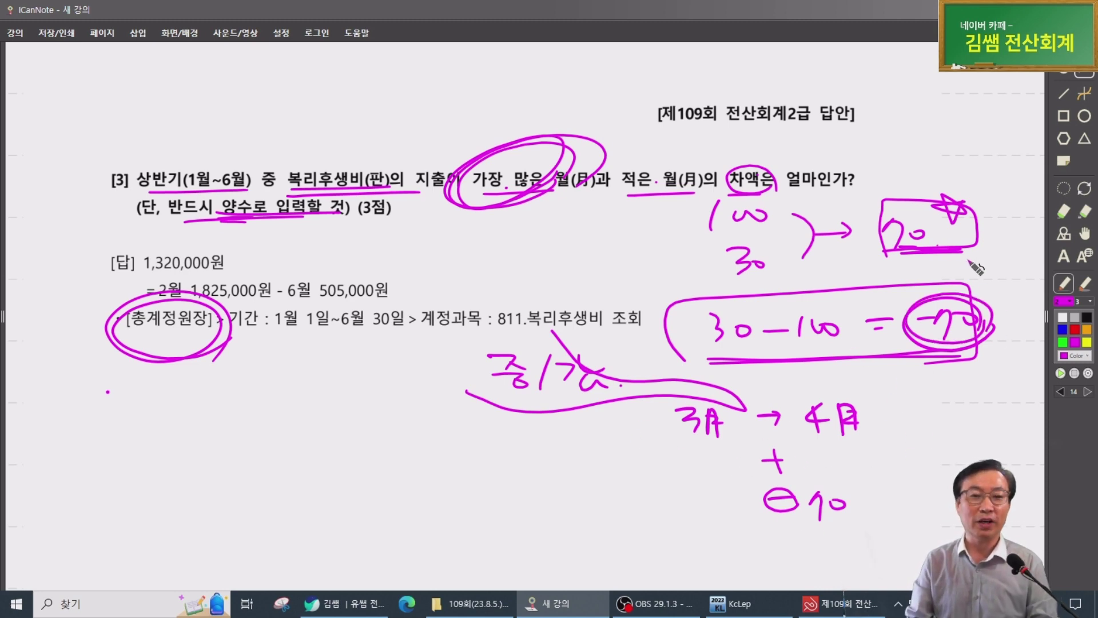
pyautogui.moveTo(944, 260); pyautogui.dragTo(827, 359)
pyautogui.moveTo(840, 274); pyautogui.dragTo(938, 362)
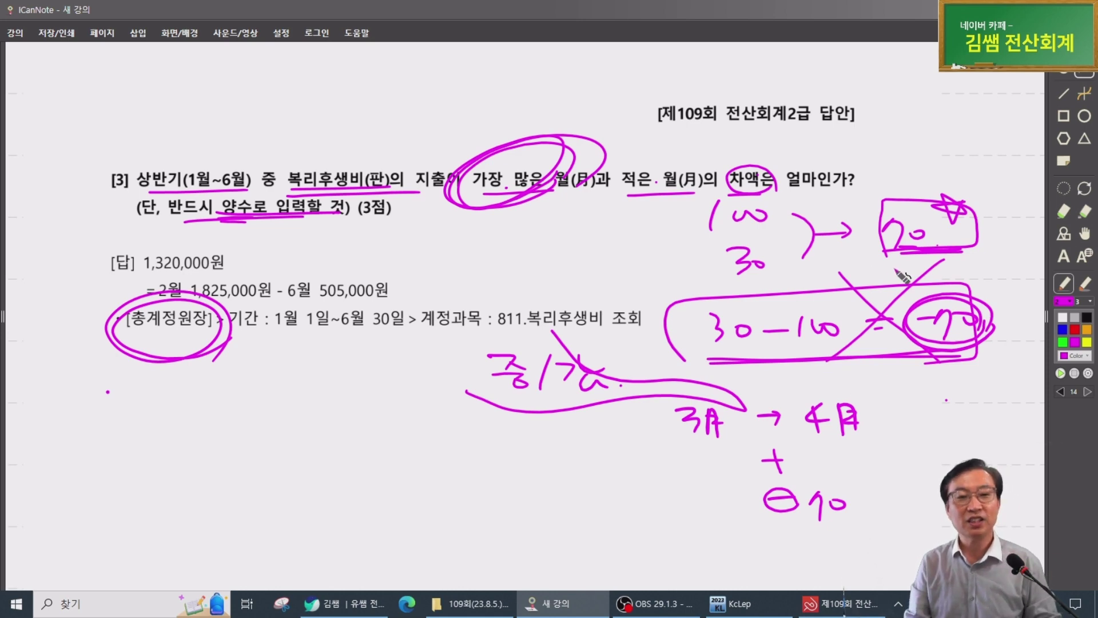
pyautogui.moveTo(869, 261)
pyautogui.mouseDown()
pyautogui.moveTo(954, 260)
pyautogui.moveTo(976, 240)
pyautogui.mouseUp()
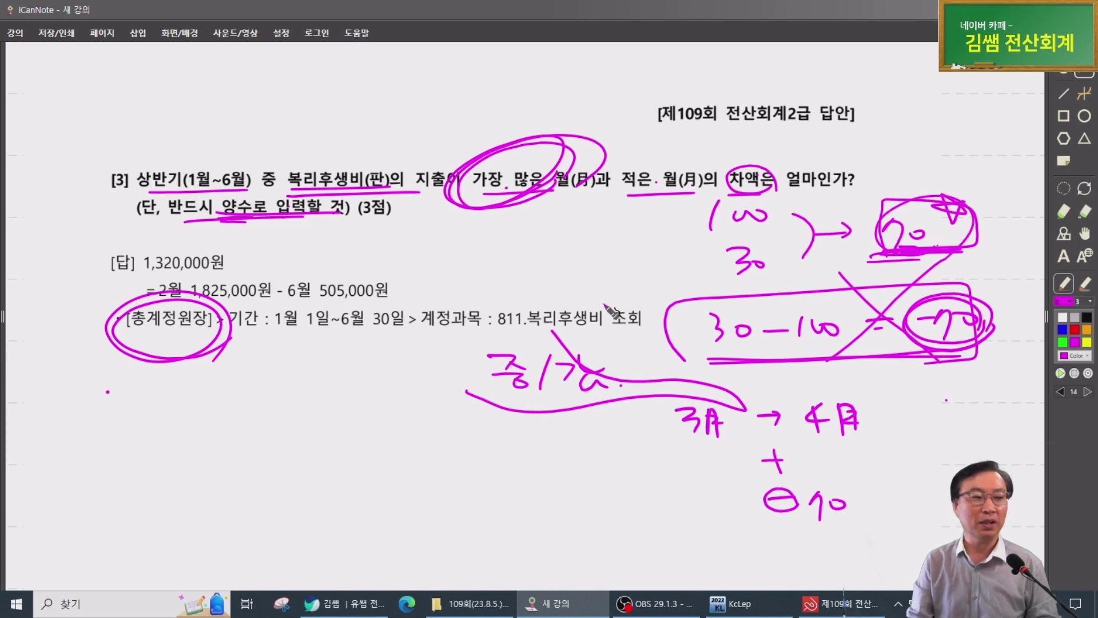
pyautogui.scroll(-5, 316, 348)
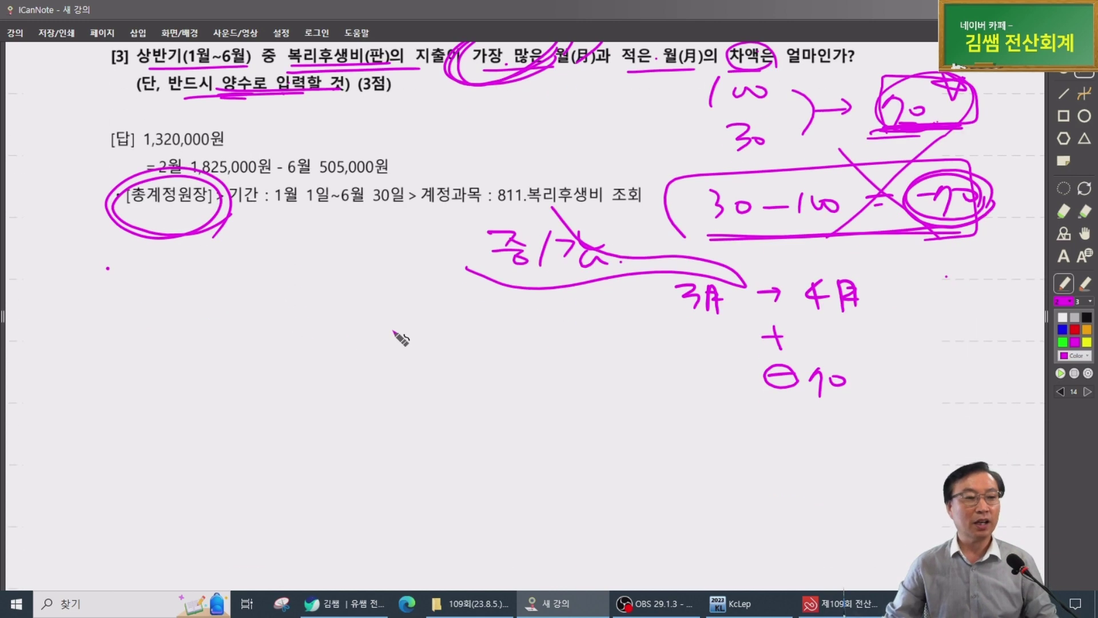
pyautogui.scroll(6, 443, 309)
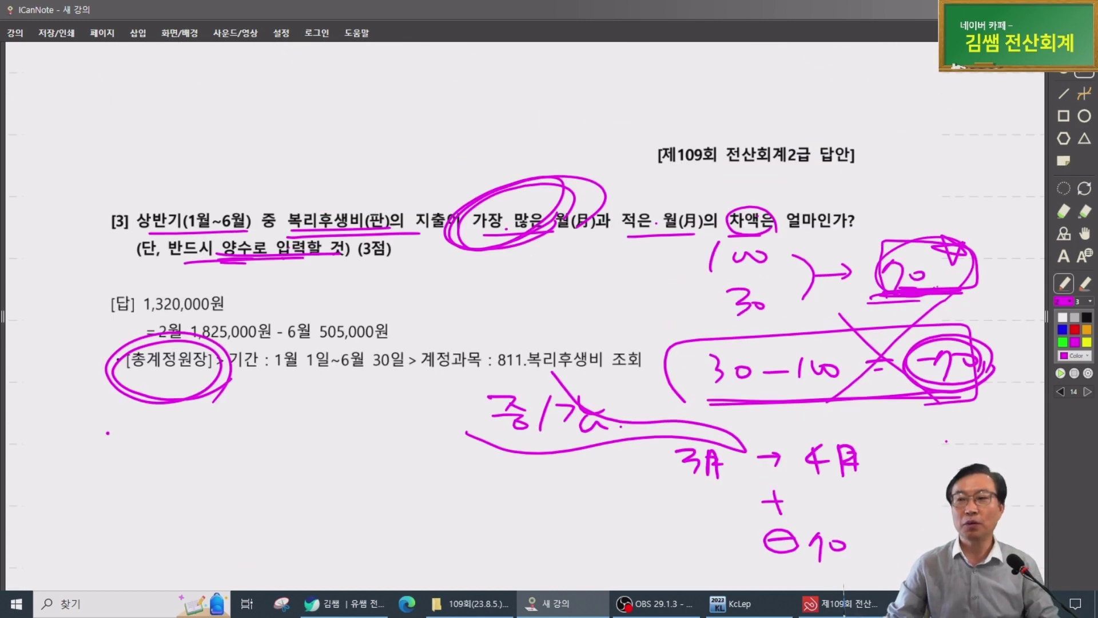